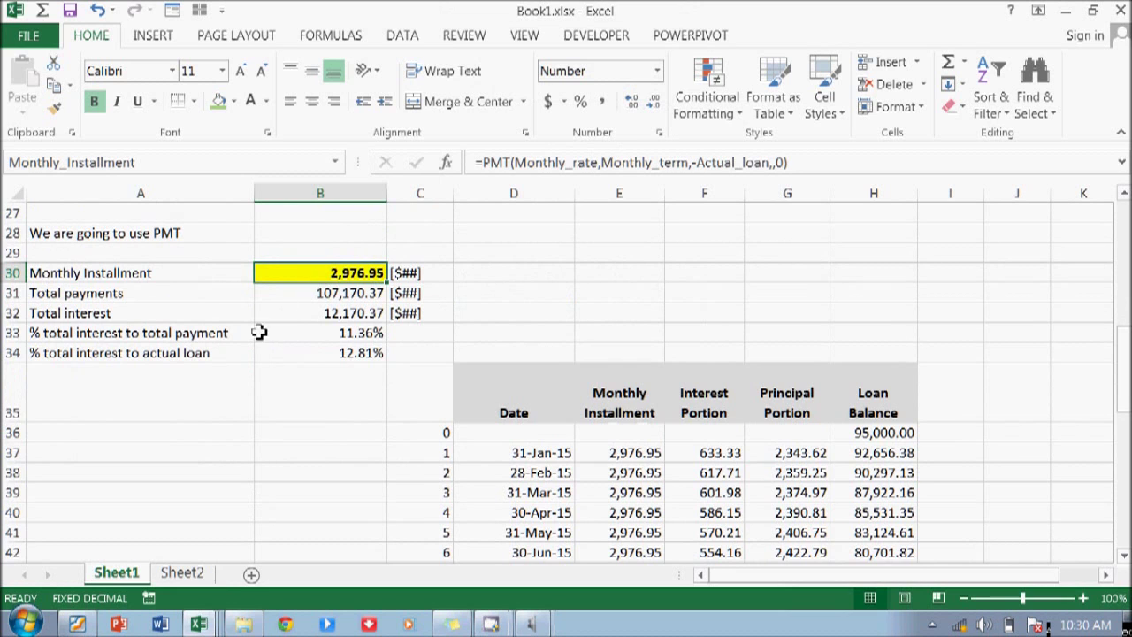
# Review the PMT monthly installment, the repayment schedule and the loan case inputs, and open Sheet2
pyautogui.click(373, 273)
pyautogui.scroll(-8, 400, 361)
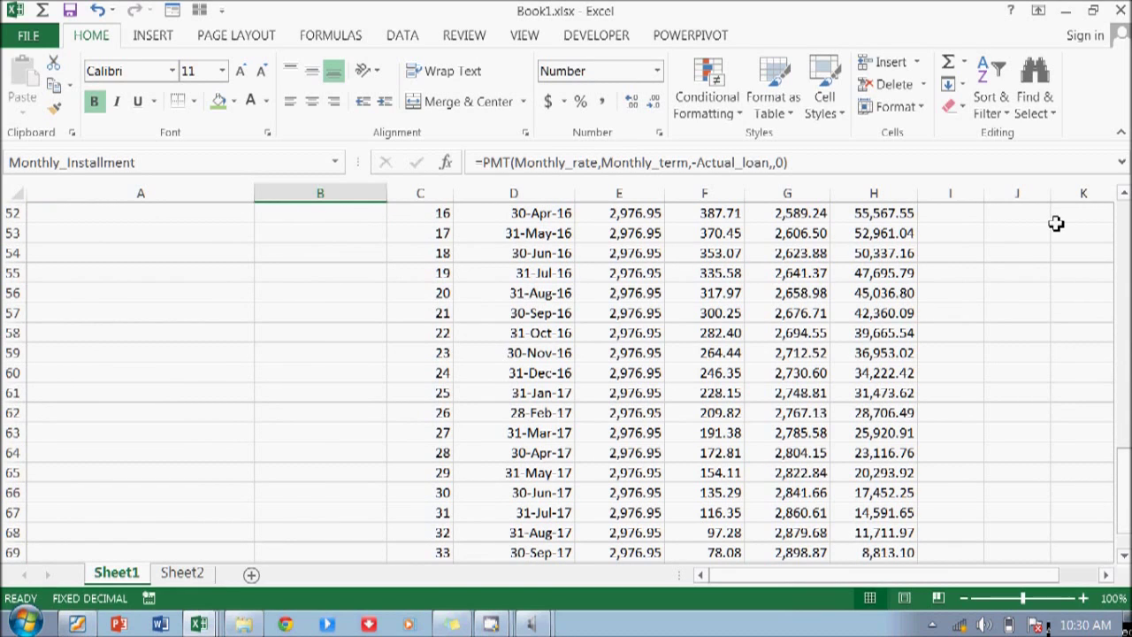
pyautogui.hotkey('ctrl', 'shift', 'Up')
pyautogui.hotkey('ctrl', 'shift', 'Up')
pyautogui.hotkey('ctrl', 'shift', 'Up')
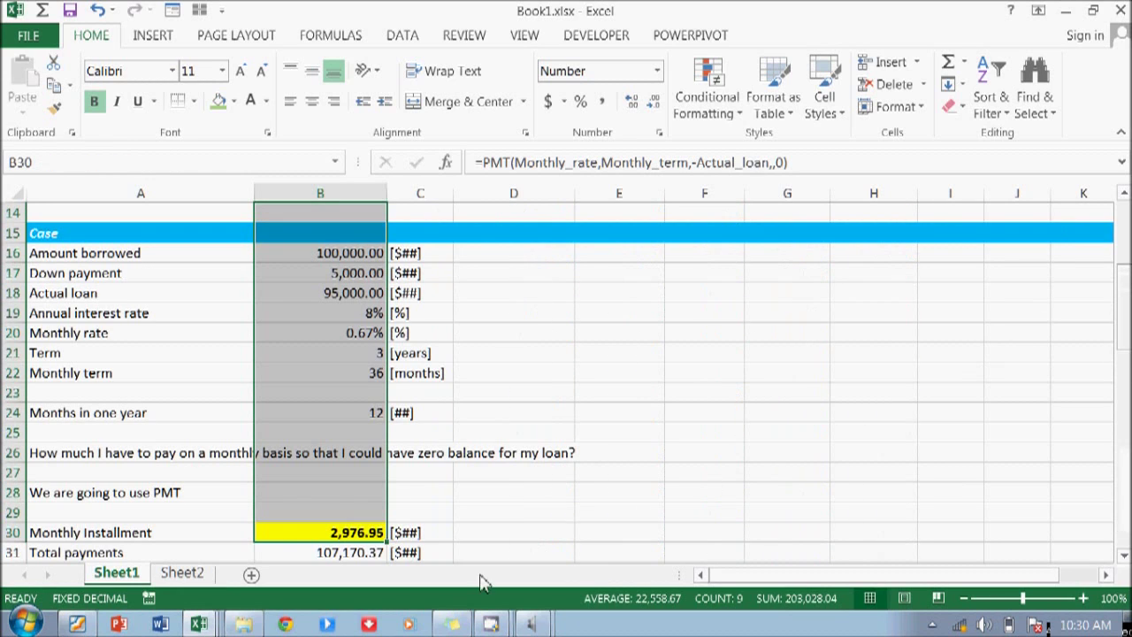
pyautogui.click(184, 573)
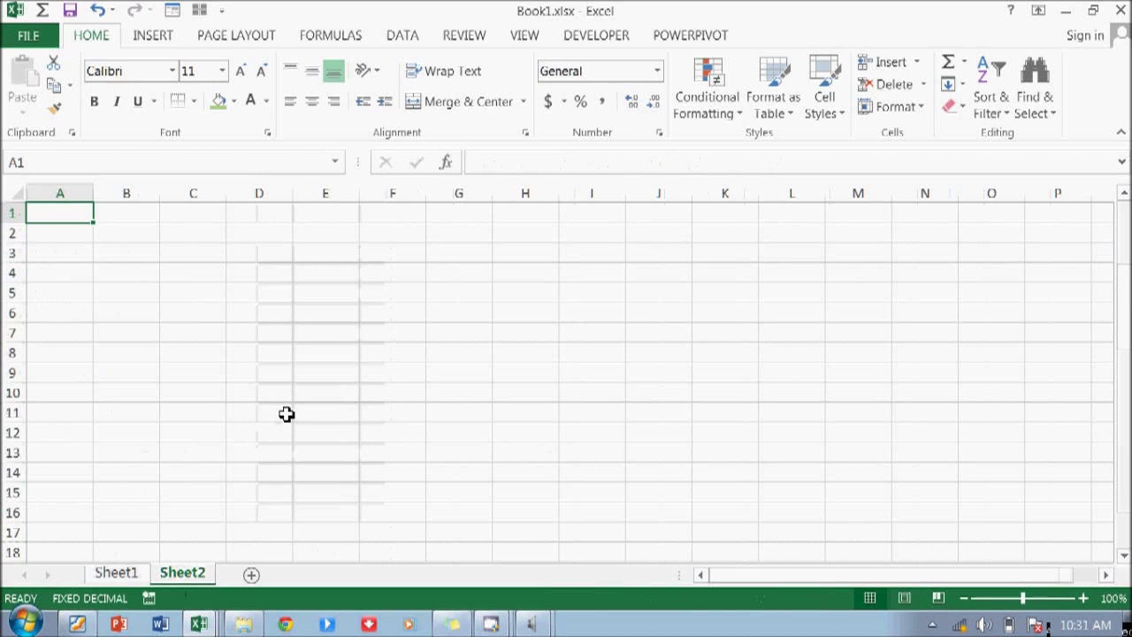
pyautogui.click(125, 232)
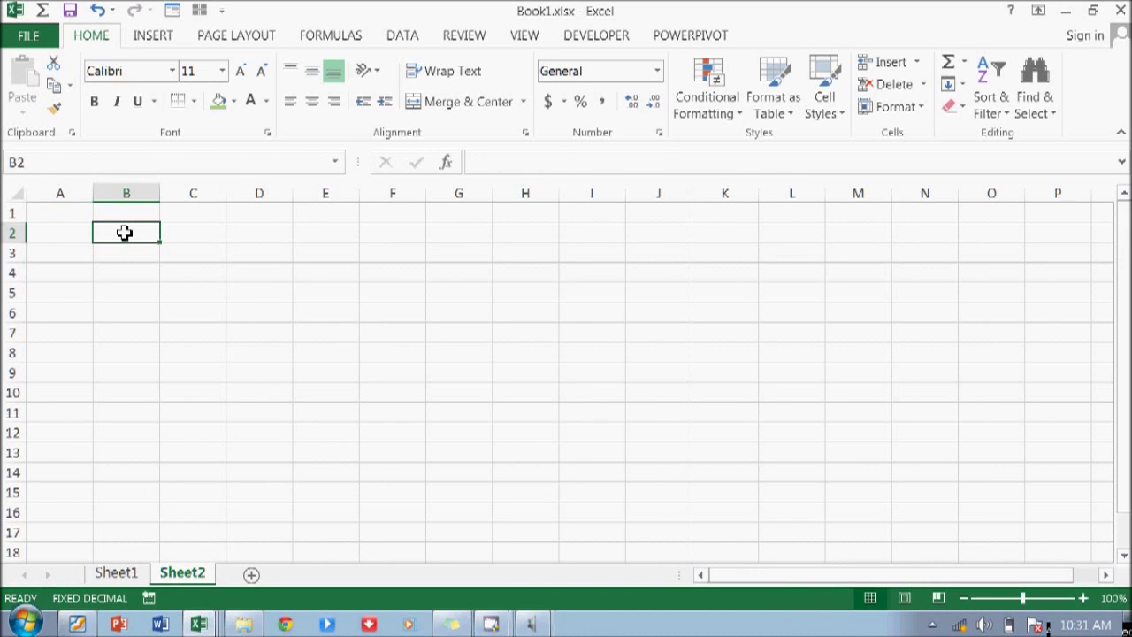
pyautogui.press('Down')
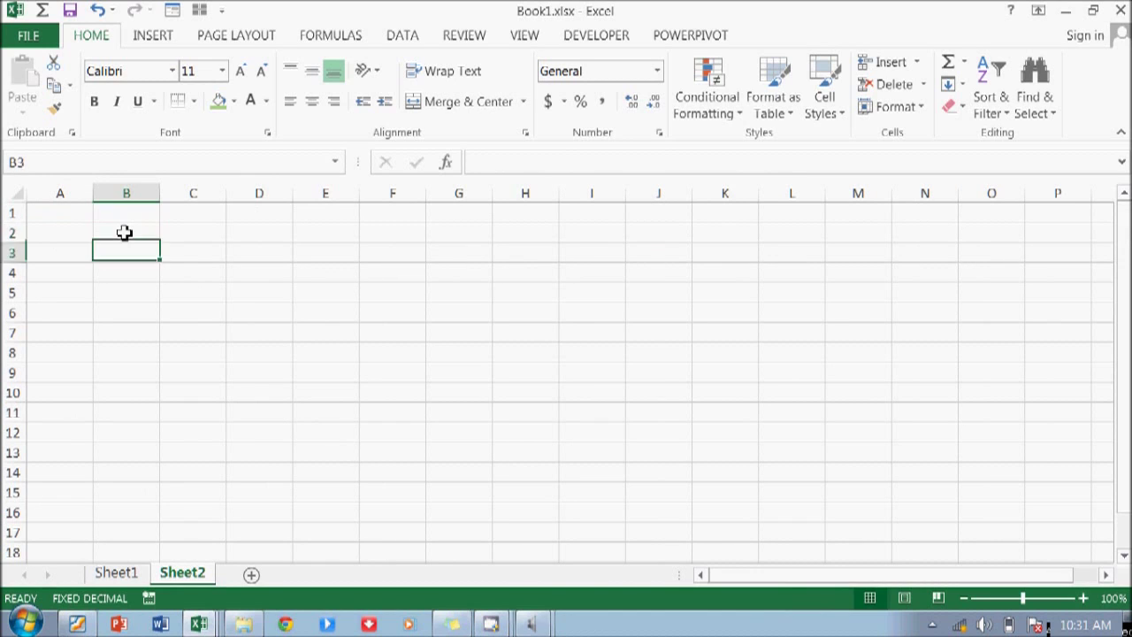
pyautogui.press('Down')
pyautogui.press('Right')
pyautogui.press('Right')
pyautogui.press('Right')
pyautogui.press('Down')
pyautogui.press('Down')
pyautogui.press('Down')
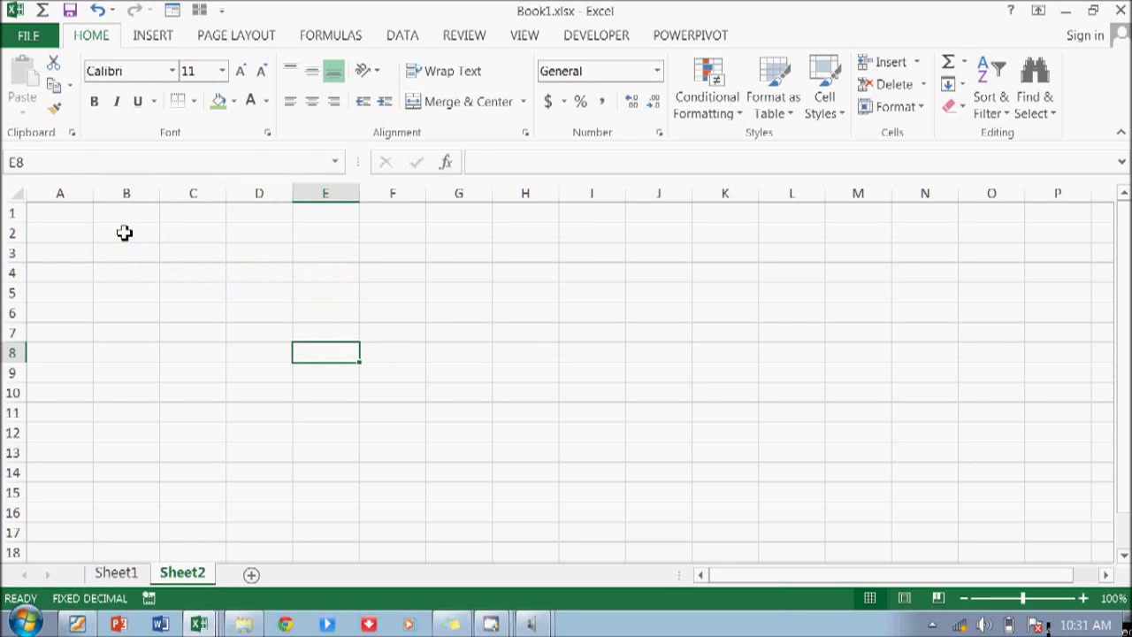
pyautogui.press('Left')
pyautogui.press('Home')
pyautogui.hotkey('ctrl', 'Home')
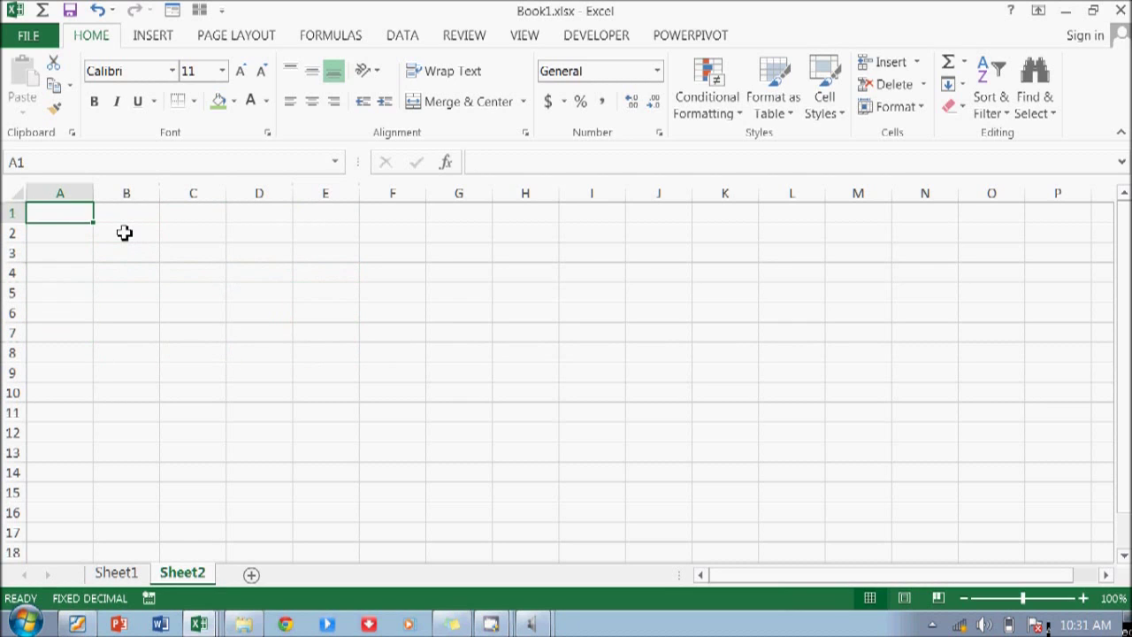
# Enter the heading "From where PMT formula comes from?" in cell A2
pyautogui.press('Down')
pyautogui.write('Fro')
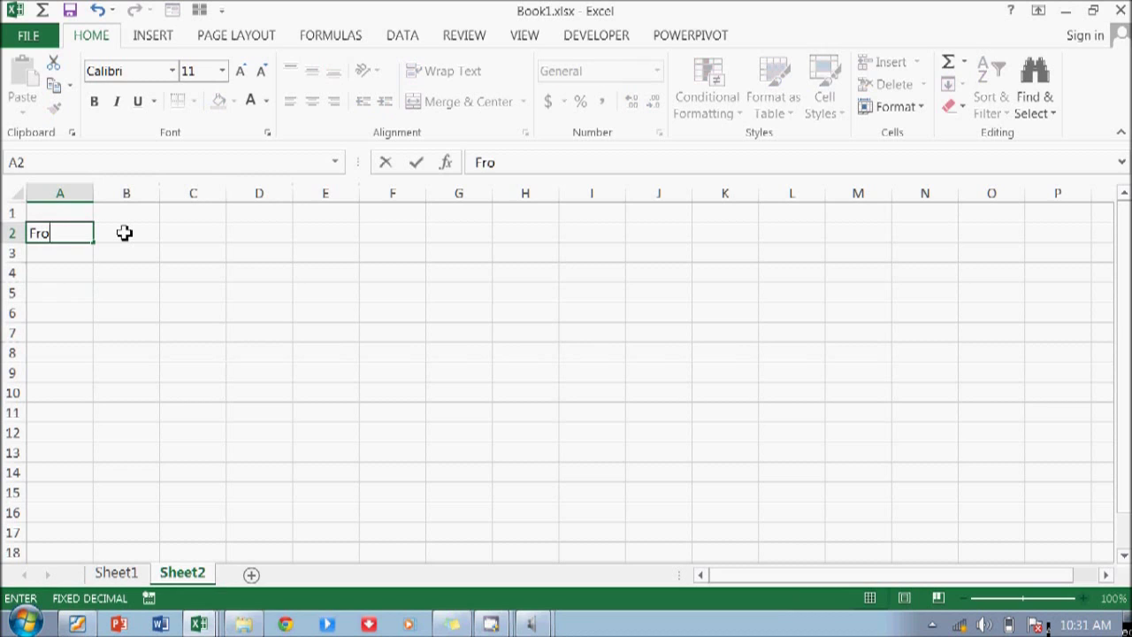
pyautogui.write('m where')
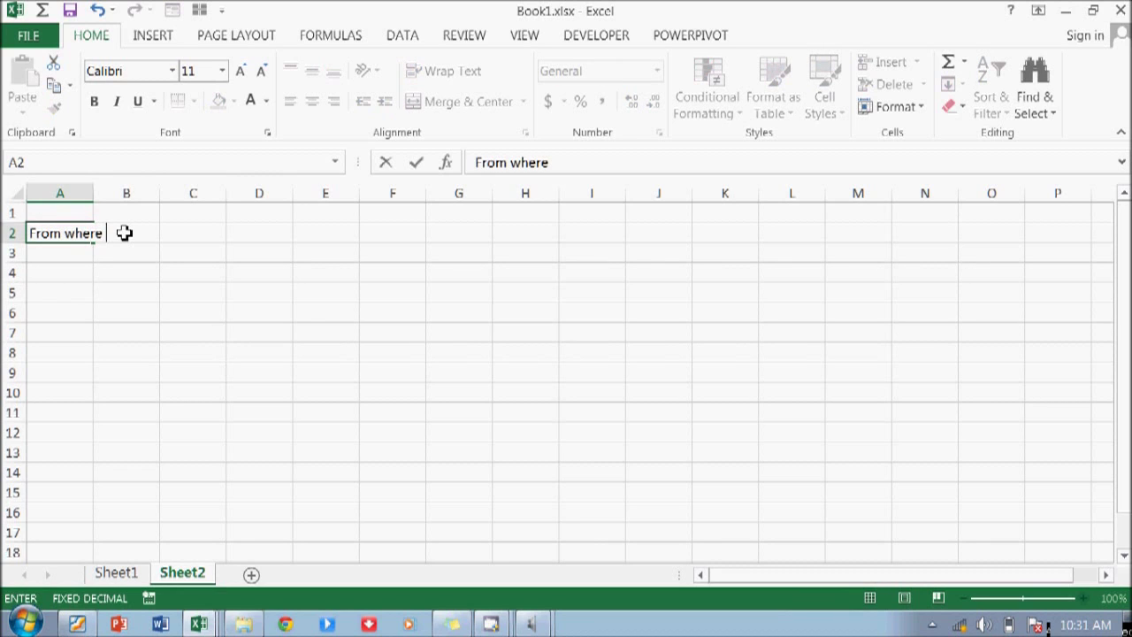
pyautogui.write(' PMT formula ca')
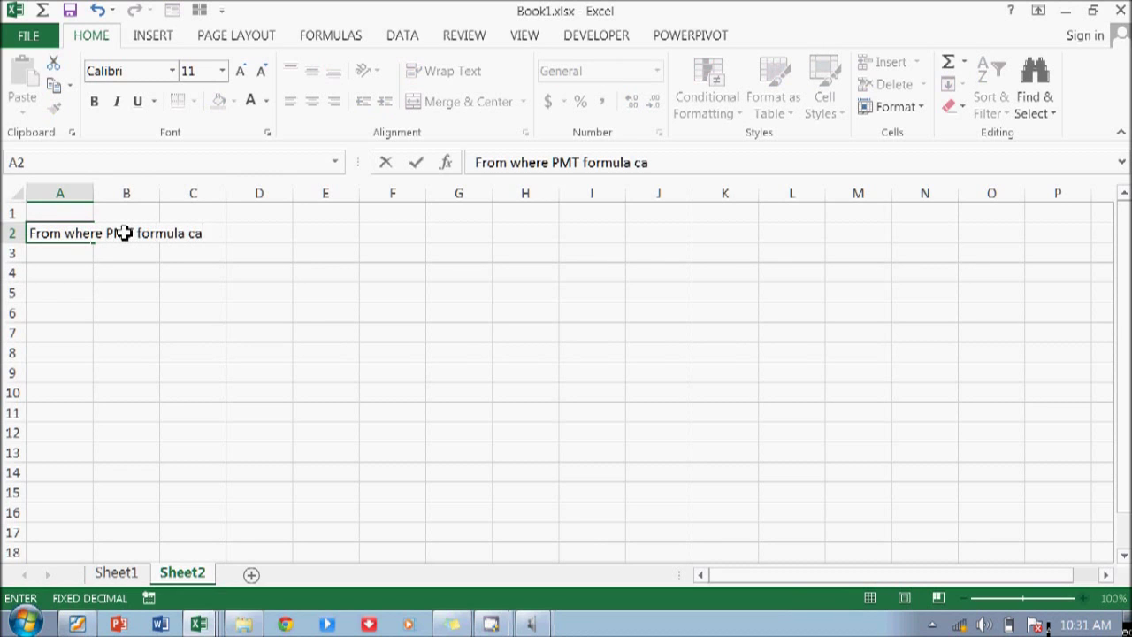
pyautogui.press('BackSpace')
pyautogui.write('omes from?')
pyautogui.press('Return')
# Enter "The situation: Annuity" in cell A4, leaving a blank row below the heading
pyautogui.press('Return')
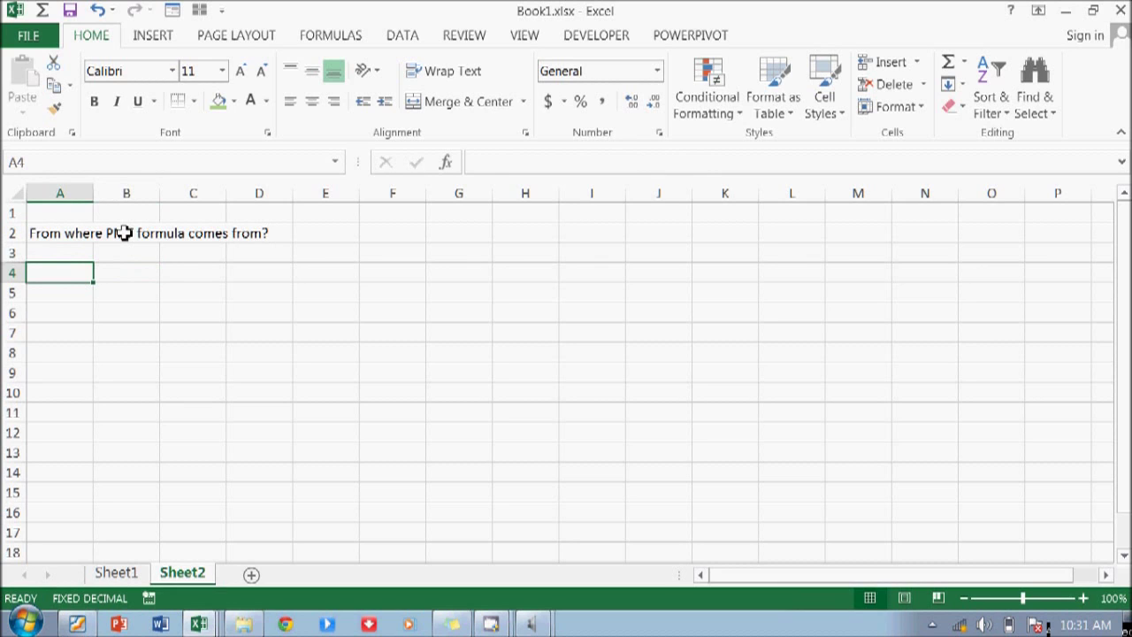
pyautogui.write('the')
pyautogui.press('BackSpace')
pyautogui.press('BackSpace')
pyautogui.press('BackSpace')
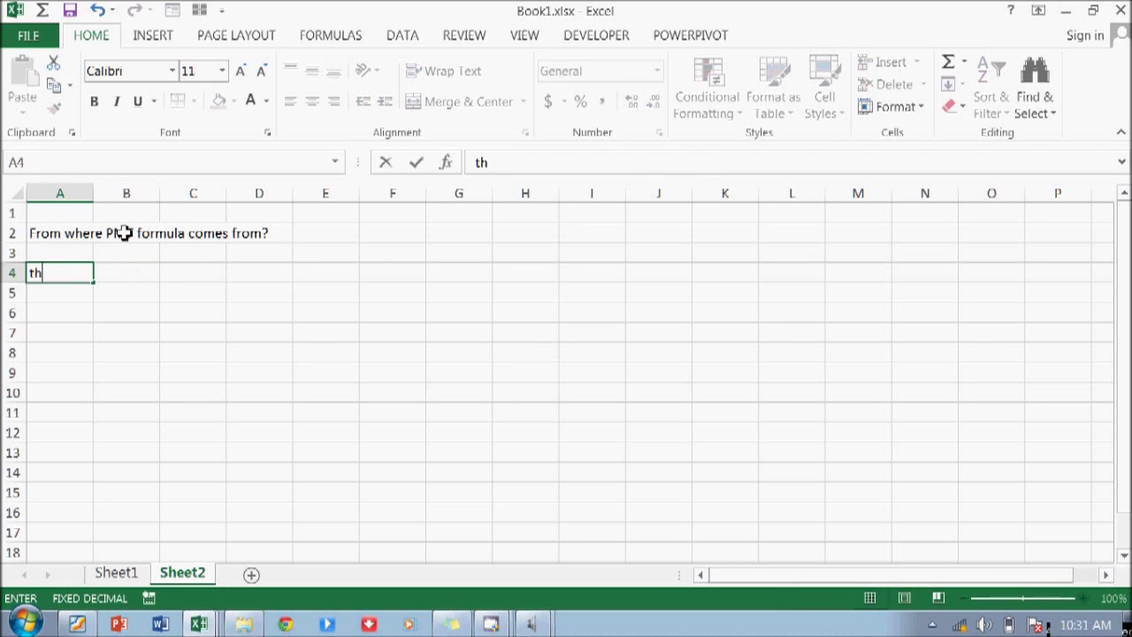
pyautogui.write('thes')
pyautogui.press('BackSpace')
pyautogui.press('BackSpace')
pyautogui.press('BackSpace')
pyautogui.press('BackSpace')
pyautogui.press('BackSpace')
pyautogui.write('the')
pyautogui.press('BackSpace')
pyautogui.press('BackSpace')
pyautogui.press('BackSpace')
pyautogui.press('BackSpace')
pyautogui.write('The situation')
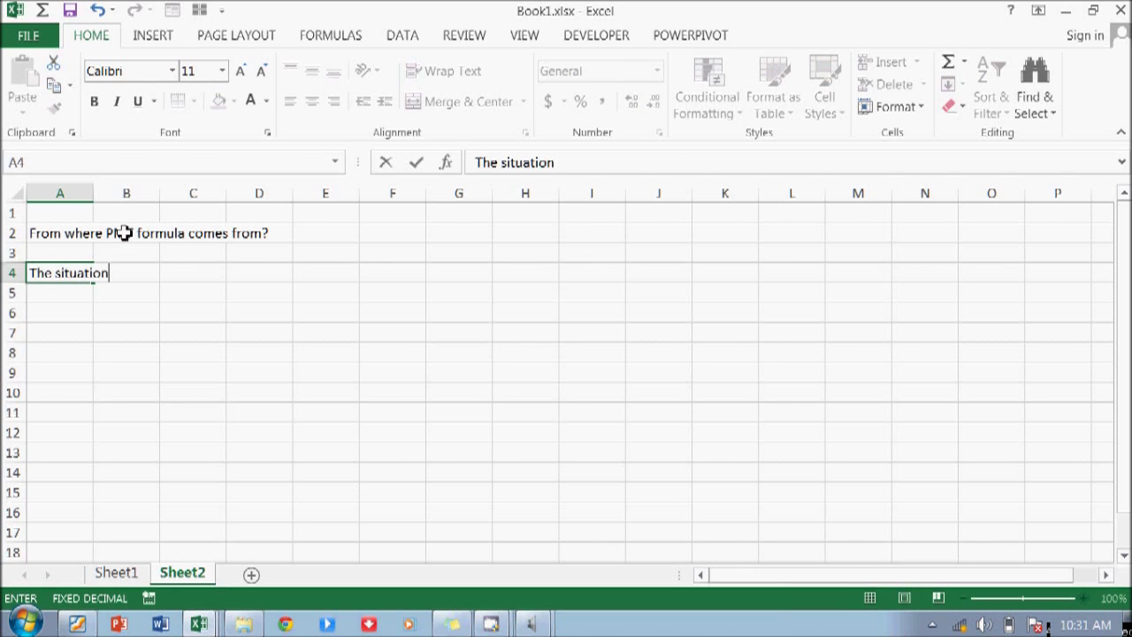
pyautogui.write(': Annuit')
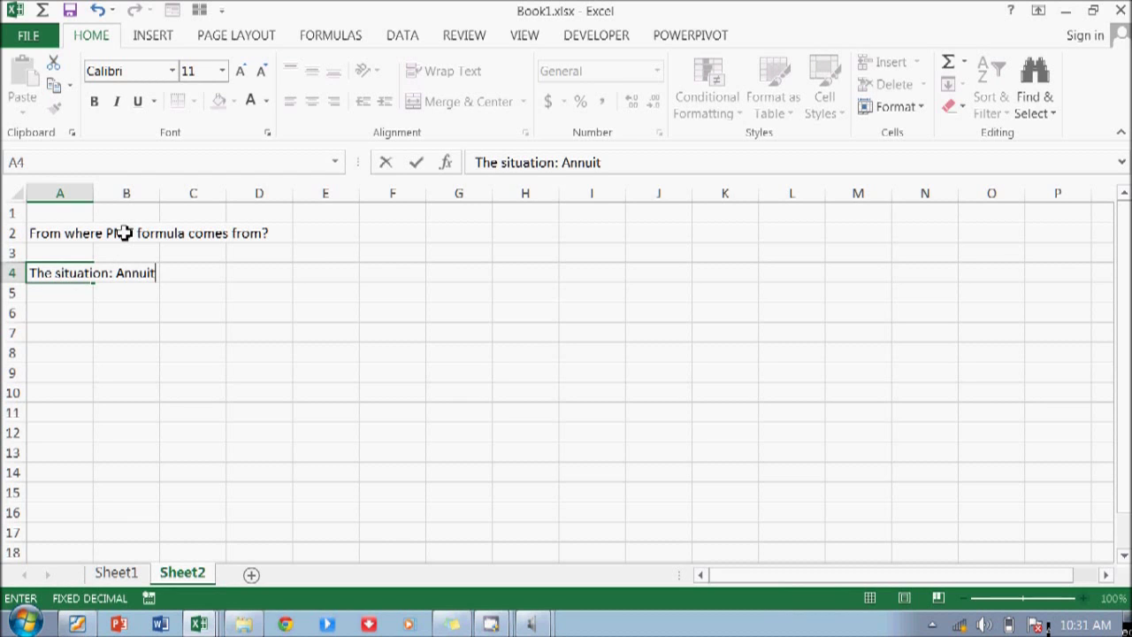
pyautogui.write('y')
pyautogui.press('Return')
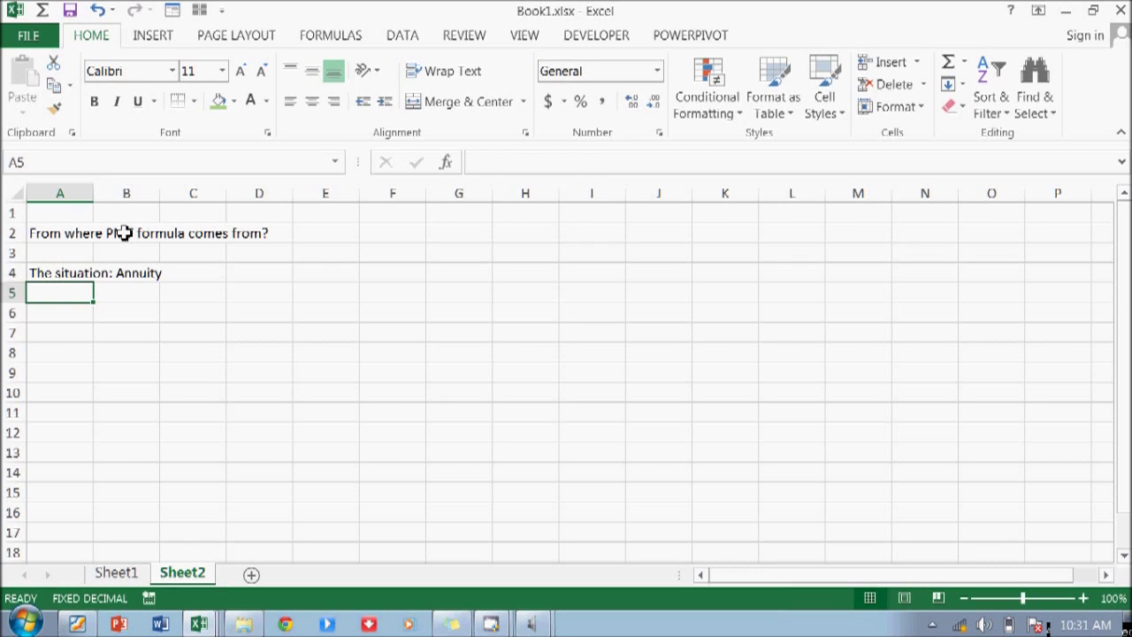
# Enter the line "Two characteristics for Annuity" in cell A6
pyautogui.press('Return')
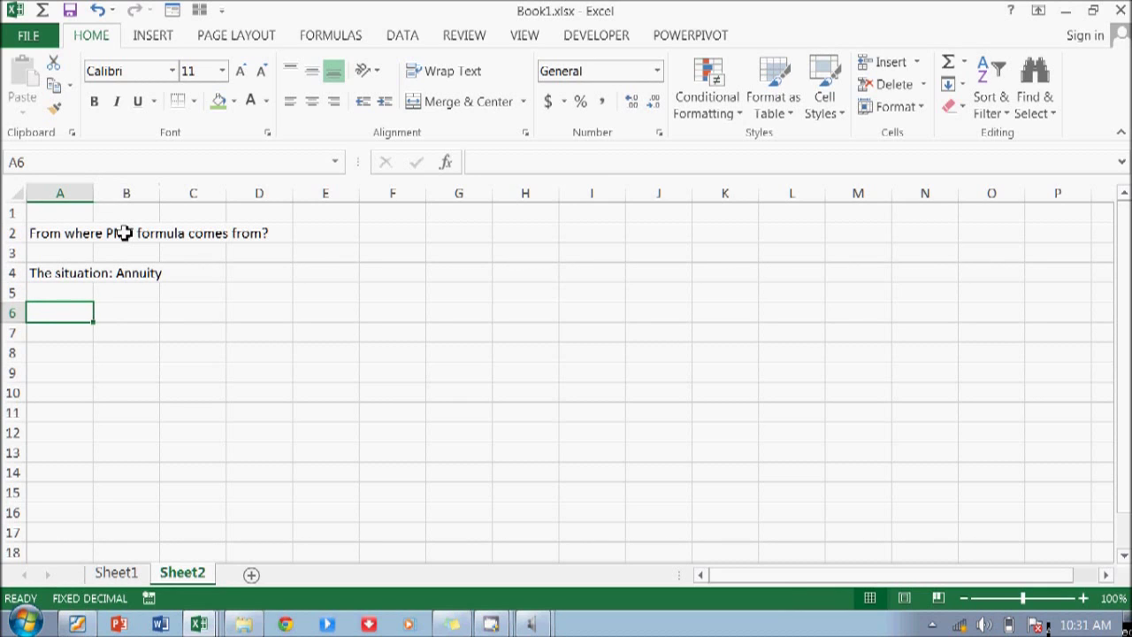
pyautogui.write('Co')
pyautogui.press('BackSpace')
pyautogui.press('BackSpace')
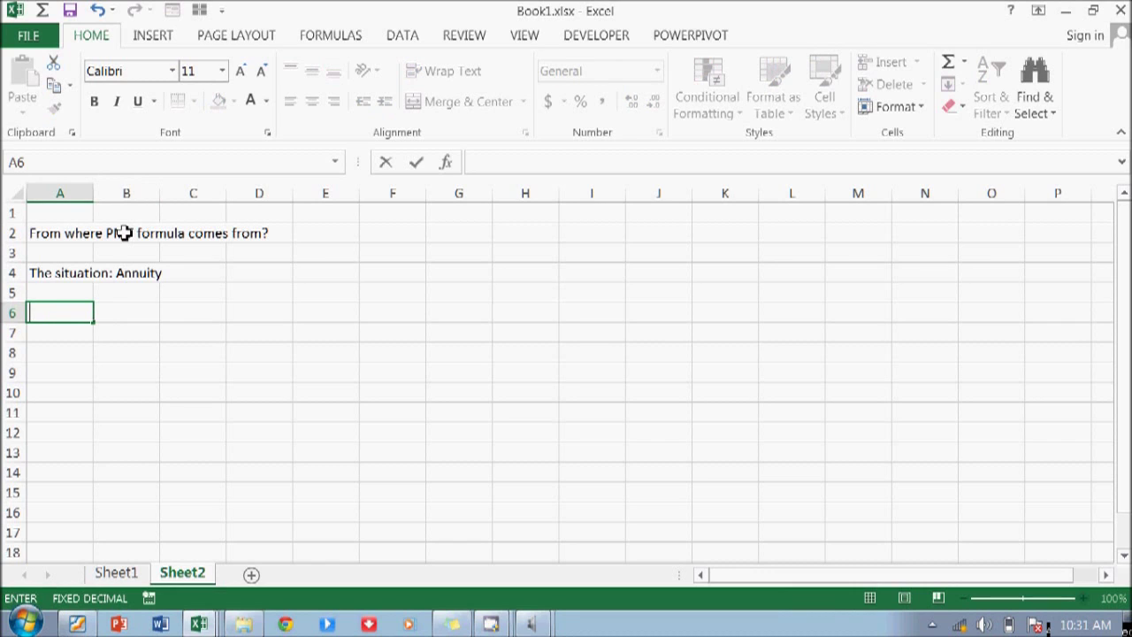
pyautogui.write('t')
pyautogui.press('BackSpace')
pyautogui.write('Two charact')
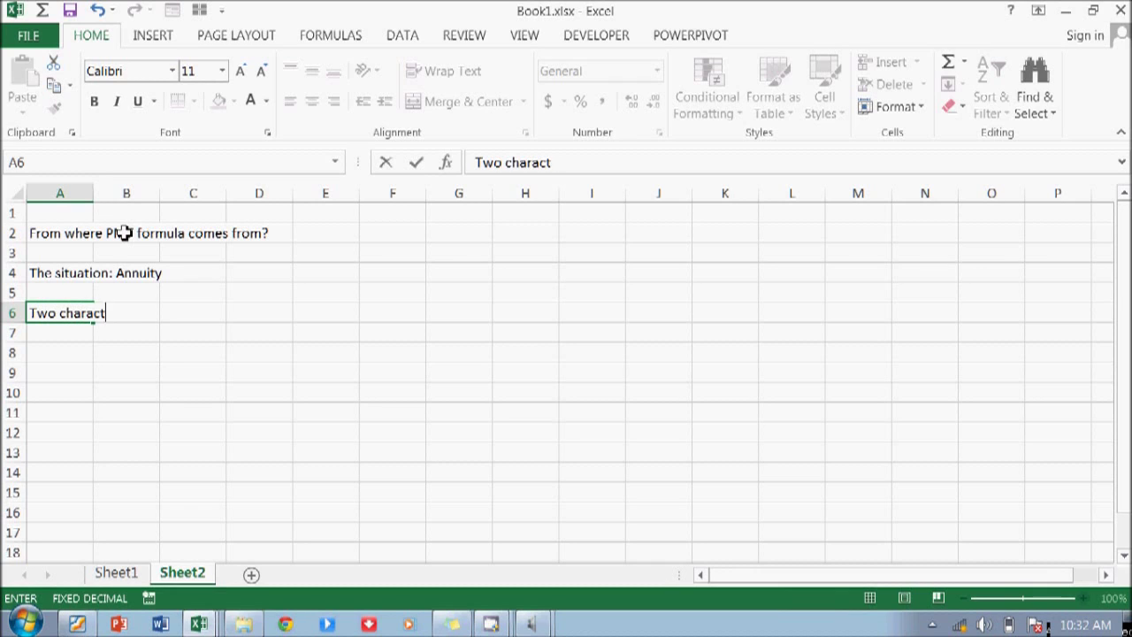
pyautogui.write('eristics for ')
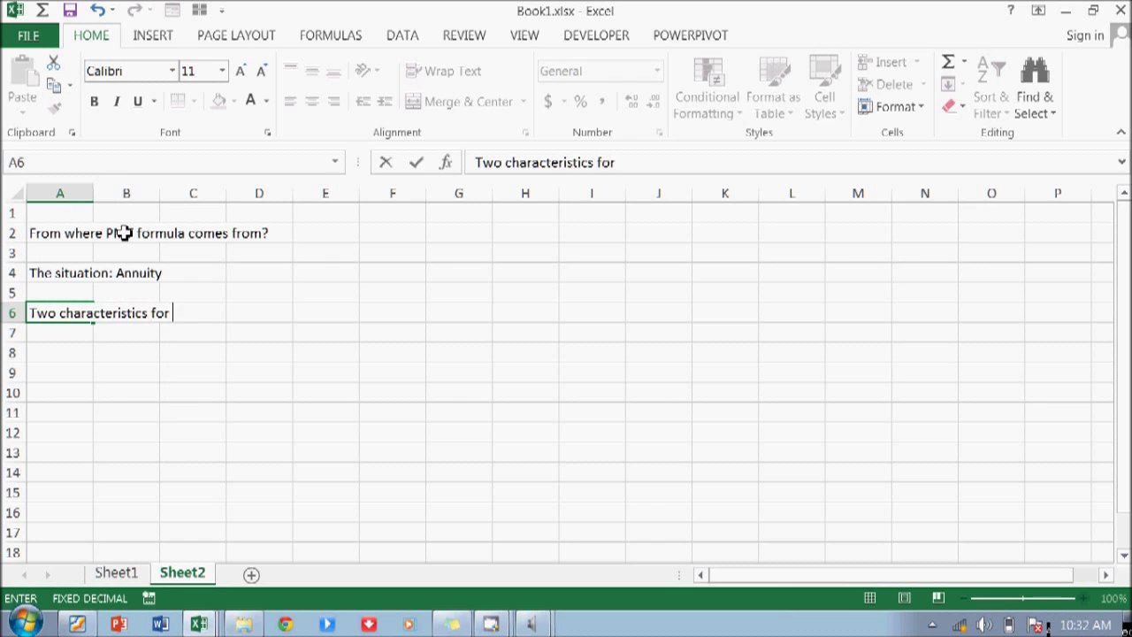
pyautogui.write('Annuity')
pyautogui.press('Return')
# Enter the first characteristic, "Equal cash flow or amount", indented in cell B7
pyautogui.press('Right')
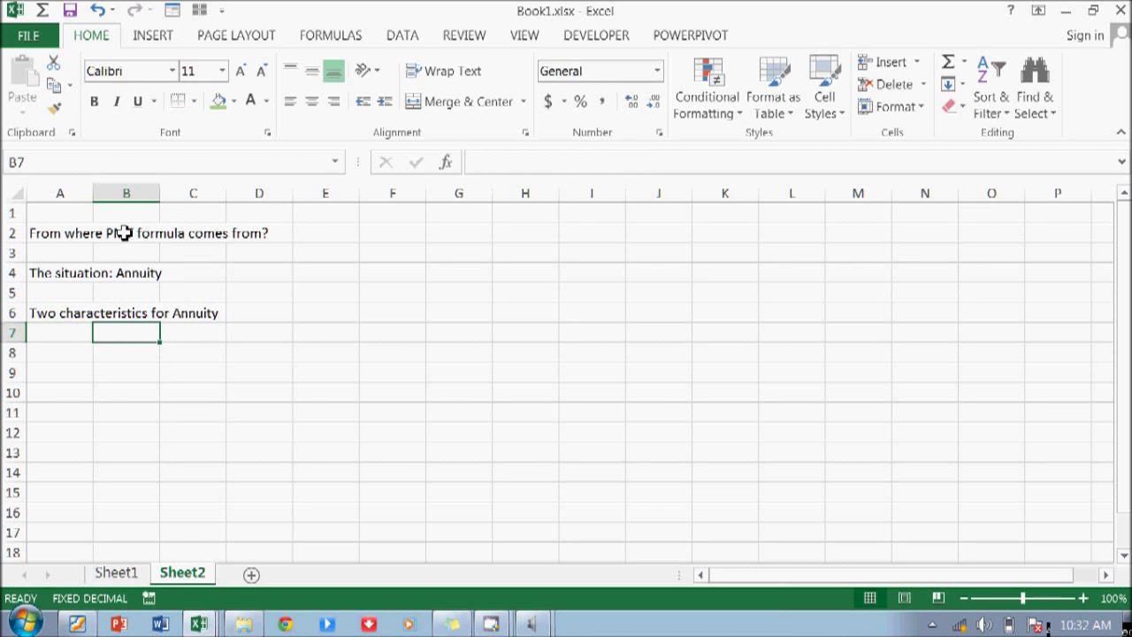
pyautogui.write('Equal')
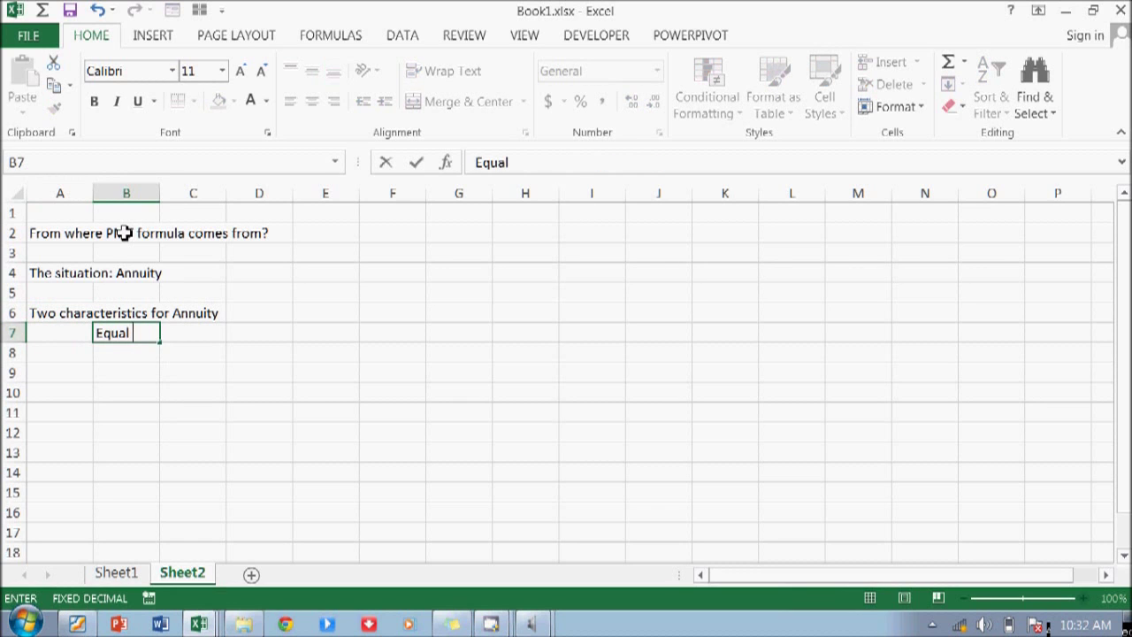
pyautogui.write(' cash flow/amoun')
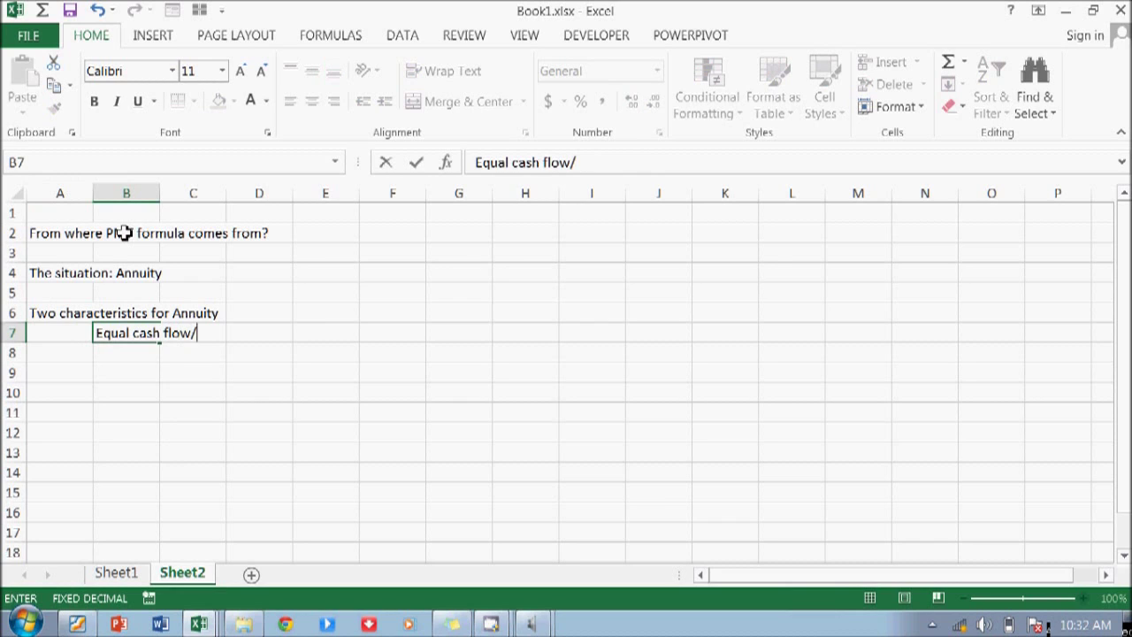
pyautogui.press('BackSpace')
pyautogui.press('BackSpace')
pyautogui.press('BackSpace')
pyautogui.press('BackSpace')
pyautogui.press('BackSpace')
pyautogui.press('BackSpace')
pyautogui.write('or amount')
pyautogui.press('Return')
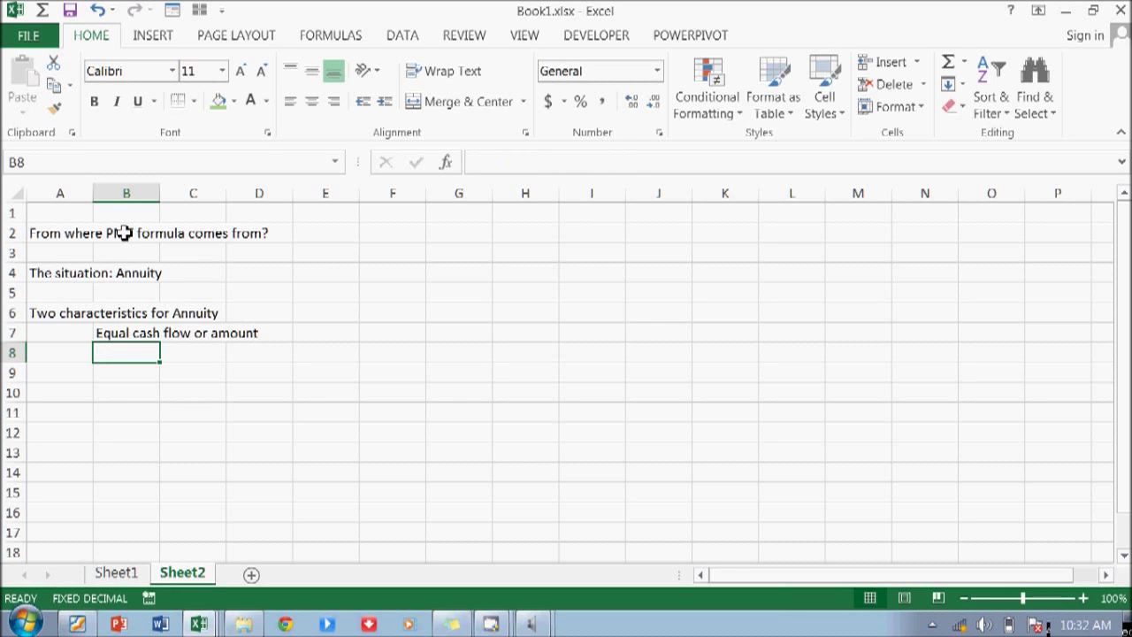
# Enter the second characteristic, "On regular interval (every month, every 3-month, every 6-month, or yearly)", in cell B8
pyautogui.write('rew')
pyautogui.press('BackSpace')
pyautogui.press('BackSpace')
pyautogui.write('R')
pyautogui.press('BackSpace')
pyautogui.press('BackSpace')
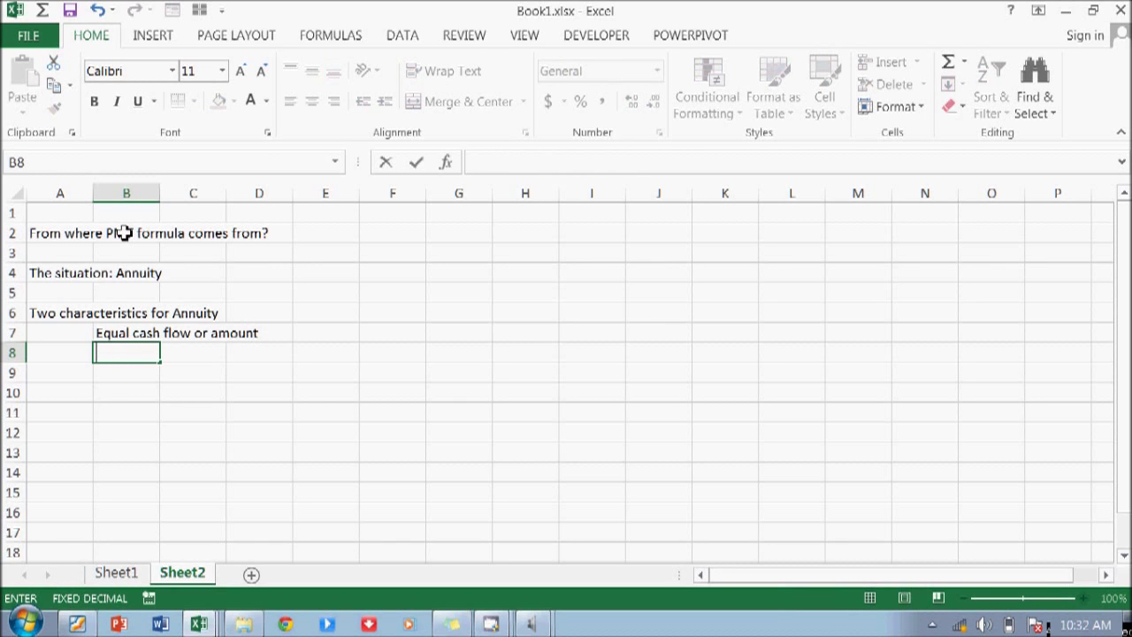
pyautogui.write('Eq')
pyautogui.press('BackSpace')
pyautogui.press('BackSpace')
pyautogui.press('BackSpace')
pyautogui.write('On regular inter')
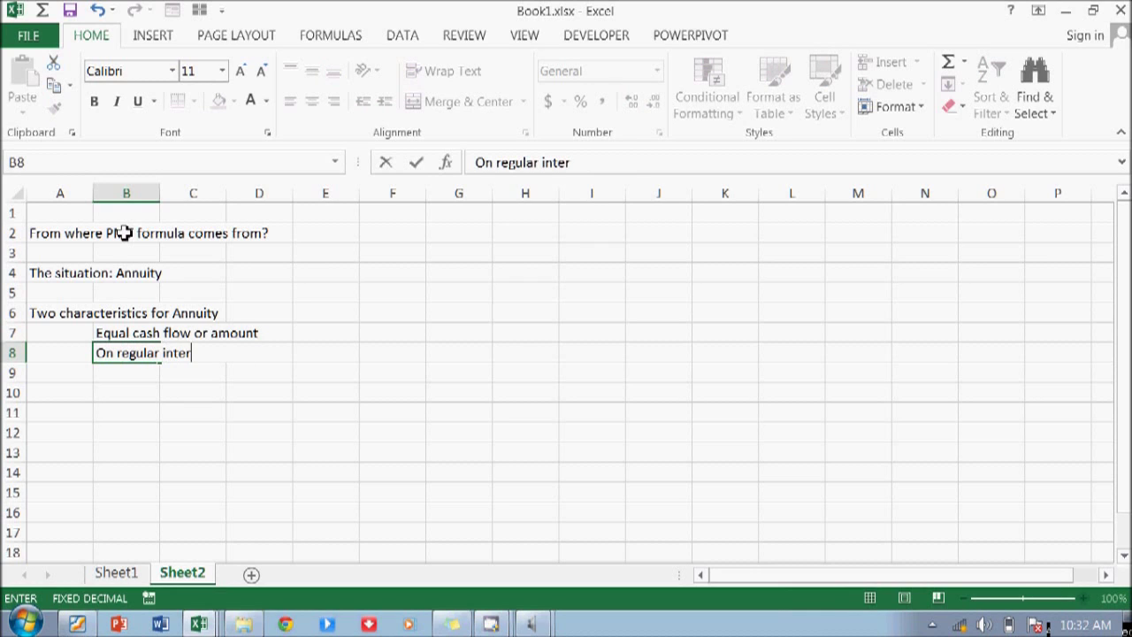
pyautogui.write('val (every ')
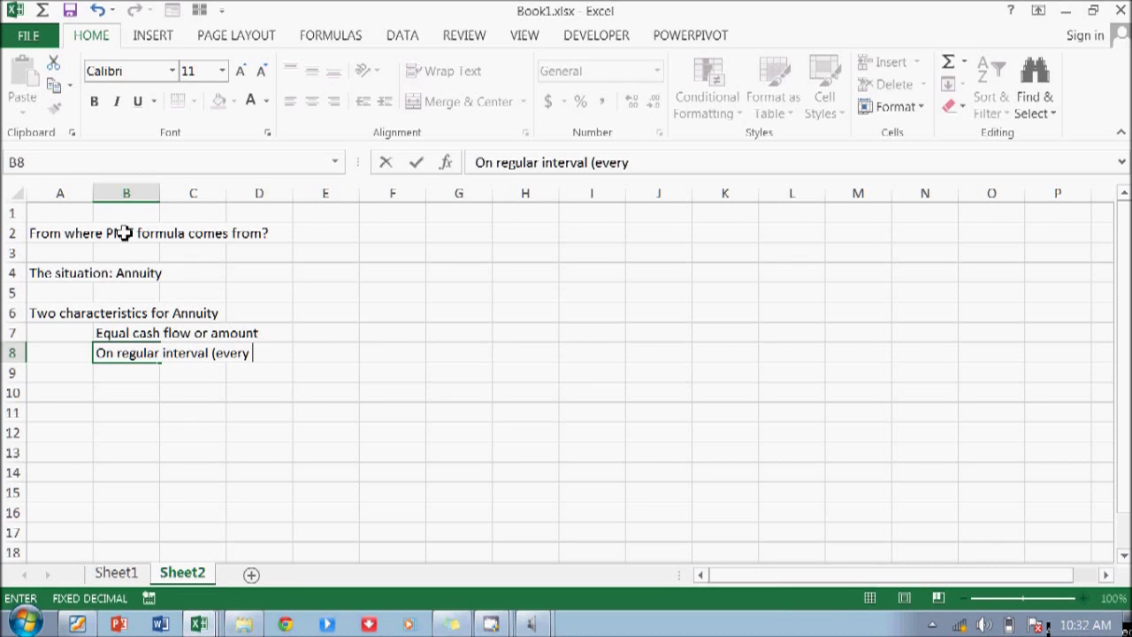
pyautogui.write('month, every 3 month, every 3')
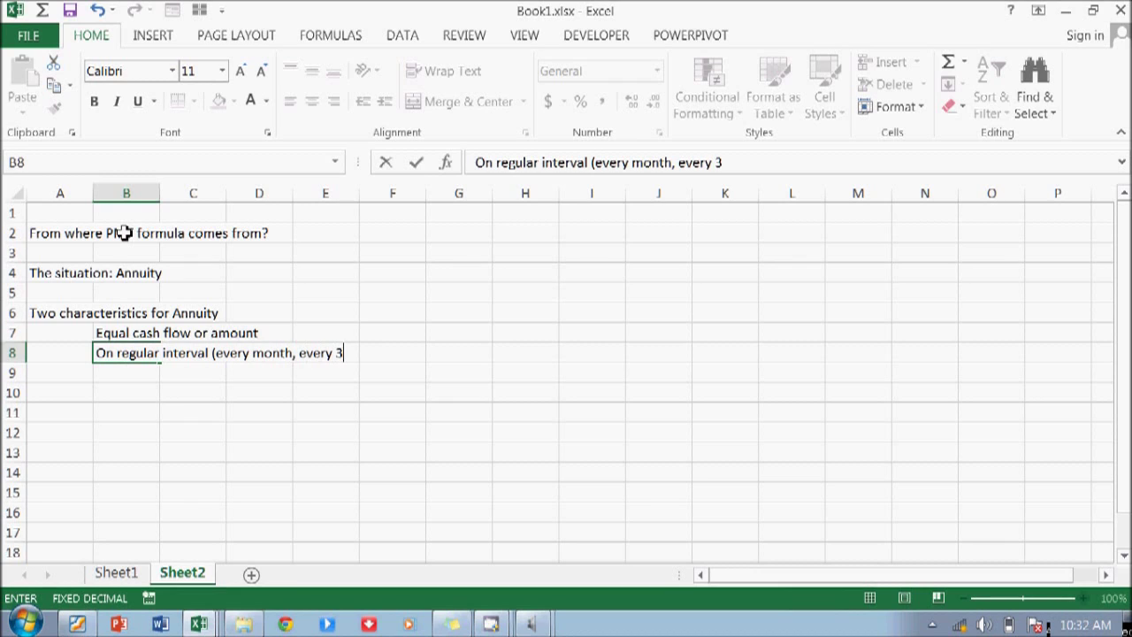
pyautogui.press('BackSpace')
pyautogui.press('BackSpace')
pyautogui.press('BackSpace')
pyautogui.press('BackSpace')
pyautogui.press('BackSpace')
pyautogui.press('BackSpace')
pyautogui.write('-month, every 6-month')
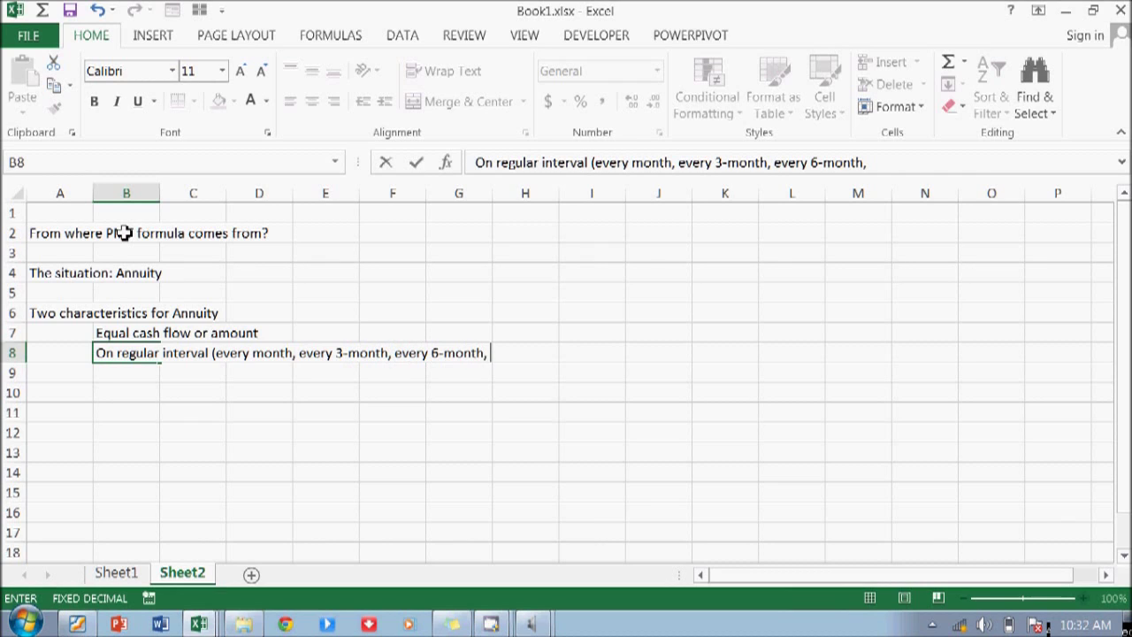
pyautogui.write(', or yearly)')
pyautogui.press('Return')
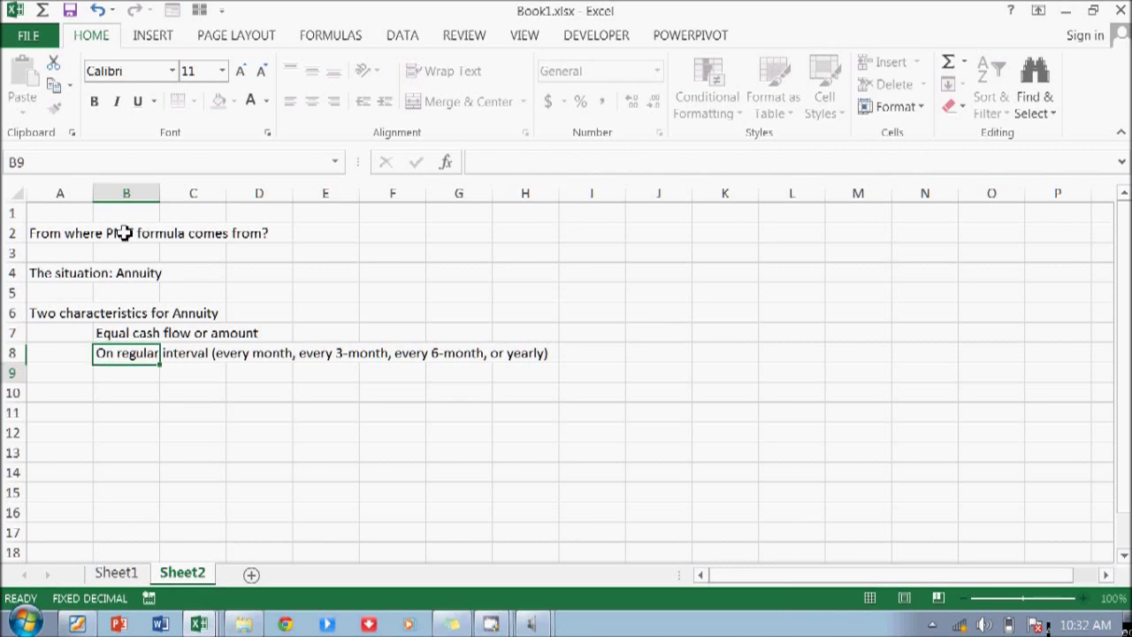
# Enter 0 in cell B11 as the first value of a counter row below the annuity characteristics
pyautogui.press('Down')
pyautogui.press('Up')
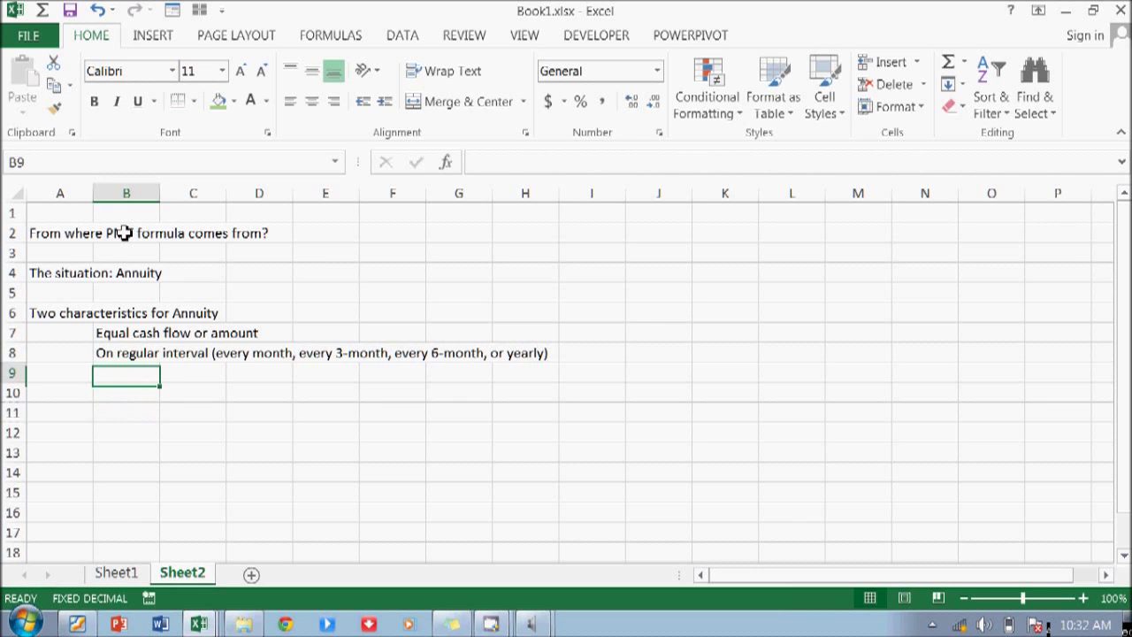
pyautogui.press('Down')
pyautogui.press('Down')
pyautogui.press('Left')
pyautogui.press('Up')
pyautogui.press('Down')
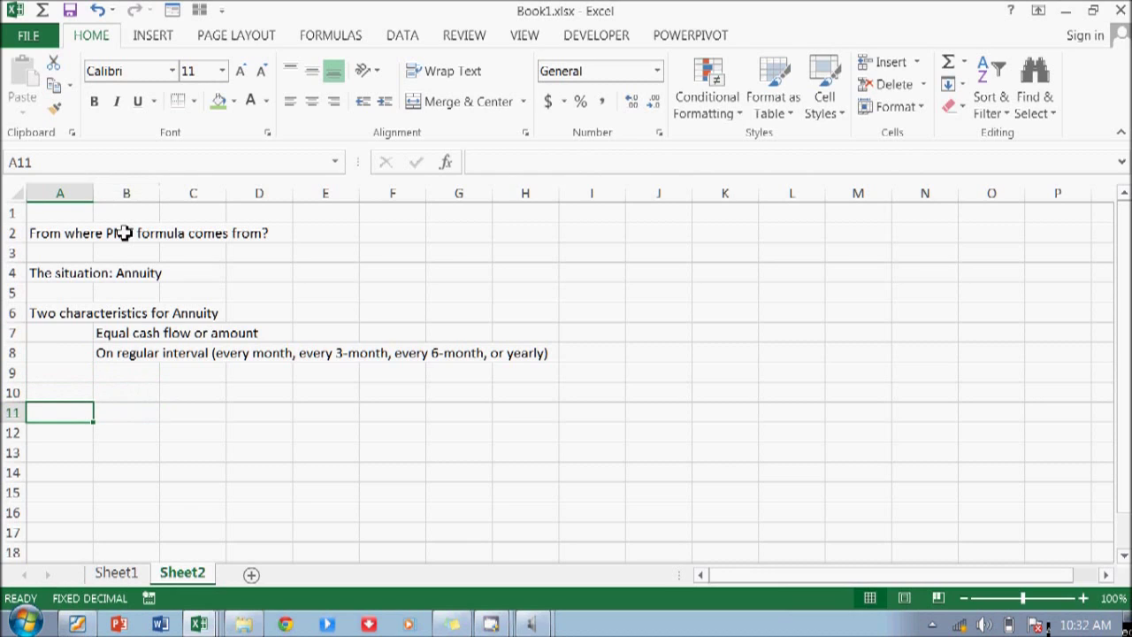
pyautogui.press('Right')
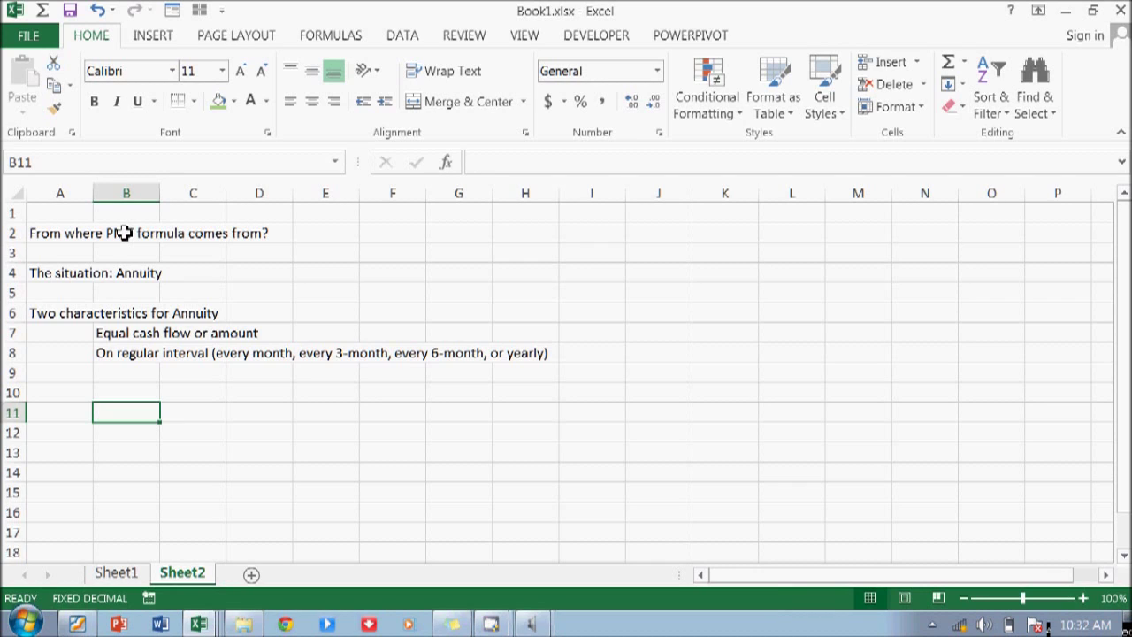
pyautogui.press('Left')
pyautogui.press('Right')
pyautogui.press('Left')
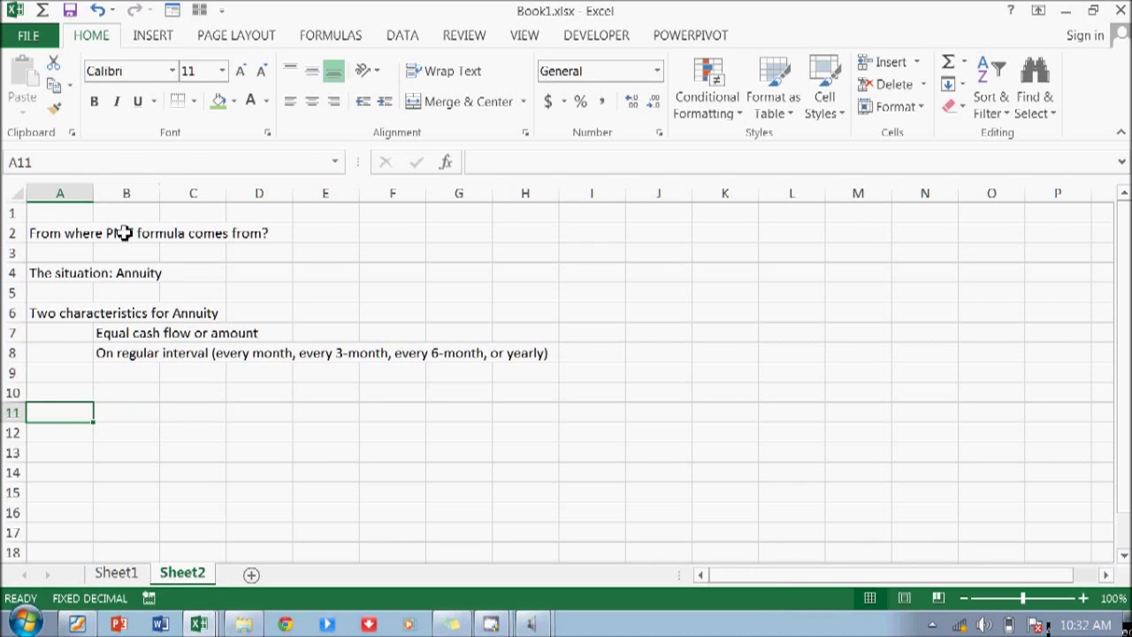
pyautogui.press('Right')
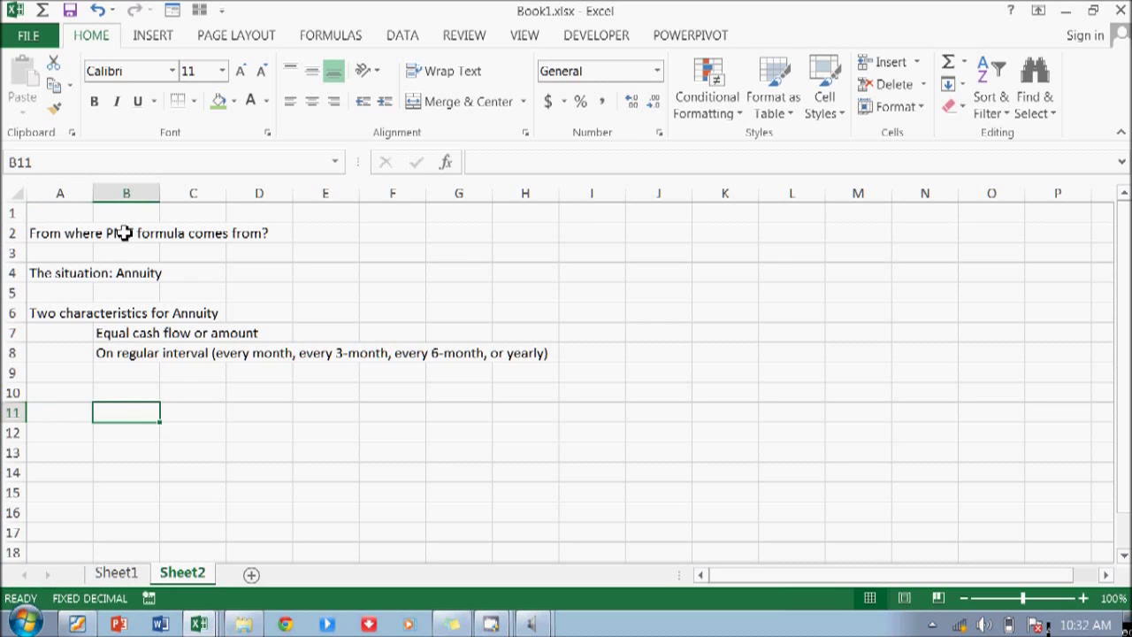
pyautogui.write('1')
pyautogui.press('BackSpace')
pyautogui.write('0')
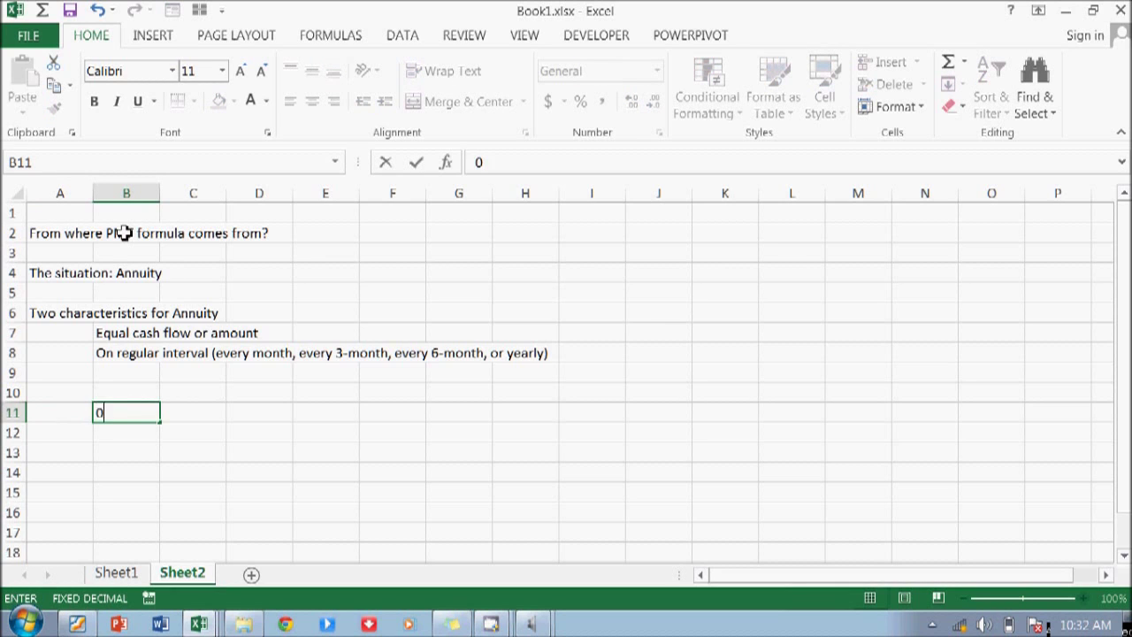
pyautogui.hotkey('ctrl', 'Return')
# Enter the formula +B11+1 in cell C11 and fill it across to G11 to continue the counter
pyautogui.press('Right')
pyautogui.write('+')
pyautogui.press('Left')
pyautogui.write('+1')
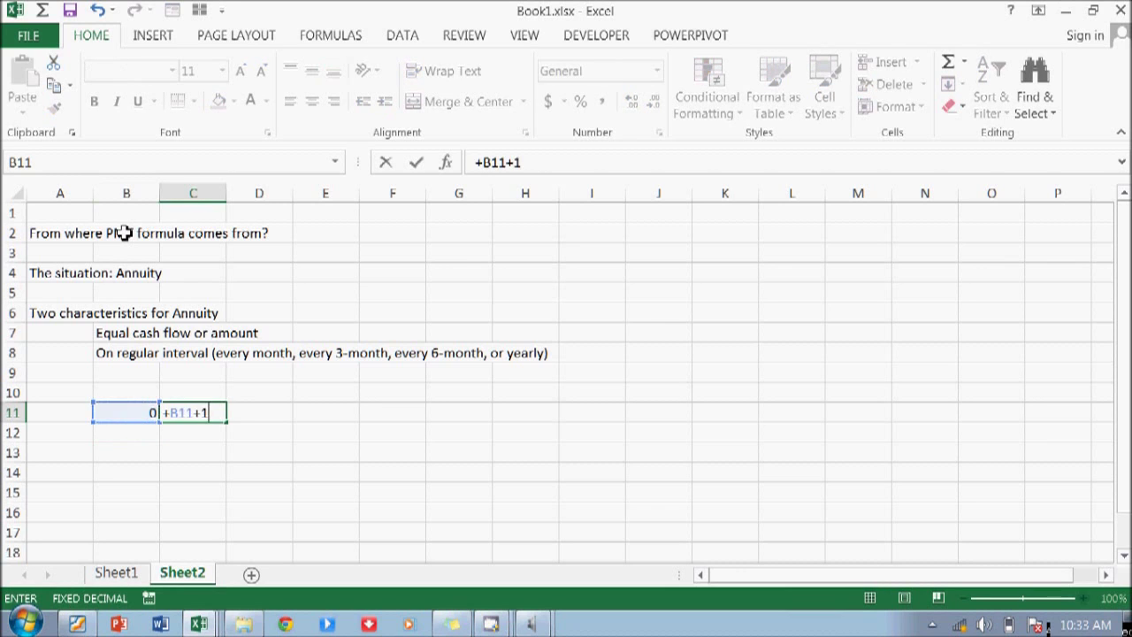
pyautogui.hotkey('ctrl', 'Return')
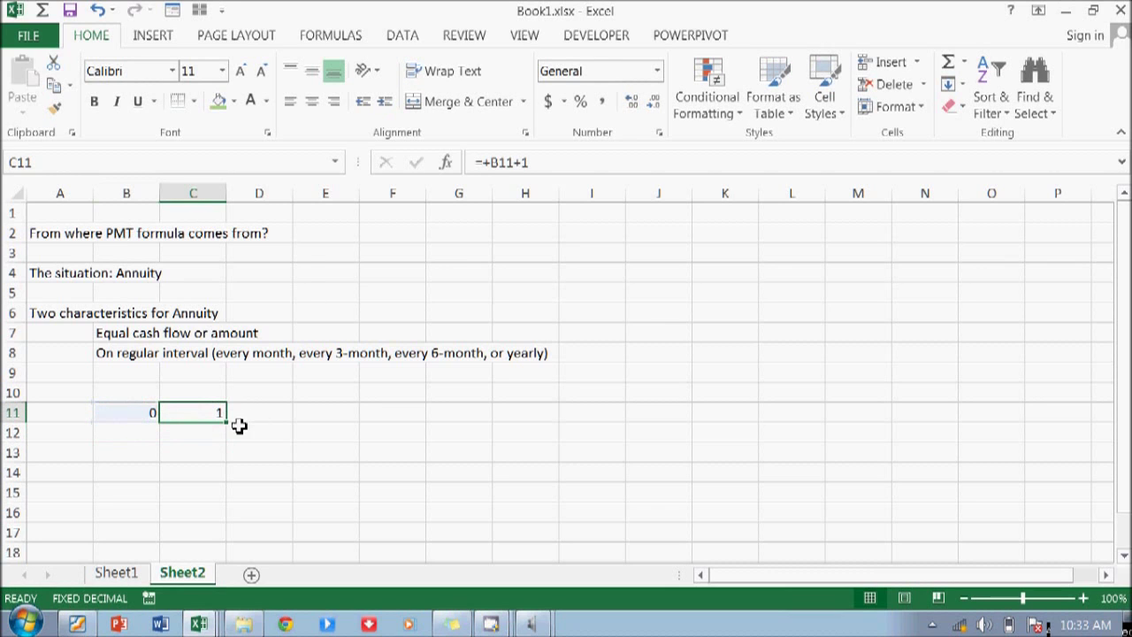
pyautogui.moveTo(228, 424); pyautogui.dragTo(471, 422)
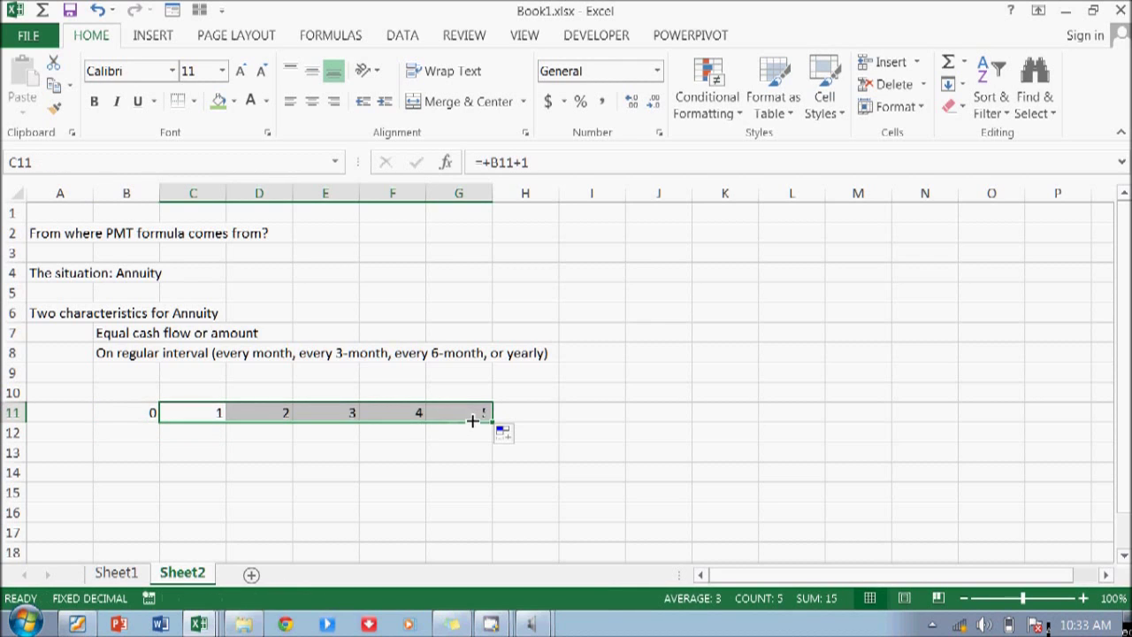
pyautogui.click(469, 419)
# Enter -100 in cell B12, directly under the counter's starting value
pyautogui.click(116, 437)
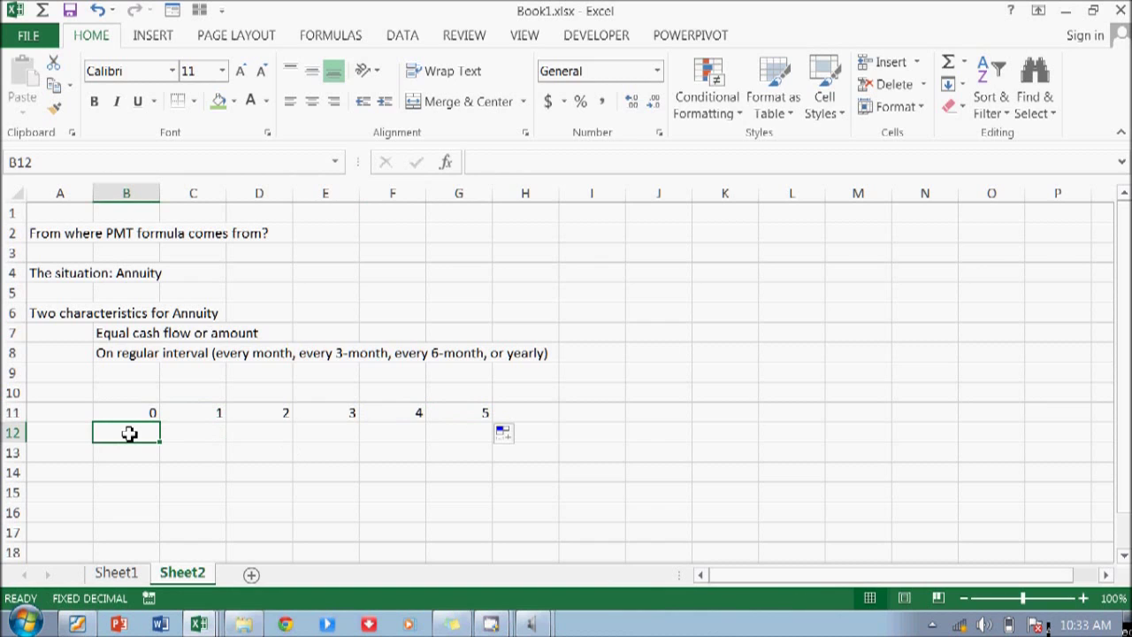
pyautogui.write('-100')
pyautogui.press('Return')
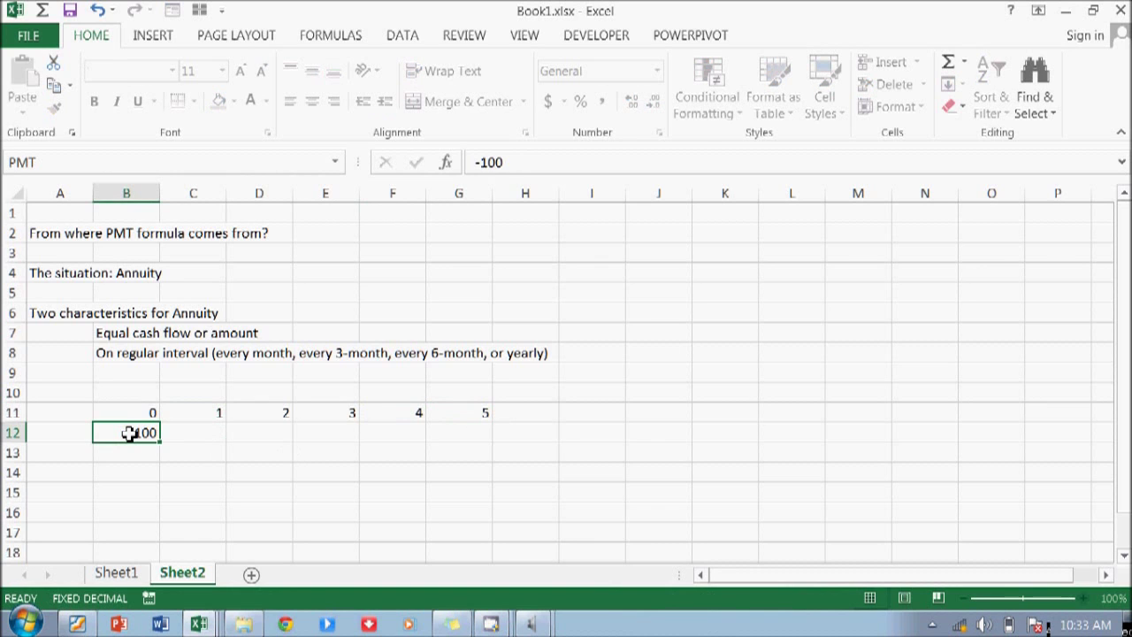
pyautogui.press('Up')
# Enter the row label "Interest" in cell A13
pyautogui.press('Left')
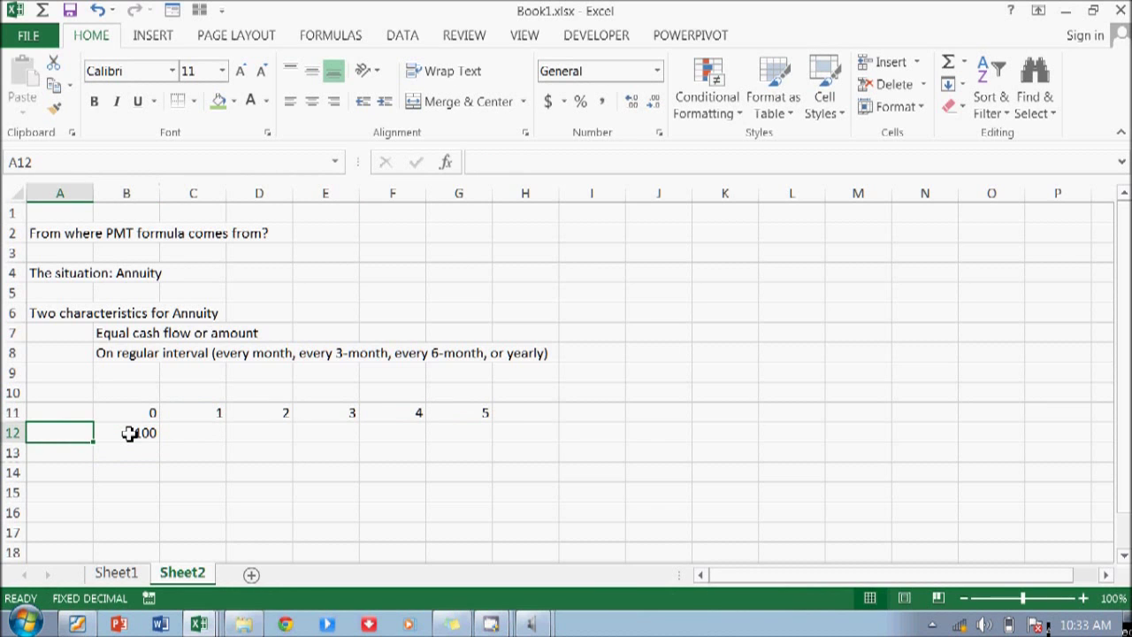
pyautogui.press('Down')
pyautogui.write('Intere')
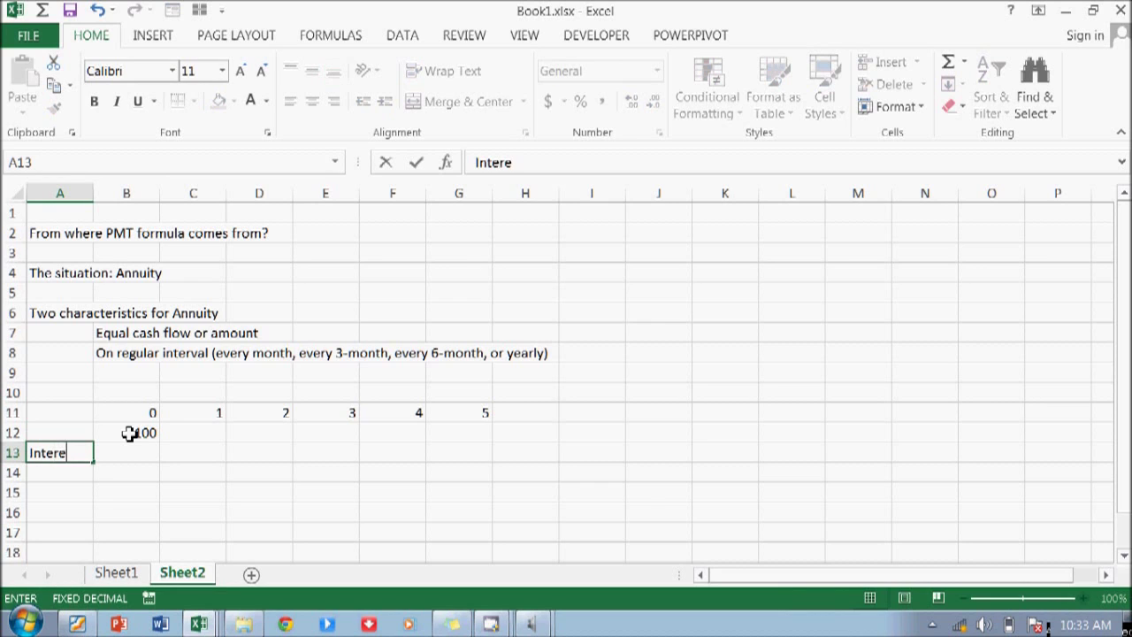
pyautogui.write('st')
pyautogui.press('Return')
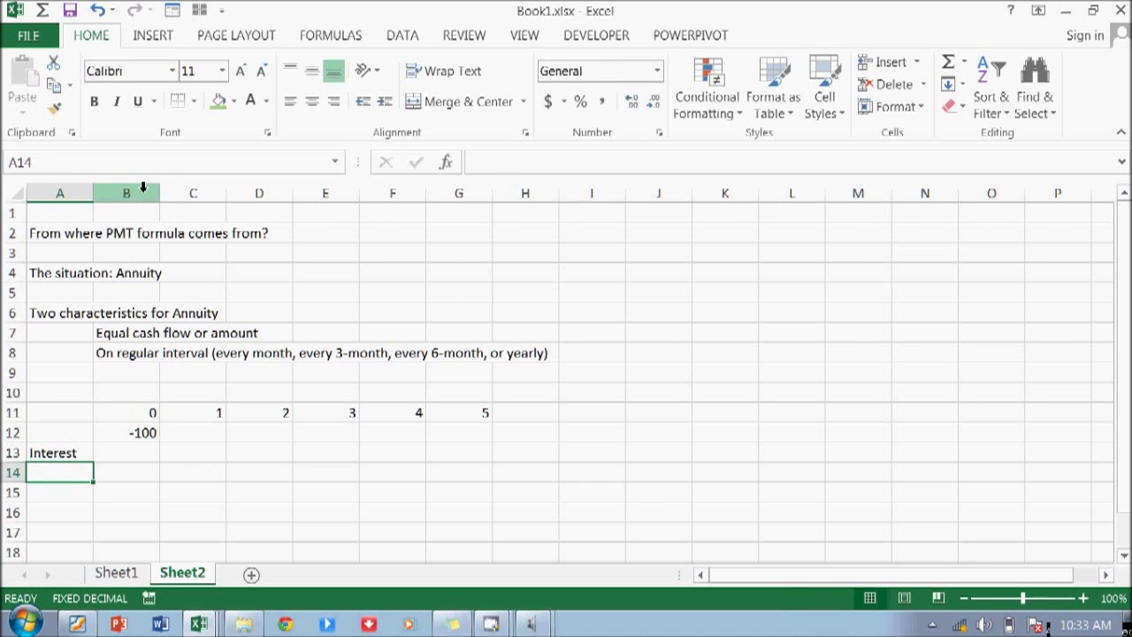
# Move the block A11:G13 two columns to the right so that it starts in cell C11
pyautogui.click(126, 409)
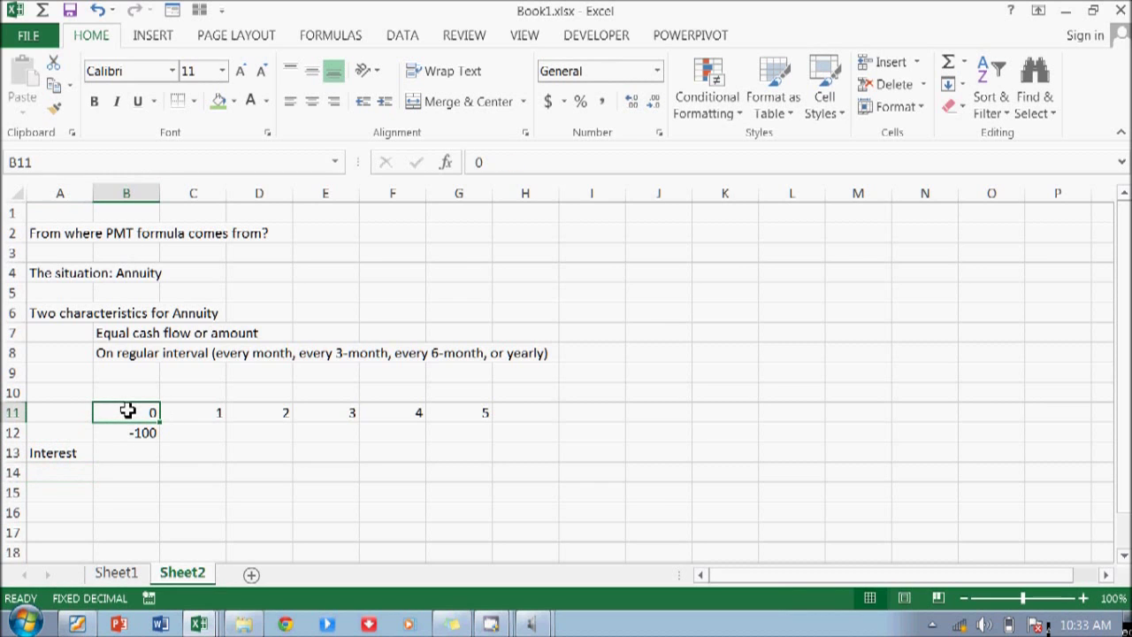
pyautogui.press('Down')
pyautogui.press('Up')
pyautogui.press('Left')
pyautogui.hotkey('shift', 'Down')
pyautogui.hotkey('shift', 'Down')
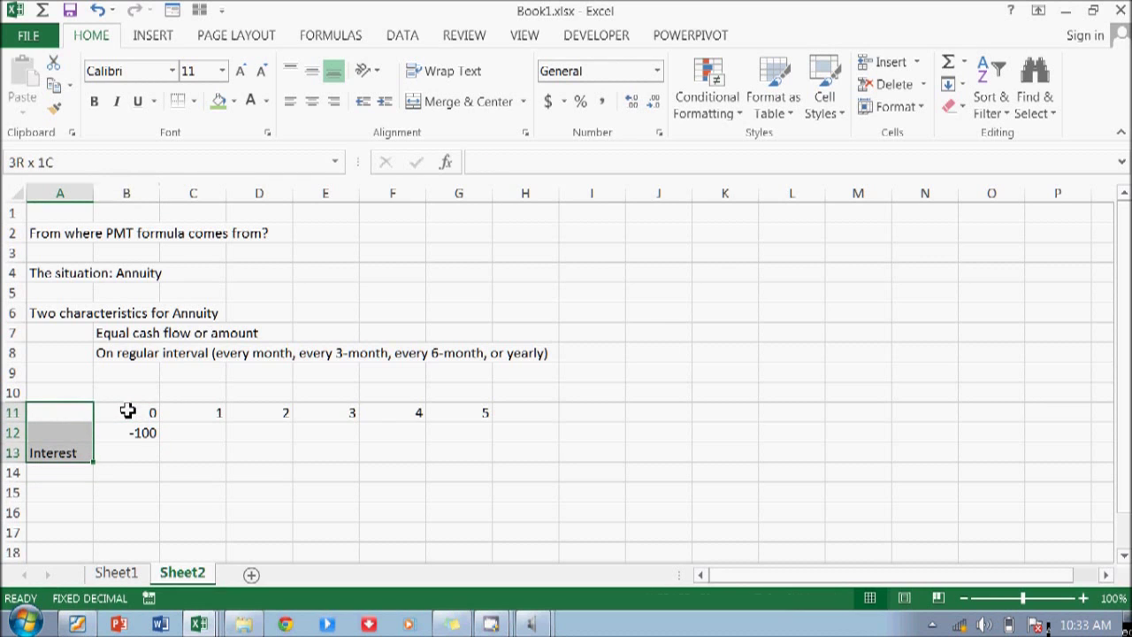
pyautogui.hotkey('shift', 'Right')
pyautogui.hotkey('shift', 'Right')
pyautogui.hotkey('shift', 'Right')
pyautogui.hotkey('shift', 'Right')
pyautogui.hotkey('shift', 'Right')
pyautogui.hotkey('shift', 'Right')
pyautogui.hotkey('ctrl', 'c')
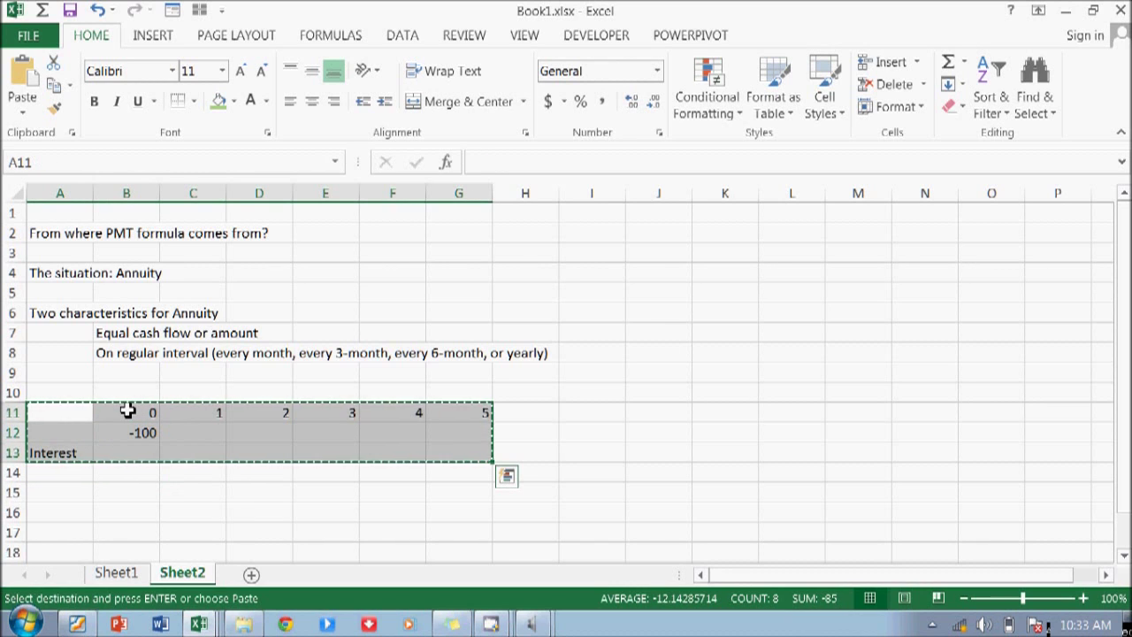
pyautogui.press('Right')
pyautogui.press('Right')
pyautogui.press('Left')
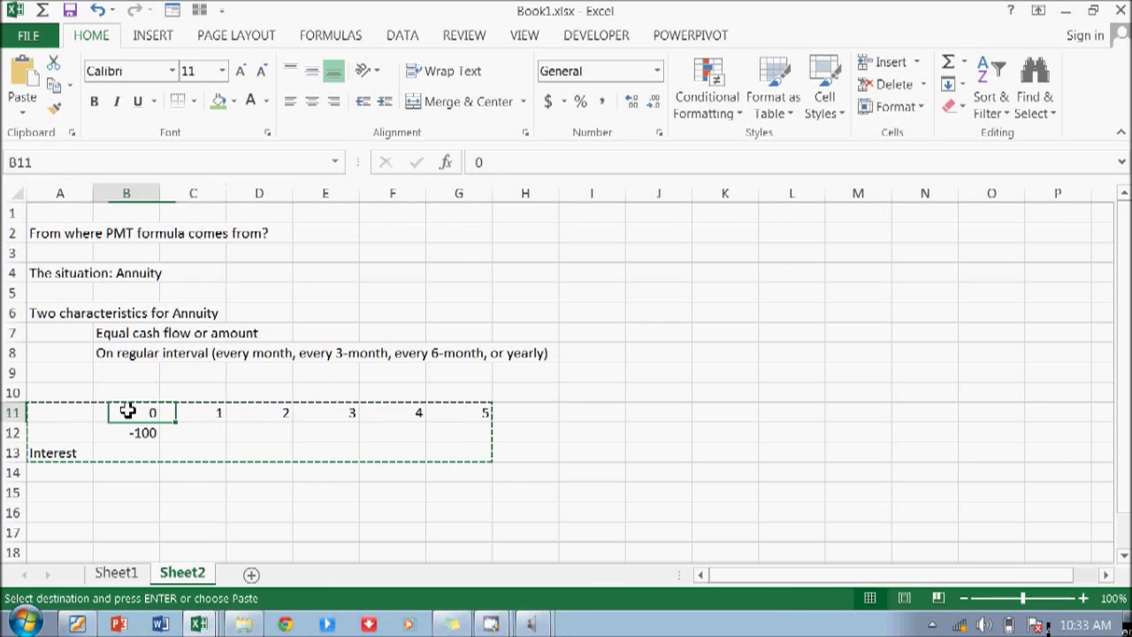
pyautogui.press('Right')
pyautogui.press('Return')
# Enter the interest rate 5% in cell B13, beside the "Interest" label
pyautogui.press('Down')
pyautogui.press('Down')
pyautogui.press('Left')
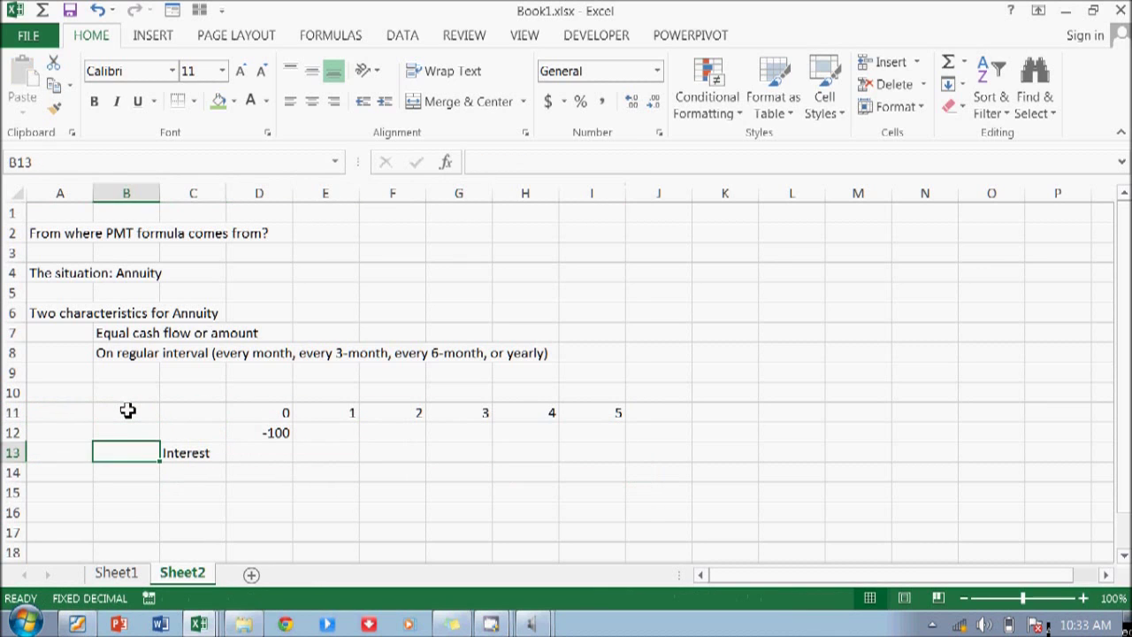
pyautogui.write('%')
pyautogui.press('Return')
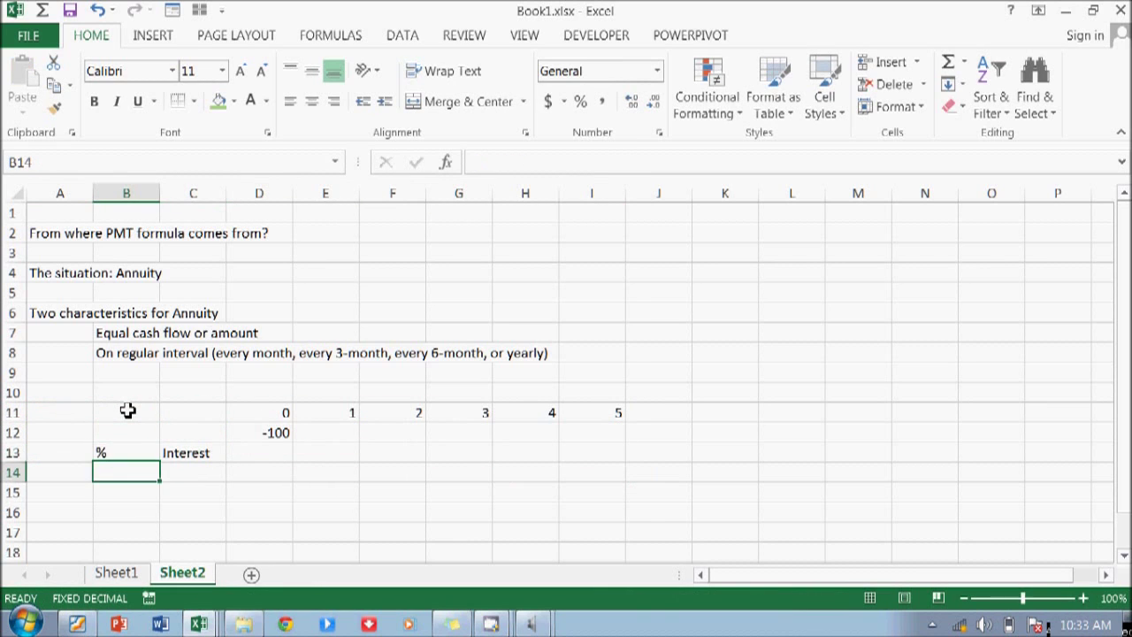
pyautogui.press('Up')
pyautogui.write('5%')
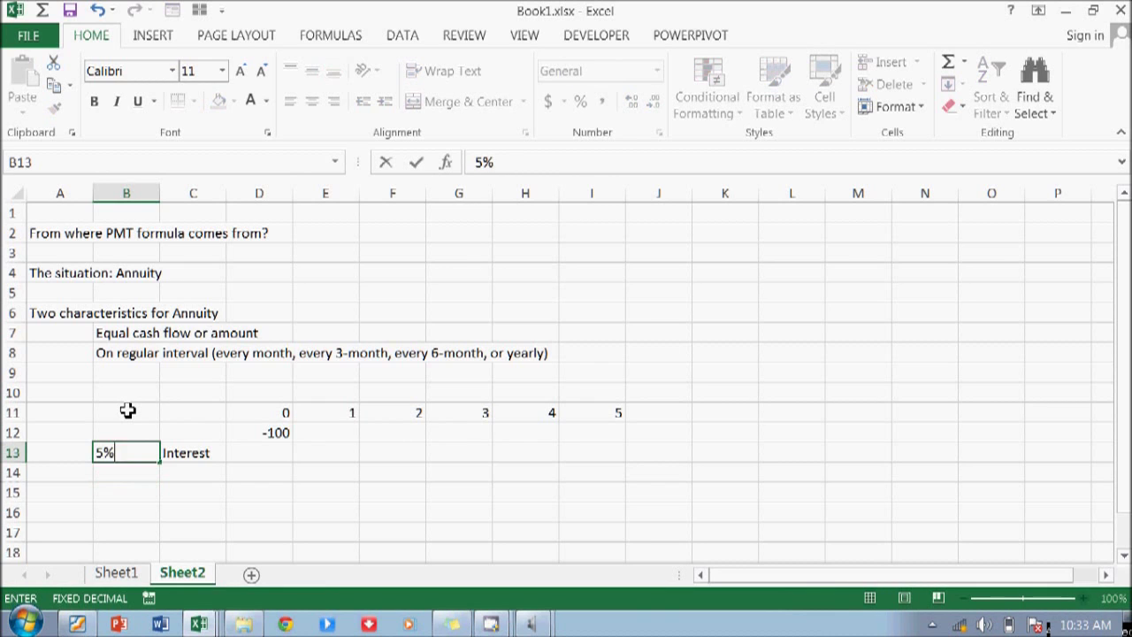
pyautogui.press('Return')
pyautogui.press('Up')
pyautogui.press('Left')
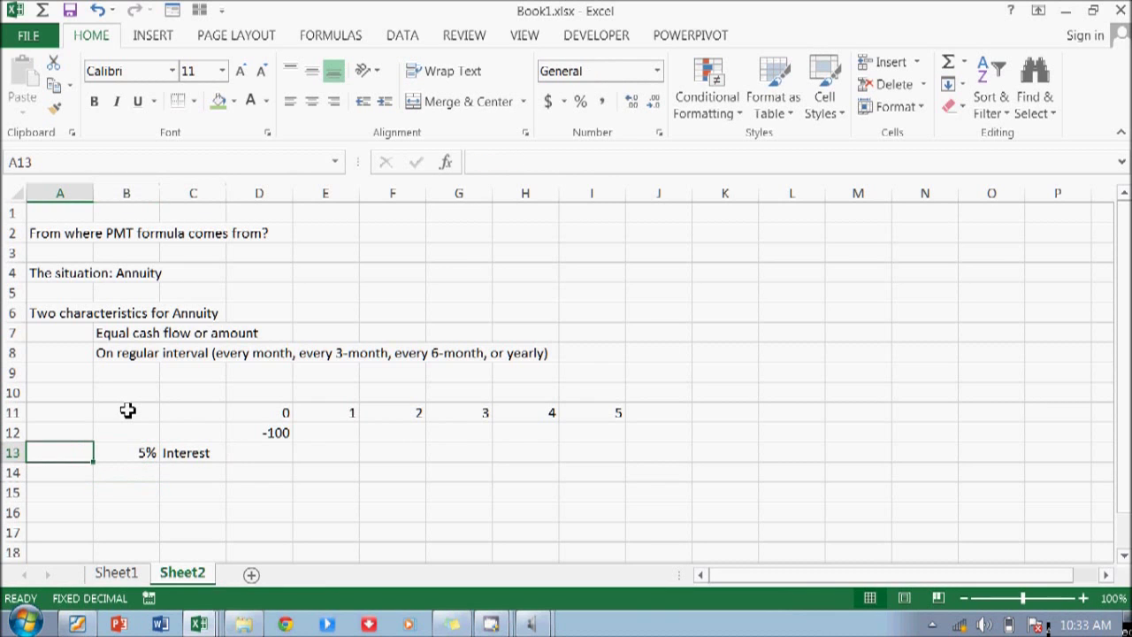
pyautogui.press('Right')
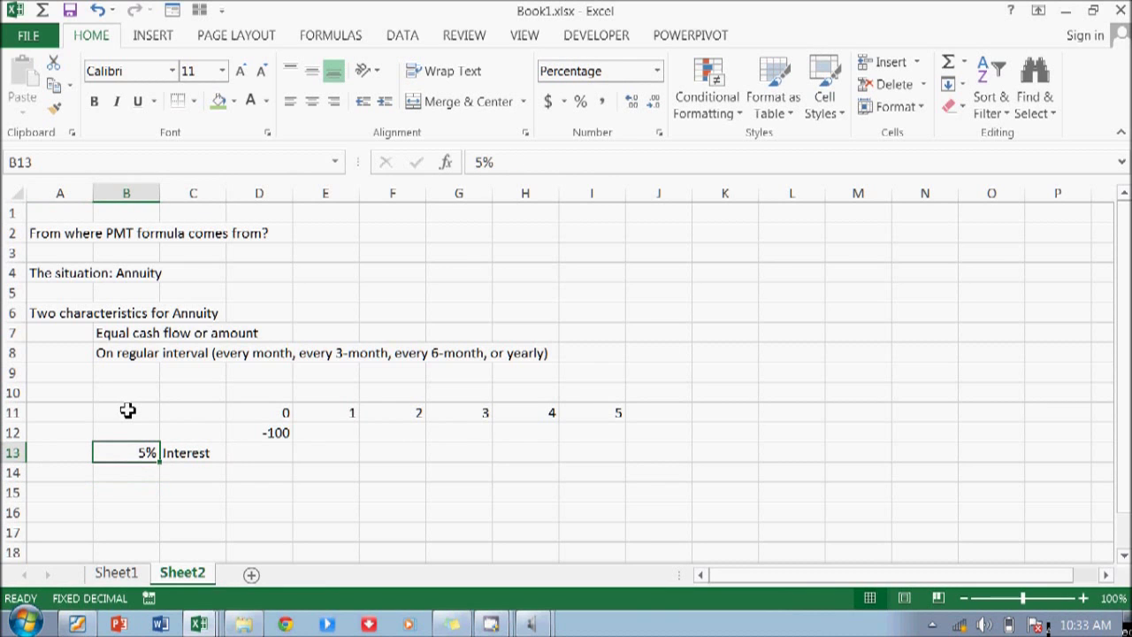
# Label the first two rows of the table "Counter" in cell C11 and "Invest" in cell C12
pyautogui.click(341, 412)
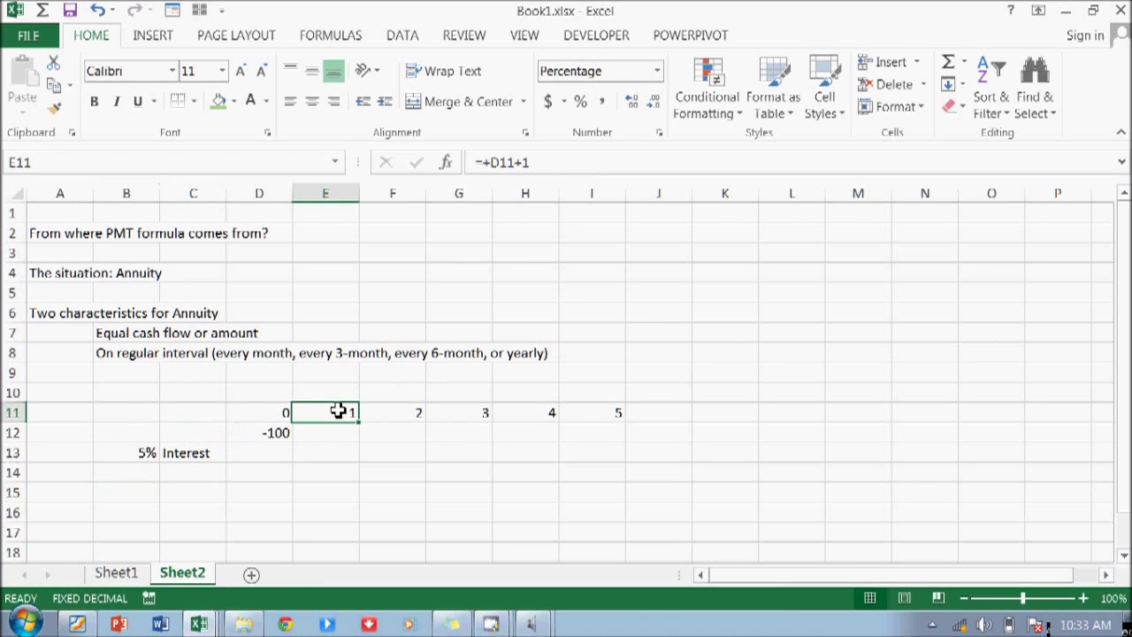
pyautogui.click(186, 412)
pyautogui.press('Left')
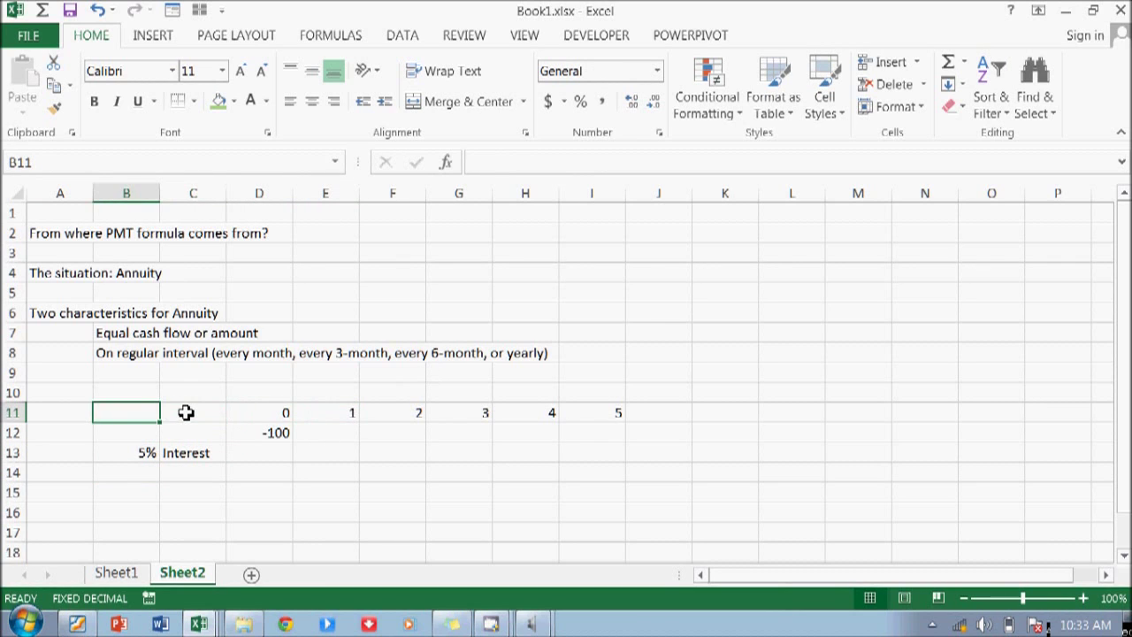
pyautogui.click(185, 412)
pyautogui.write('Counter')
pyautogui.press('Return')
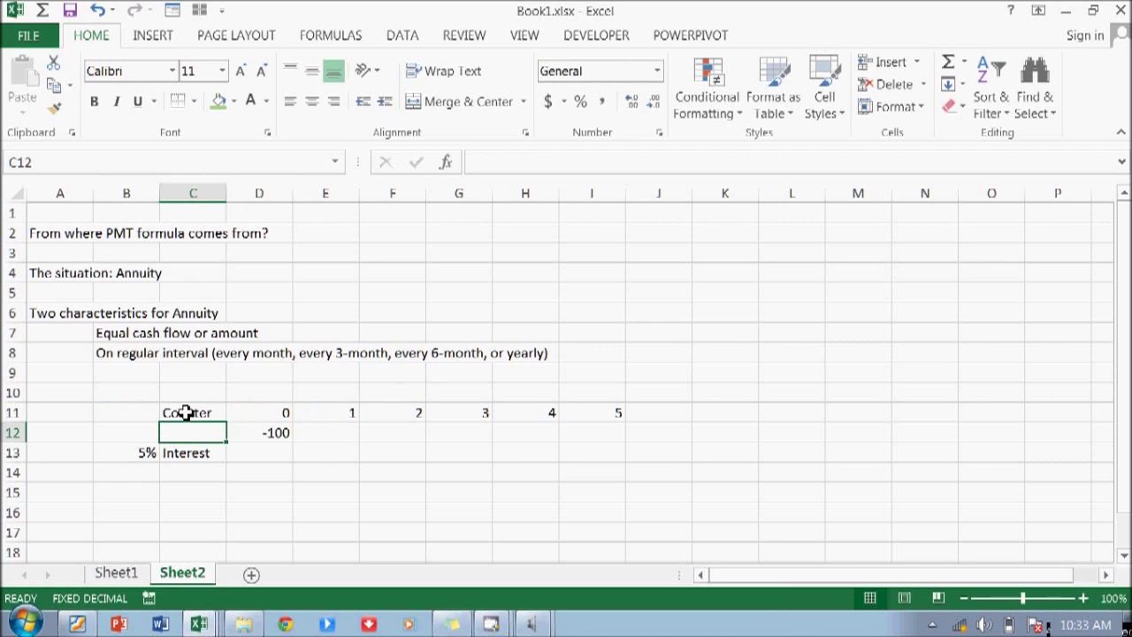
pyautogui.write('Inv')
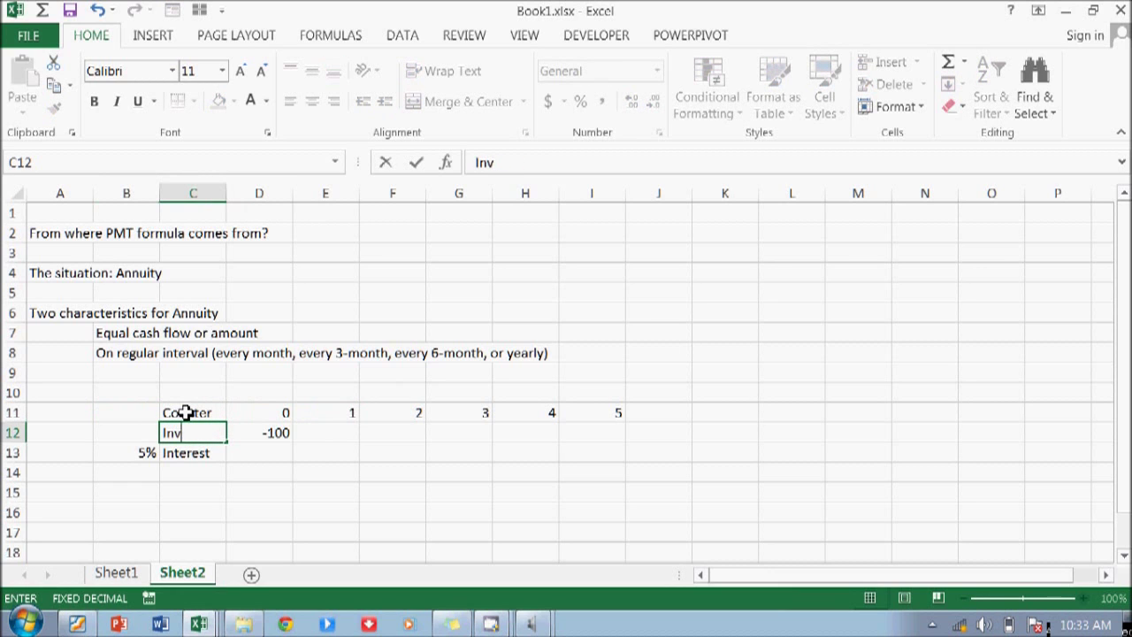
pyautogui.write('est')
pyautogui.press('Return')
# Review the counter periods together with the Invest and Interest rows of the table
pyautogui.press('Up')
pyautogui.press('Right')
pyautogui.press('Down')
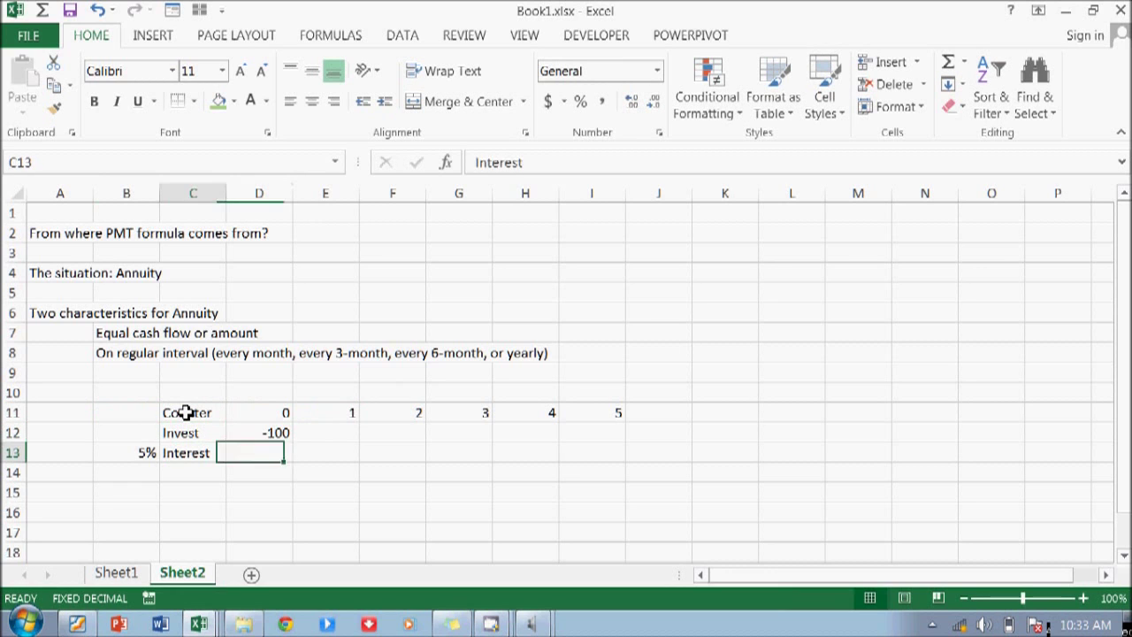
pyautogui.press('Left')
pyautogui.press('Up')
pyautogui.press('Up')
pyautogui.press('Right')
pyautogui.press('Right')
pyautogui.press('Right')
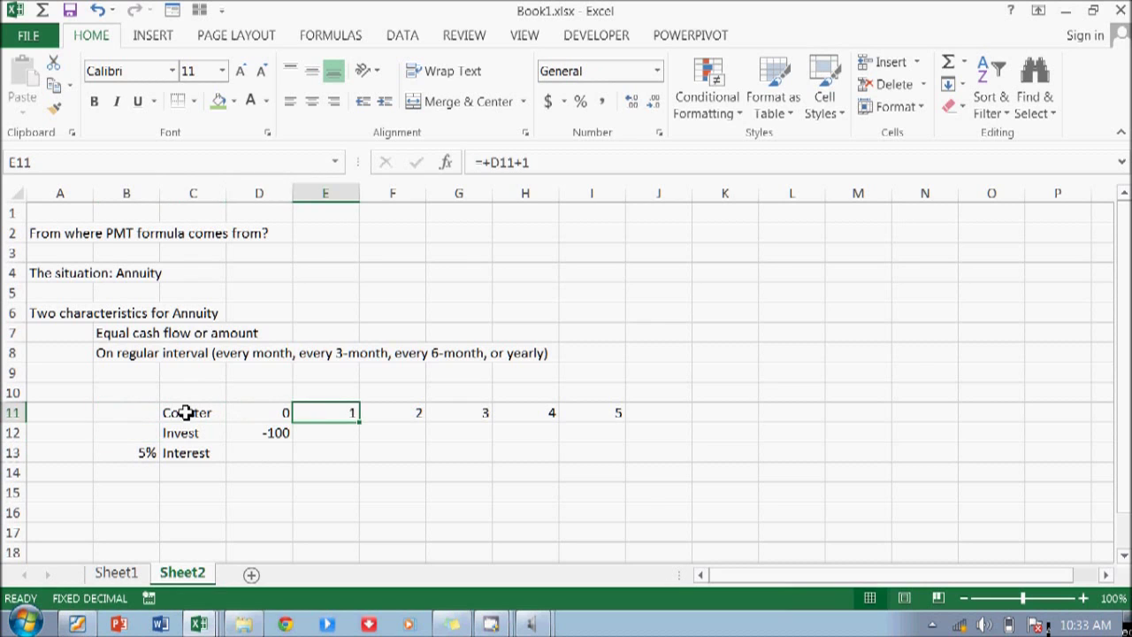
pyautogui.press('Left')
pyautogui.press('Left')
pyautogui.press('Right')
pyautogui.press('Right')
pyautogui.press('Down')
pyautogui.press('Left')
pyautogui.press('Up')
pyautogui.press('Right')
pyautogui.press('Right')
pyautogui.press('Right')
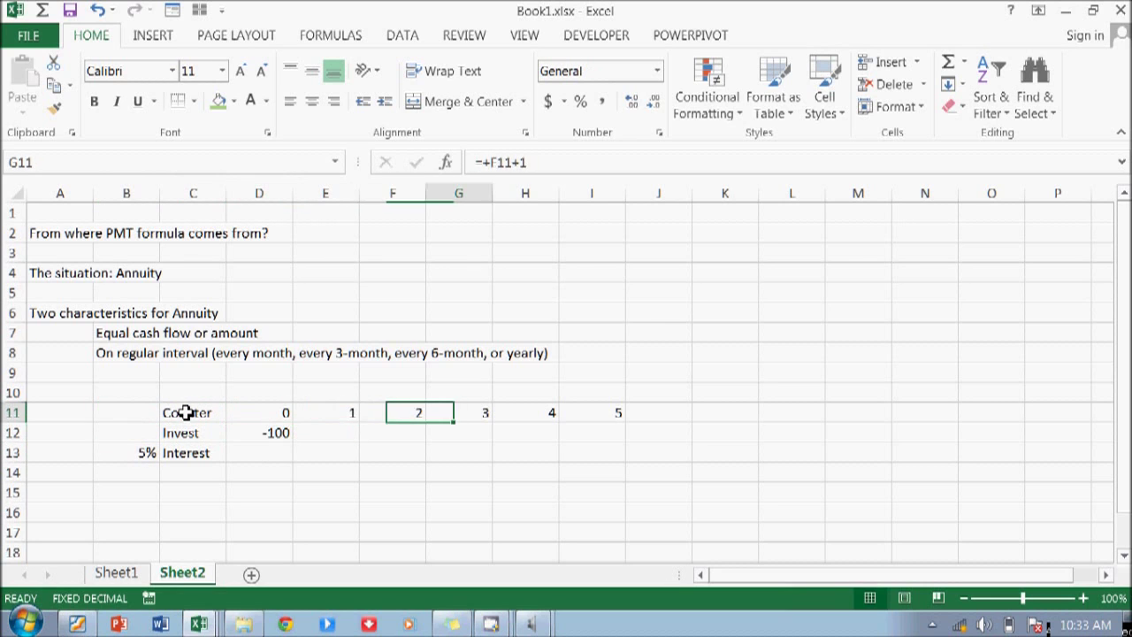
pyautogui.press('Right')
pyautogui.press('Right')
pyautogui.press('Down')
pyautogui.press('Left')
pyautogui.press('Left')
pyautogui.press('Left')
pyautogui.press('Left')
pyautogui.press('Left')
pyautogui.press('Left')
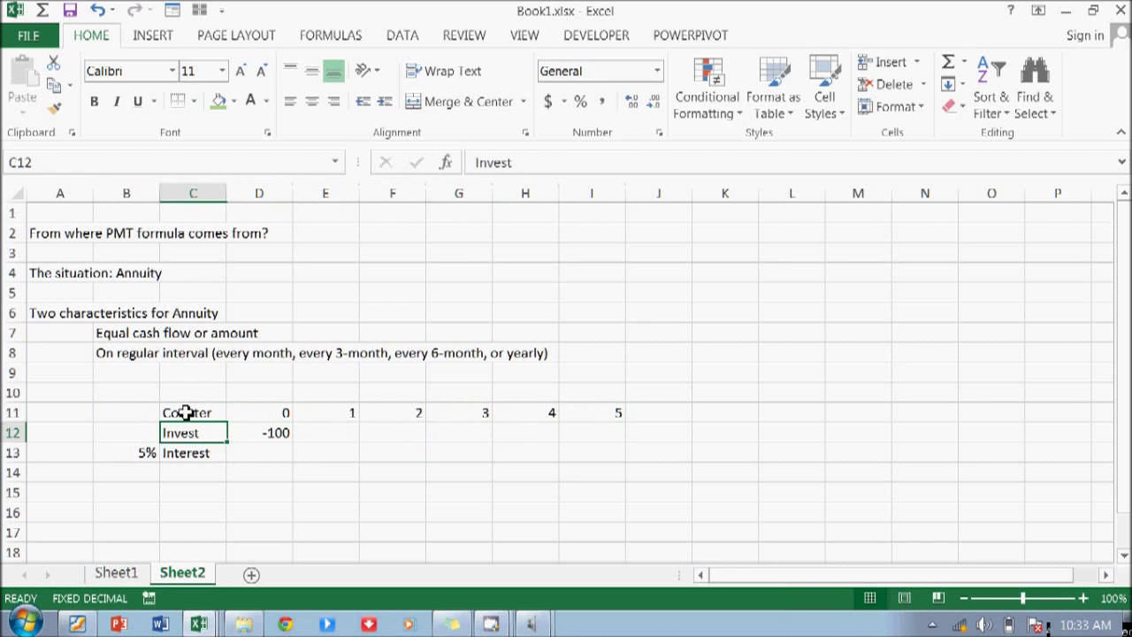
pyautogui.press('Down')
pyautogui.press('Left')
pyautogui.press('Right')
pyautogui.press('Right')
pyautogui.press('Right')
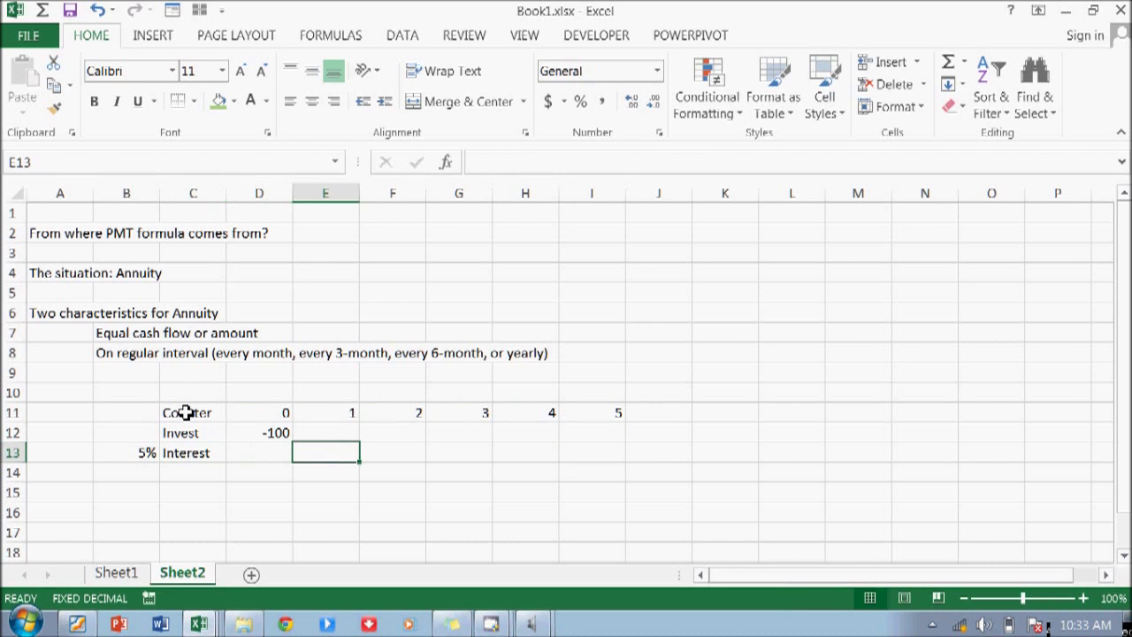
# Assign the range name "Interest" to the 5% rate in cell B13
pyautogui.press('Left')
pyautogui.press('Left')
pyautogui.press('Left')
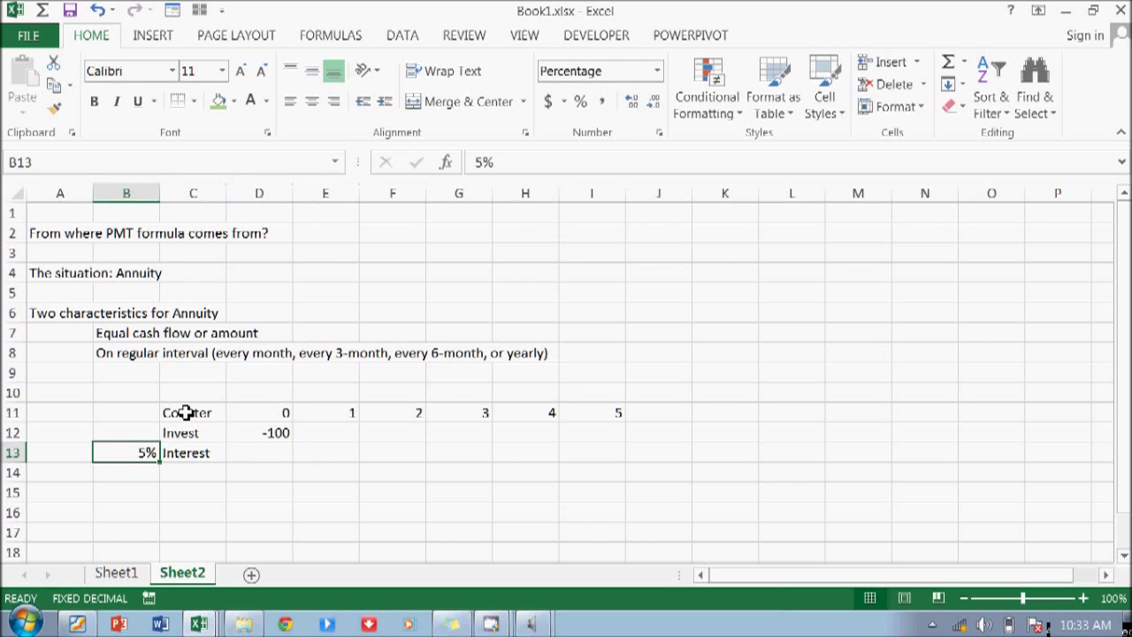
pyautogui.click(44, 160)
pyautogui.write('Intere')
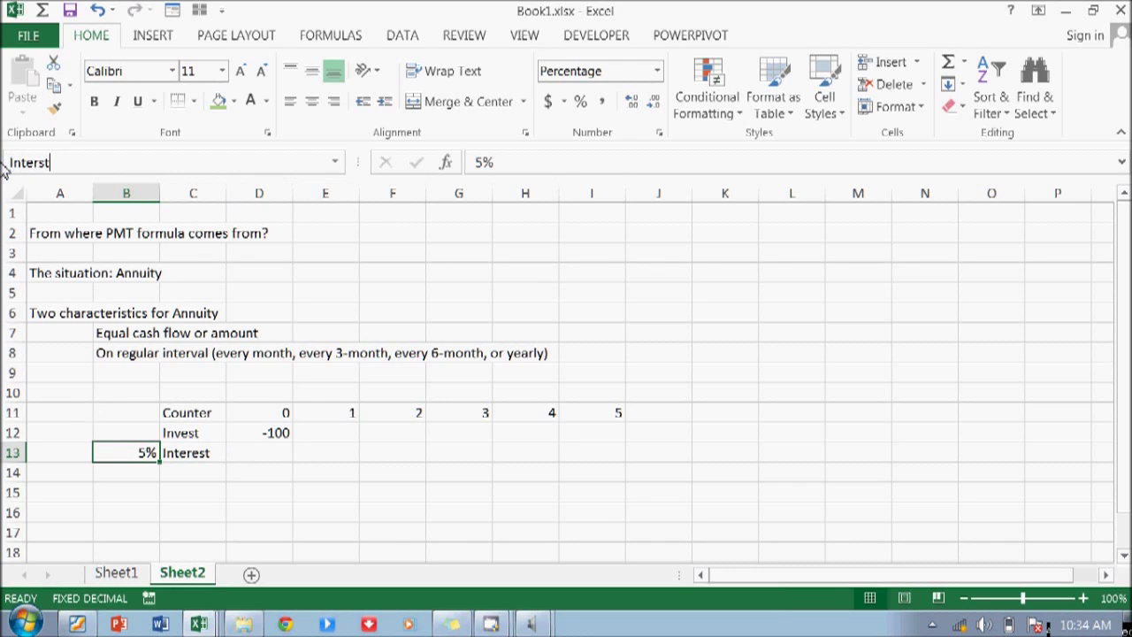
pyautogui.write('st')
pyautogui.press('BackSpace')
pyautogui.press('BackSpace')
pyautogui.press('BackSpace')
pyautogui.press('Right')
pyautogui.press('Right')
pyautogui.press('Right')
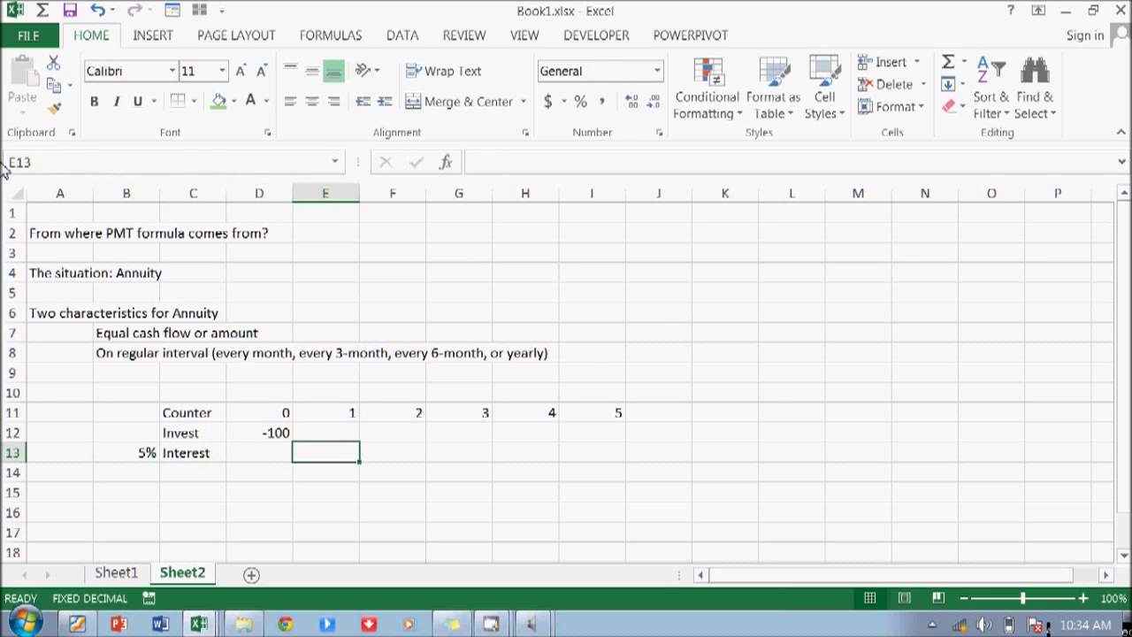
pyautogui.write('=')
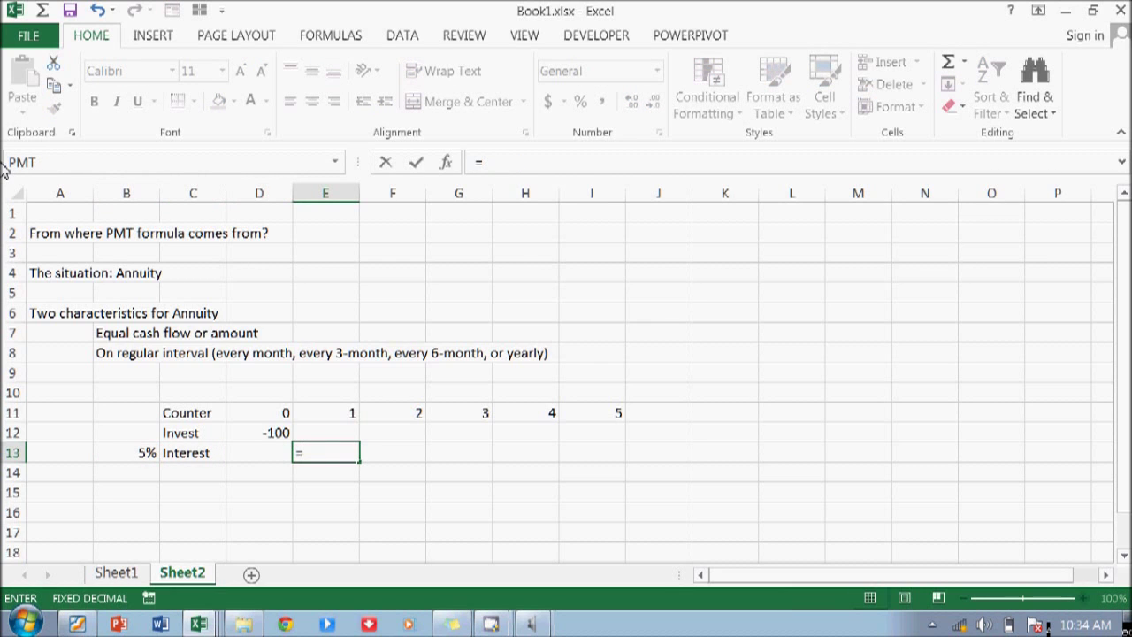
pyautogui.press('Escape')
# Assign the range name "Invest" to the -100 amount in cell D12
pyautogui.press('Left')
pyautogui.press('Up')
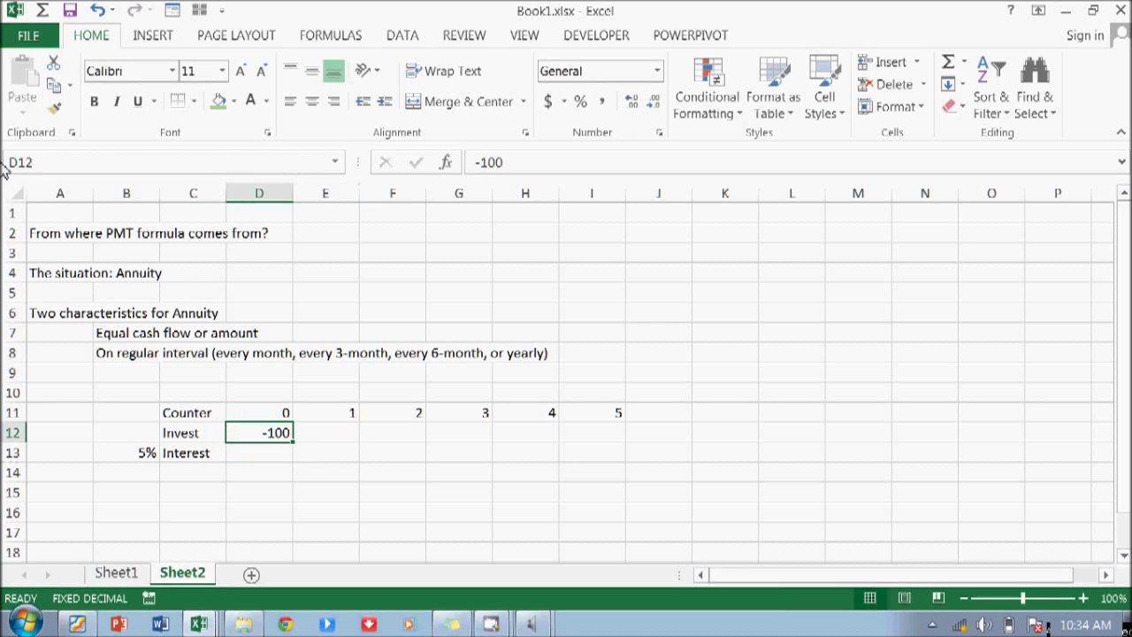
pyautogui.click(40, 162)
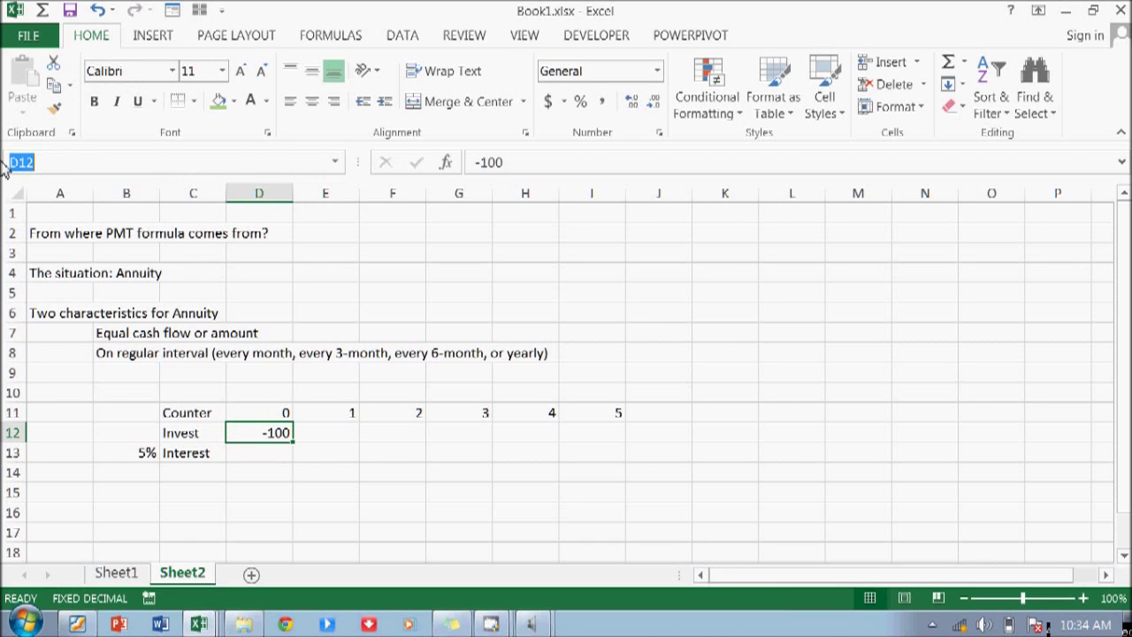
pyautogui.write('Invest')
# Start a formula in cell E13 of the Interest row that refers to the named range Invest
pyautogui.press('Right')
pyautogui.press('Down')
pyautogui.write('=')
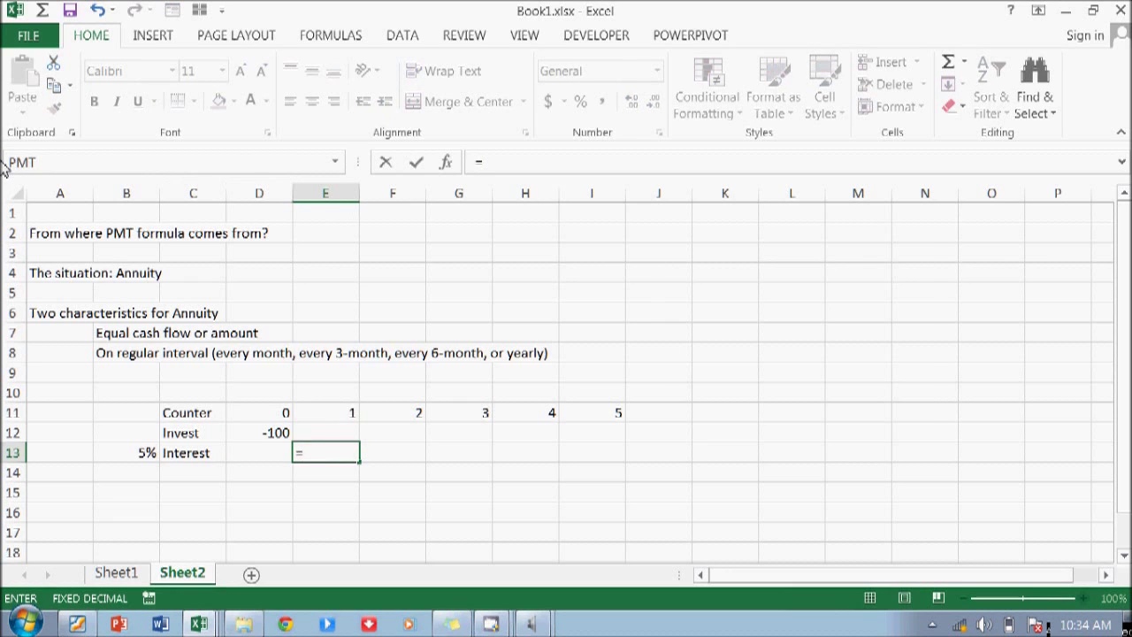
pyautogui.press('F3')
pyautogui.click(661, 338)
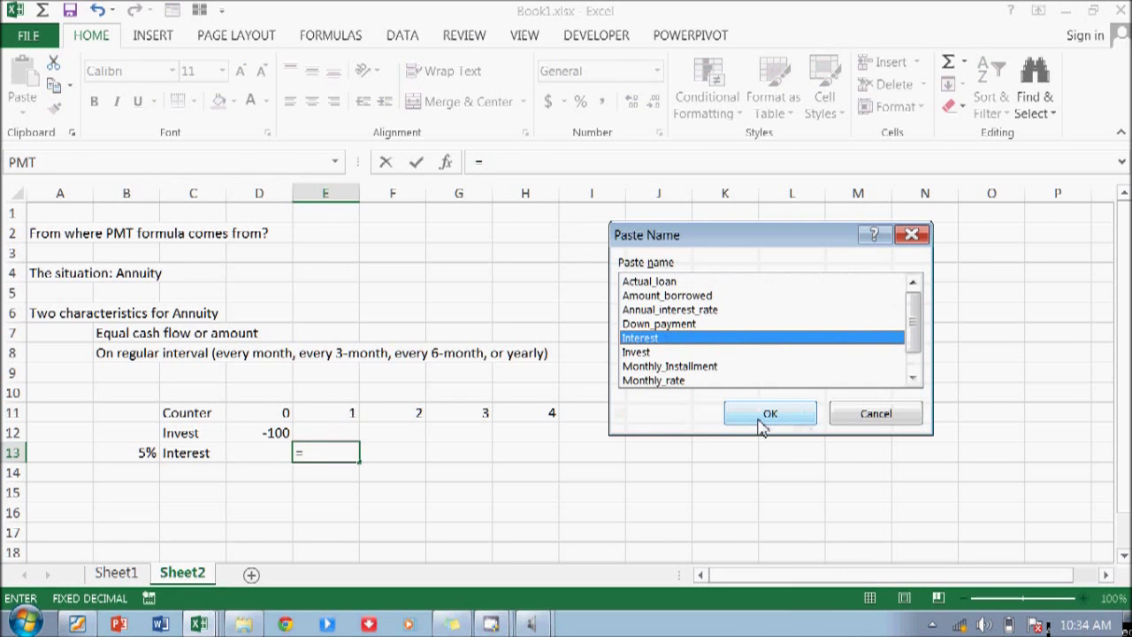
pyautogui.click(659, 352)
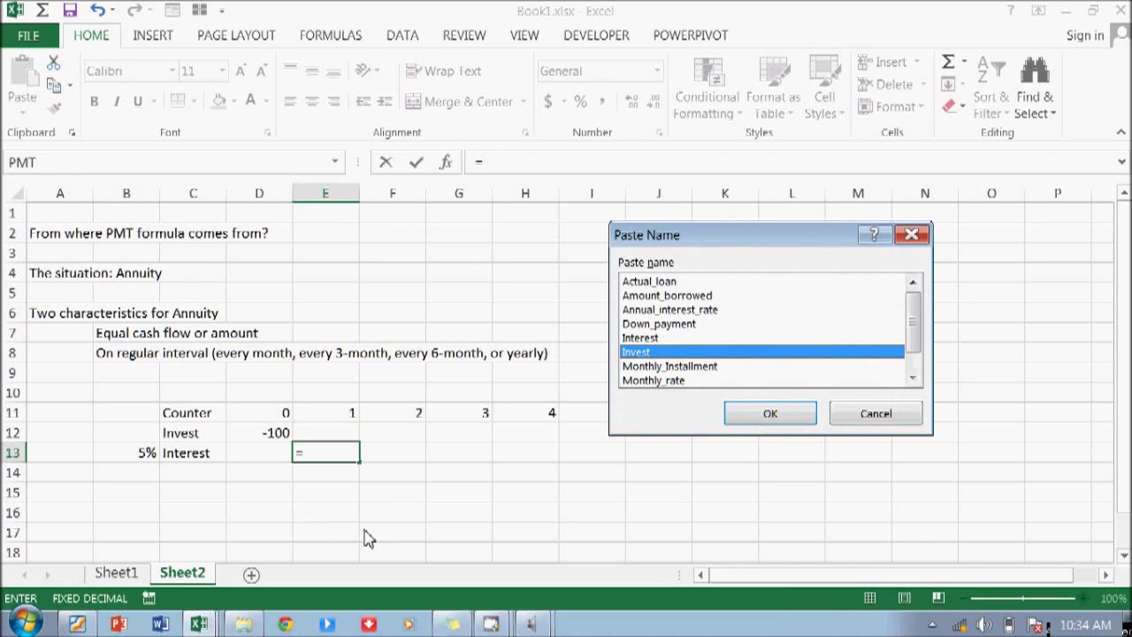
pyautogui.click(768, 414)
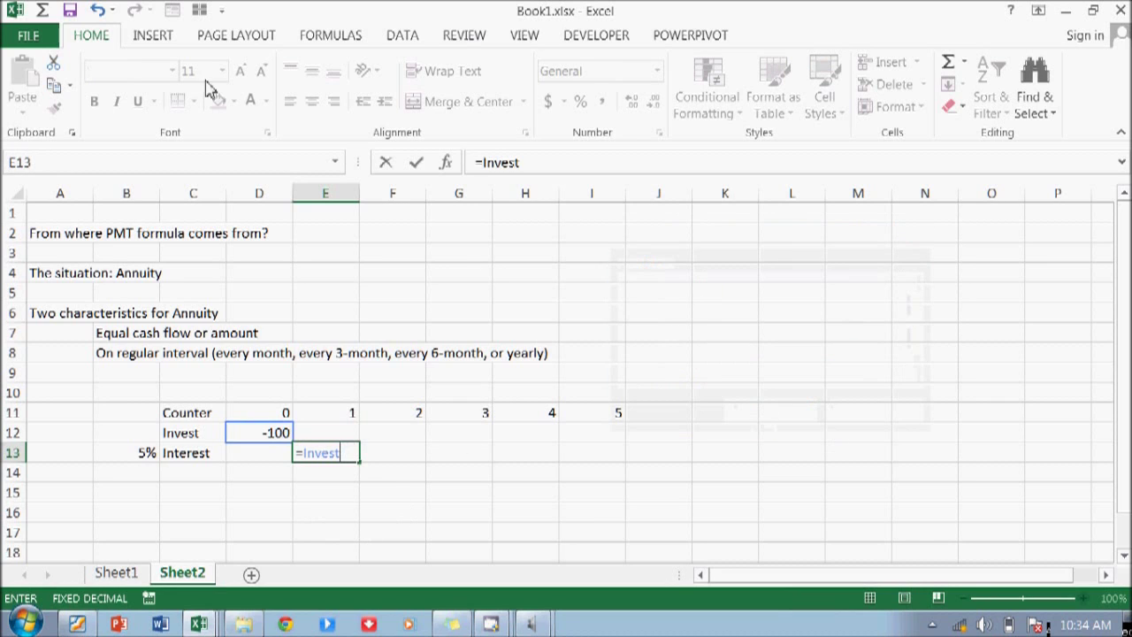
# Complete the formula in E13 as =-Invest*Interest and fill it across to I13
pyautogui.click(485, 166)
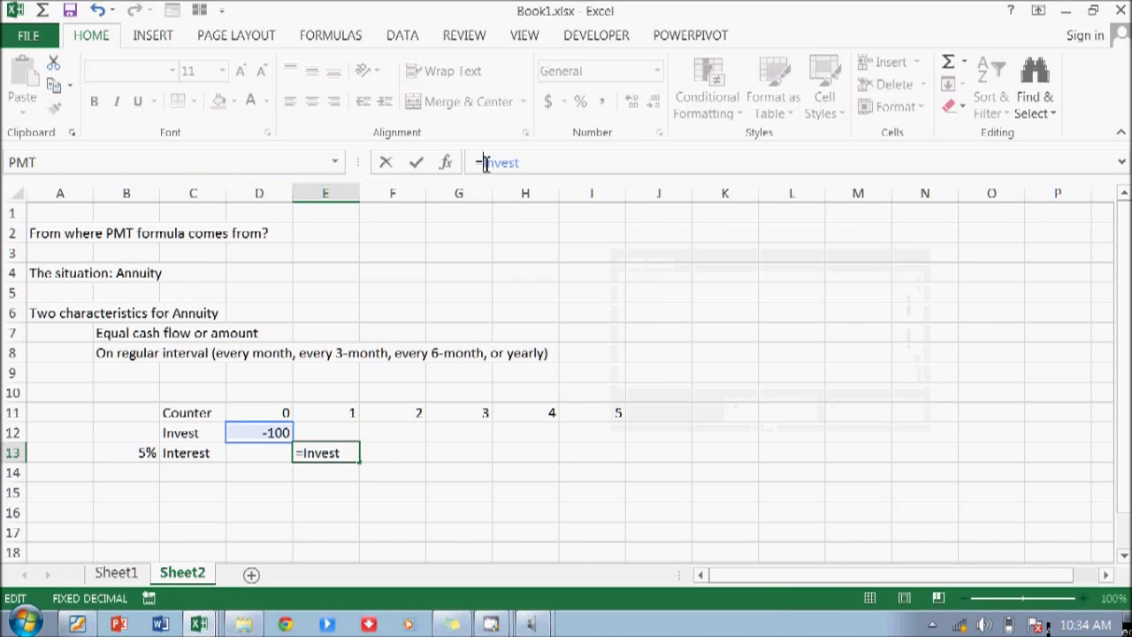
pyautogui.write('-')
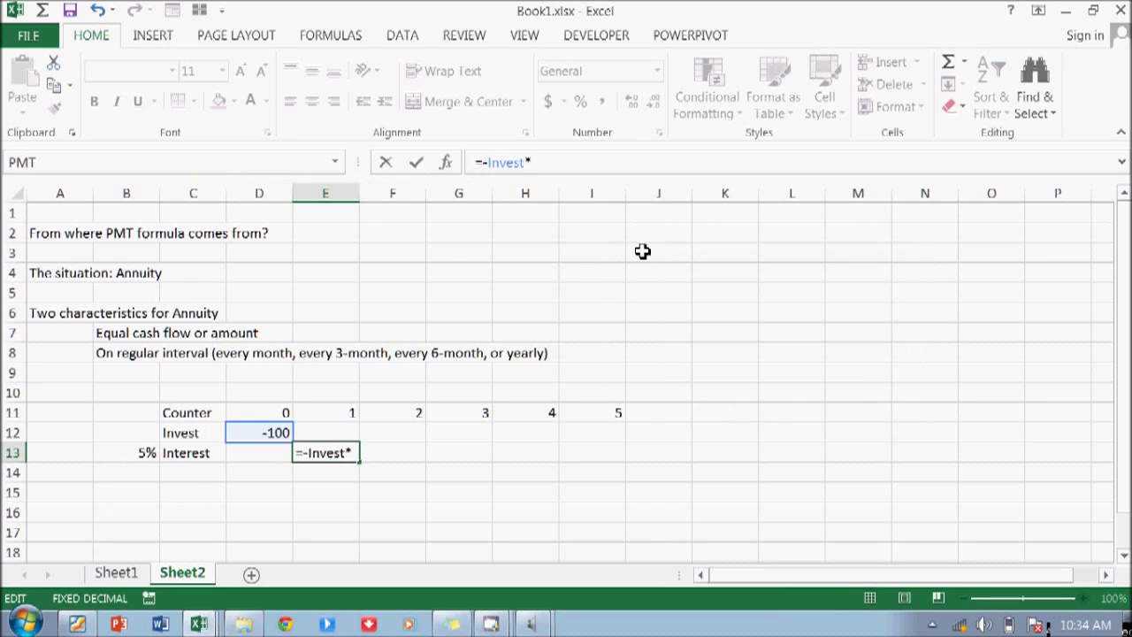
pyautogui.press('F3')
pyautogui.click(708, 338)
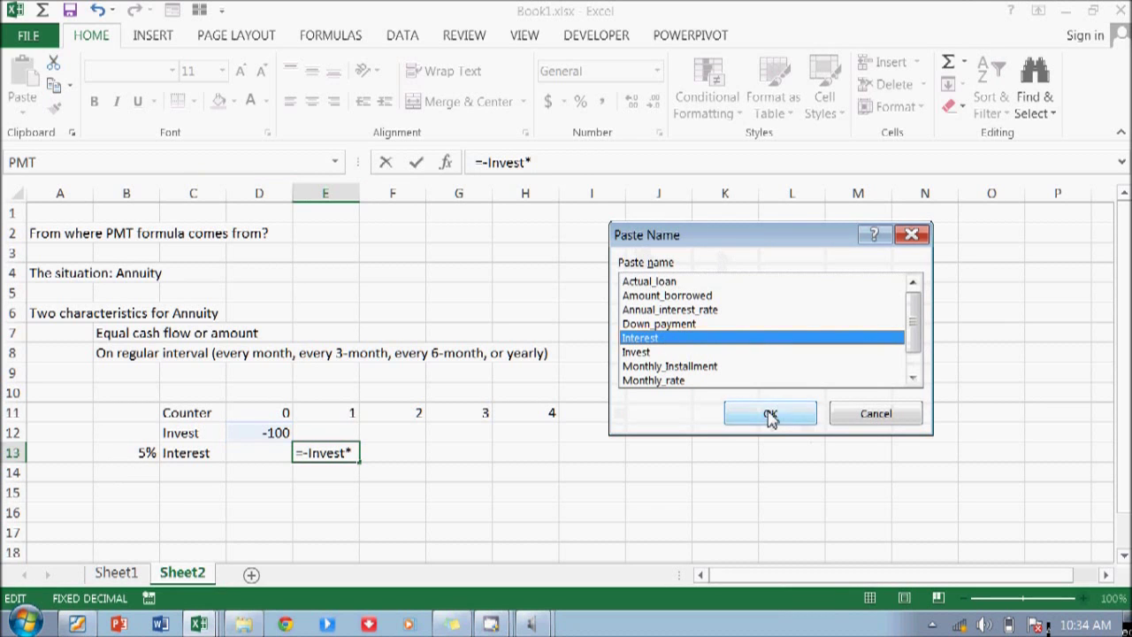
pyautogui.click(769, 413)
pyautogui.press('Return')
pyautogui.press('Up')
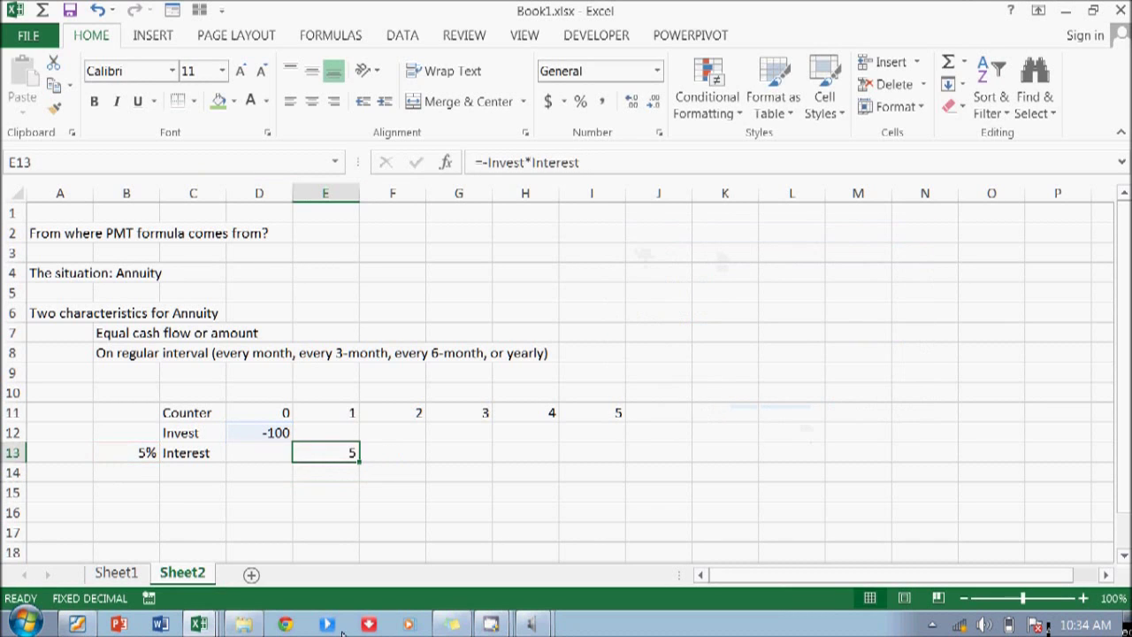
pyautogui.moveTo(362, 462); pyautogui.dragTo(604, 469)
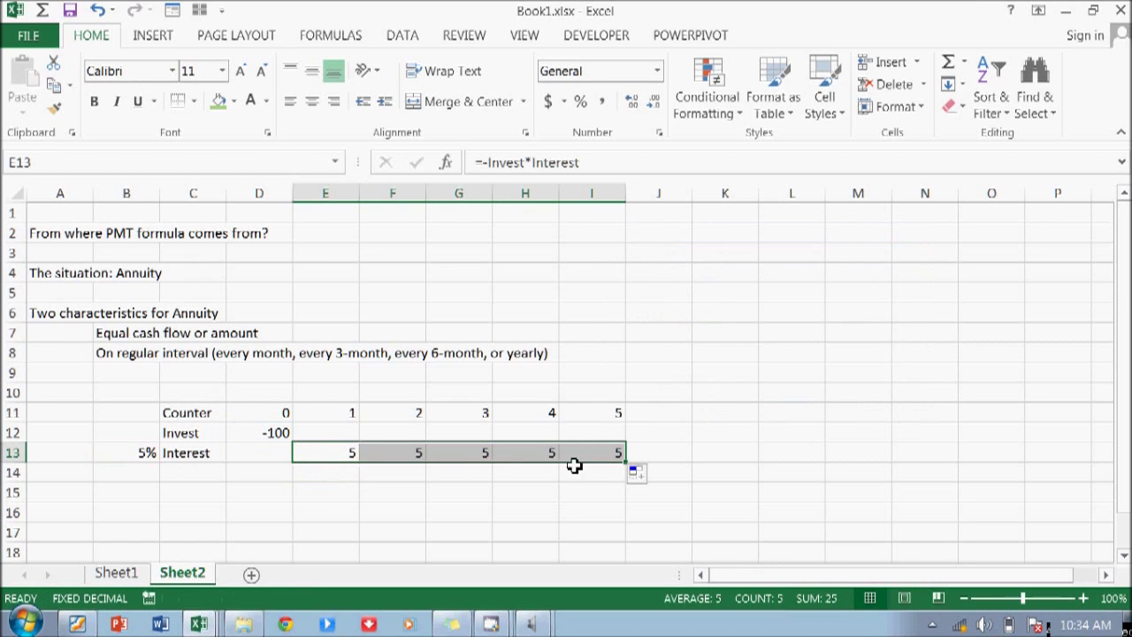
pyautogui.click(276, 433)
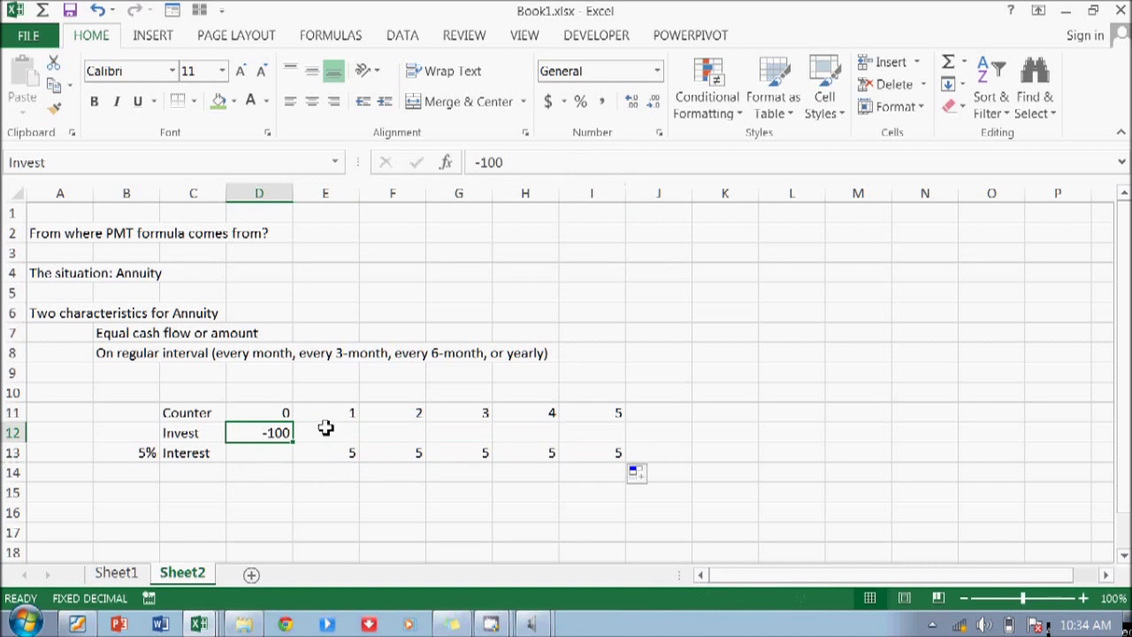
pyautogui.click(328, 411)
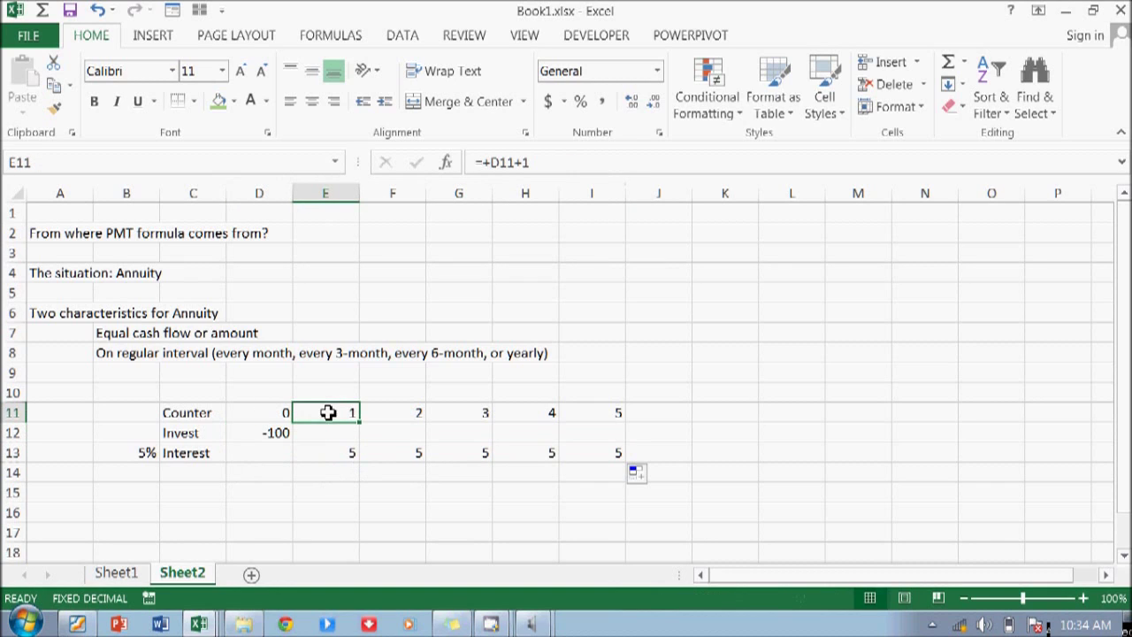
pyautogui.press('Down')
pyautogui.click(320, 470)
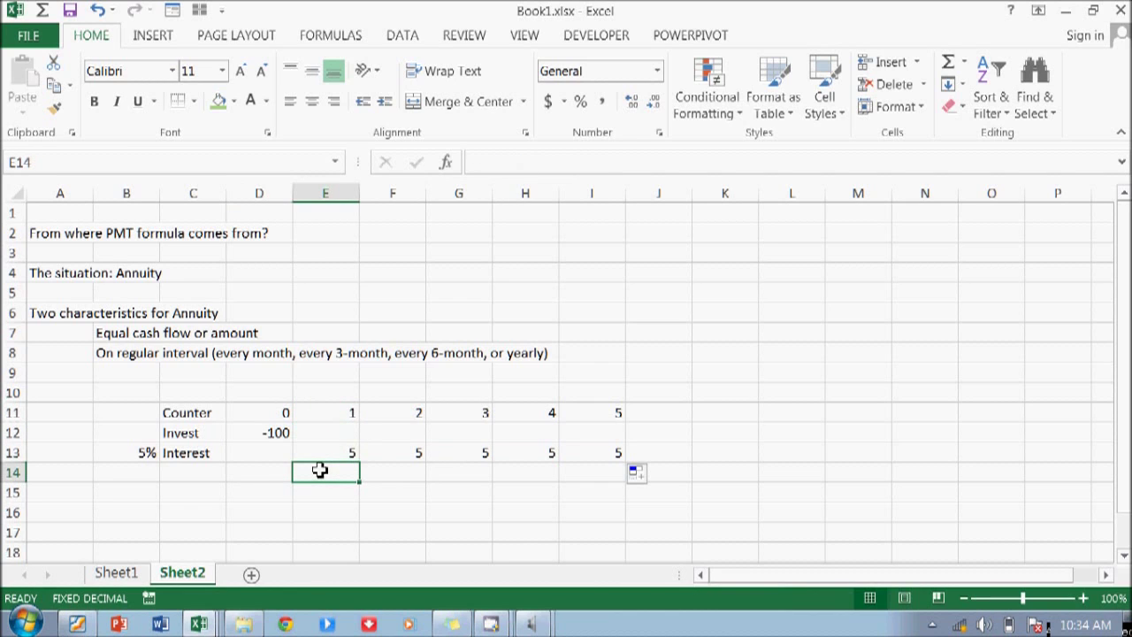
pyautogui.write('=')
pyautogui.press('Escape')
# Insert a row above the Interest row, labelled "Balance maintained at your account" in C13, and widen column C to fit the label
pyautogui.click(16, 453)
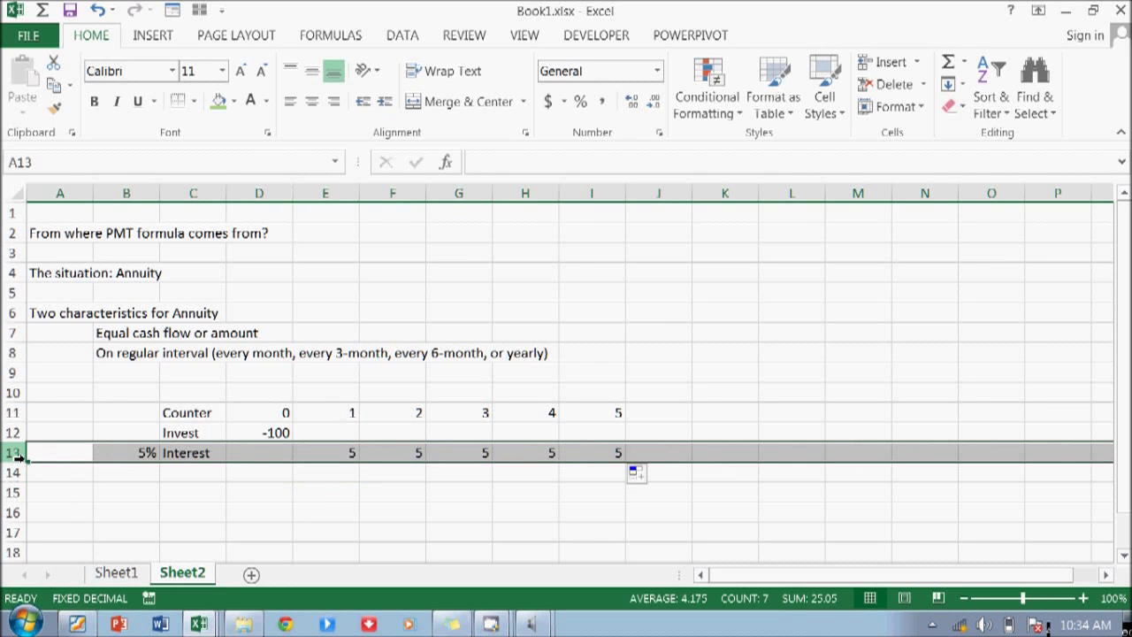
pyautogui.hotkey('ctrl', 'shift', '+')
pyautogui.click(195, 449)
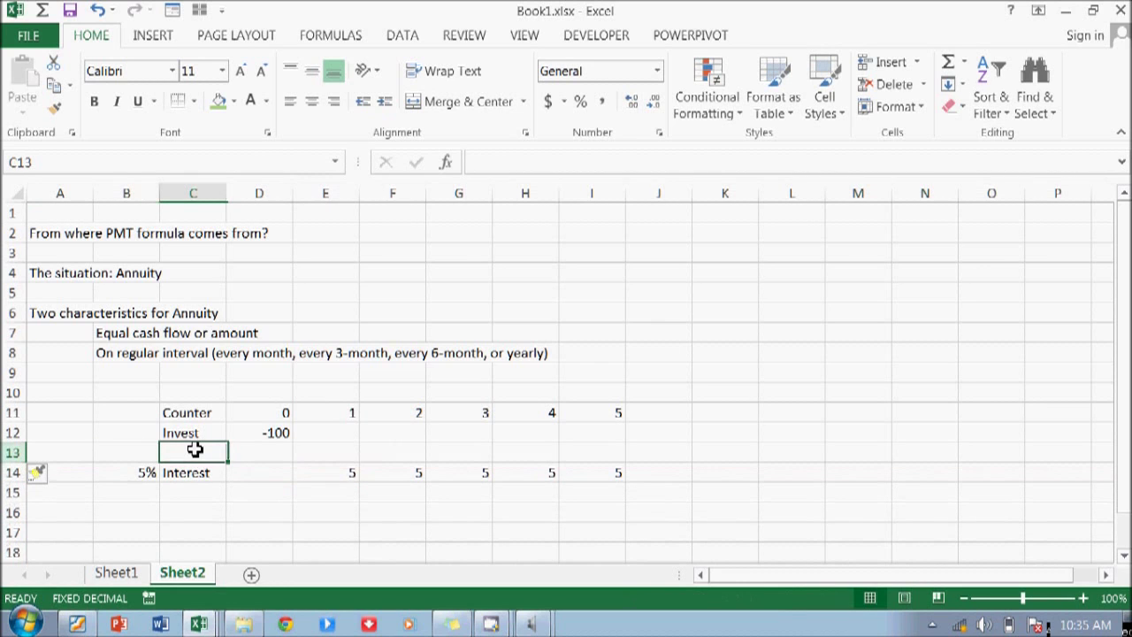
pyautogui.write('Balance mat')
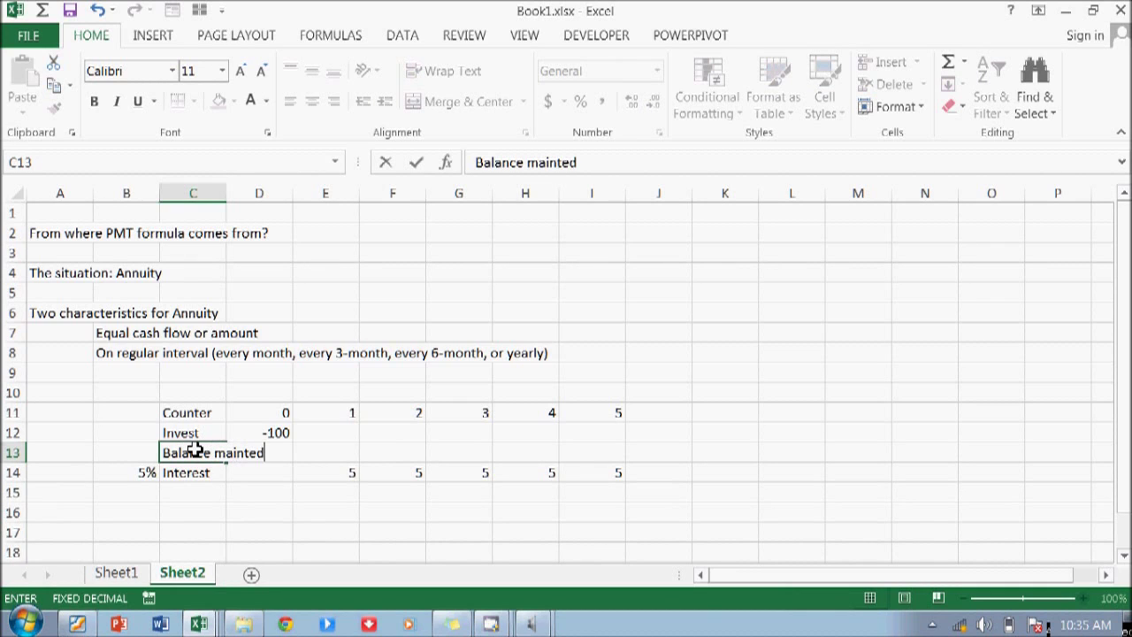
pyautogui.write('ntained at your account')
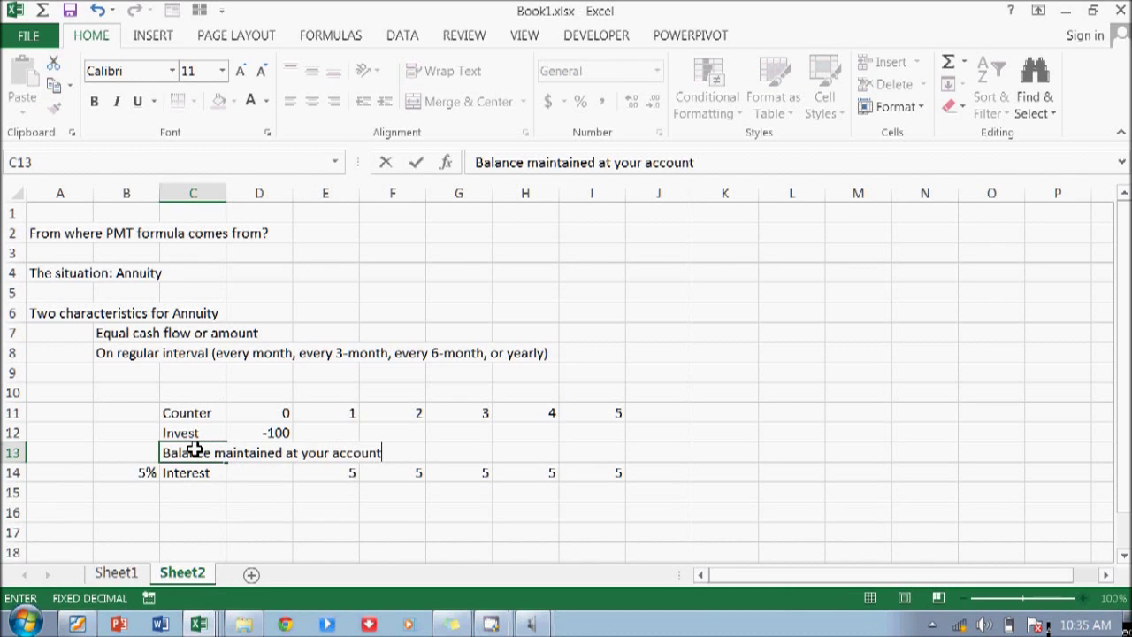
pyautogui.press('Return')
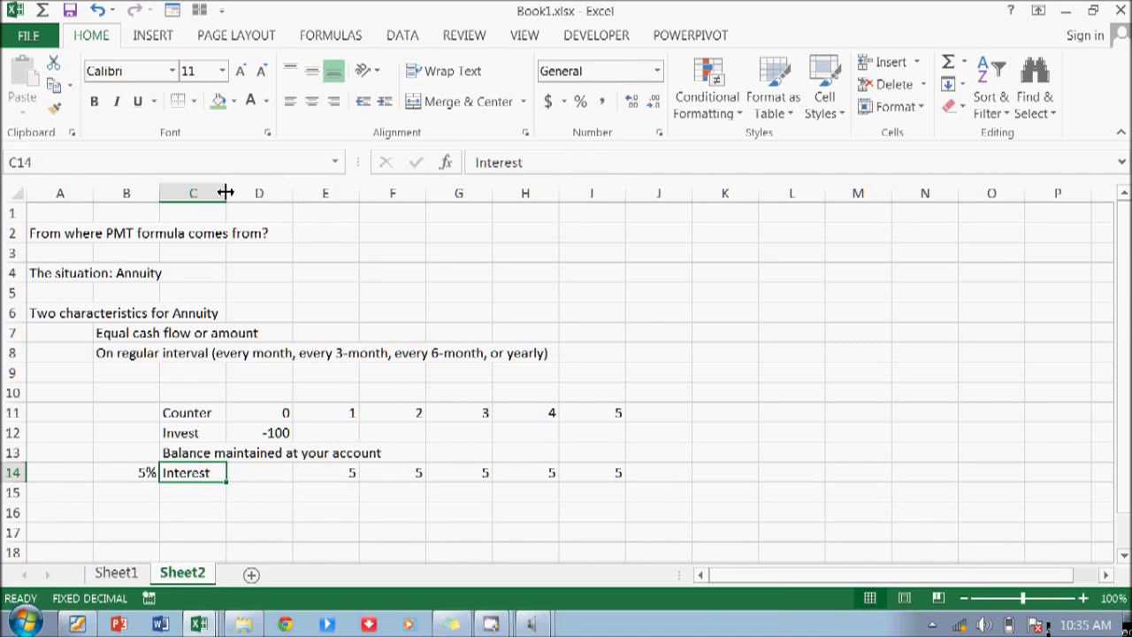
pyautogui.moveTo(226, 193); pyautogui.dragTo(419, 196)
# Enter =-Invest in cell E13 using the named range and fill the formula across to I13
pyautogui.click(539, 454)
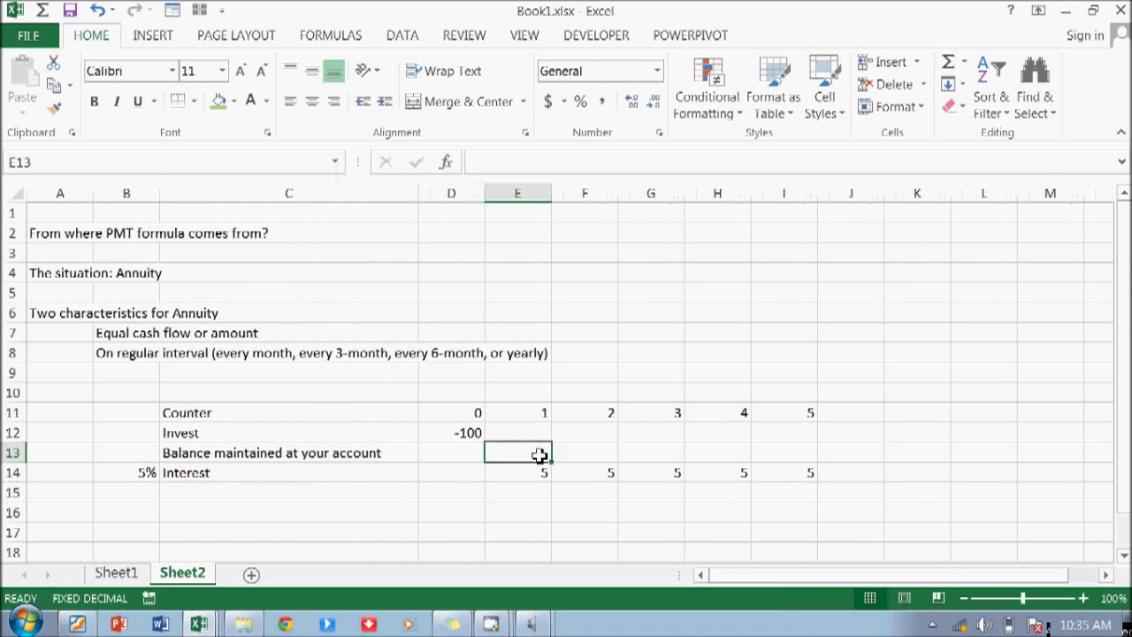
pyautogui.write('=')
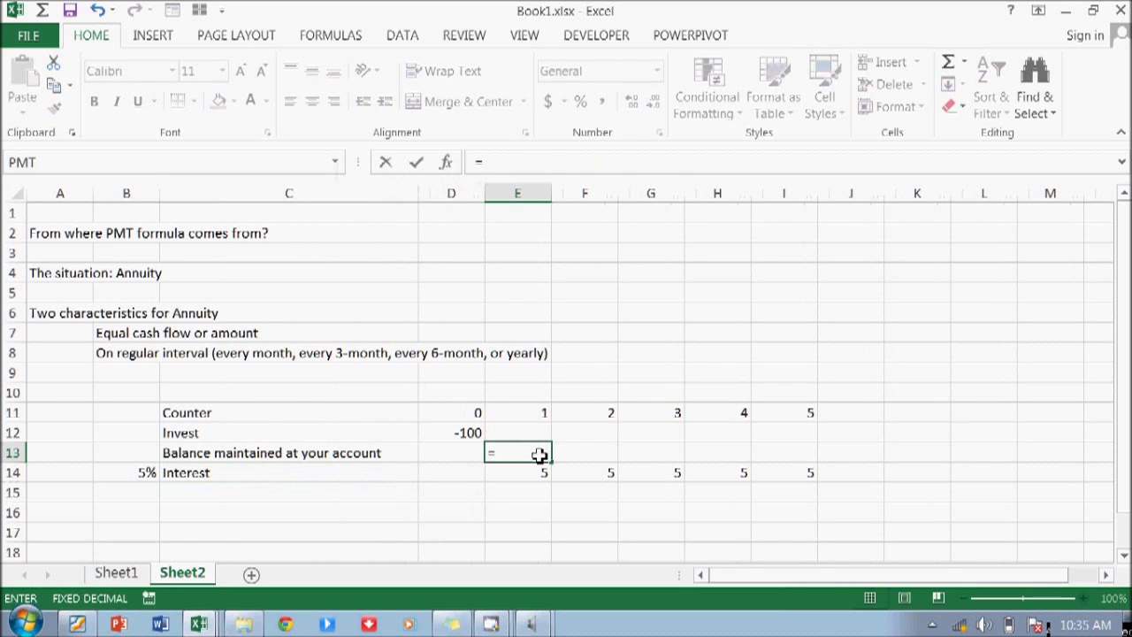
pyautogui.write('-')
pyautogui.press('F3')
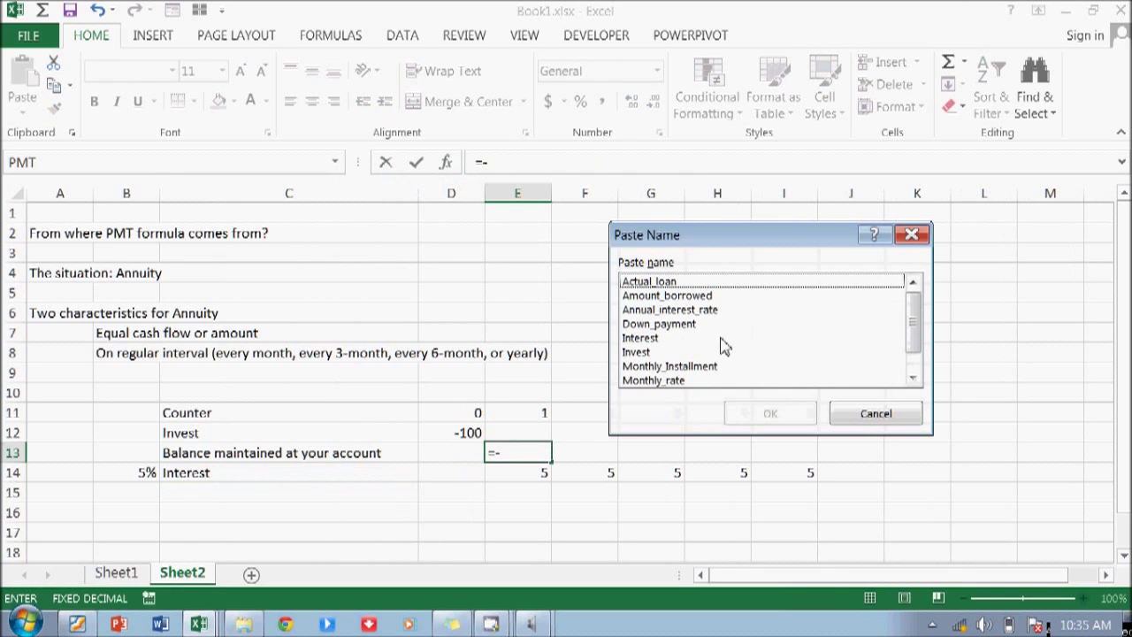
pyautogui.click(664, 352)
pyautogui.click(783, 413)
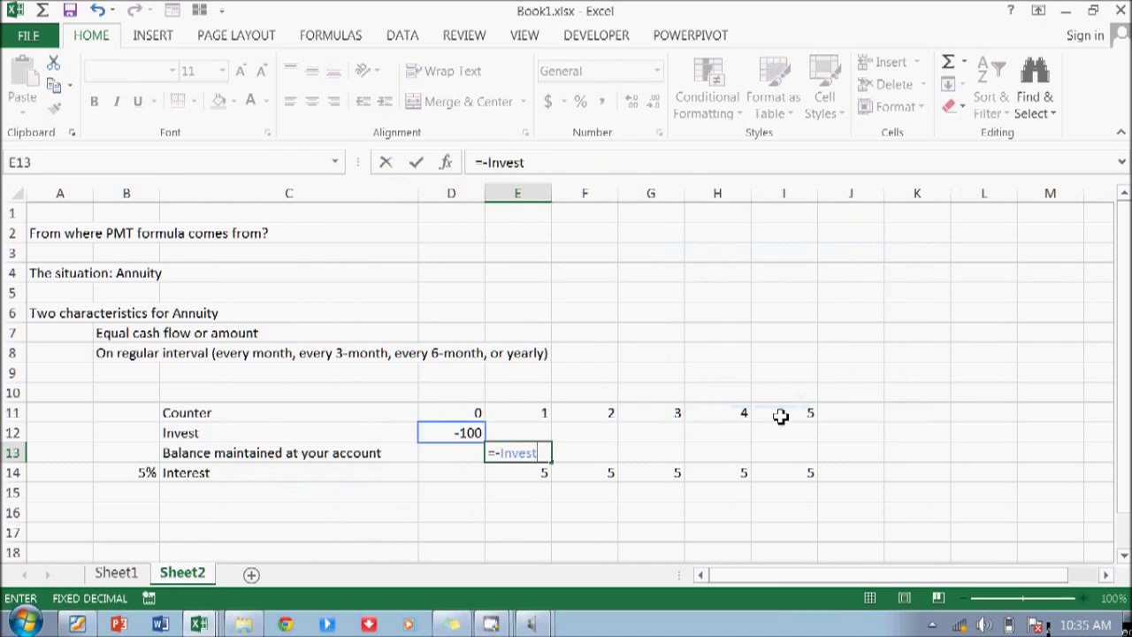
pyautogui.hotkey('ctrl', 'Return')
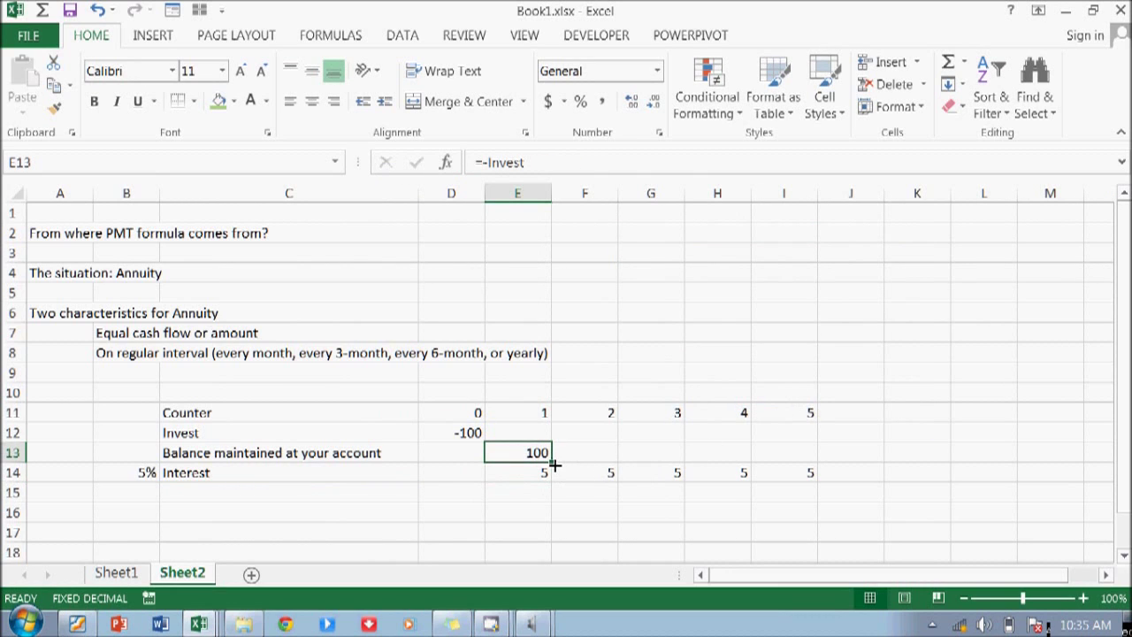
pyautogui.moveTo(554, 463); pyautogui.dragTo(803, 456)
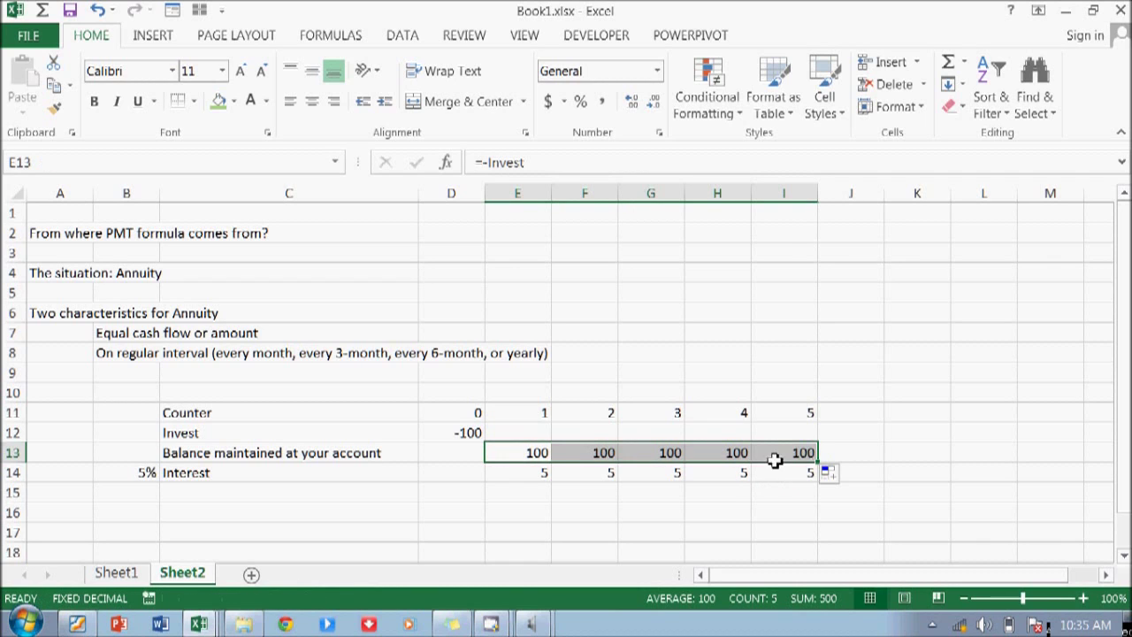
pyautogui.click(778, 453)
pyautogui.click(513, 491)
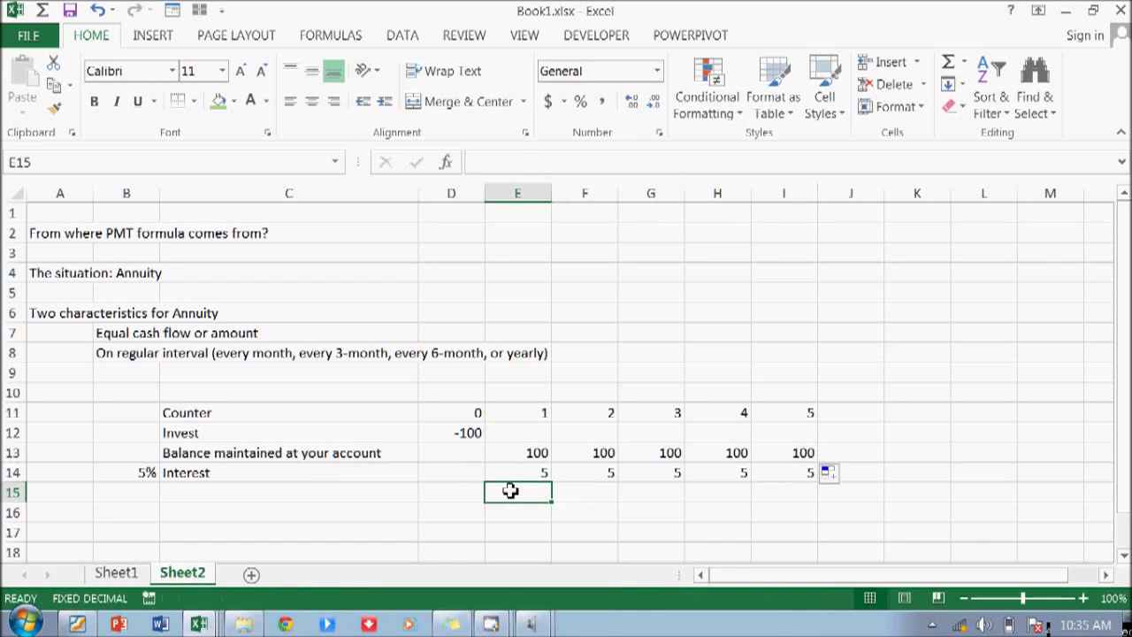
pyautogui.write('+')
pyautogui.press('Up')
pyautogui.press('Up')
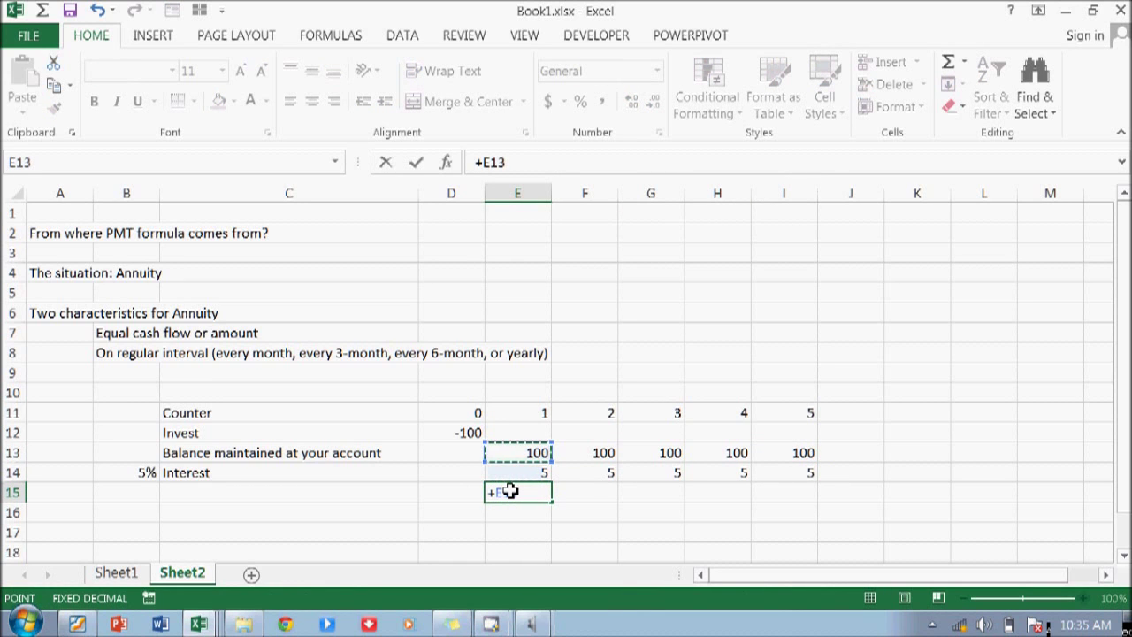
pyautogui.press('Escape')
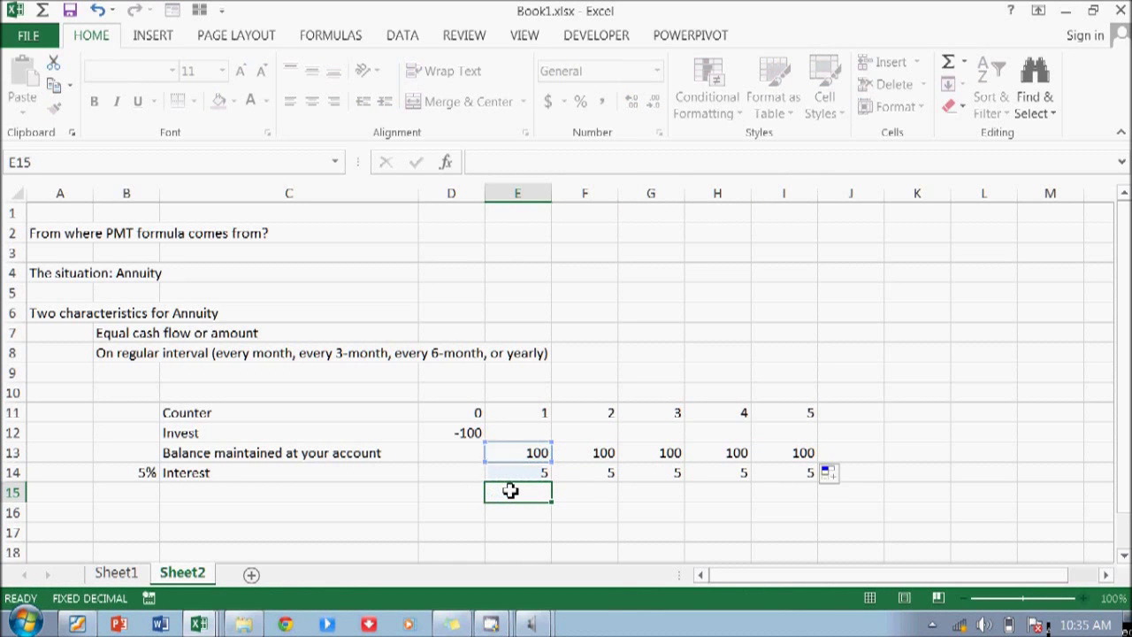
# Enter the formula +E13+E14 in cell E15 to add the first period's balance and interest
pyautogui.write('+')
pyautogui.press('Up')
pyautogui.press('Up')
pyautogui.write('+')
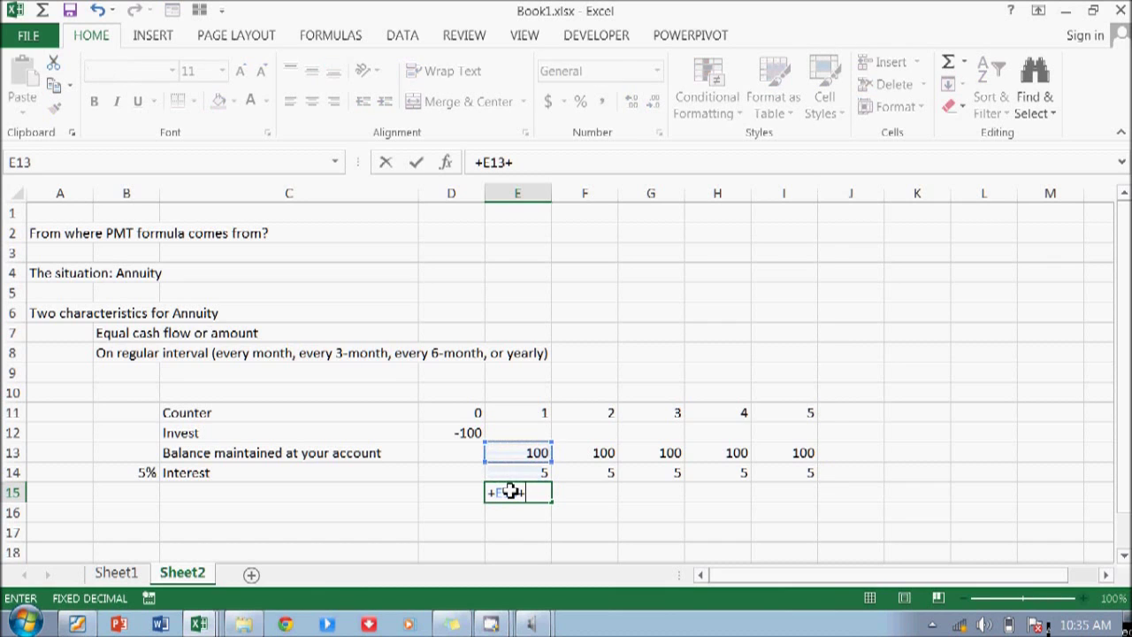
pyautogui.press('Up')
pyautogui.press('Return')
pyautogui.click(510, 492)
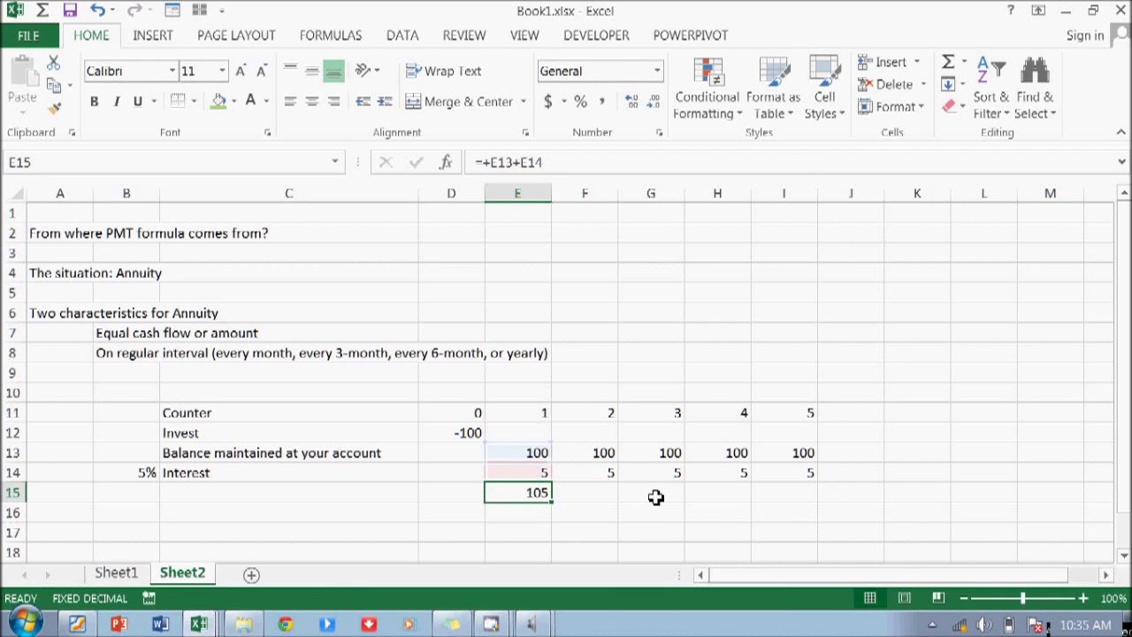
# Copy the balance-plus-interest formula from E15 across the remaining periods to I15
pyautogui.hotkey('ctrl', 'shift', 'Right')
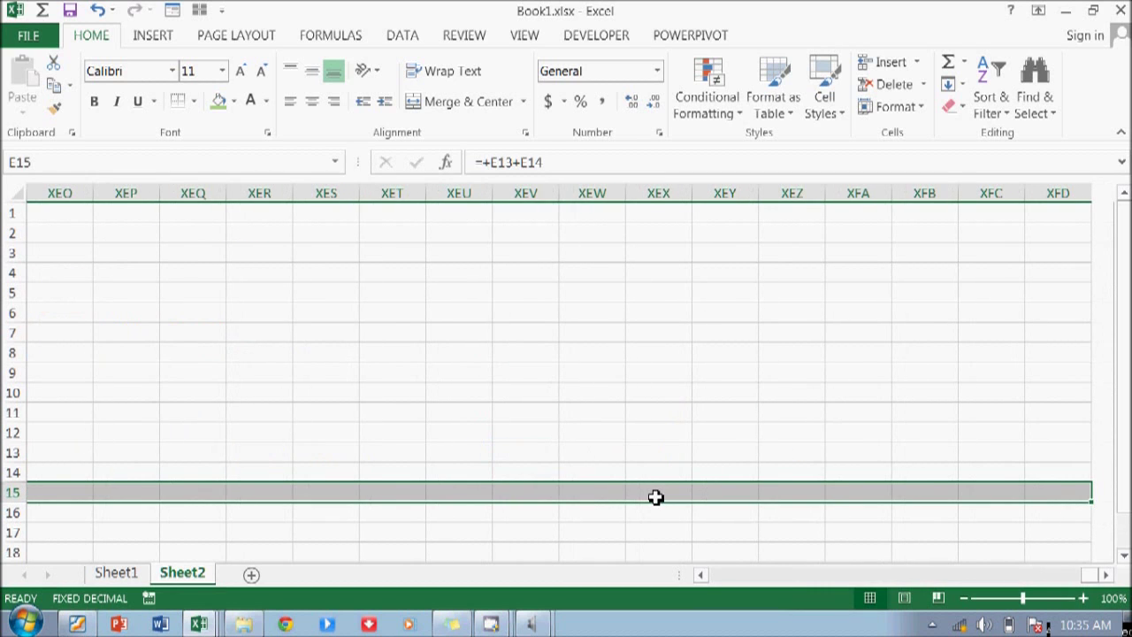
pyautogui.hotkey('ctrl', 'shift', 'Left')
pyautogui.hotkey('shift', 'Right')
pyautogui.hotkey('shift', 'Right')
pyautogui.hotkey('shift', 'Right')
pyautogui.hotkey('shift', 'Right')
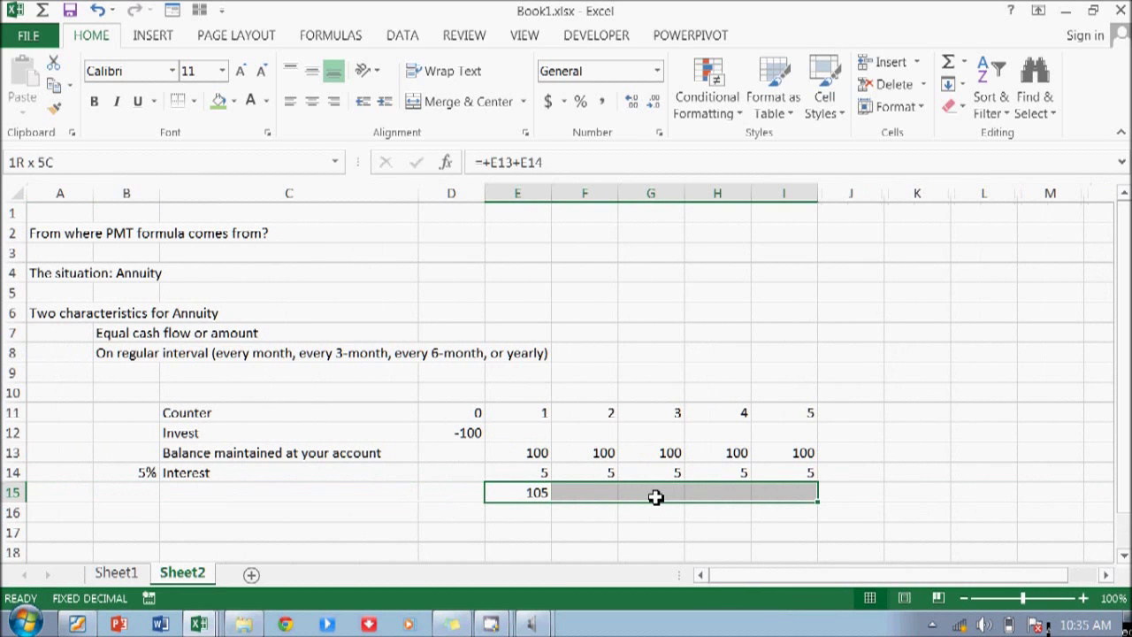
pyautogui.hotkey('ctrl', 'r')
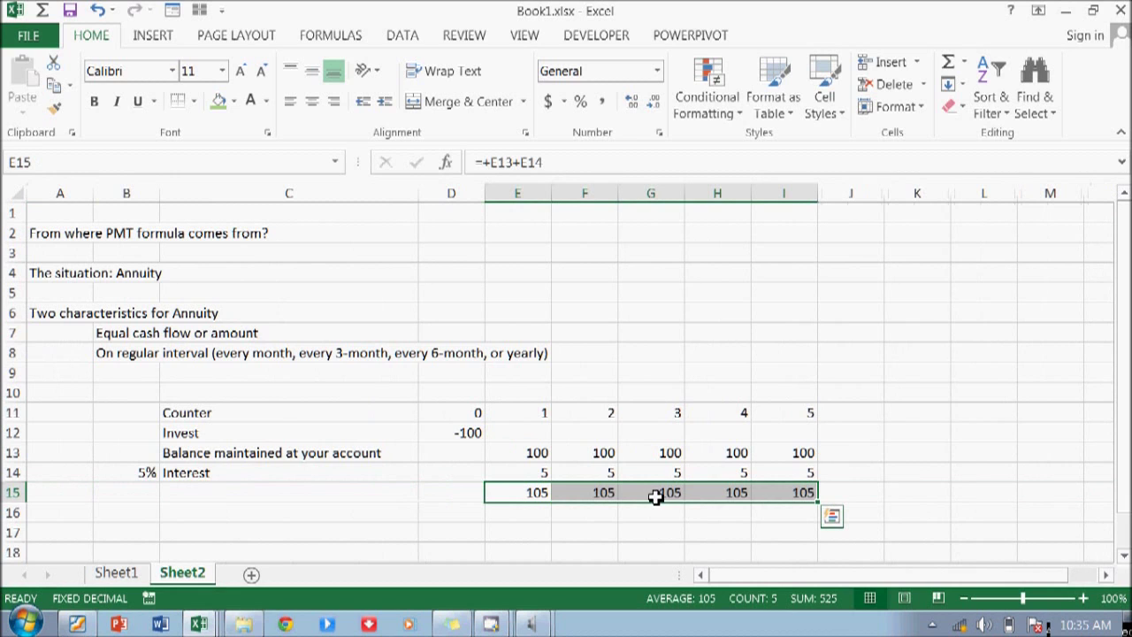
pyautogui.click(194, 101)
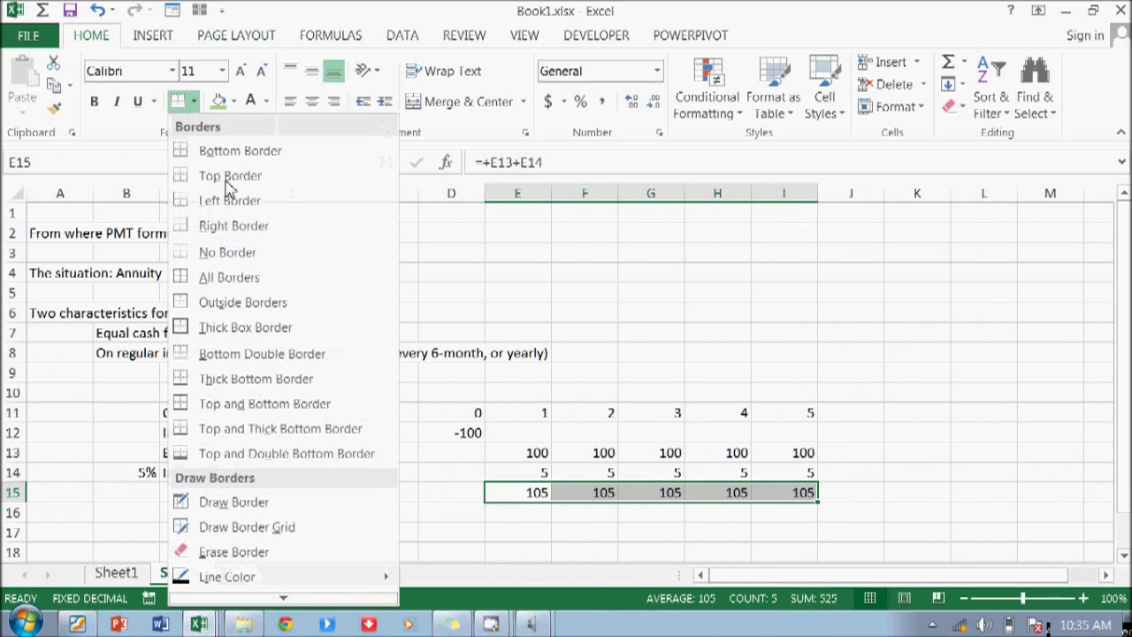
pyautogui.click(232, 378)
pyautogui.click(470, 432)
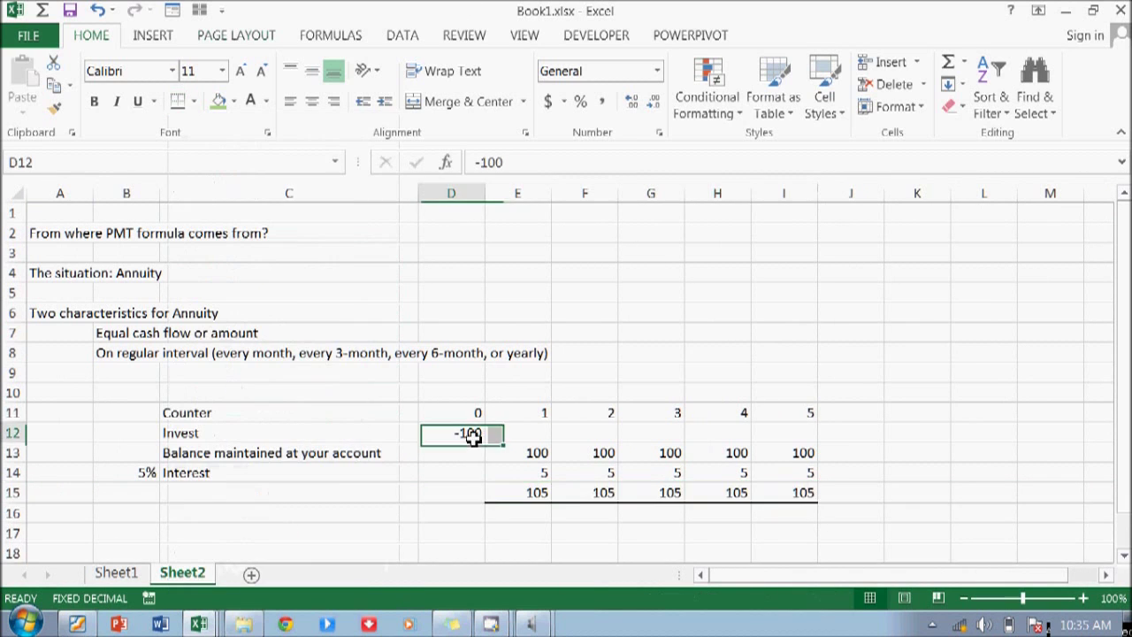
pyautogui.click(99, 11)
# Apply a Top and Thick Bottom Border to the total row cells E15:I15
pyautogui.click(193, 101)
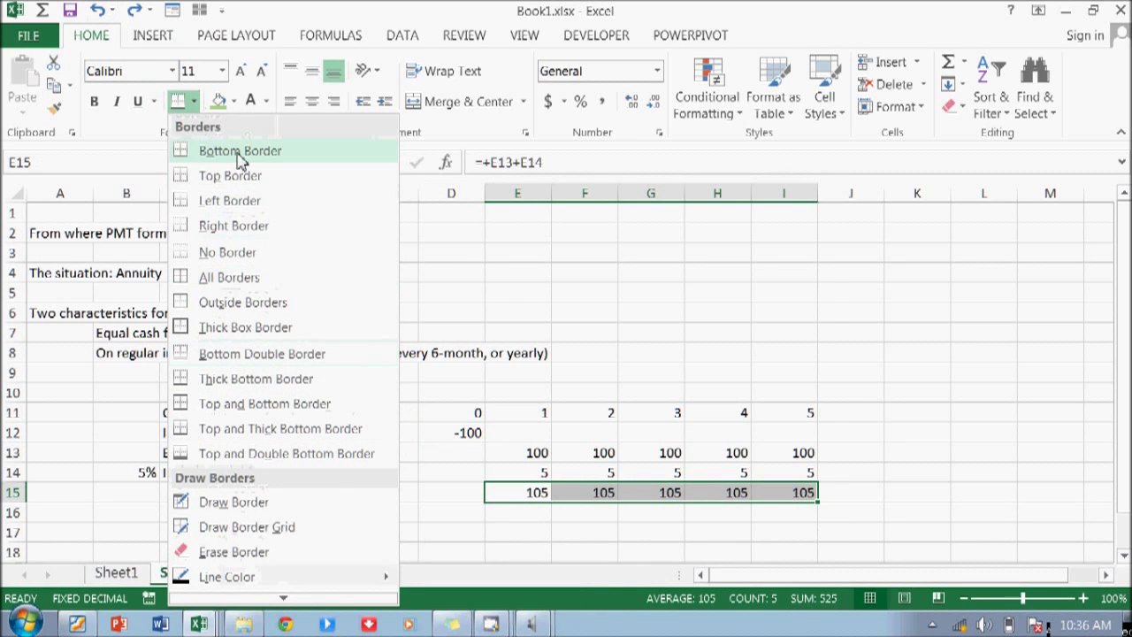
pyautogui.click(266, 428)
pyautogui.click(510, 513)
pyautogui.click(447, 535)
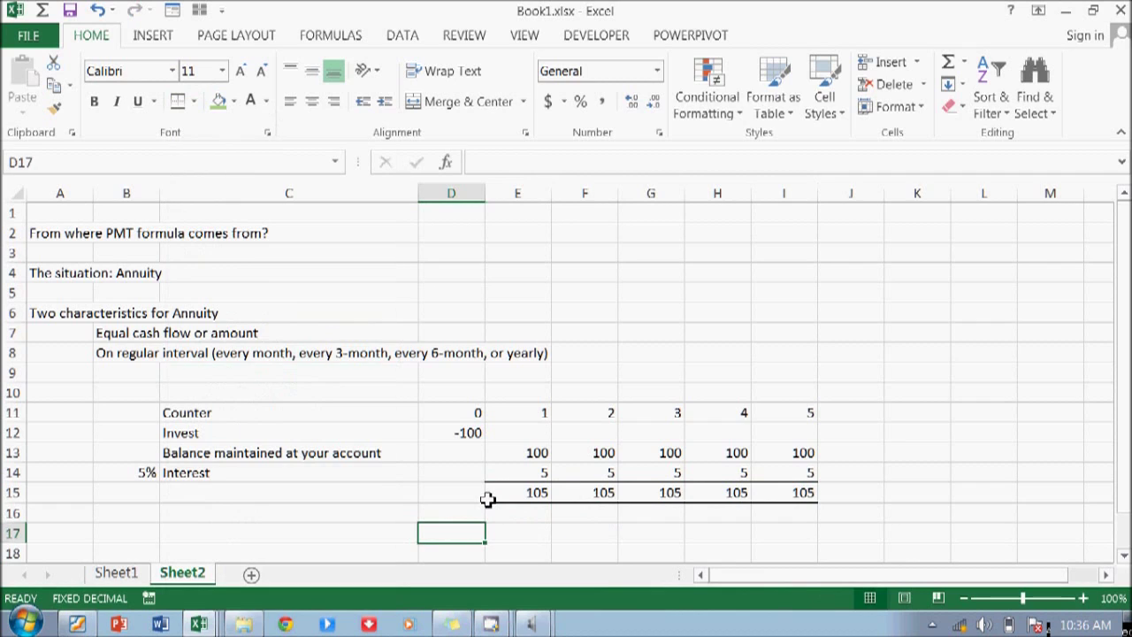
pyautogui.click(523, 469)
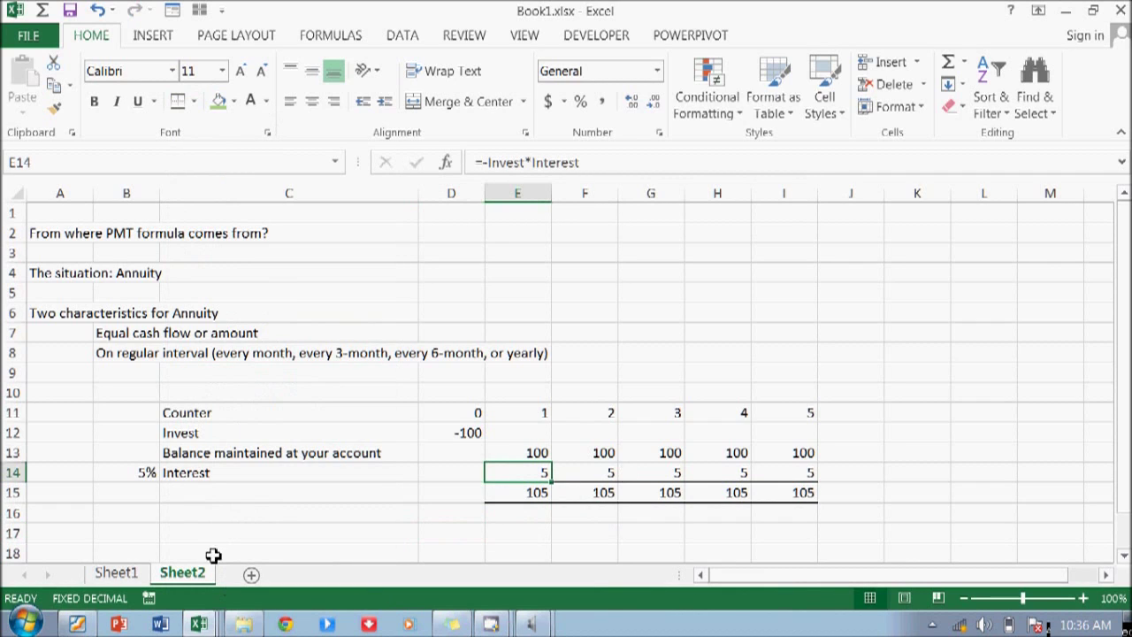
pyautogui.click(189, 510)
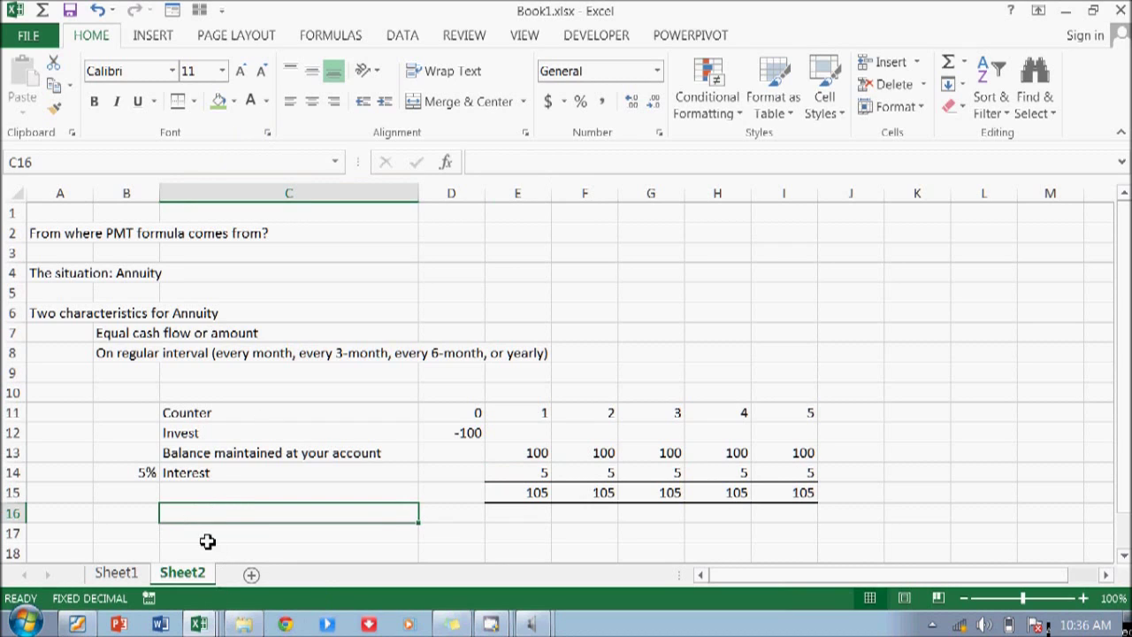
pyautogui.click(627, 548)
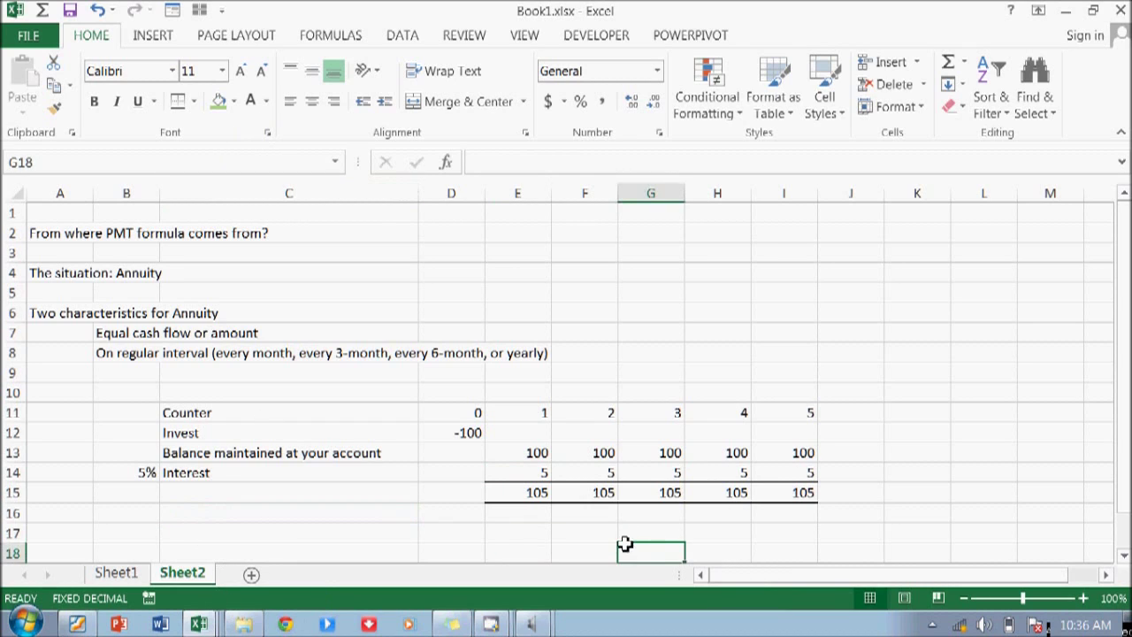
pyautogui.click(584, 535)
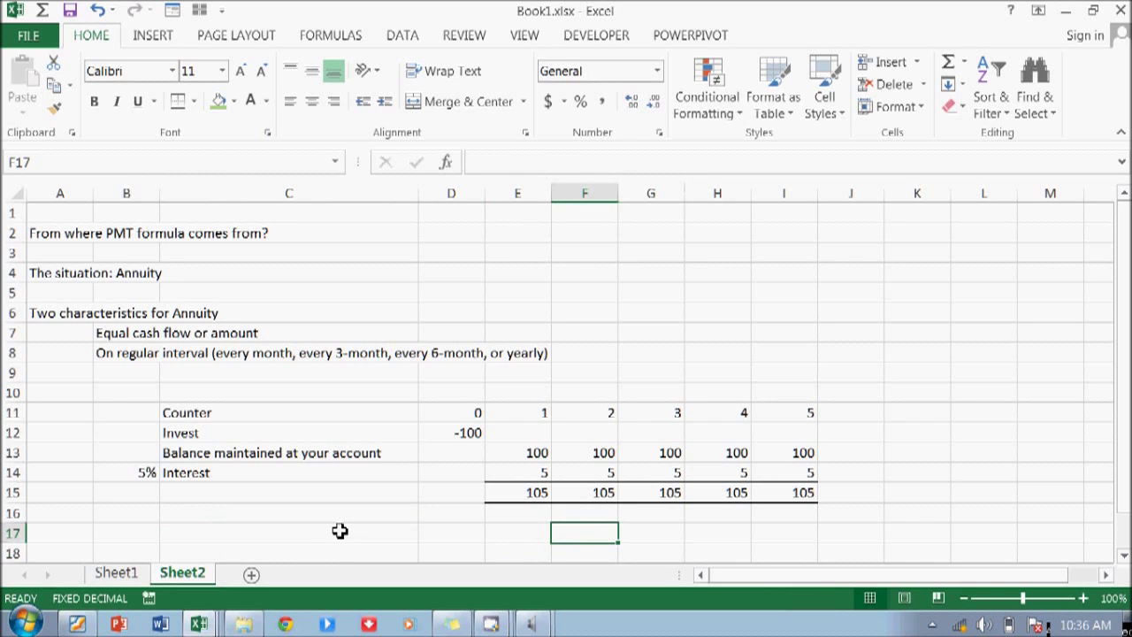
pyautogui.click(408, 270)
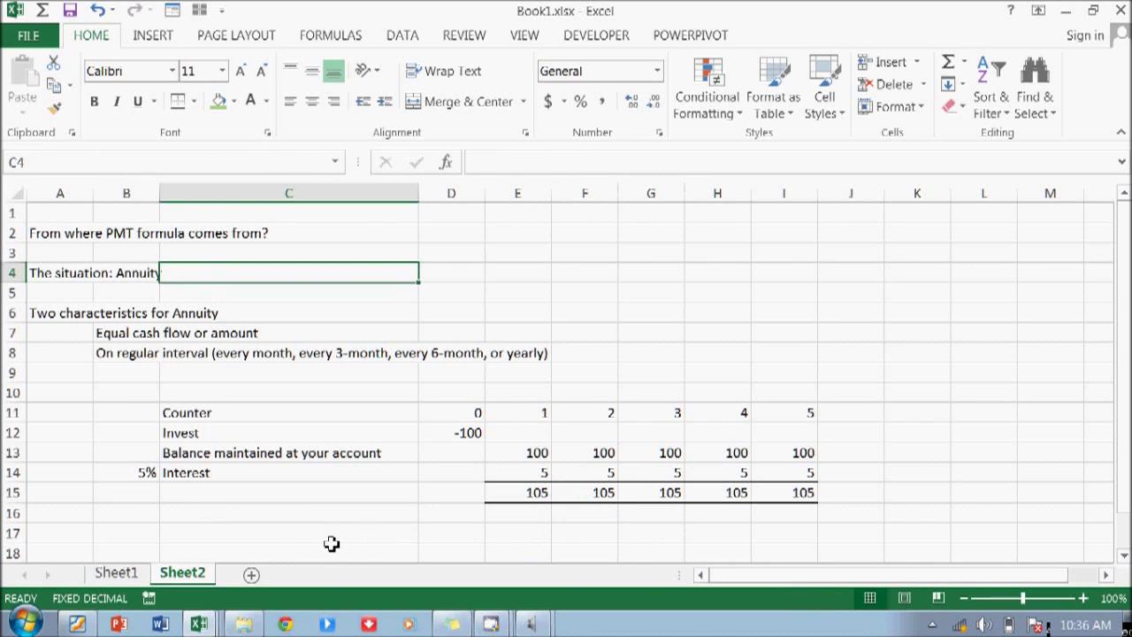
pyautogui.click(224, 514)
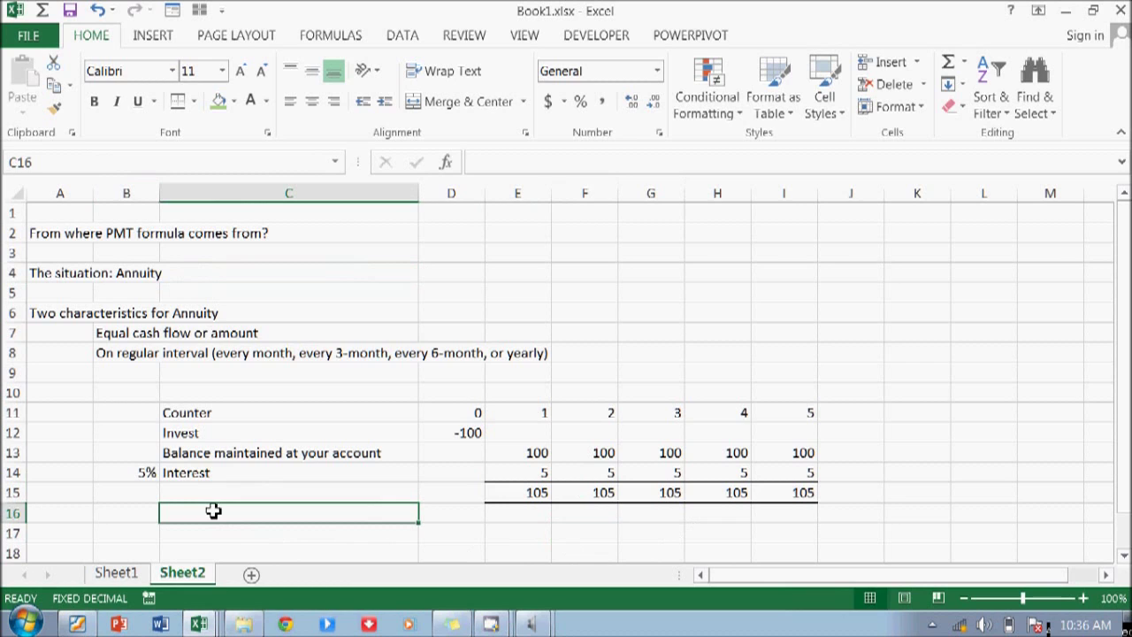
pyautogui.moveTo(491, 626)
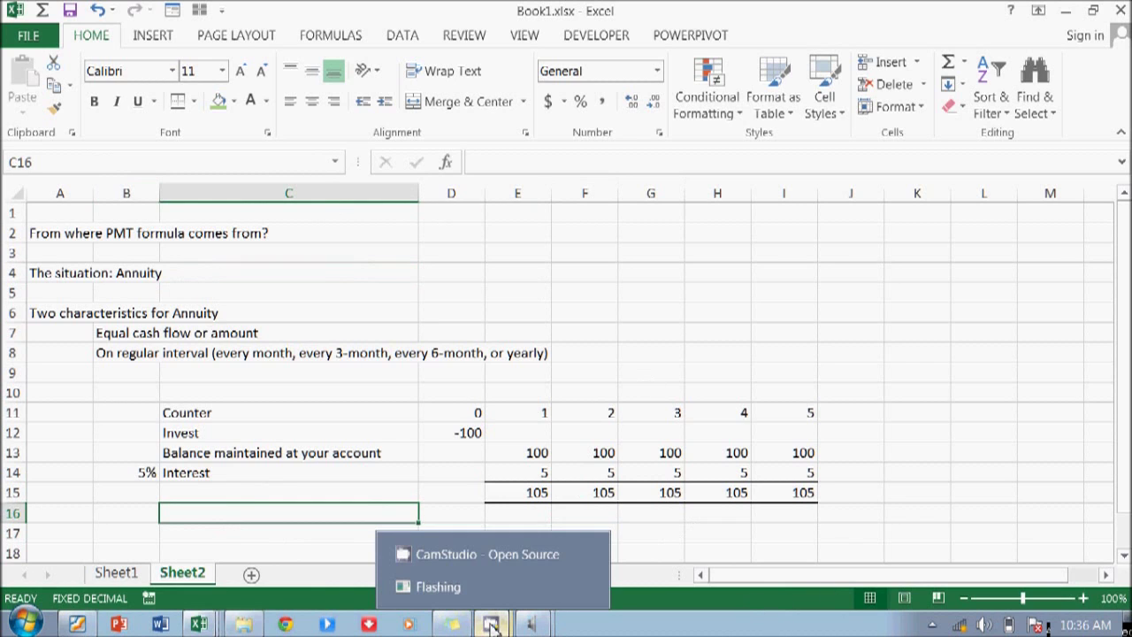
pyautogui.click(457, 553)
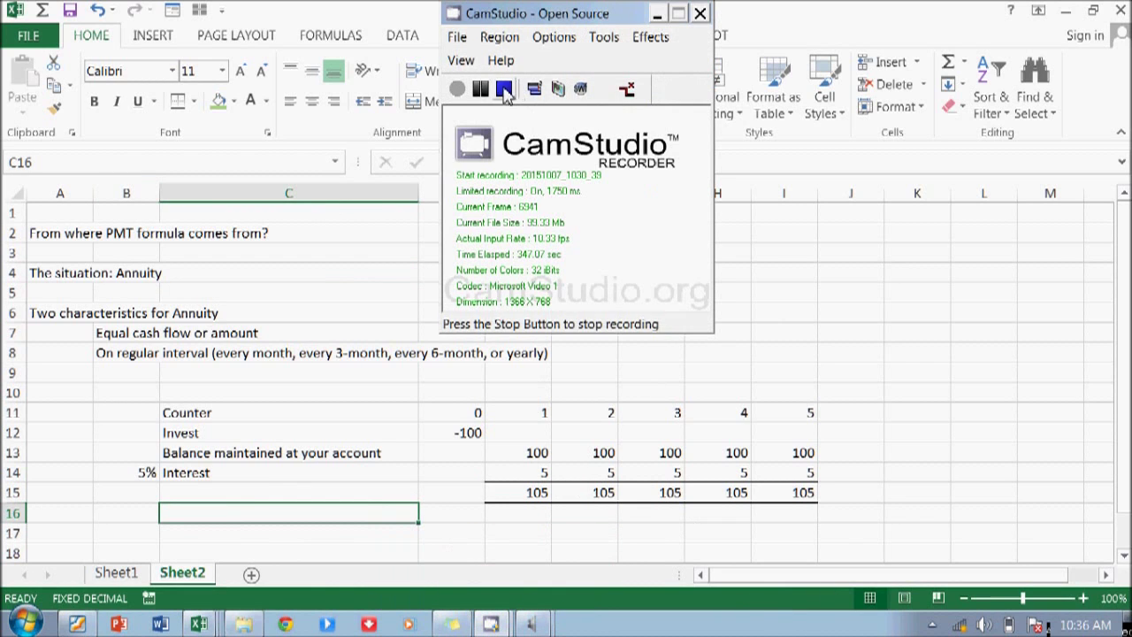
pyautogui.click(480, 90)
pyautogui.click(456, 90)
# Label cell C16 "Withdrawal" directly below the total row
pyautogui.click(292, 511)
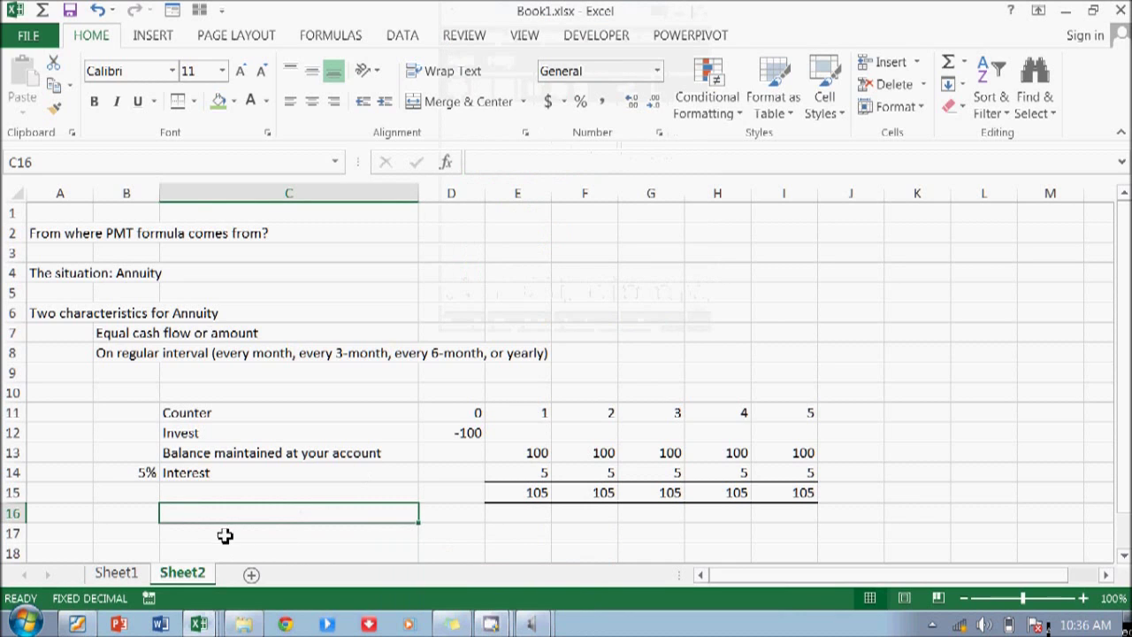
pyautogui.write('Withd')
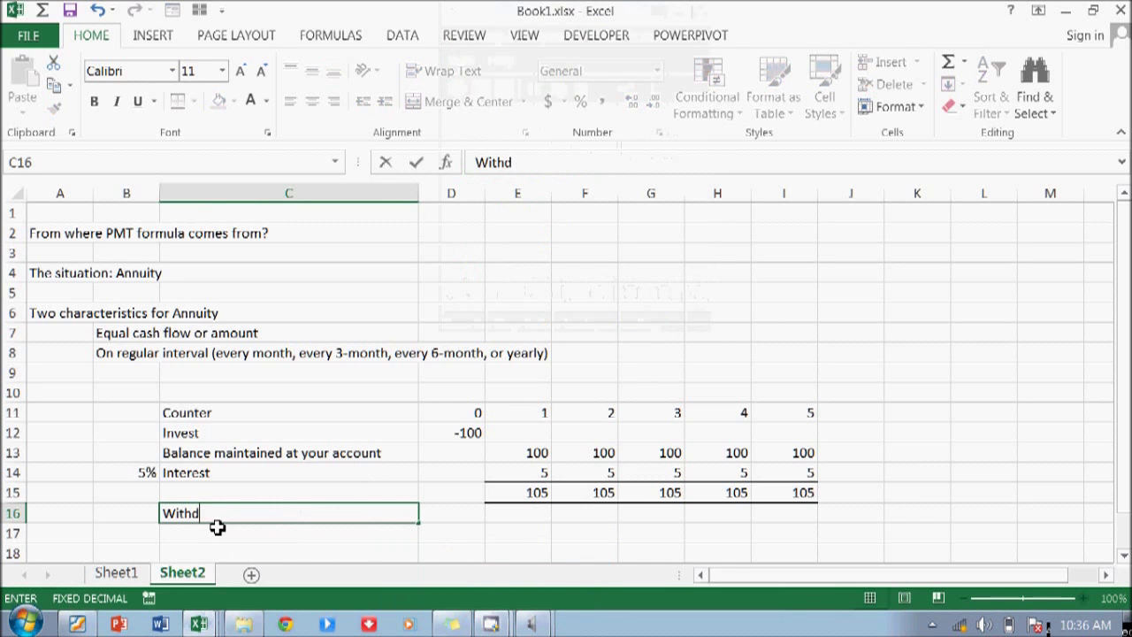
pyautogui.write('rawal')
pyautogui.press('Return')
# Enter the formula =-E14 in cell E16 so the first period's interest is withdrawn
pyautogui.press('Up')
pyautogui.press('Right')
pyautogui.press('Right')
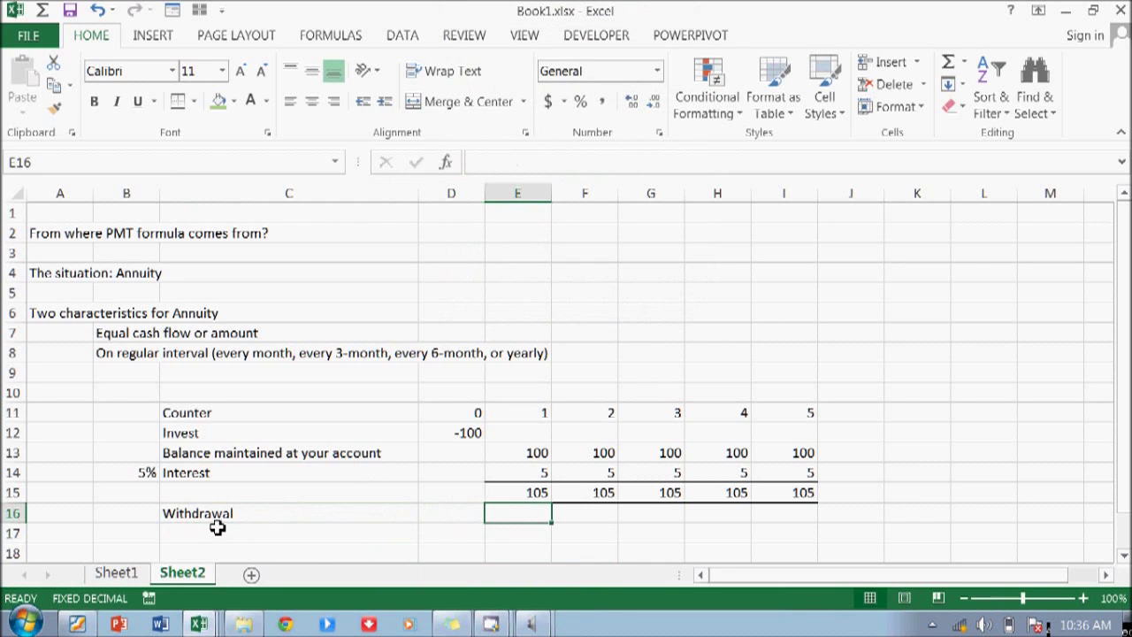
pyautogui.write('5')
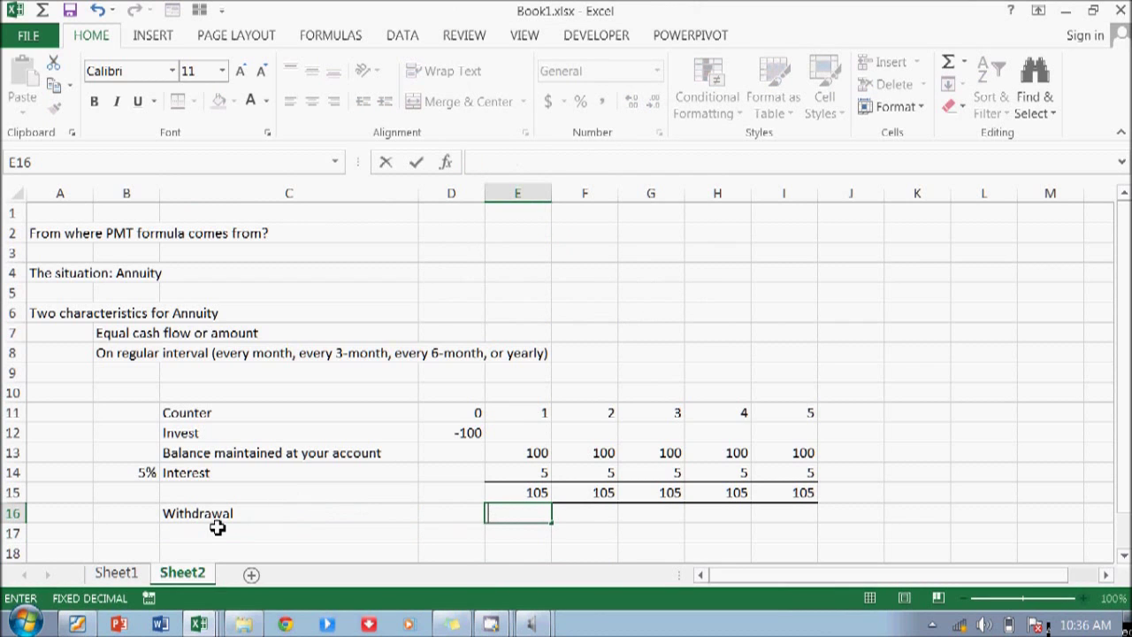
pyautogui.write('=-')
pyautogui.press('Up')
pyautogui.press('Up')
pyautogui.press('Return')
# Fill the withdrawal formula from E16 across the remaining periods to I16
pyautogui.press('Up')
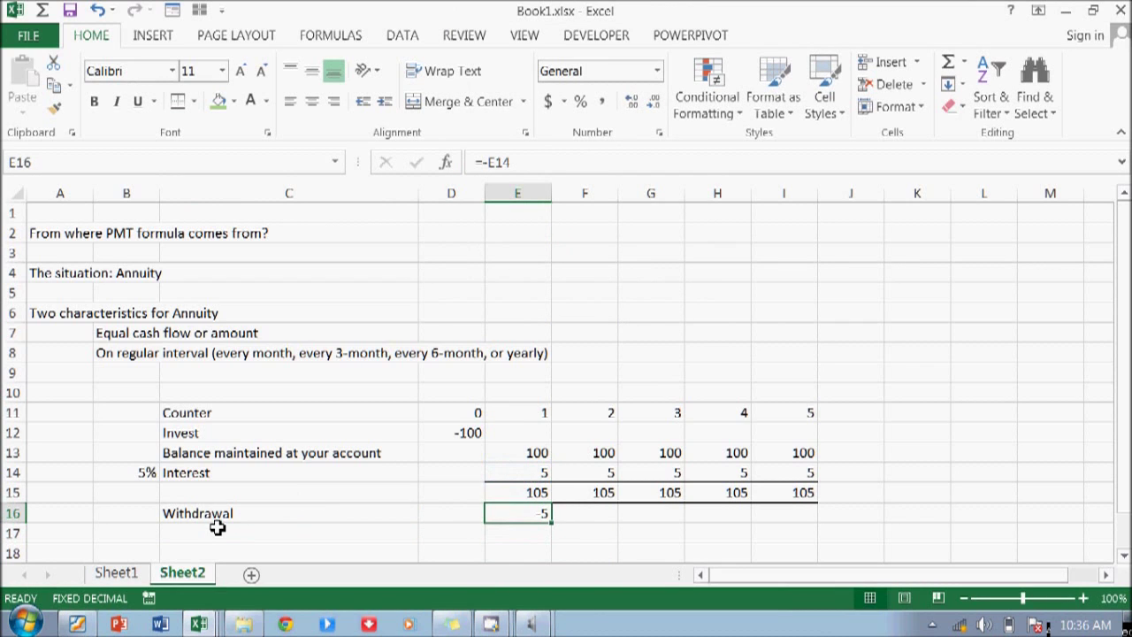
pyautogui.hotkey('shift', 'Right')
pyautogui.hotkey('shift', 'Right')
pyautogui.hotkey('shift', 'Right')
pyautogui.hotkey('shift', 'Right')
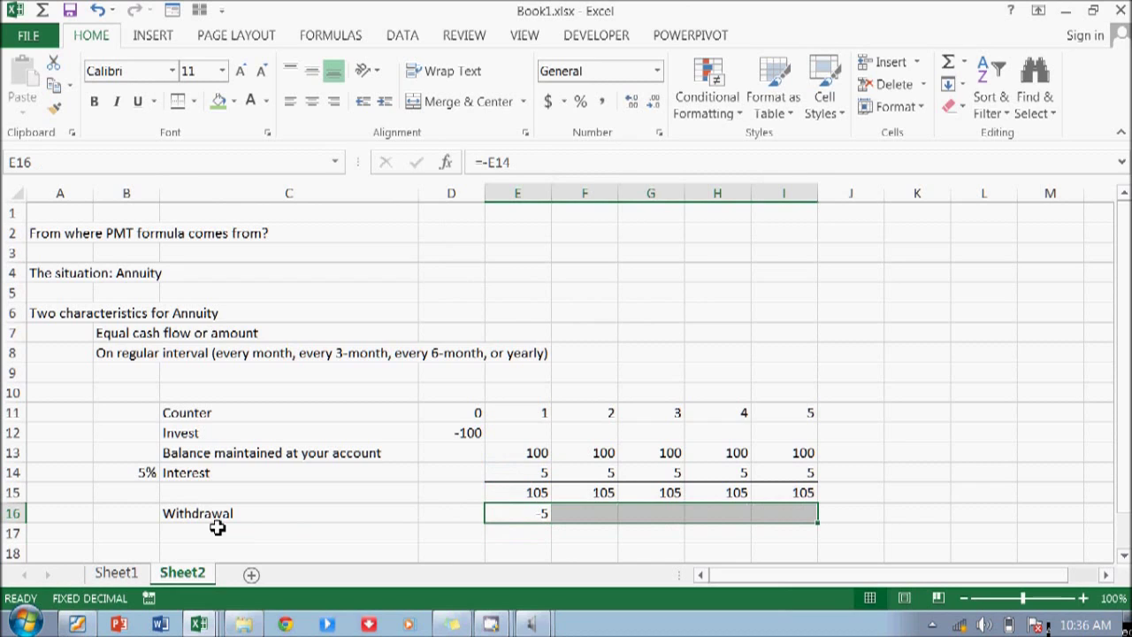
pyautogui.hotkey('ctrl', 'r')
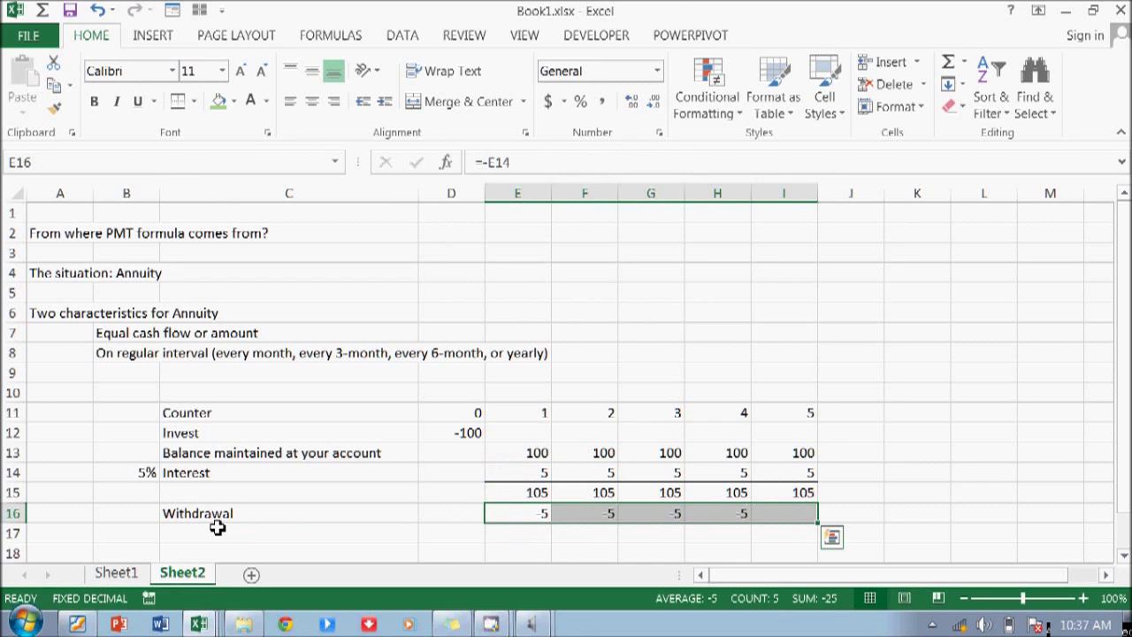
# Label cell C17 "Balance" beneath the Withdrawal row
pyautogui.press('Left')
pyautogui.press('Right')
pyautogui.press('Left')
pyautogui.press('Left')
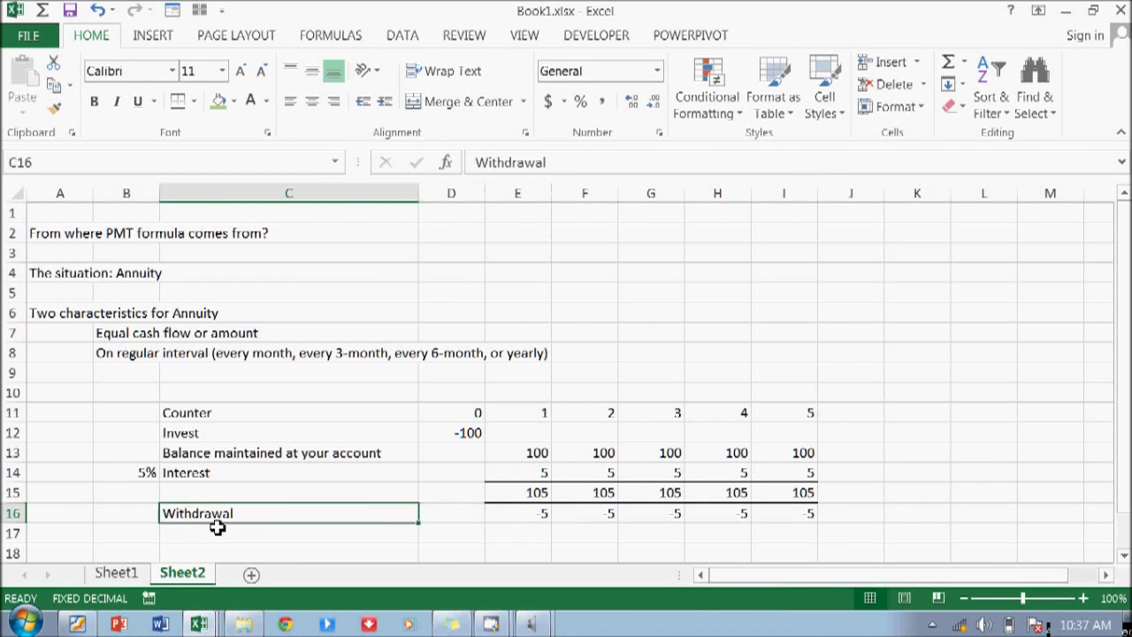
pyautogui.press('Down')
pyautogui.press('Left')
pyautogui.press('Right')
pyautogui.write('Balance')
pyautogui.press('Return')
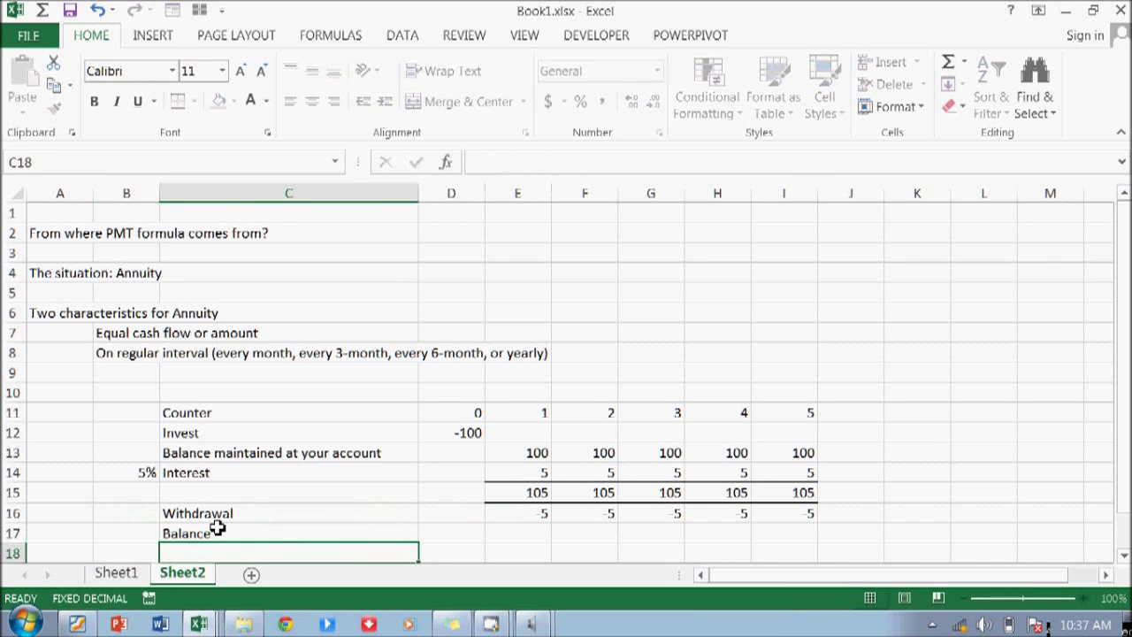
# Enter the formula +E15+E16 in cell E17 to calculate the first period's balance after the withdrawal
pyautogui.press('Up')
pyautogui.press('Right')
pyautogui.press('Right')
pyautogui.write('+')
pyautogui.press('Up')
pyautogui.press('Up')
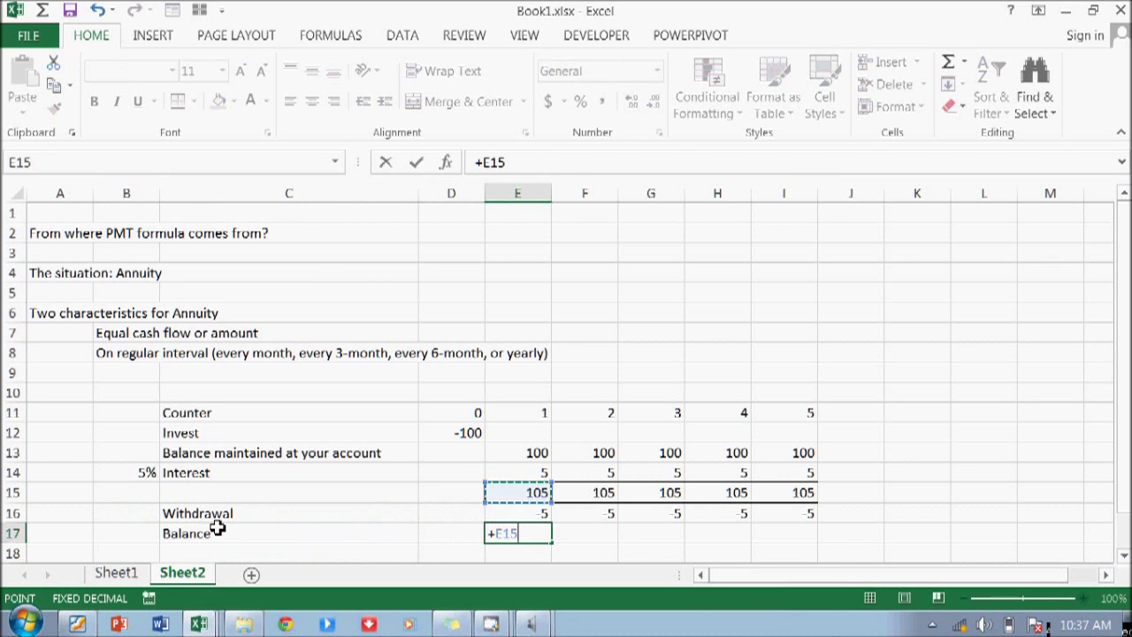
pyautogui.write('+')
pyautogui.press('Down')
pyautogui.press('Return')
# Fill the balance formula from E17 across the remaining periods to I17
pyautogui.press('Up')
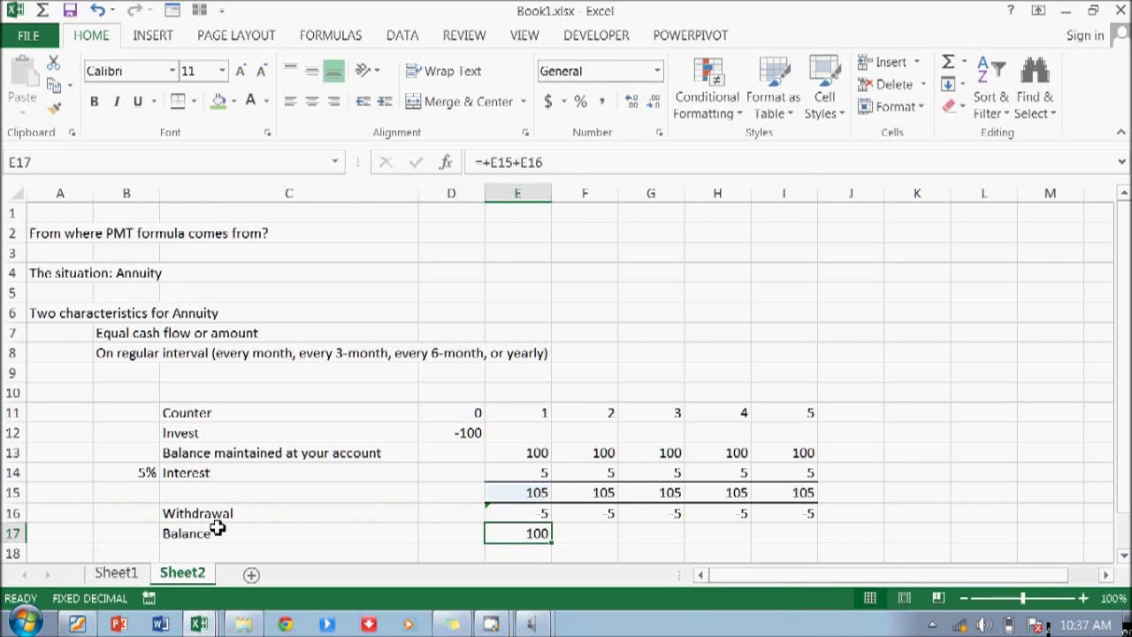
pyautogui.hotkey('shift', 'Right')
pyautogui.hotkey('shift', 'Right')
pyautogui.hotkey('shift', 'Right')
pyautogui.hotkey('shift', 'Right')
pyautogui.hotkey('ctrl', 'r')
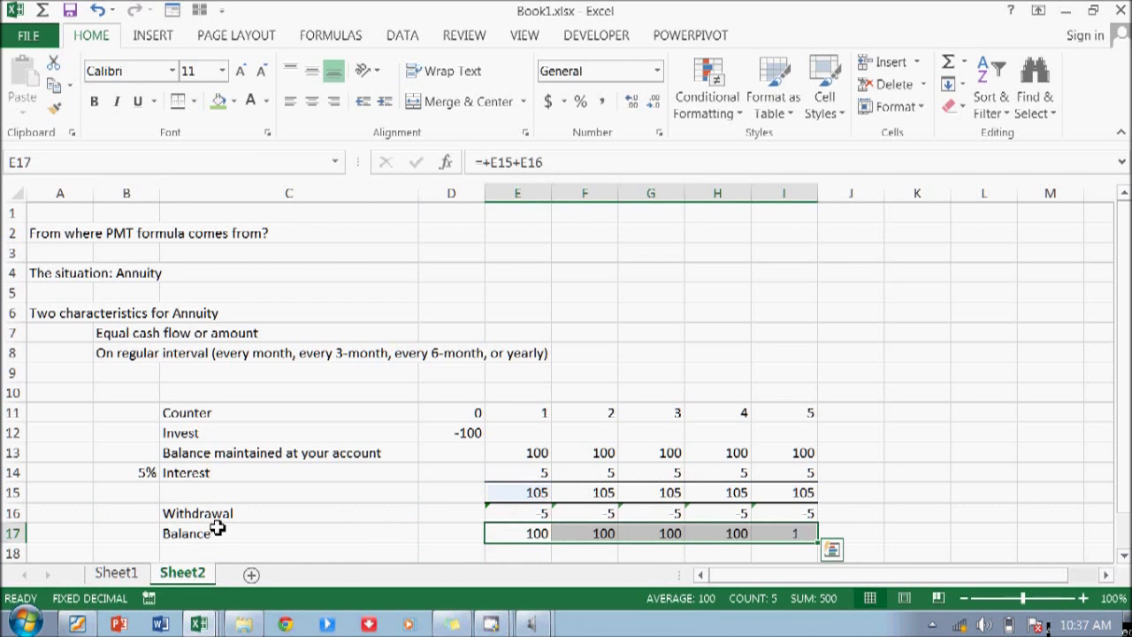
# Label cell C18 "Principal withdrawal" beneath the Balance row
pyautogui.press('Down')
pyautogui.press('Down')
pyautogui.press('Down')
pyautogui.press('Down')
pyautogui.press('Down')
pyautogui.press('Up')
pyautogui.press('Up')
pyautogui.press('Up')
pyautogui.press('Up')
pyautogui.press('Up')
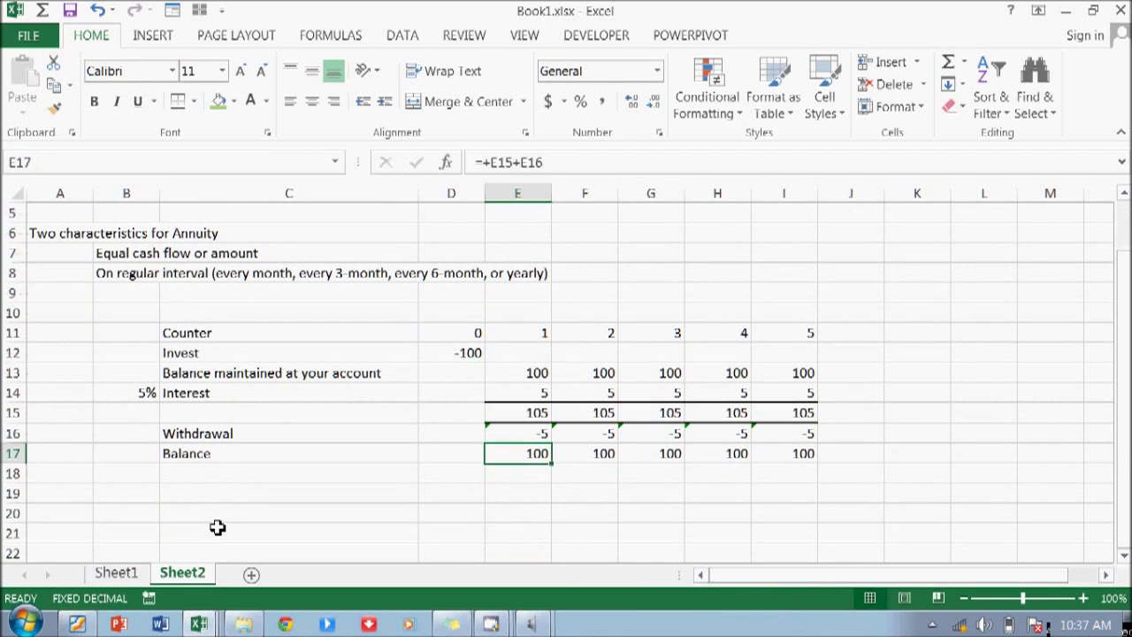
pyautogui.press('Down')
pyautogui.press('Left')
pyautogui.press('Left')
pyautogui.press('Left')
pyautogui.press('Right')
pyautogui.write('Pr')
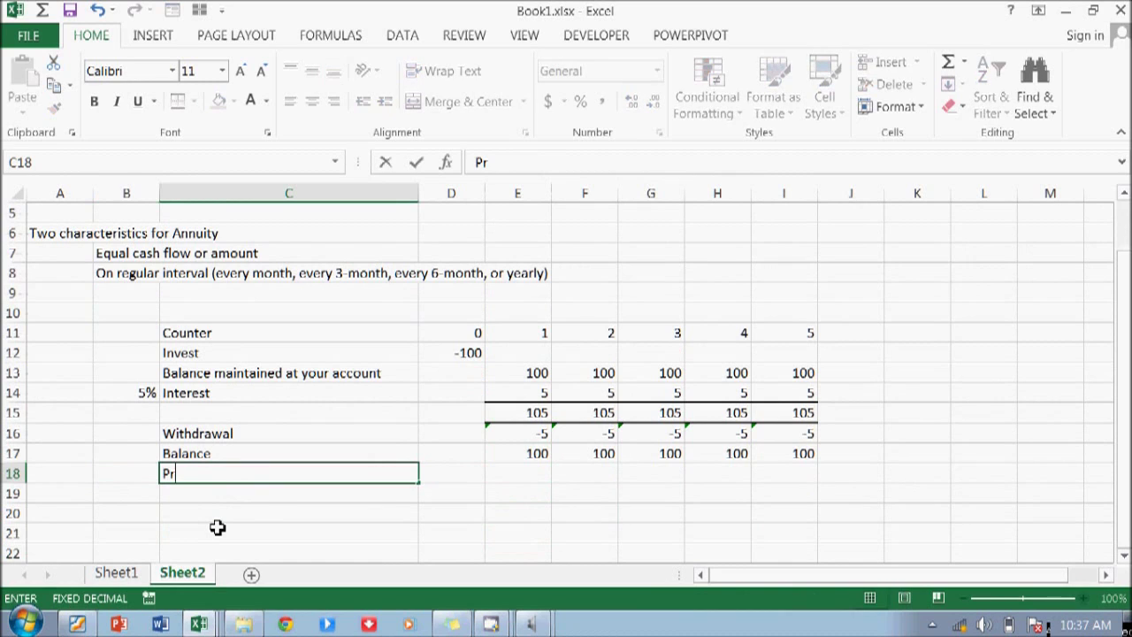
pyautogui.write('incipal withdrawal')
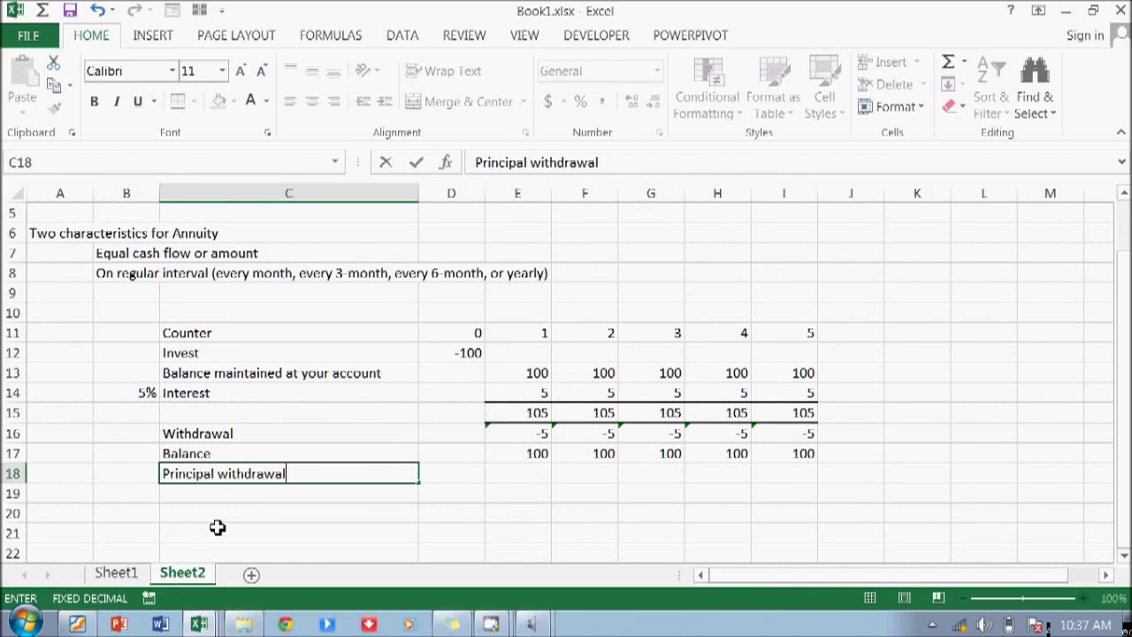
pyautogui.press('Tab')
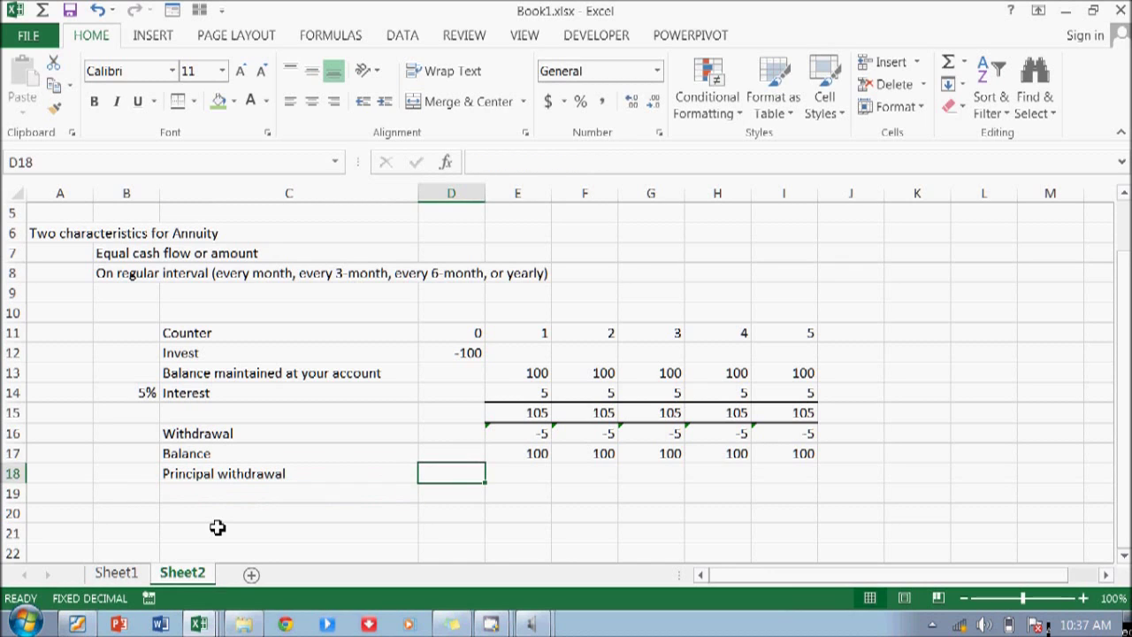
# Enter the principal withdrawal for period 5 in cell I18 by pasting the named range Invest
pyautogui.press('Right')
pyautogui.press('Right')
pyautogui.press('Right')
pyautogui.press('Right')
pyautogui.press('Right')
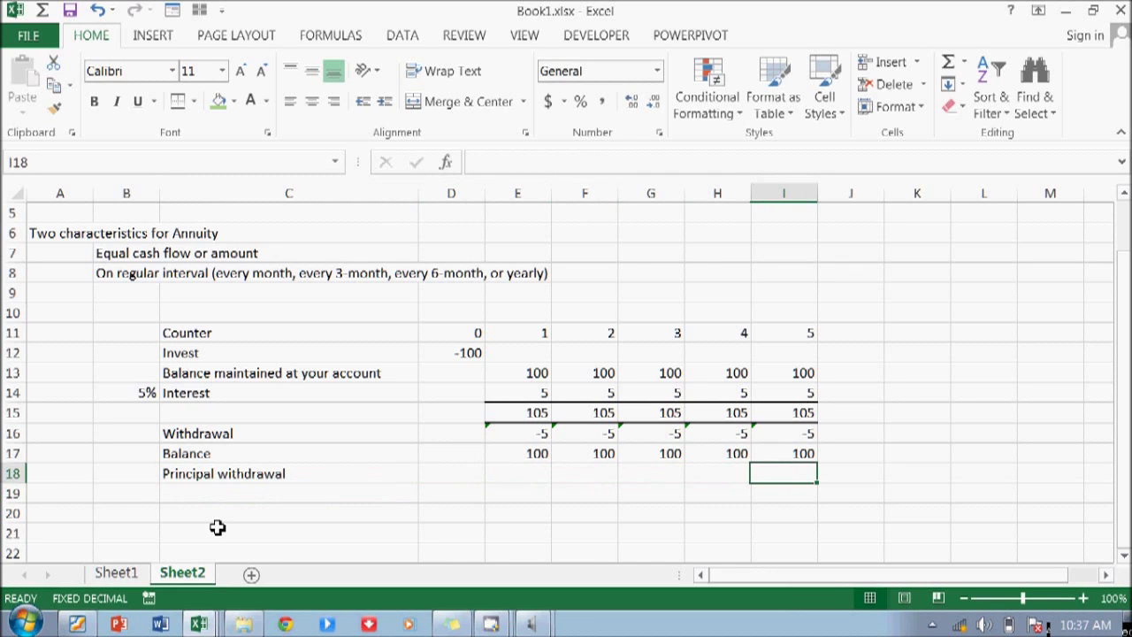
pyautogui.write('-')
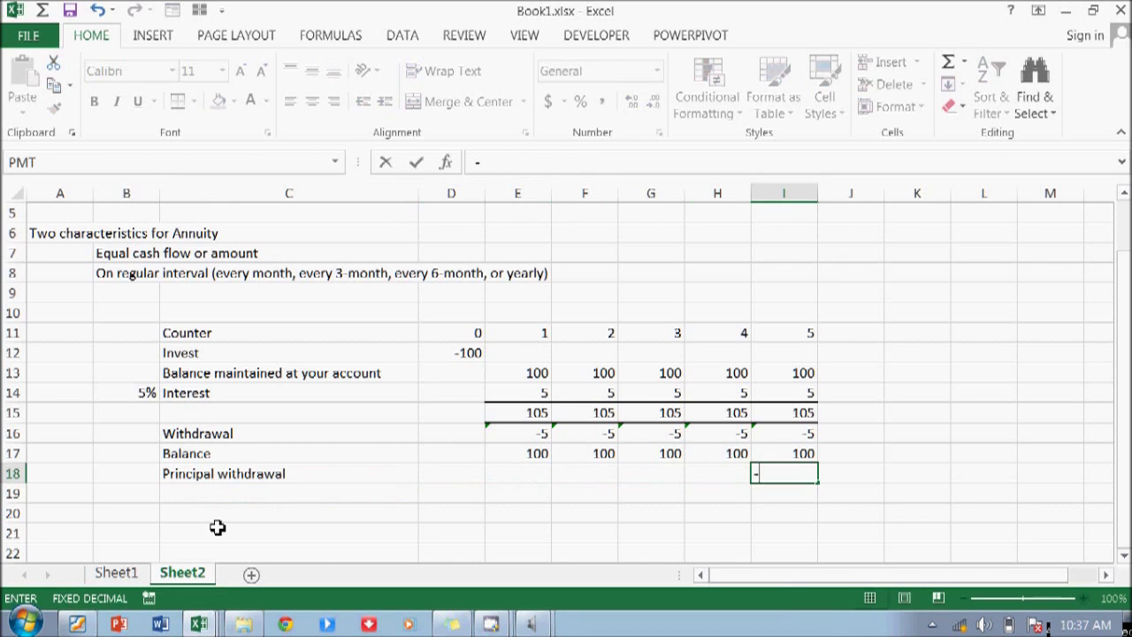
pyautogui.press('Escape')
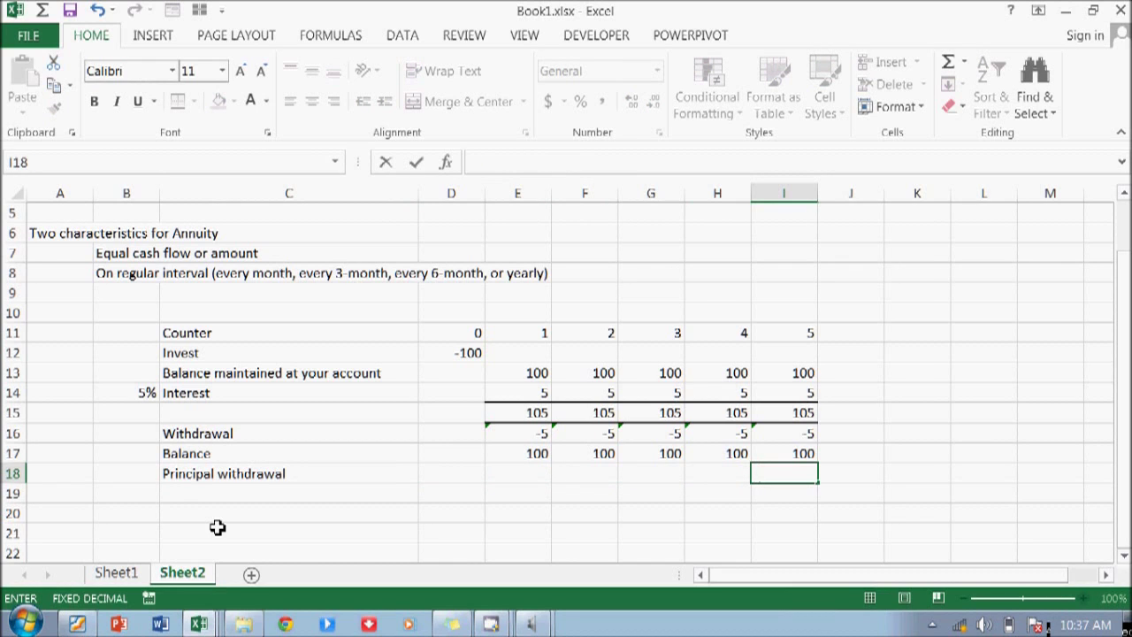
pyautogui.press('F3')
pyautogui.click(650, 353)
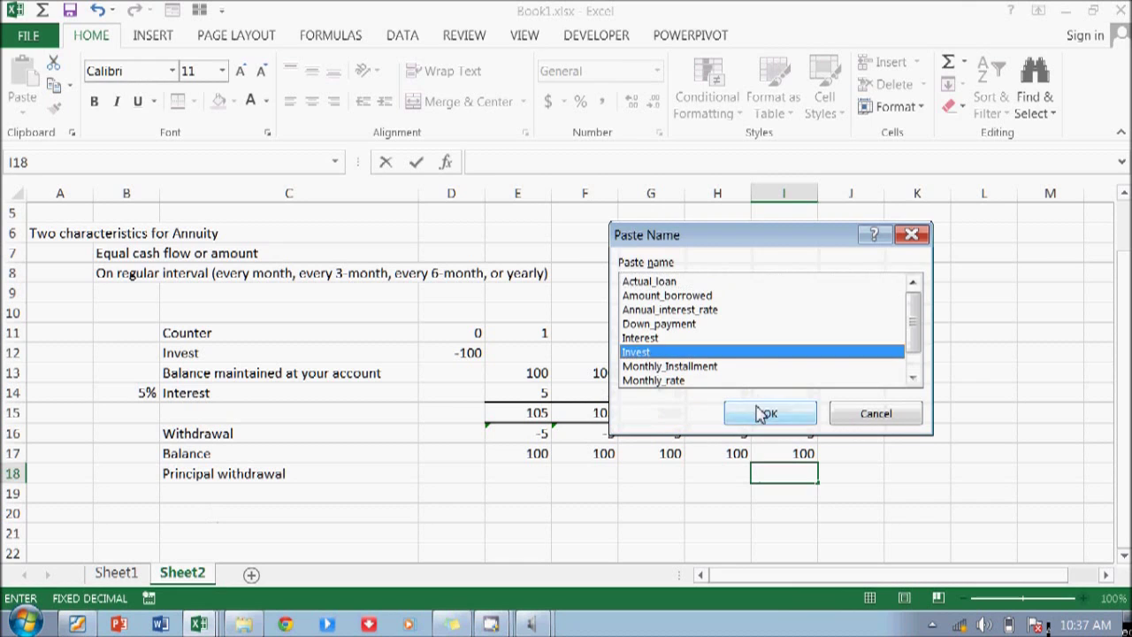
pyautogui.click(763, 413)
pyautogui.press('Return')
# Label cell C19 "Ending balance" beneath the Principal withdrawal row
pyautogui.press('Left')
pyautogui.press('Left')
pyautogui.press('Left')
pyautogui.press('Left')
pyautogui.press('Left')
pyautogui.press('Left')
pyautogui.press('Left')
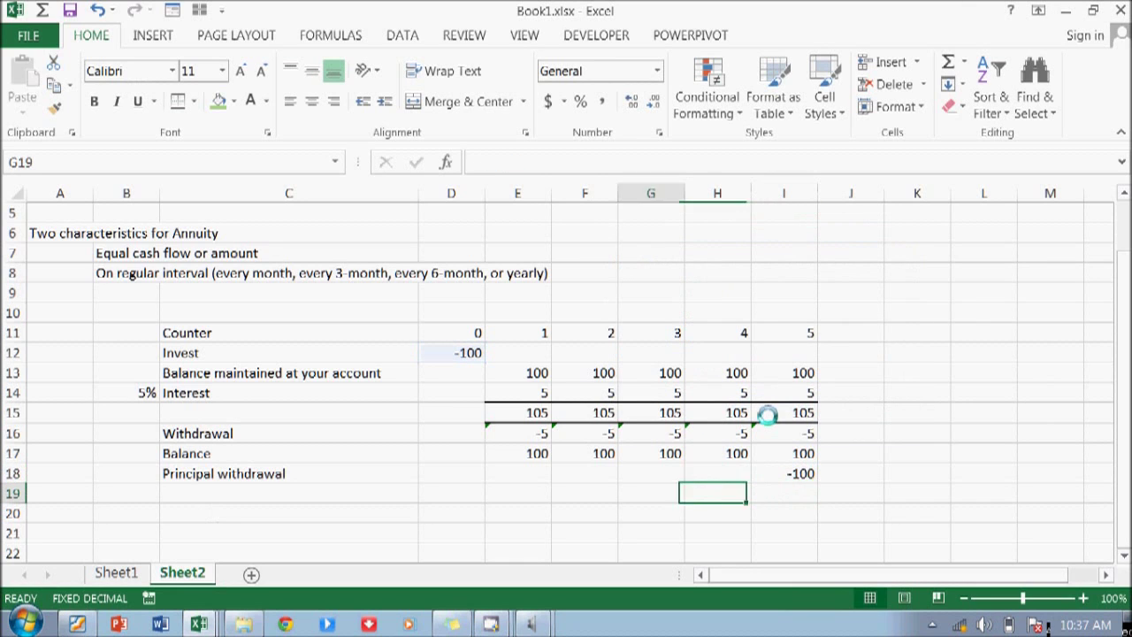
pyautogui.press('Right')
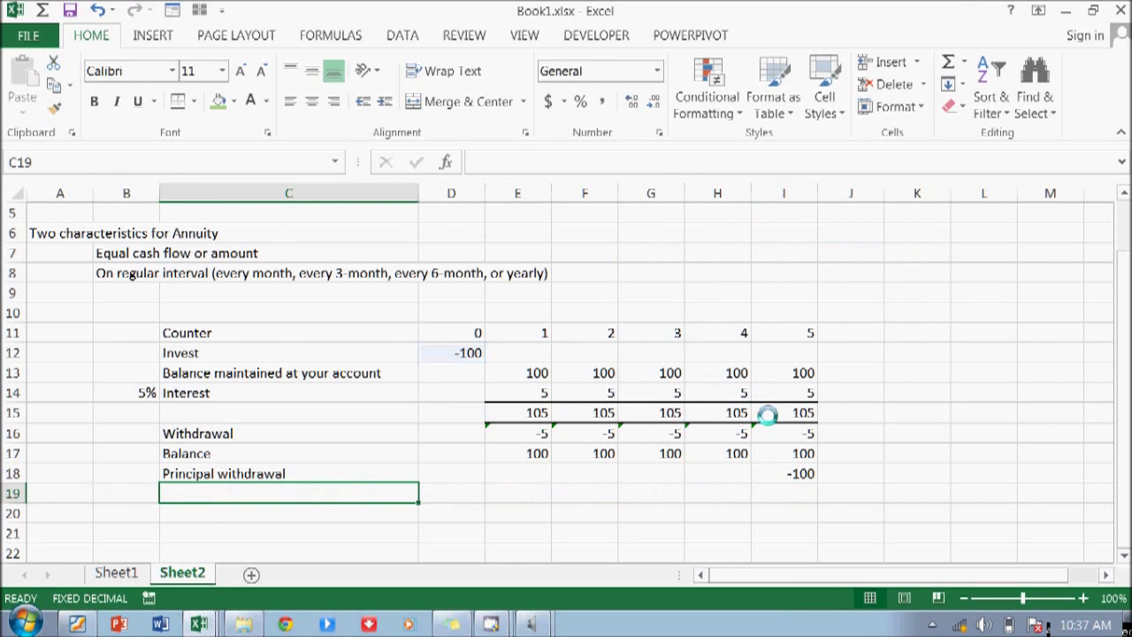
pyautogui.write('Ending balance')
pyautogui.press('Return')
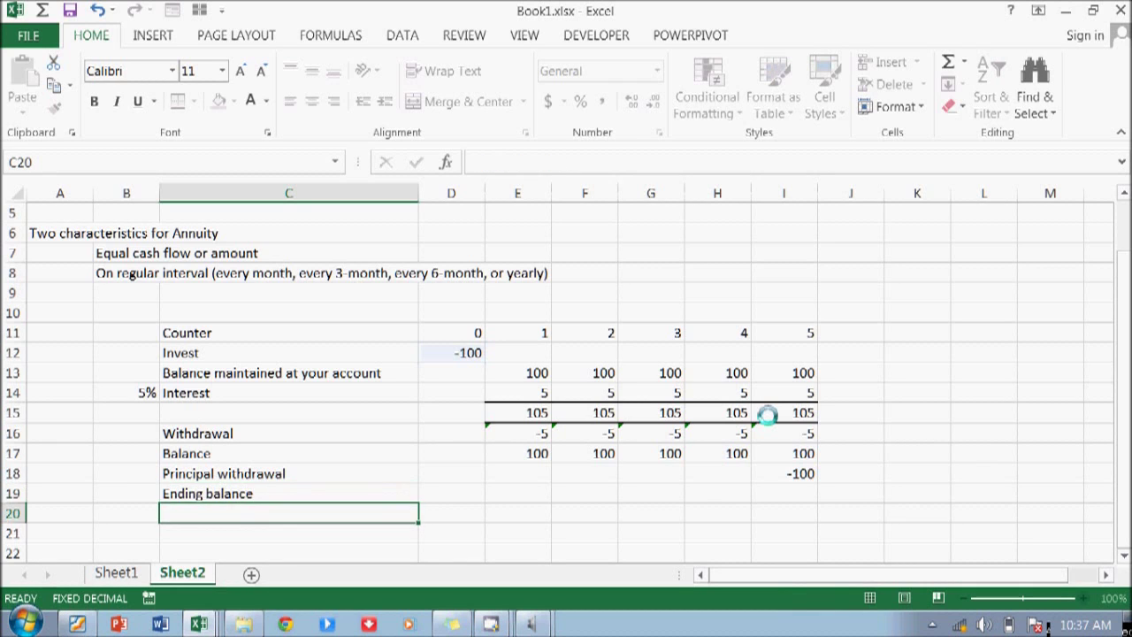
# Enter the period 1 ending balance in cell E19 with the formula +E17+E18
pyautogui.press('Up')
pyautogui.press('Up')
pyautogui.press('Down')
pyautogui.press('Right')
pyautogui.press('Right')
pyautogui.write('+')
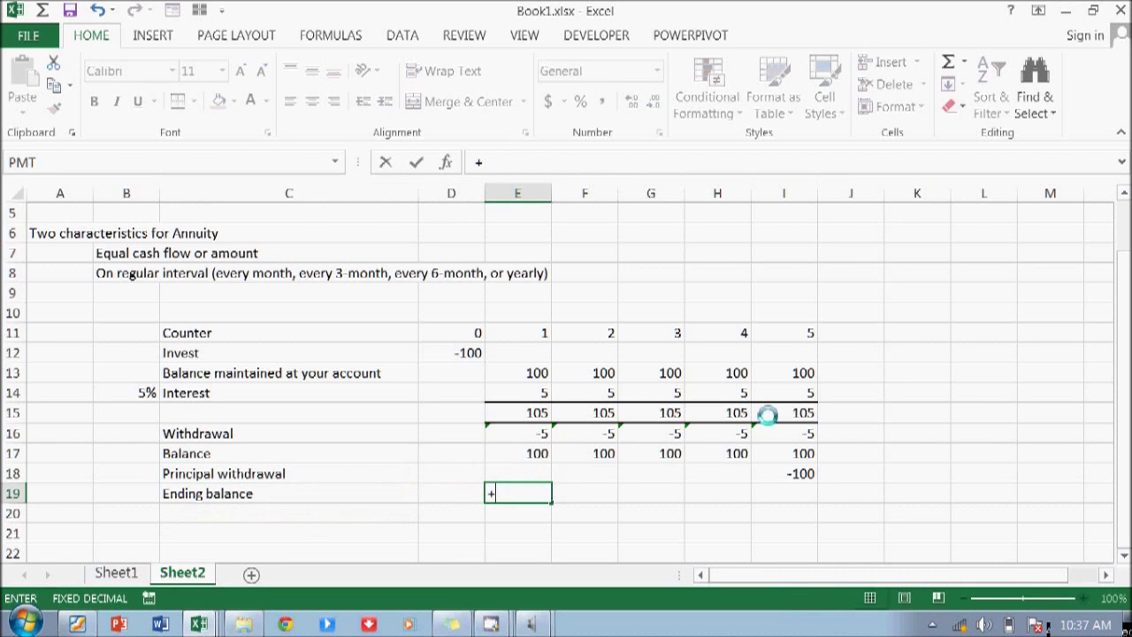
pyautogui.press('Up')
pyautogui.press('Up')
pyautogui.write('+')
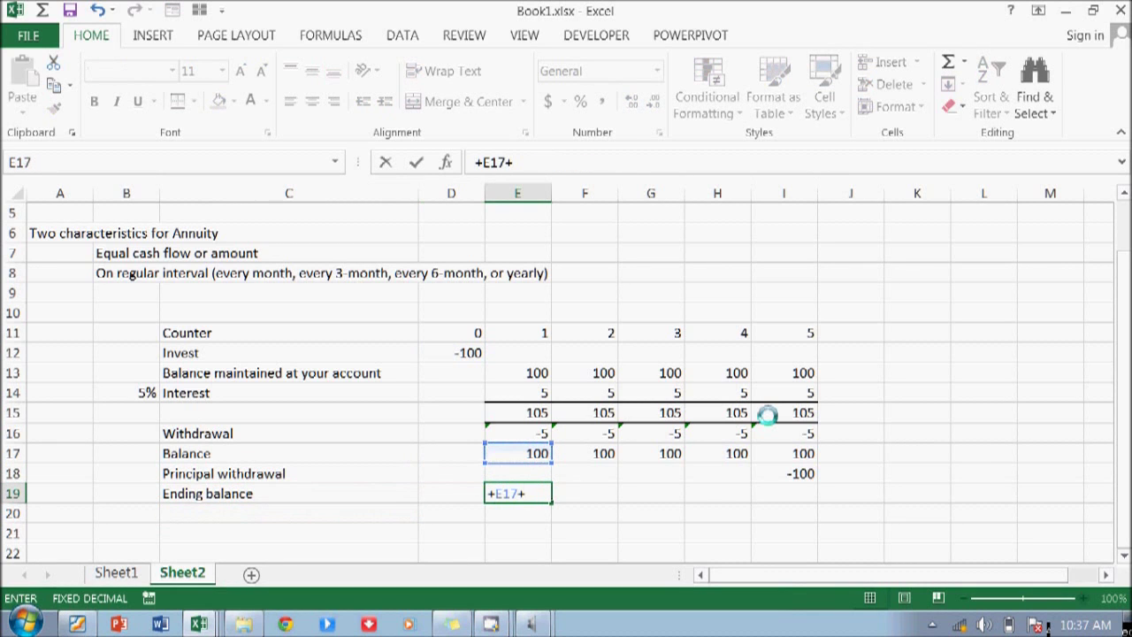
pyautogui.press('Up')
pyautogui.press('Return')
# Fill the ending balance formula from E19 across the remaining periods to I19
pyautogui.hotkey('shift', 'Right')
pyautogui.hotkey('shift', 'Right')
pyautogui.hotkey('shift', 'Right')
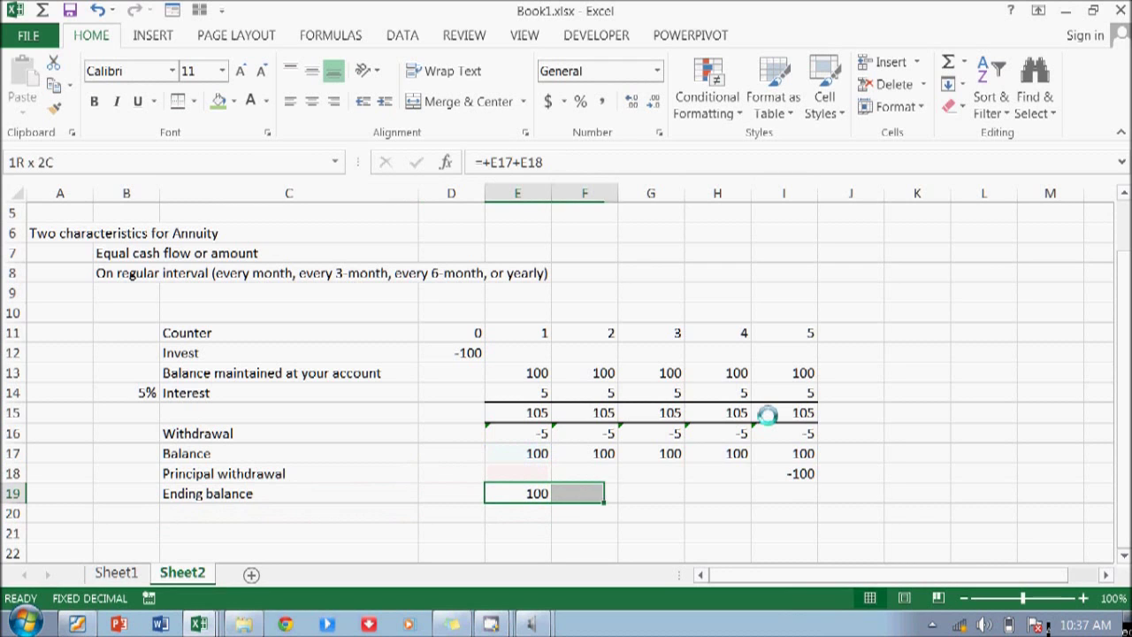
pyautogui.hotkey('shift', 'Right')
pyautogui.hotkey('ctrl', 'r')
pyautogui.press('Left')
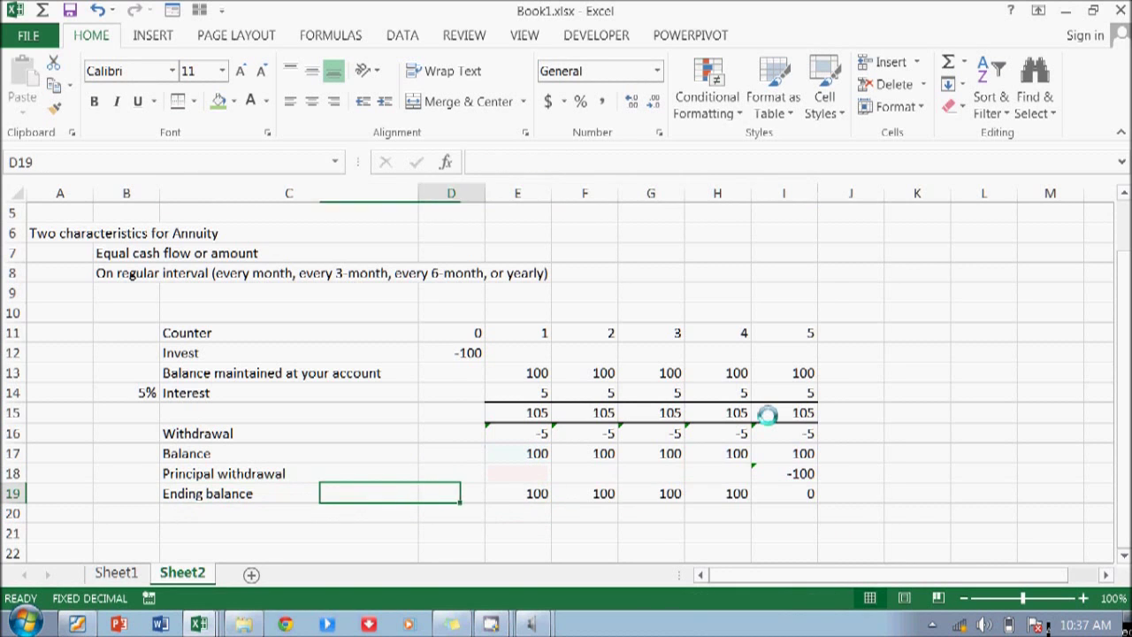
# Add top and bottom borders to the ending balance cells E19 to I19
pyautogui.press('Right')
pyautogui.hotkey('shift', 'Right')
pyautogui.hotkey('shift', 'Right')
pyautogui.hotkey('shift', 'Right')
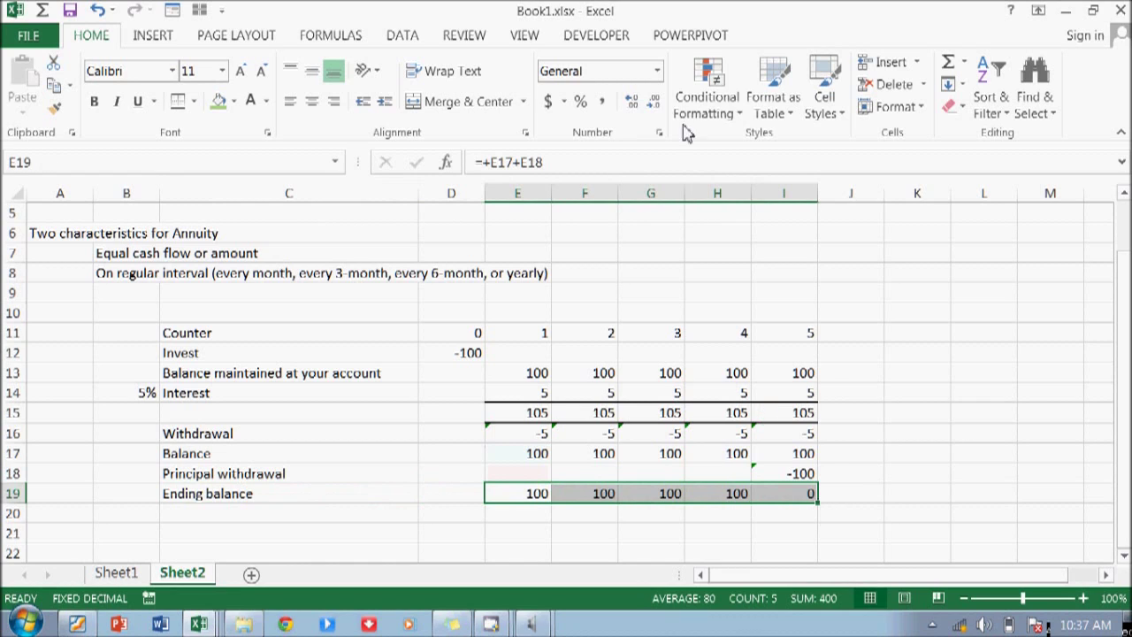
pyautogui.click(177, 101)
pyautogui.click(442, 414)
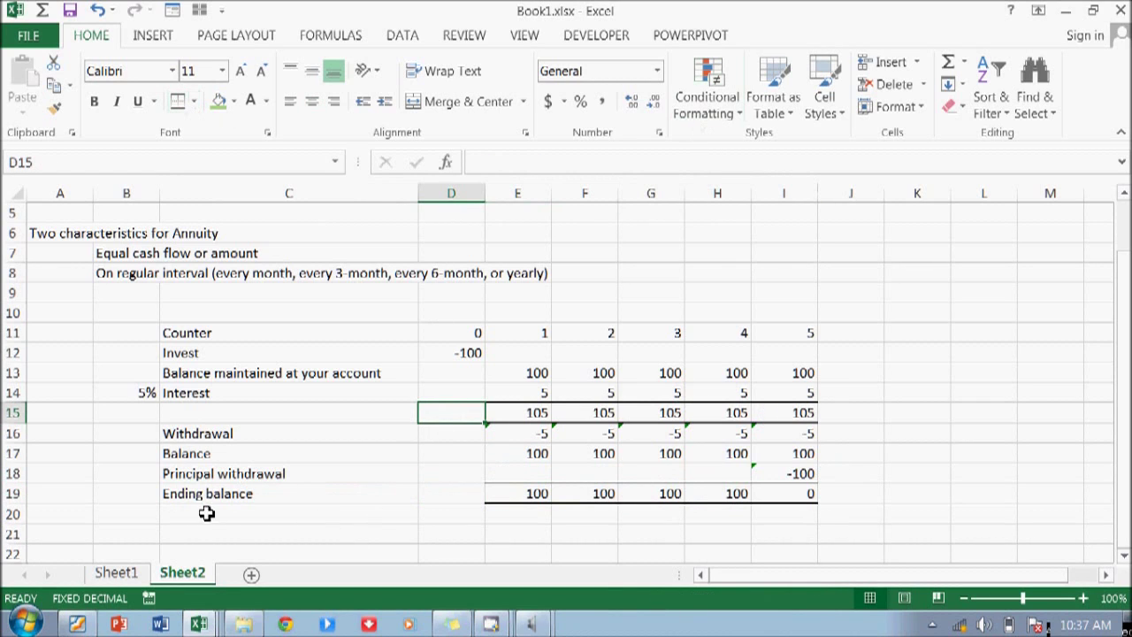
# Label cell C21 "Cash Flow" below the Ending balance row
pyautogui.click(190, 535)
pyautogui.write('C')
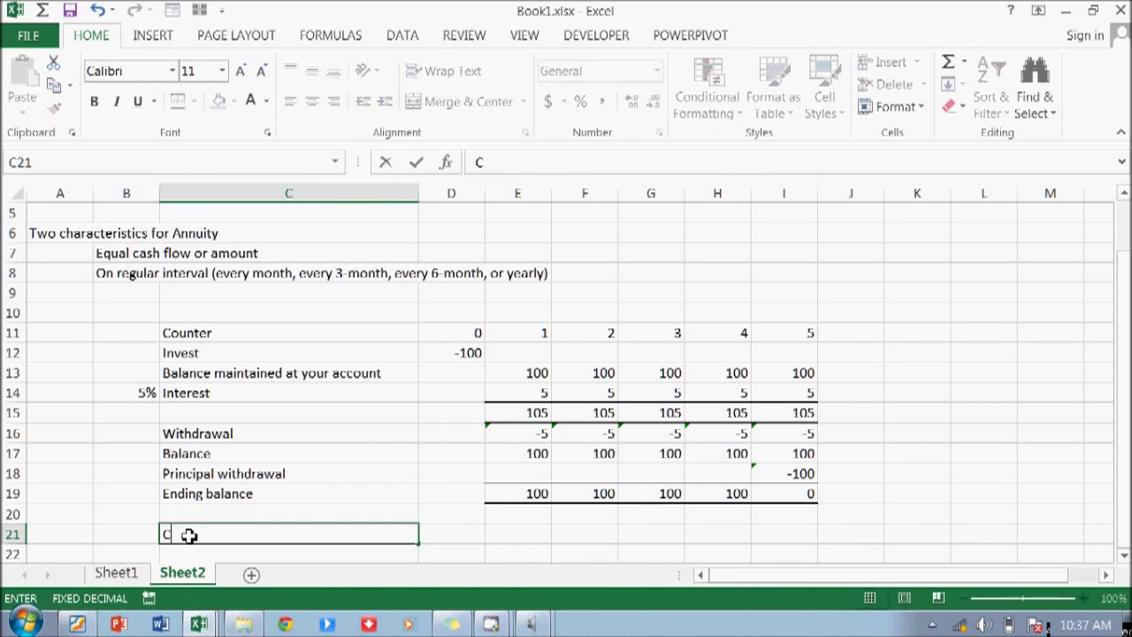
pyautogui.write('ash Flow')
pyautogui.press('Return')
pyautogui.press('Up')
pyautogui.press('Right')
pyautogui.press('Right')
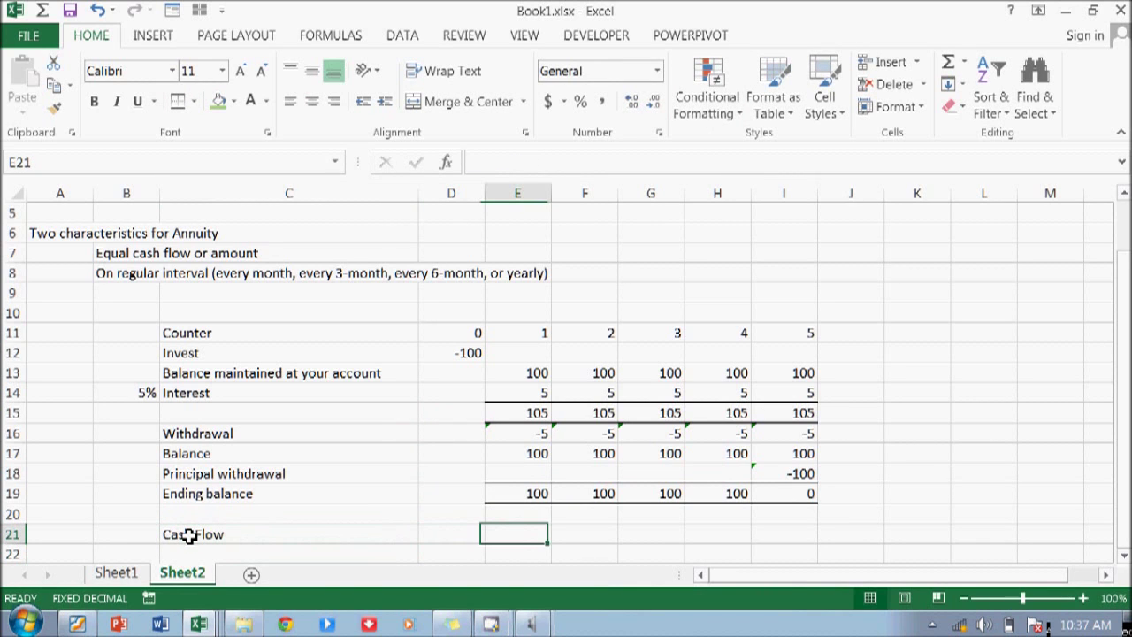
pyautogui.write('+')
pyautogui.press('Up')
pyautogui.press('Up')
pyautogui.press('Up')
pyautogui.press('Up')
pyautogui.press('Up')
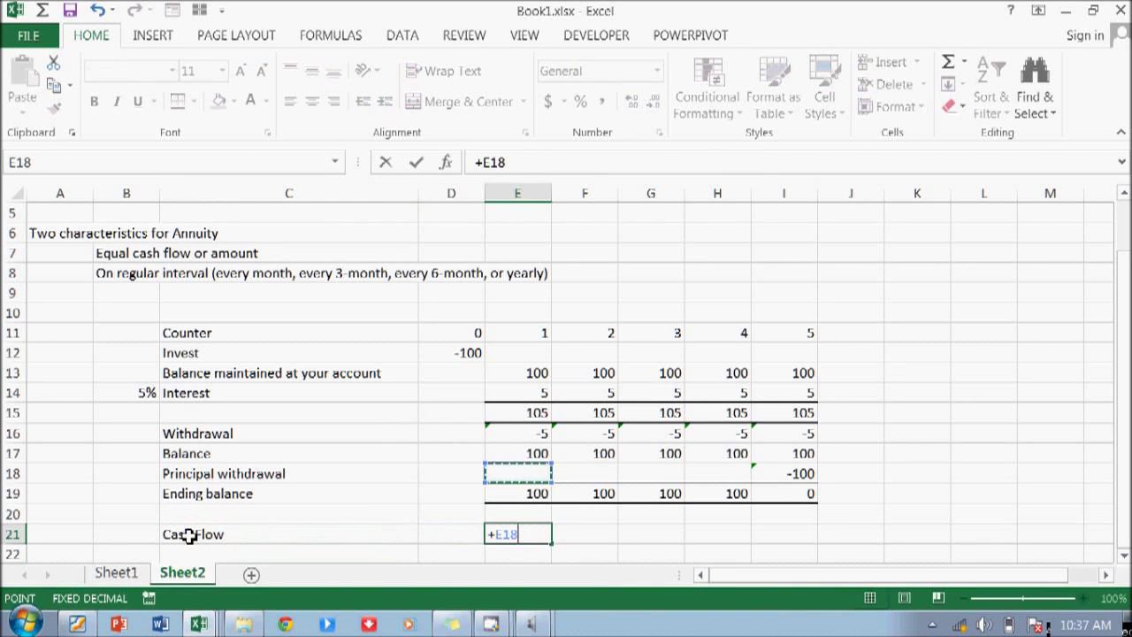
pyautogui.press('Escape')
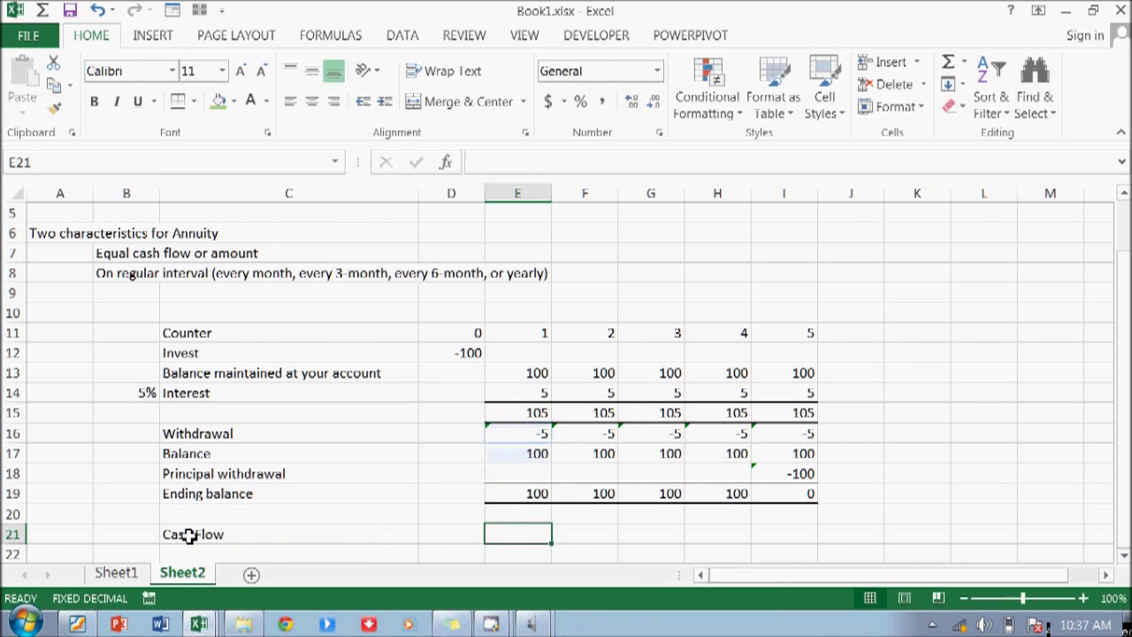
# Change the Withdrawal label in cell C16 to "Interest Withdrawal"
pyautogui.click(194, 436)
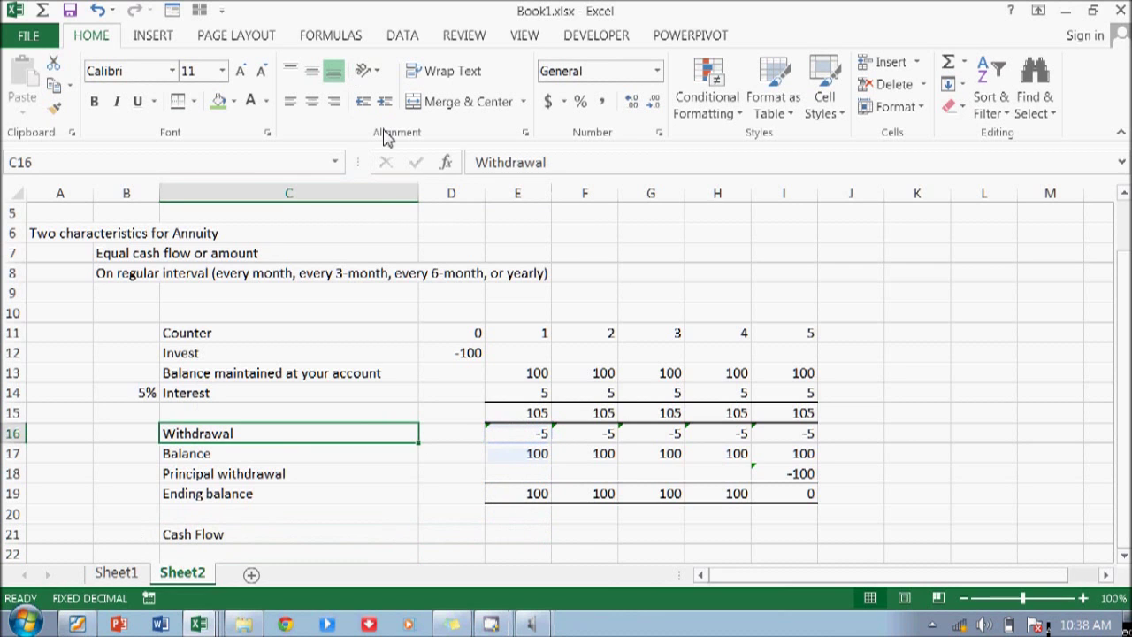
pyautogui.click(477, 163)
pyautogui.write('Interres')
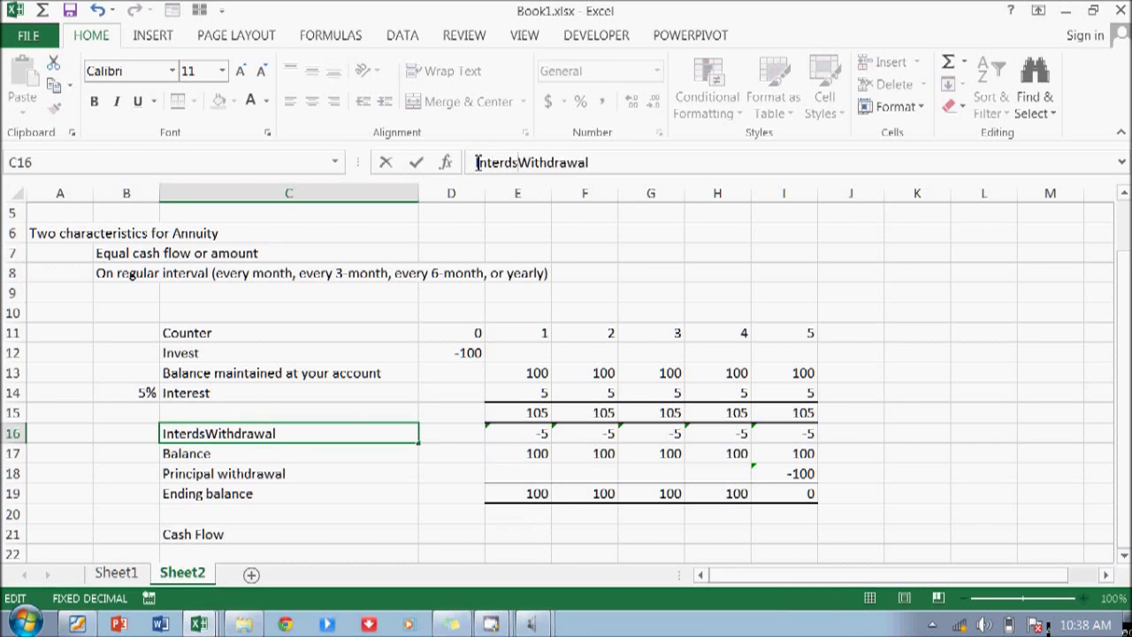
pyautogui.press('BackSpace')
pyautogui.press('BackSpace')
pyautogui.write('rest')
pyautogui.press('BackSpace')
pyautogui.press('BackSpace')
pyautogui.press('BackSpace')
pyautogui.press('BackSpace')
pyautogui.write('est')
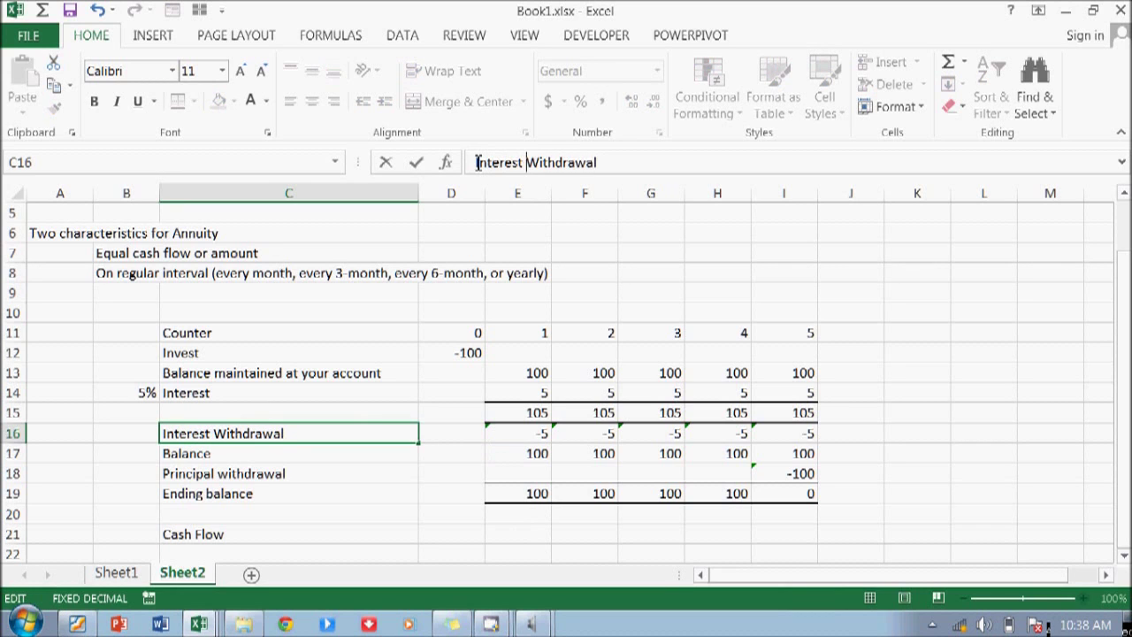
pyautogui.press('Return')
# Enter the period 0 cash flow in cell D21 as a reference to the Invest amount in D12
pyautogui.press('Down')
pyautogui.press('Down')
pyautogui.press('Down')
pyautogui.press('Down')
pyautogui.press('Right')
pyautogui.press('Right')
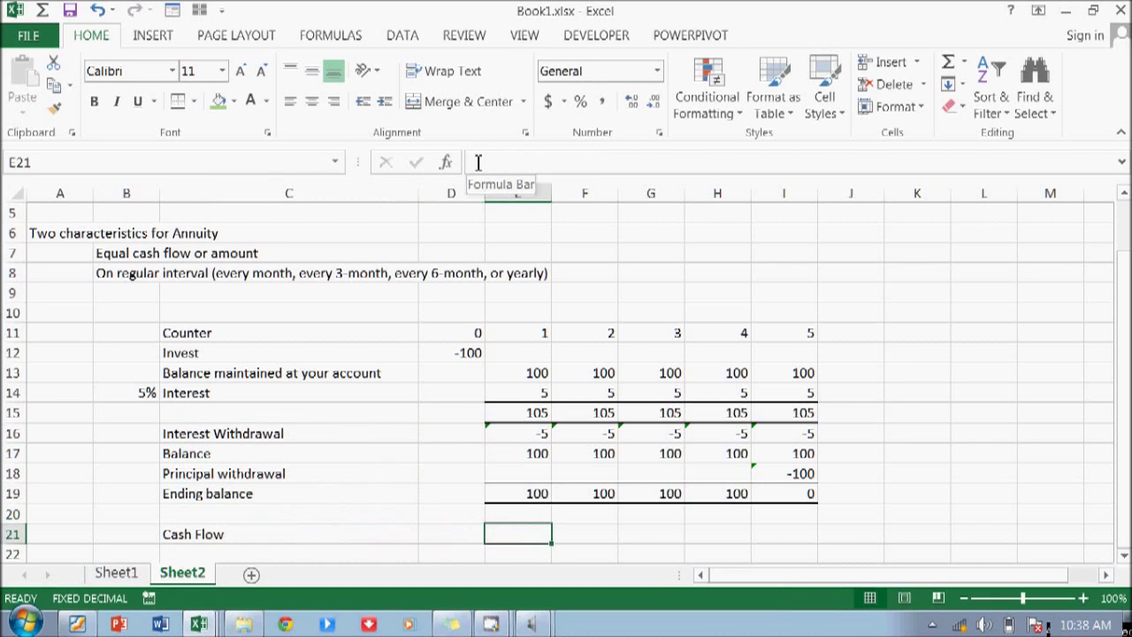
pyautogui.write('=')
pyautogui.press('Escape')
pyautogui.press('Left')
pyautogui.write('+')
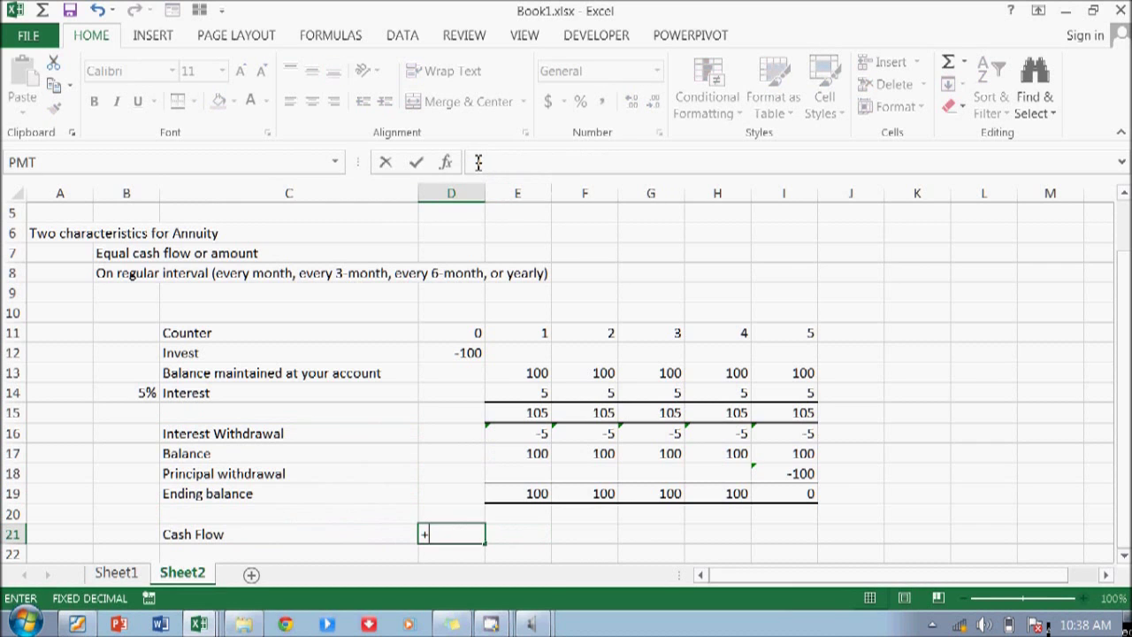
pyautogui.press('Up')
pyautogui.press('Up')
pyautogui.press('Up')
pyautogui.press('Up')
pyautogui.press('Up')
pyautogui.press('Up')
pyautogui.press('Up')
pyautogui.press('Up')
pyautogui.press('Up')
pyautogui.press('Up')
pyautogui.press('Down')
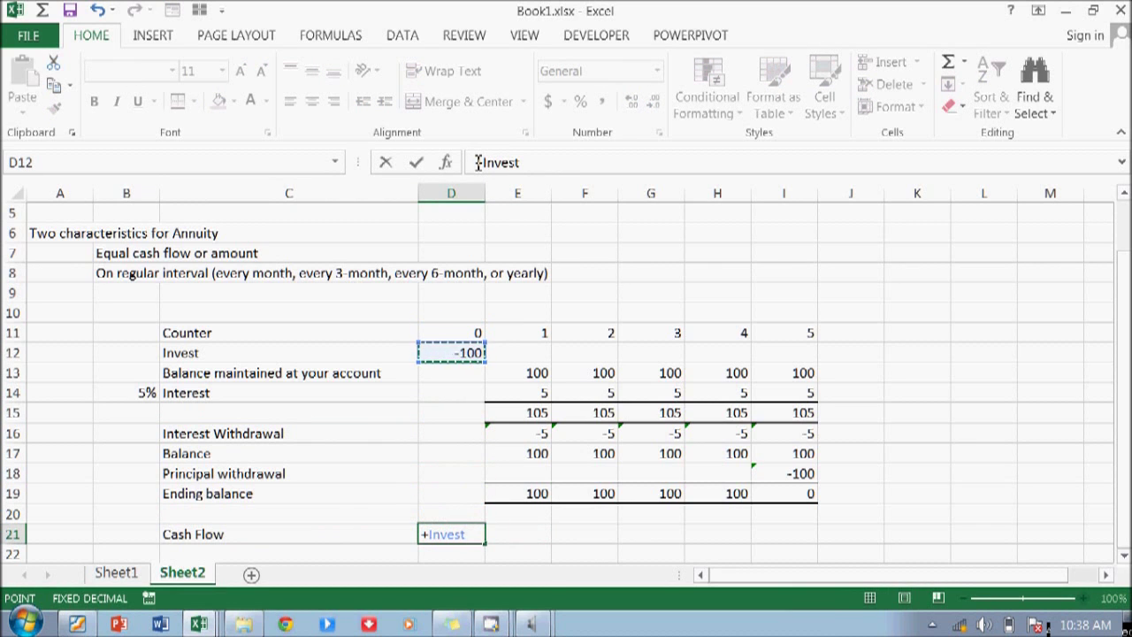
pyautogui.hotkey('ctrl', 'Return')
# Enter the period 1 cash flow in cell E21 with the formula -E14, referencing the interest
pyautogui.press('Right')
pyautogui.write('-')
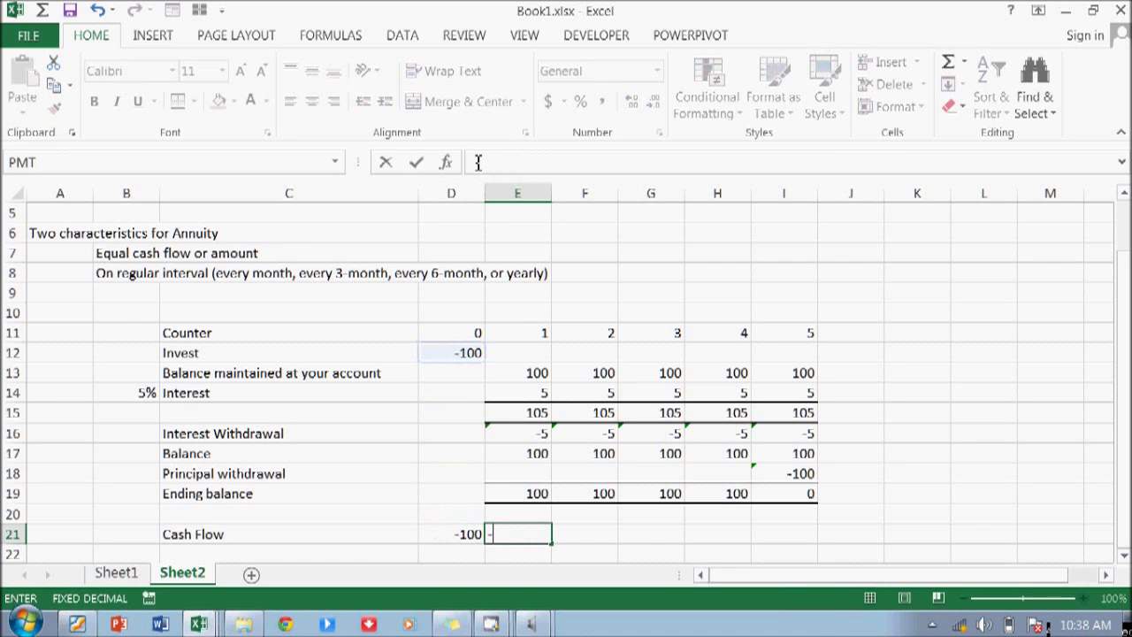
pyautogui.press('Up')
pyautogui.press('Up')
pyautogui.press('Up')
pyautogui.press('Up')
pyautogui.press('Up')
pyautogui.press('Up')
pyautogui.press('Up')
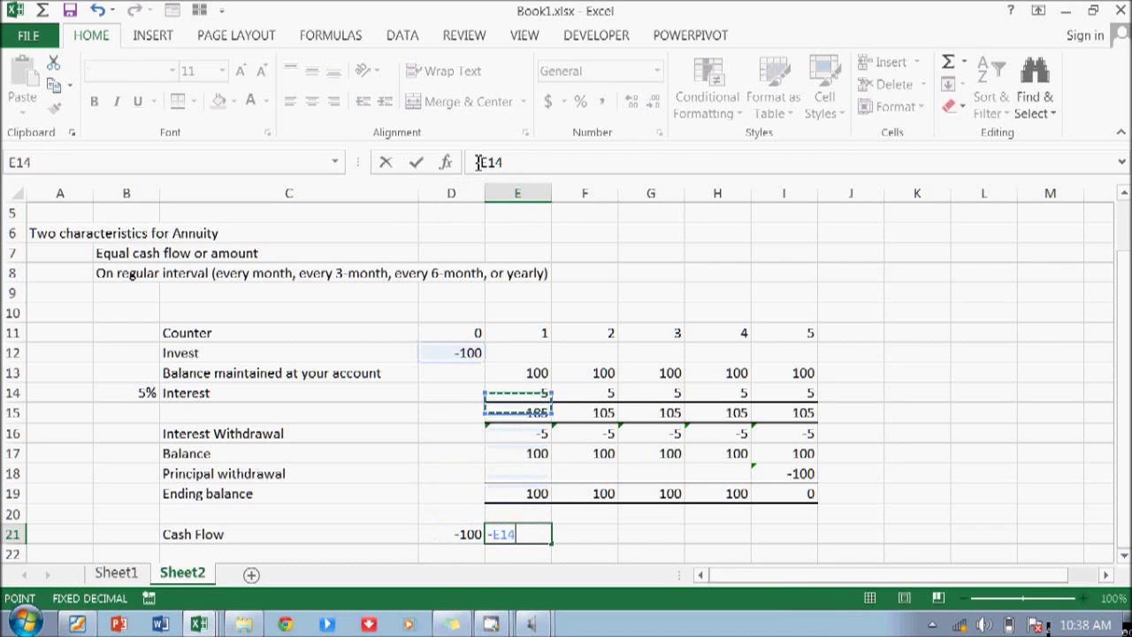
pyautogui.press('Return')
# Fill the cash flow formula from E21 across to period 4 in H21
pyautogui.press('Up')
pyautogui.hotkey('shift', 'Right')
pyautogui.hotkey('shift', 'Right')
pyautogui.hotkey('shift', 'Right')
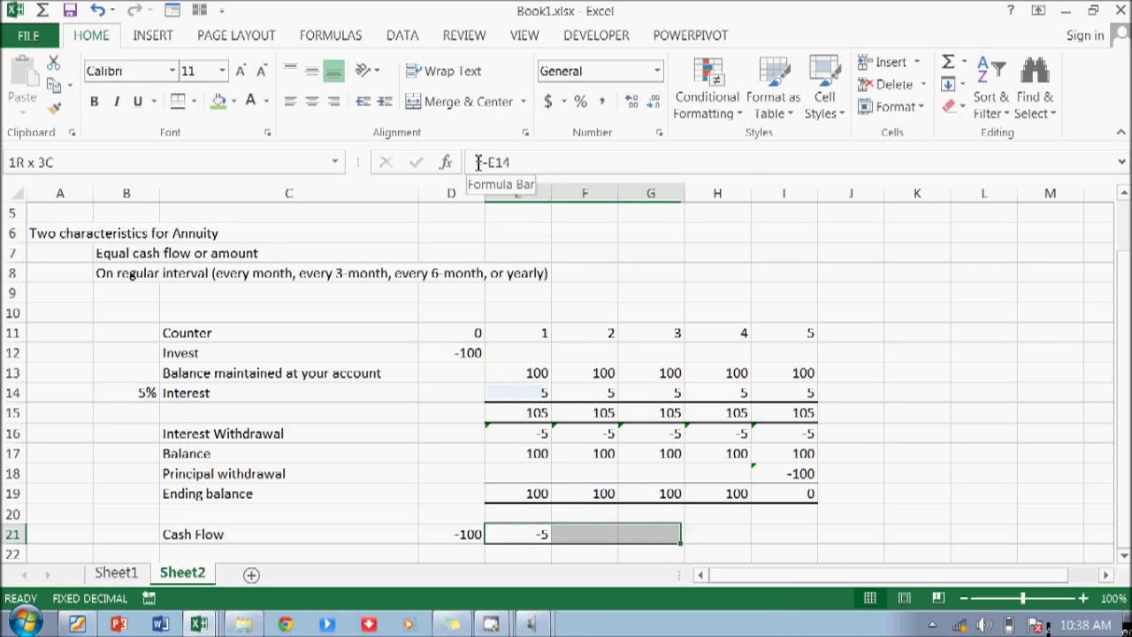
pyautogui.hotkey('ctrl', 'r')
pyautogui.press('Right')
pyautogui.press('Right')
pyautogui.press('Right')
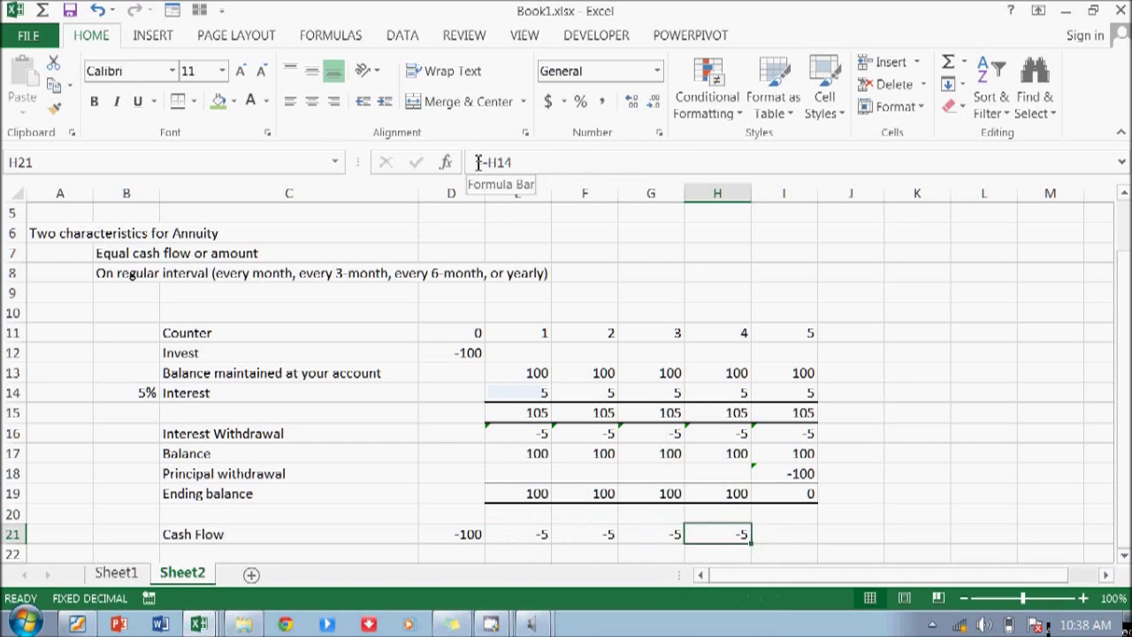
# Remove the minus sign from the cash flow formula in E21 so it reads =E14
pyautogui.press('Right')
pyautogui.press('Left')
pyautogui.press('Left')
pyautogui.press('Left')
pyautogui.press('Left')
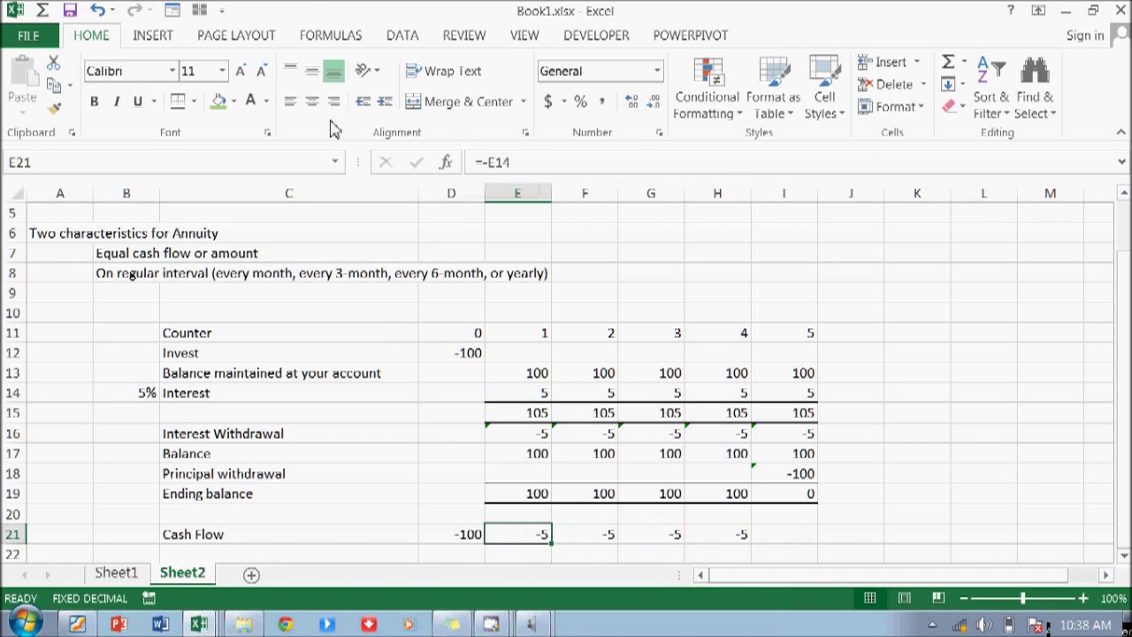
pyautogui.click(486, 163)
pyautogui.press('BackSpace')
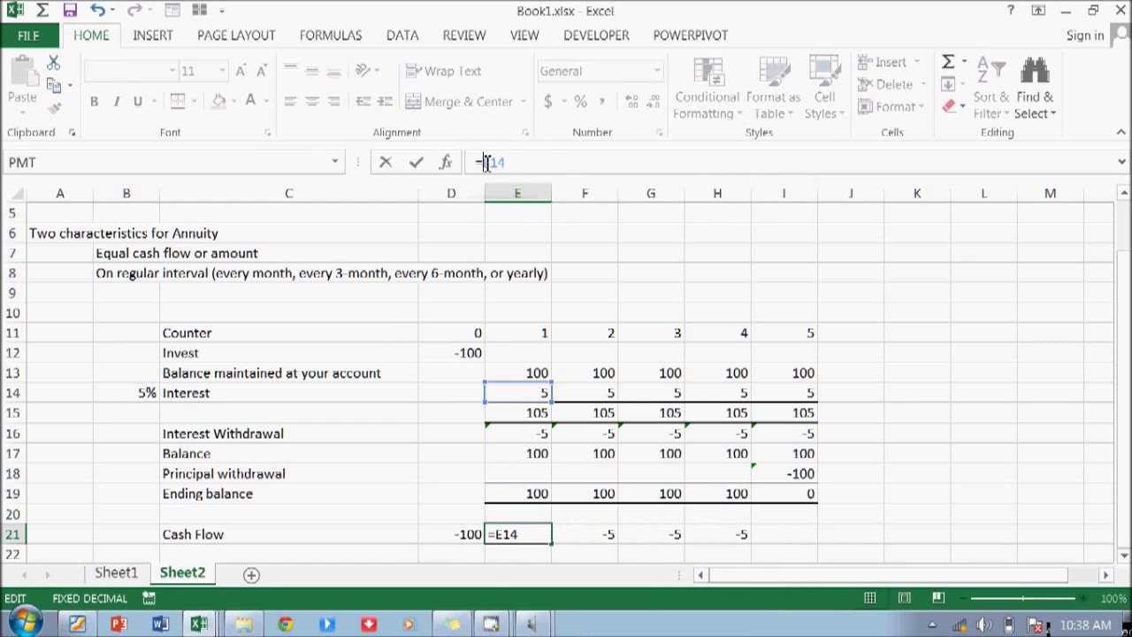
pyautogui.press('Return')
# Fill the corrected =E14 cash flow formula from E21 over the cells through H21
pyautogui.press('Up')
pyautogui.hotkey('shift', 'Right')
pyautogui.hotkey('shift', 'Right')
pyautogui.hotkey('shift', 'Right')
pyautogui.hotkey('shift', 'Right')
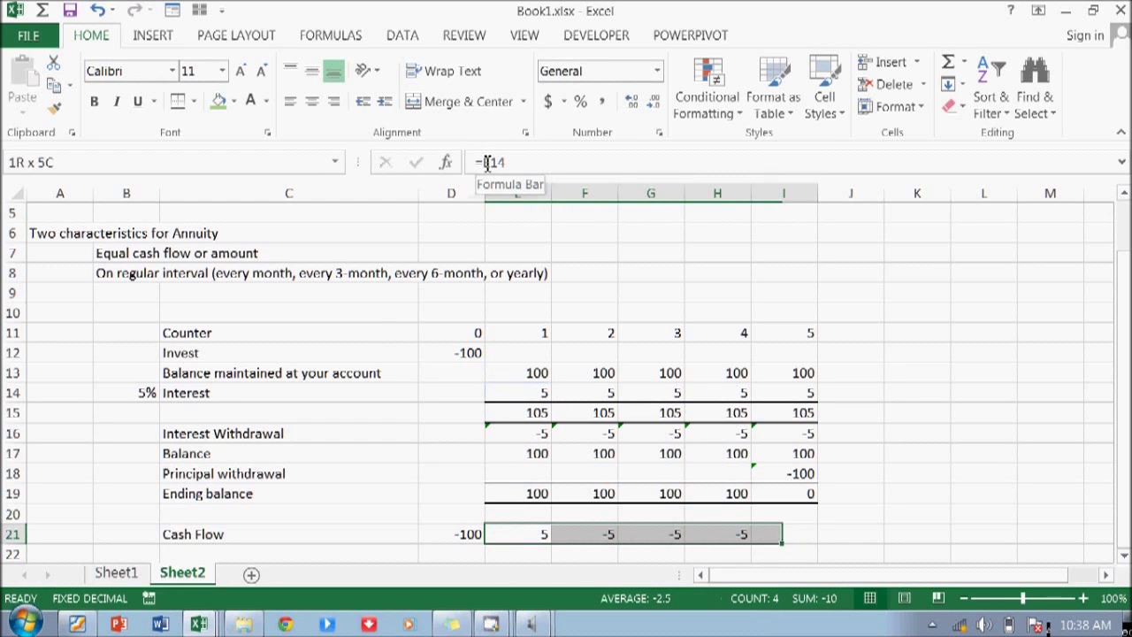
pyautogui.hotkey('shift', 'Left')
pyautogui.hotkey('ctrl', 'r')
pyautogui.press('Right')
pyautogui.press('Right')
pyautogui.press('Right')
pyautogui.press('Right')
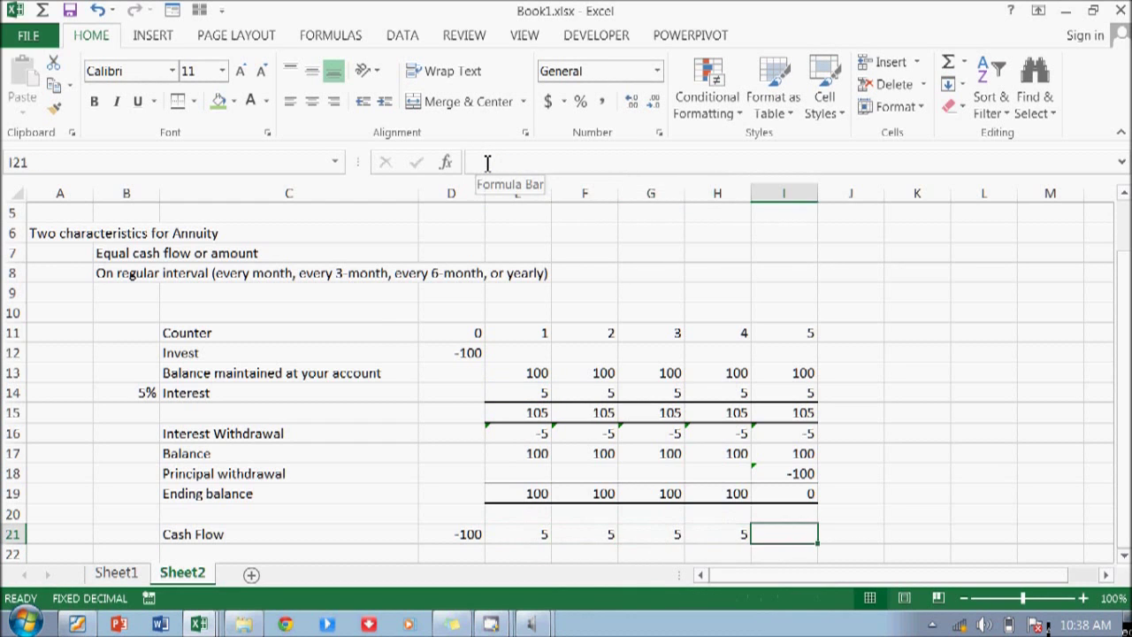
pyautogui.write('+')
pyautogui.press('Up')
pyautogui.press('Up')
pyautogui.press('Up')
pyautogui.press('Up')
pyautogui.press('Up')
pyautogui.press('Up')
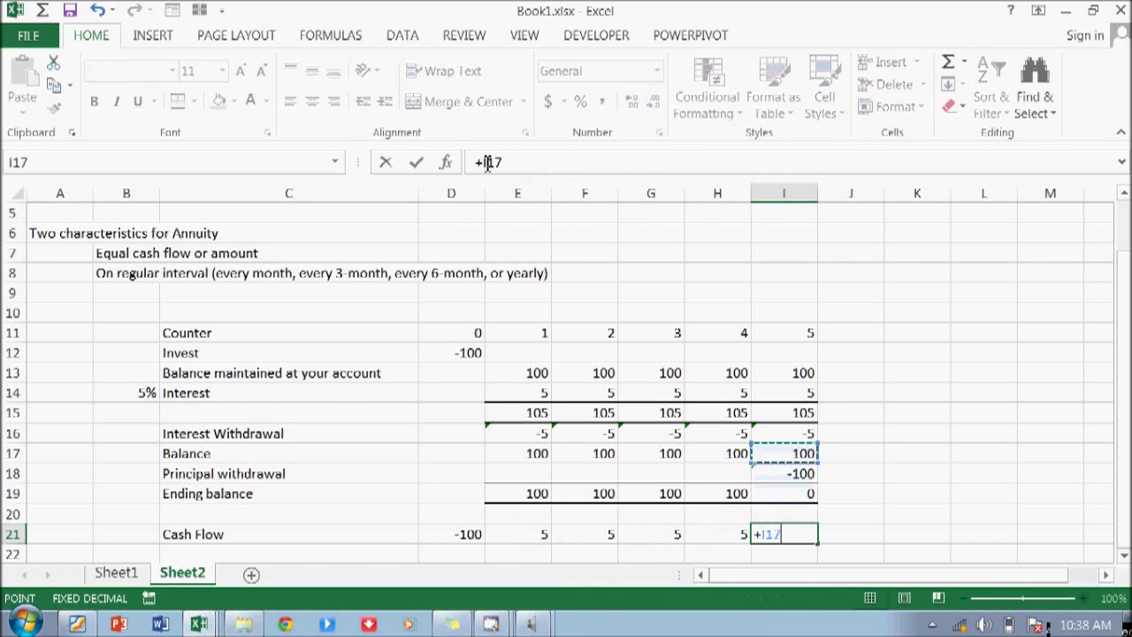
pyautogui.press('Escape')
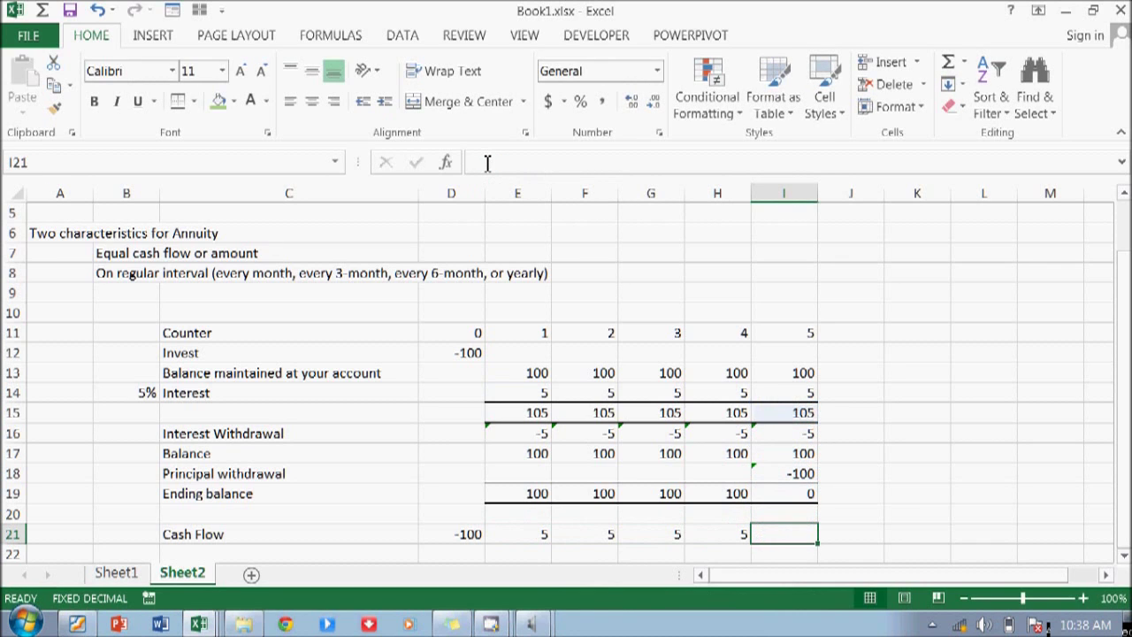
# Enter the period 5 cash flow in cell I21 with the formula -I16-I18, combining interest and principal withdrawals
pyautogui.write('-')
pyautogui.press('Up')
pyautogui.press('Up')
pyautogui.press('Up')
pyautogui.press('Up')
pyautogui.press('Up')
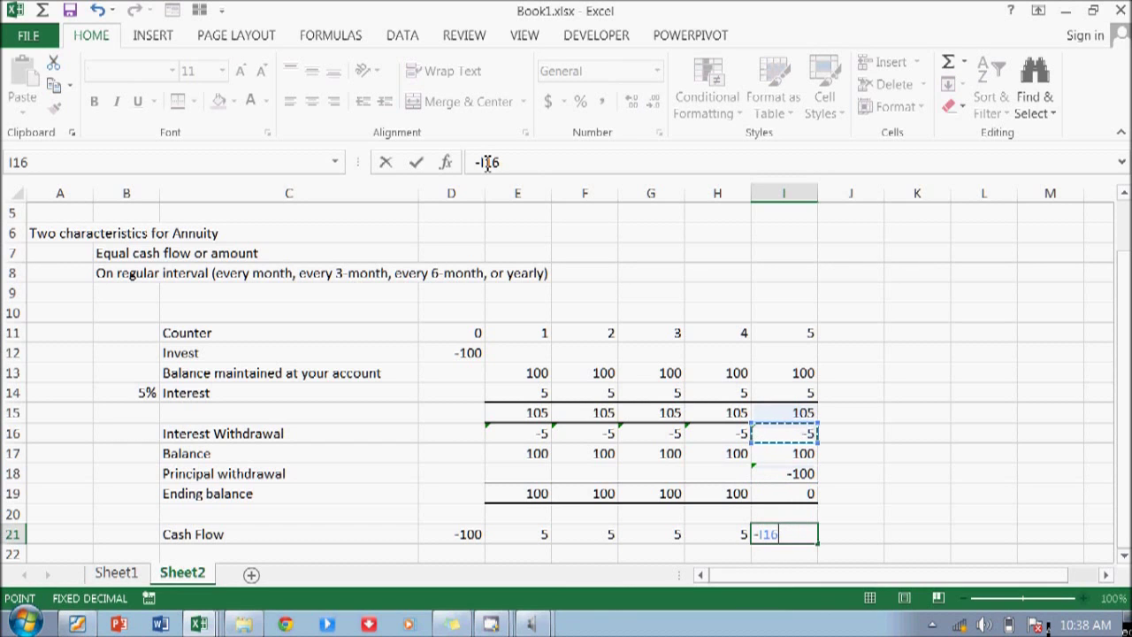
pyautogui.write('-')
pyautogui.press('Up')
pyautogui.press('Up')
pyautogui.press('Up')
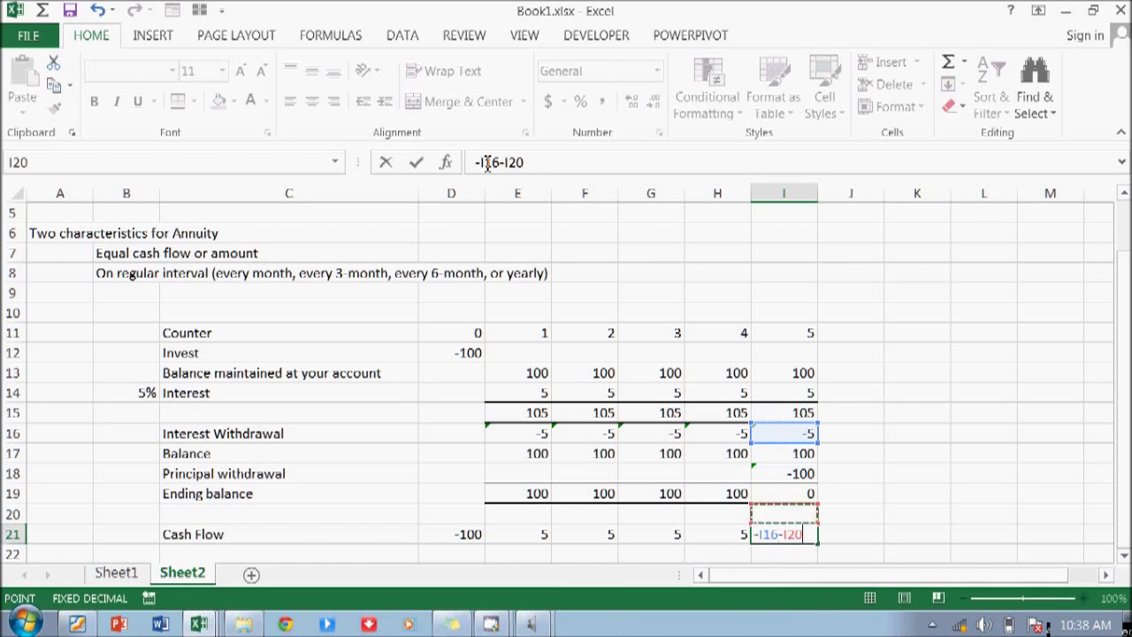
pyautogui.press('Return')
# Format the cash flow values in D21 to I21 with a yellow fill and bold italic text
pyautogui.press('Left')
pyautogui.press('Left')
pyautogui.press('Left')
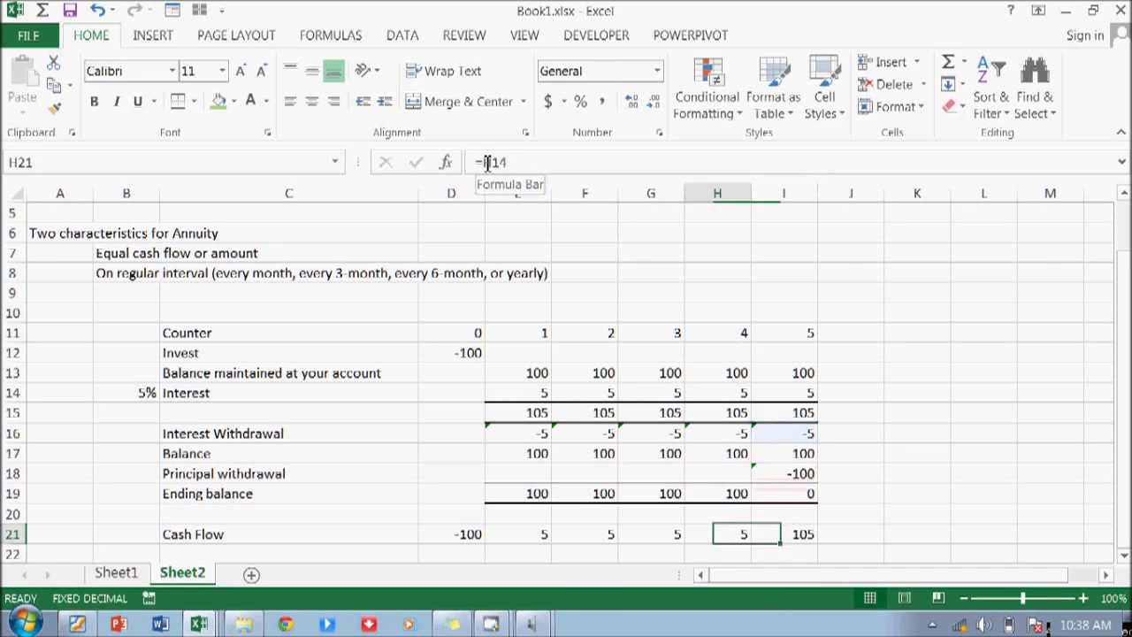
pyautogui.press('Left')
pyautogui.press('Left')
pyautogui.hotkey('shift', 'Right')
pyautogui.hotkey('shift', 'Right')
pyautogui.hotkey('shift', 'Right')
pyautogui.hotkey('shift', 'Right')
pyautogui.hotkey('shift', 'Right')
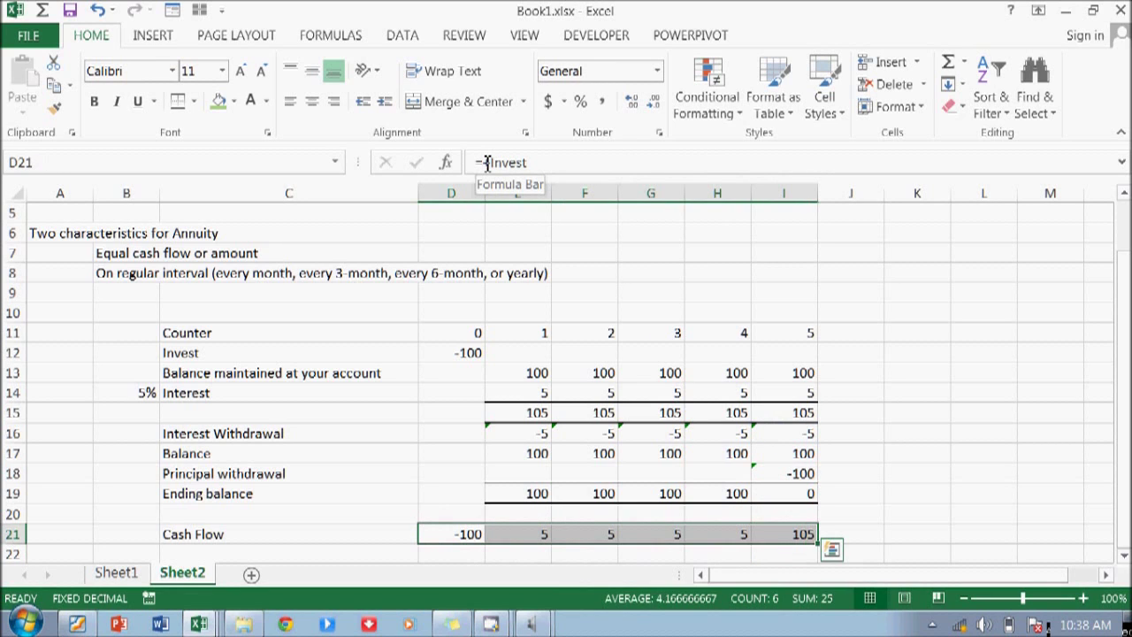
pyautogui.click(235, 102)
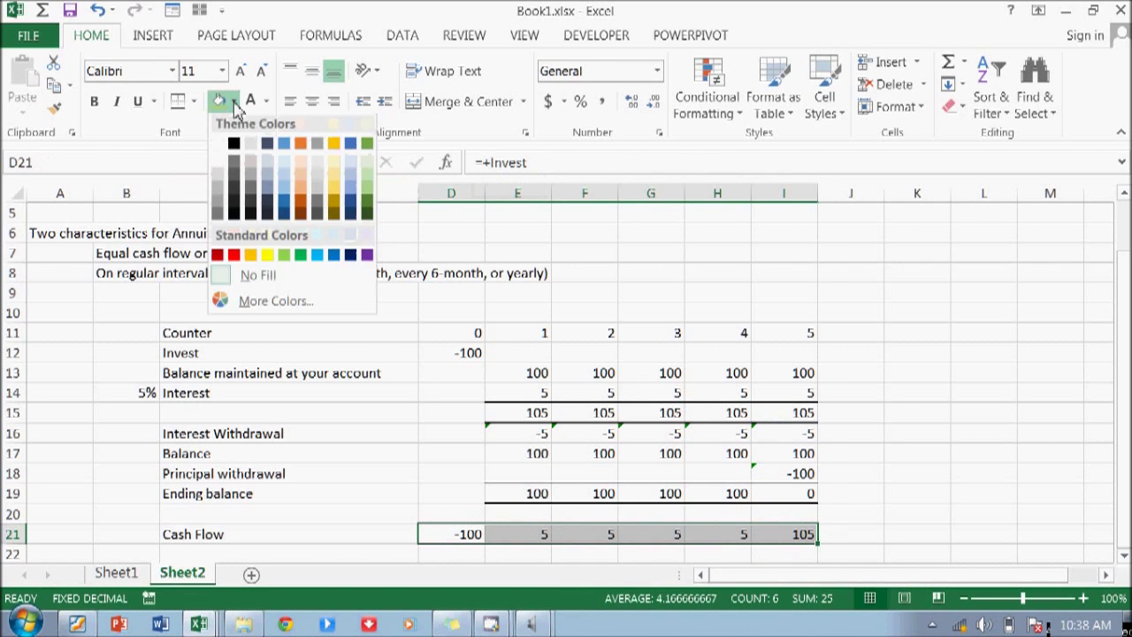
pyautogui.click(266, 257)
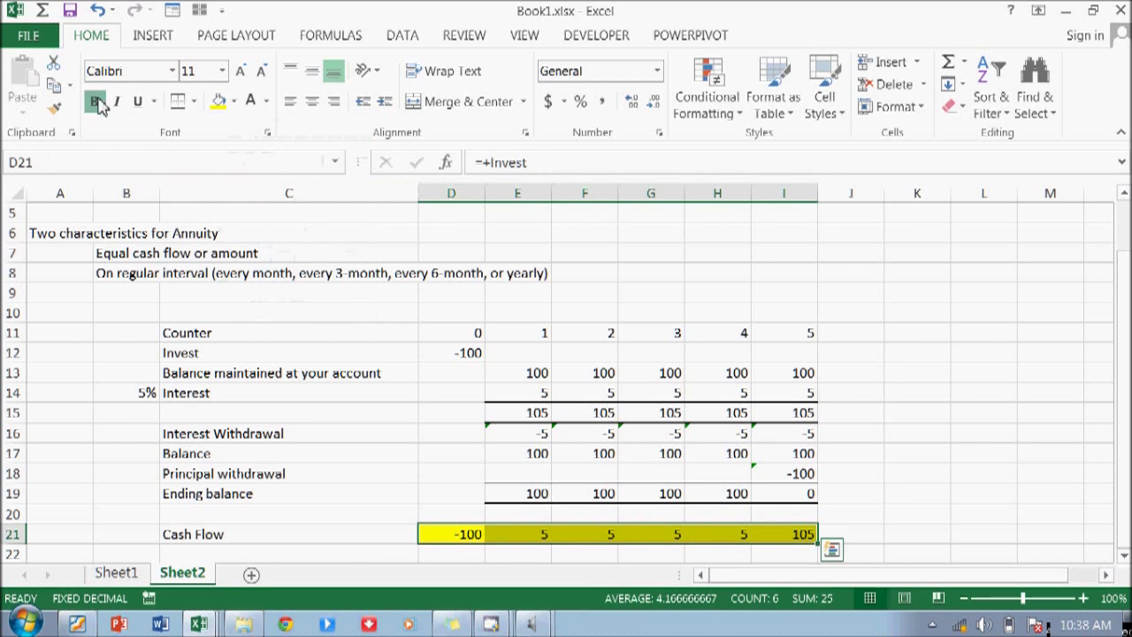
pyautogui.click(119, 103)
pyautogui.click(353, 312)
pyautogui.scroll(-2, 574, 362)
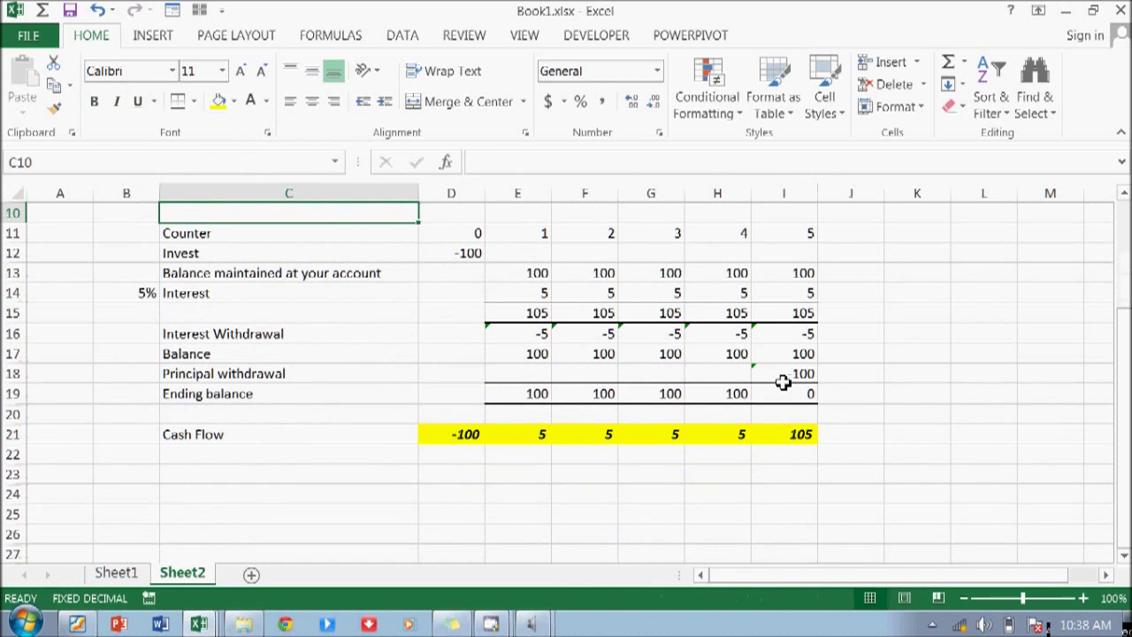
pyautogui.click(191, 475)
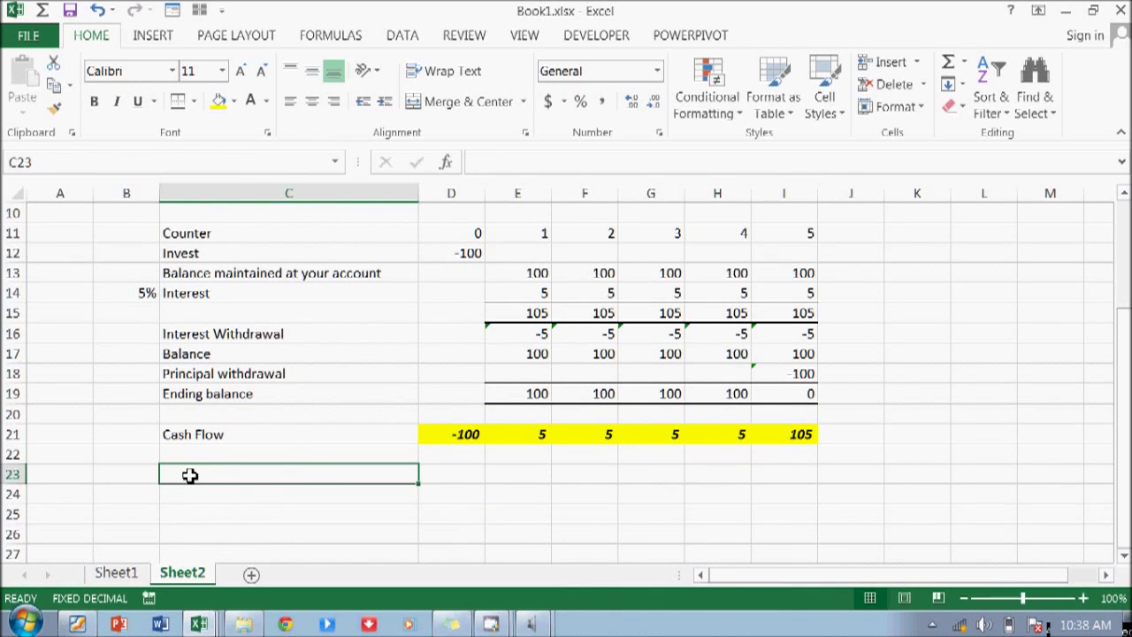
pyautogui.press('Right')
pyautogui.press('Left')
pyautogui.press('Up')
pyautogui.press('Up')
pyautogui.press('Right')
pyautogui.press('Down')
pyautogui.press('Down')
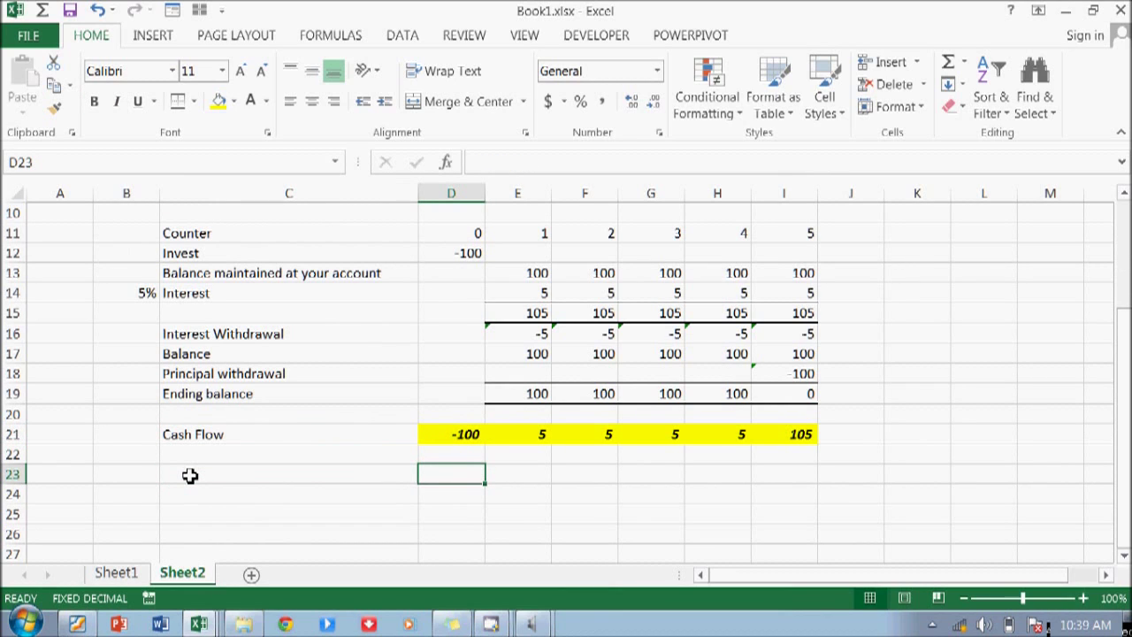
# Label cell C23, two rows below the Cash Flow row, as "Invest"
pyautogui.click(189, 476)
pyautogui.write('In')
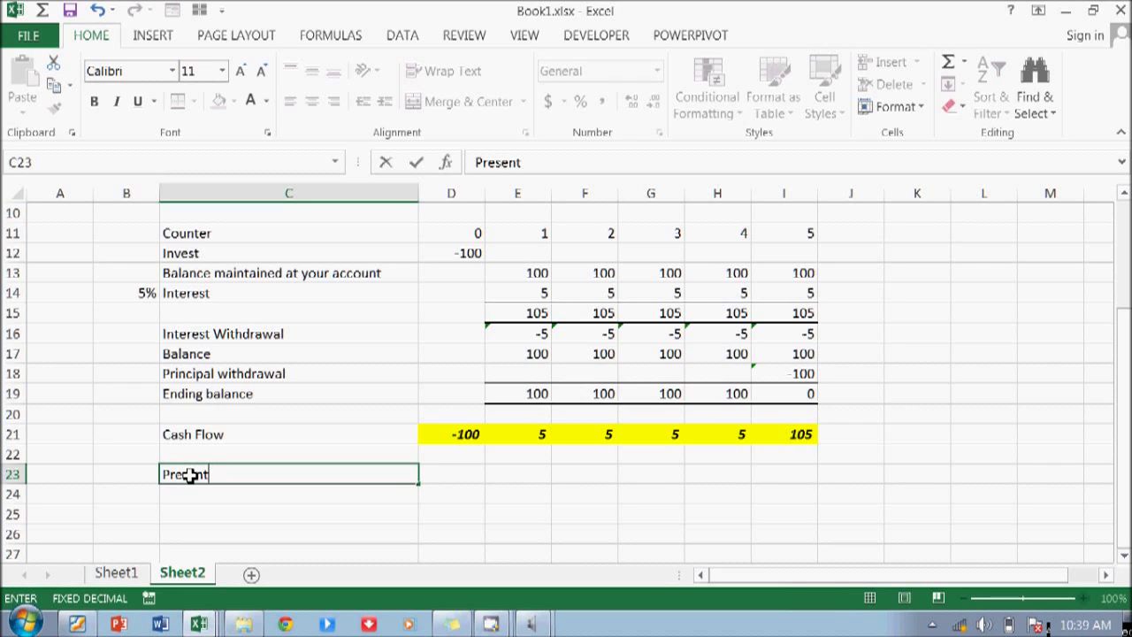
pyautogui.press('BackSpace')
pyautogui.press('BackSpace')
pyautogui.press('BackSpace')
pyautogui.press('BackSpace')
pyautogui.press('BackSpace')
pyautogui.press('BackSpace')
pyautogui.press('BackSpace')
pyautogui.write('Invest')
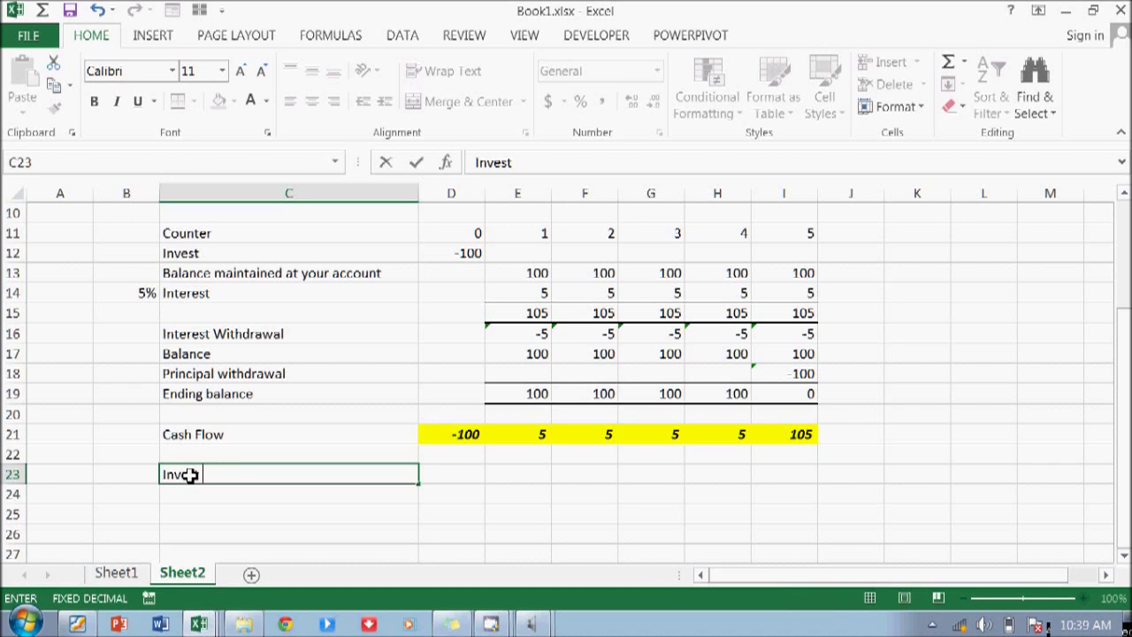
pyautogui.write(' On')
pyautogui.press('Return')
# Enter the invested amount in D23 with the formula =+D21, linking it to the initial cash flow
pyautogui.press('Up')
pyautogui.press('Right')
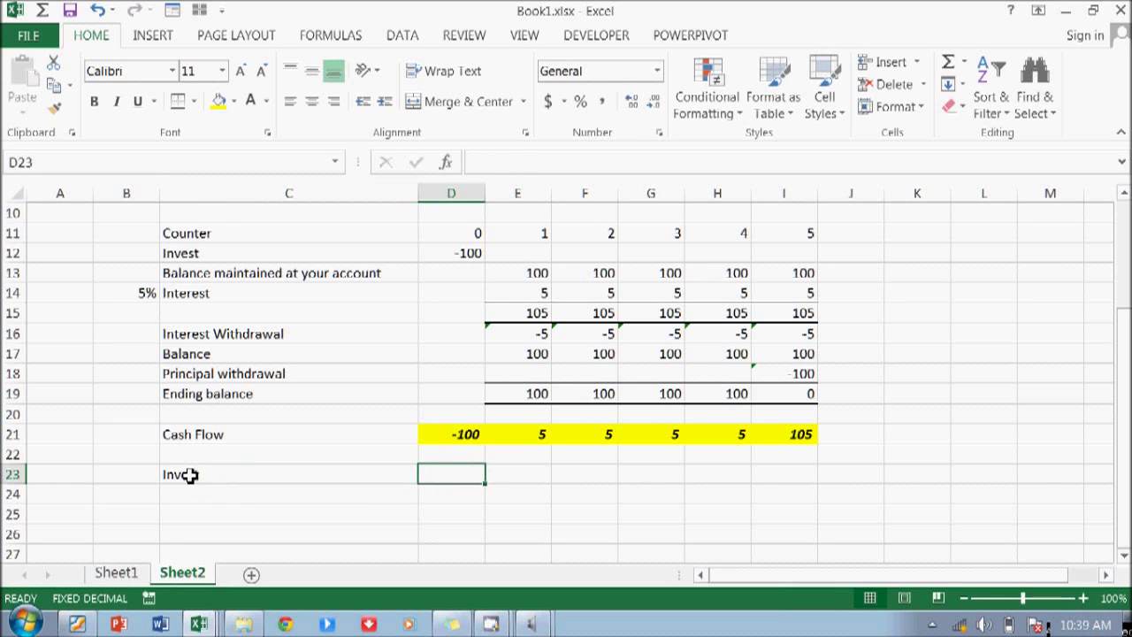
pyautogui.write('+')
pyautogui.press('Up')
pyautogui.press('Up')
pyautogui.press('Return')
# Label cell C24 below "Invest" as "I got"
pyautogui.press('Left')
pyautogui.press('Left')
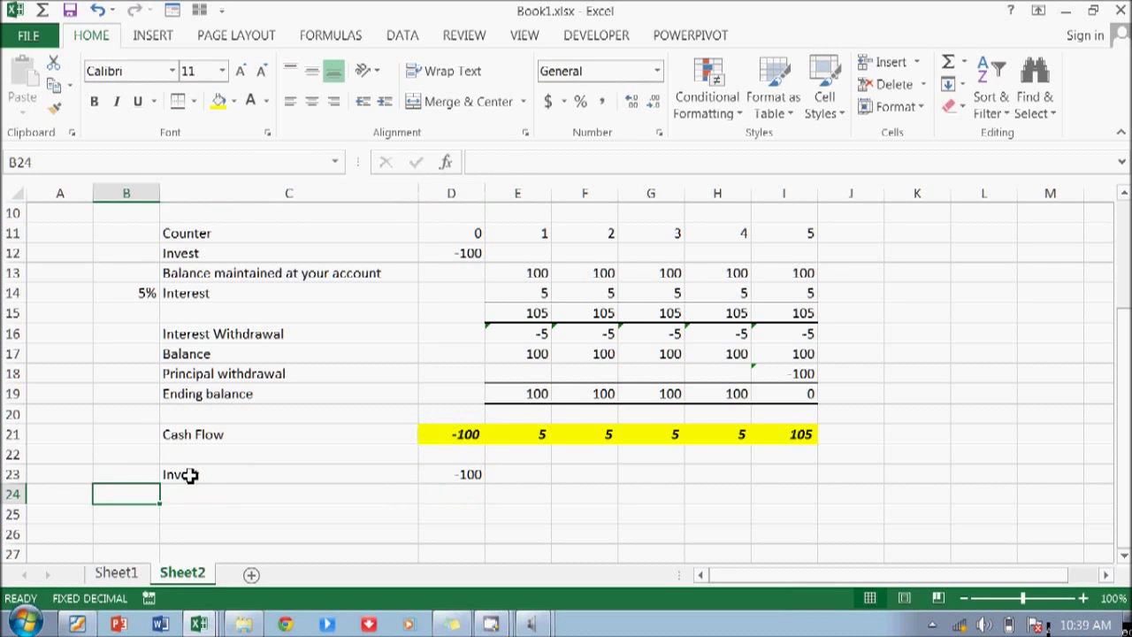
pyautogui.press('Right')
pyautogui.write('I got')
pyautogui.press('Return')
# Enter the formula =E21 in E24 and fill it across to I24 to repeat the cash flows
pyautogui.press('Up')
pyautogui.press('Right')
pyautogui.press('Right')
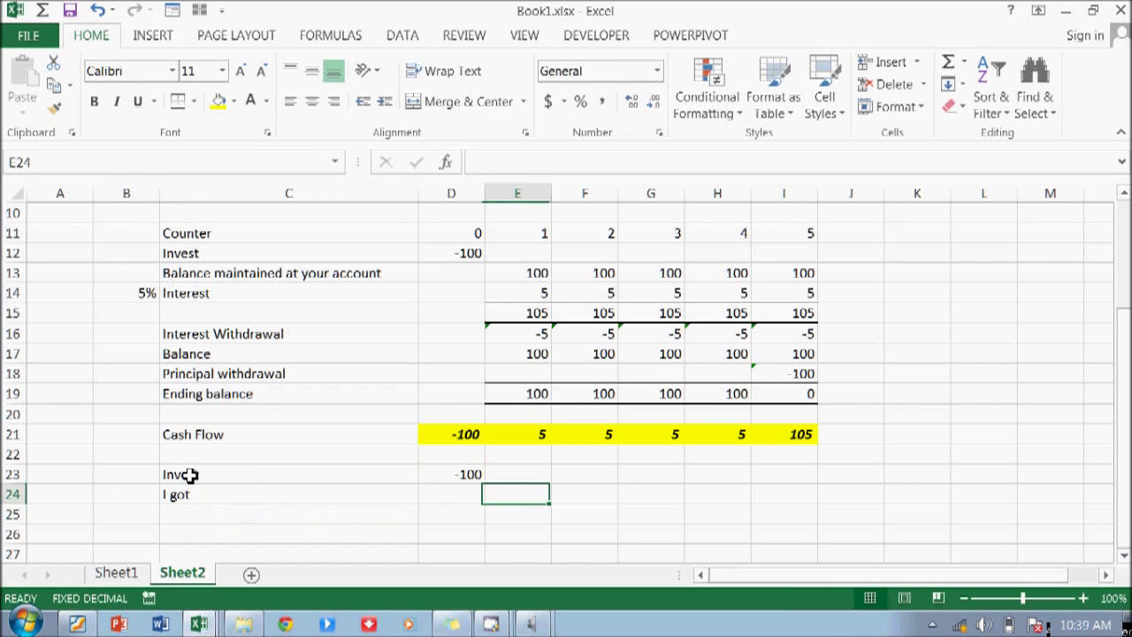
pyautogui.write('=')
pyautogui.press('Up')
pyautogui.press('Up')
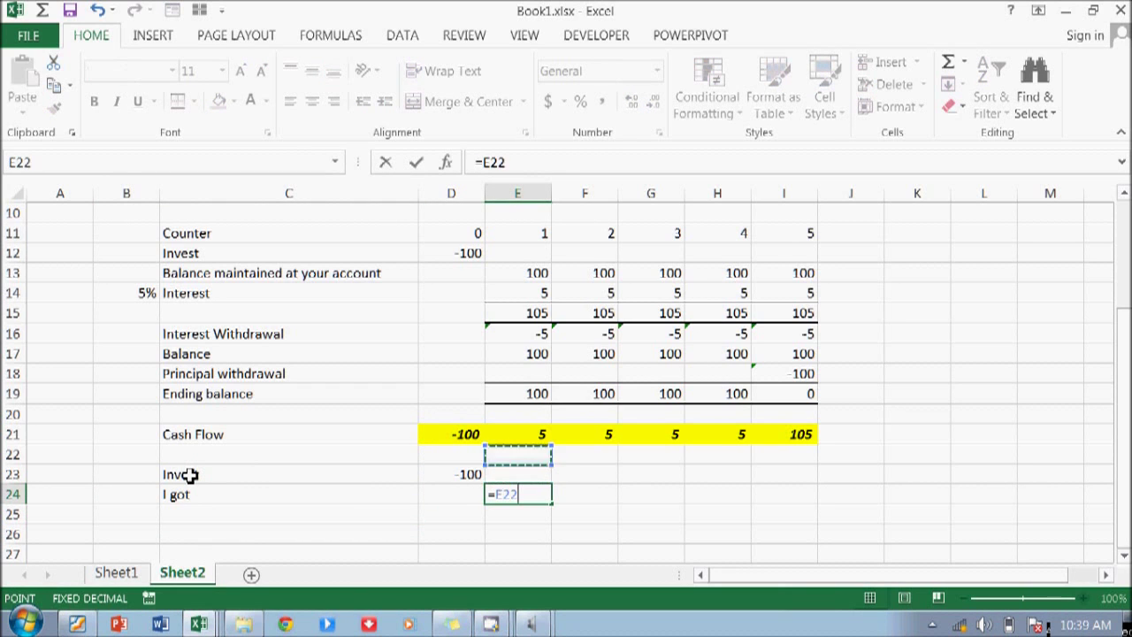
pyautogui.press('Up')
pyautogui.press('Return')
pyautogui.press('Up')
pyautogui.hotkey('shift', 'Right')
pyautogui.hotkey('shift', 'Right')
pyautogui.hotkey('shift', 'Right')
pyautogui.hotkey('shift', 'Right')
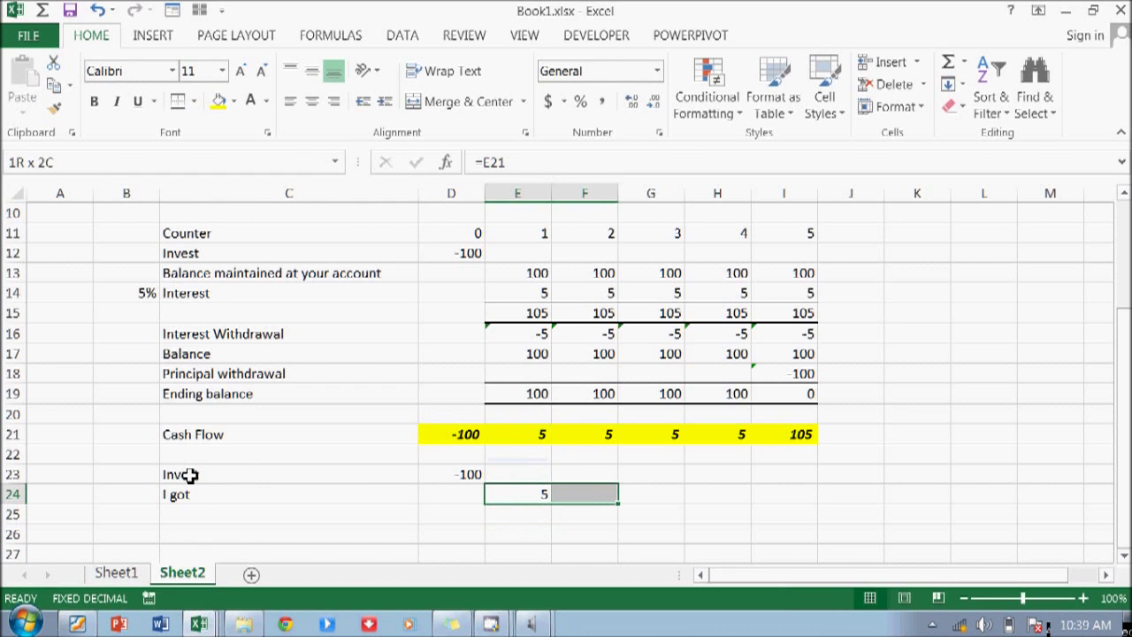
pyautogui.hotkey('ctrl', 'r')
pyautogui.press('Down')
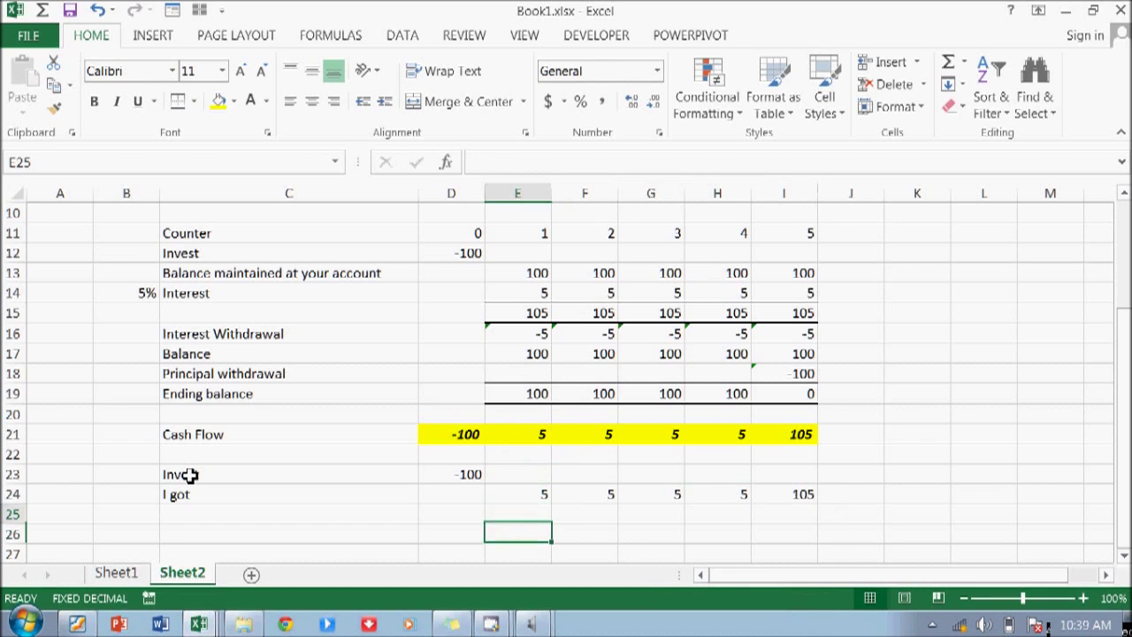
# Change the label in C24 to "I got interest"
pyautogui.press('Up')
pyautogui.press('Left')
pyautogui.press('Left')
pyautogui.press('Left')
pyautogui.press('Right')
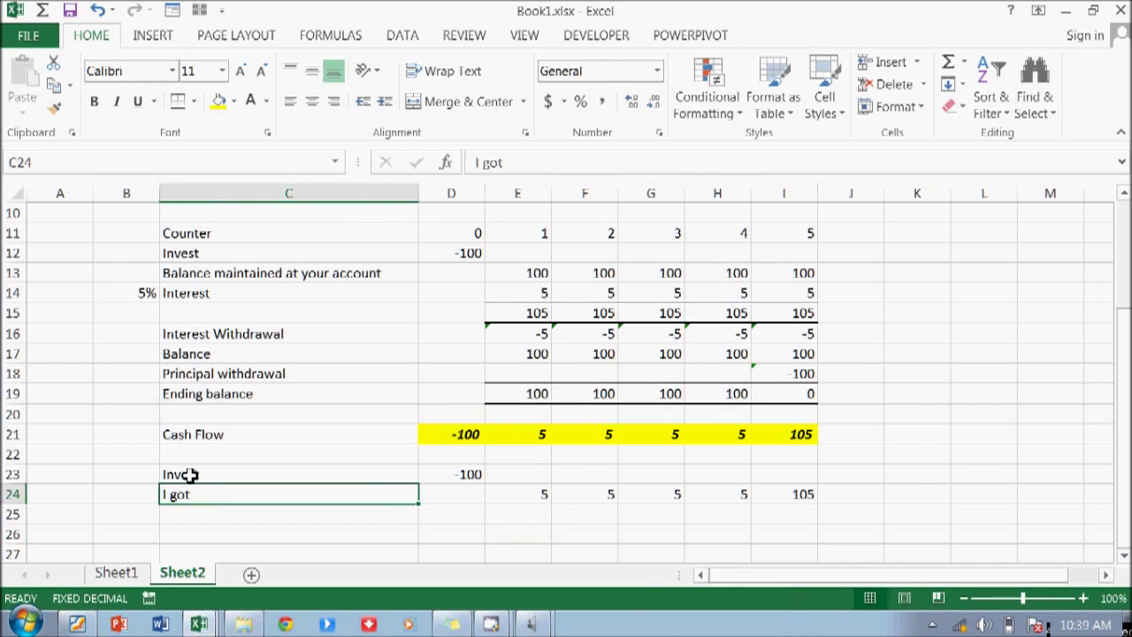
pyautogui.press('BackSpace')
pyautogui.write('I got interest')
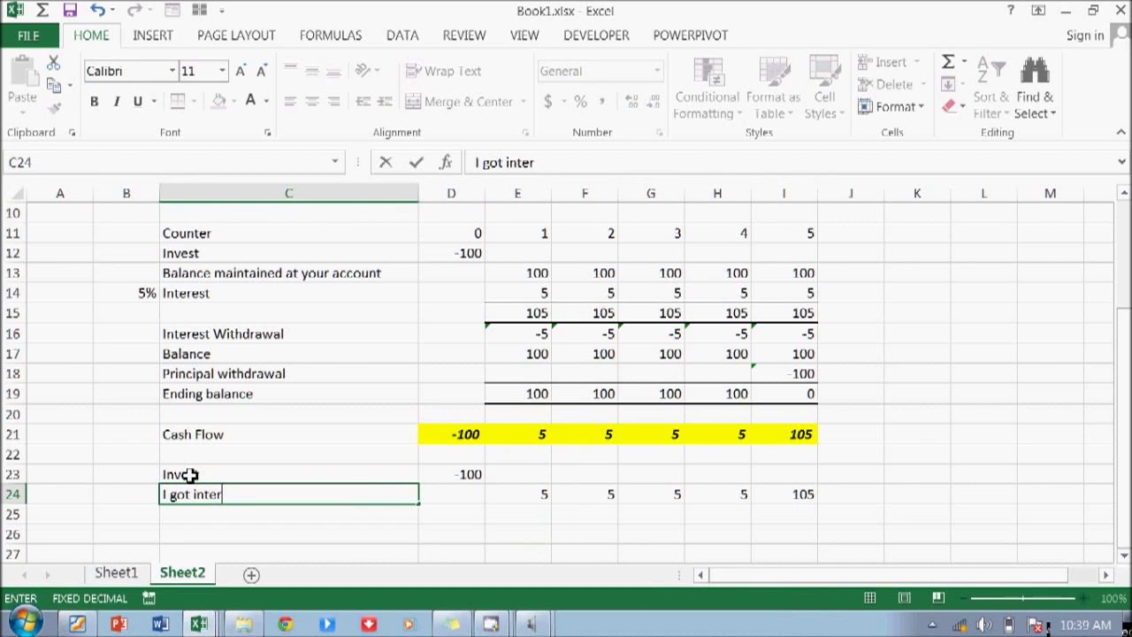
pyautogui.press('Return')
# Label cell C25 as "I got my principal back"
pyautogui.write('I got ')
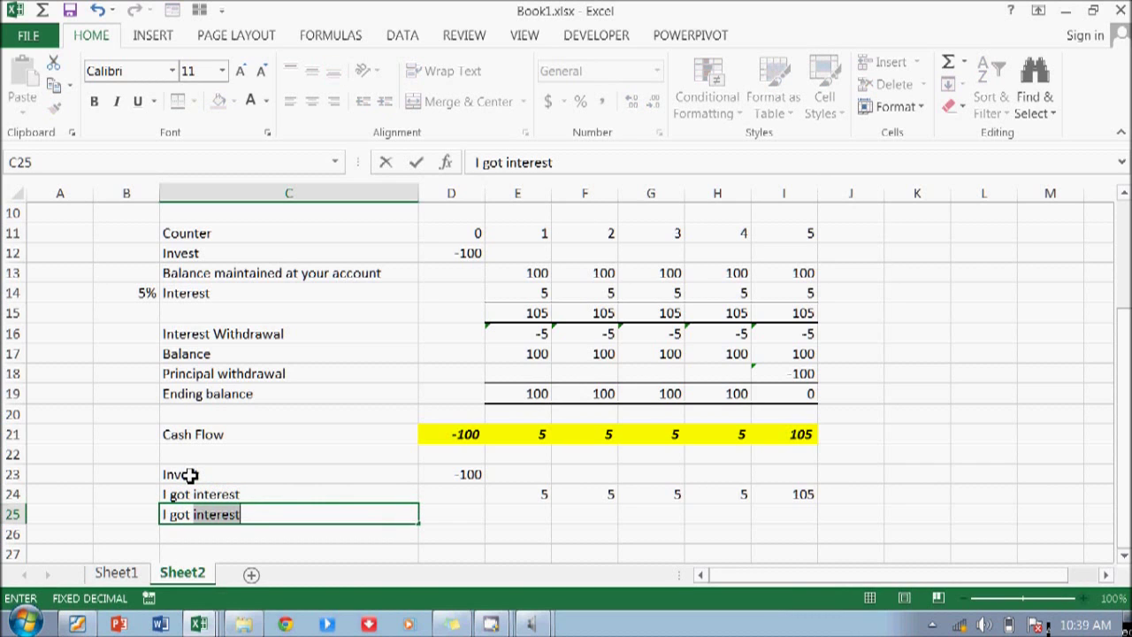
pyautogui.write('my')
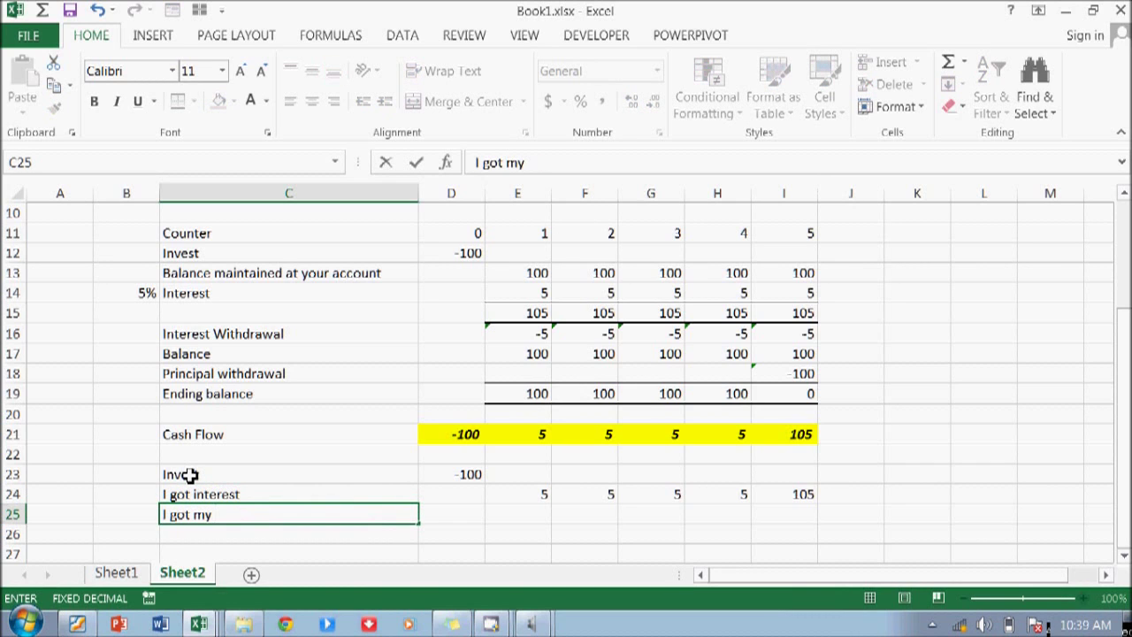
pyautogui.write(' money')
pyautogui.press('BackSpace')
pyautogui.press('BackSpace')
pyautogui.press('BackSpace')
pyautogui.press('BackSpace')
pyautogui.press('BackSpace')
pyautogui.write('p')
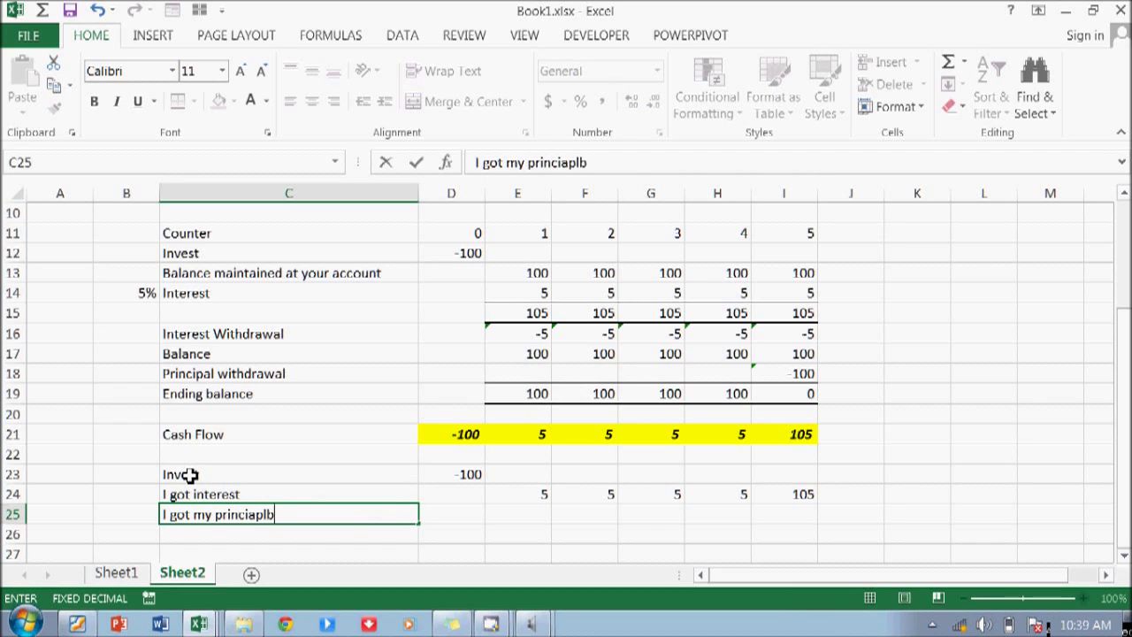
pyautogui.write('rincipa')
pyautogui.press('BackSpace')
pyautogui.write('pal back')
pyautogui.press('Return')
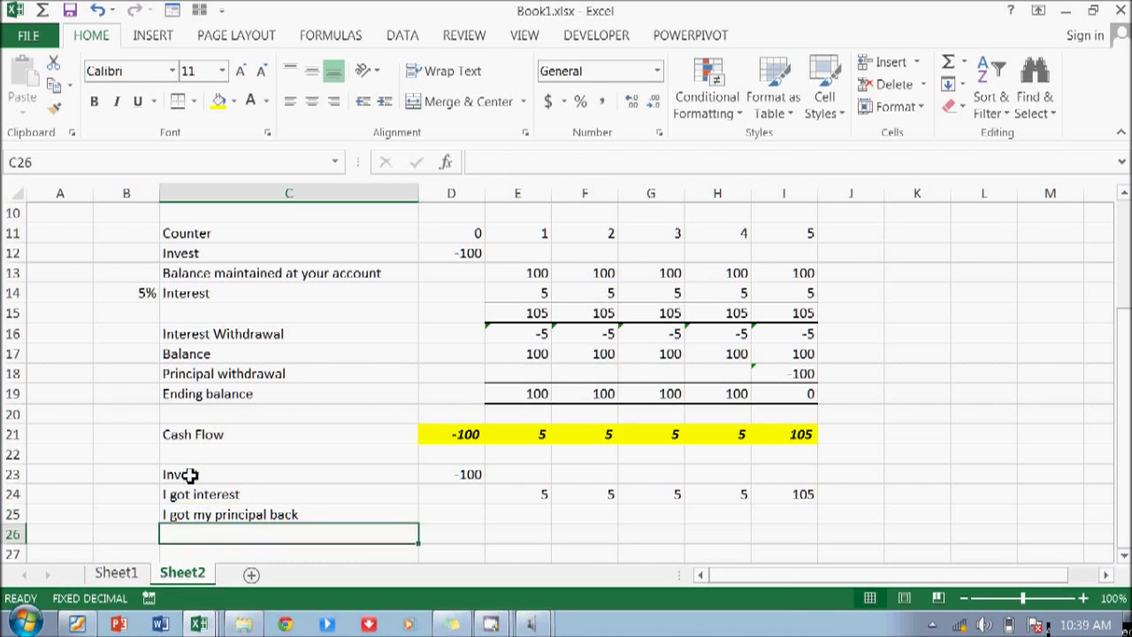
pyautogui.press('Up')
pyautogui.press('Right')
pyautogui.press('Right')
pyautogui.press('Right')
pyautogui.press('Up')
pyautogui.press('Right')
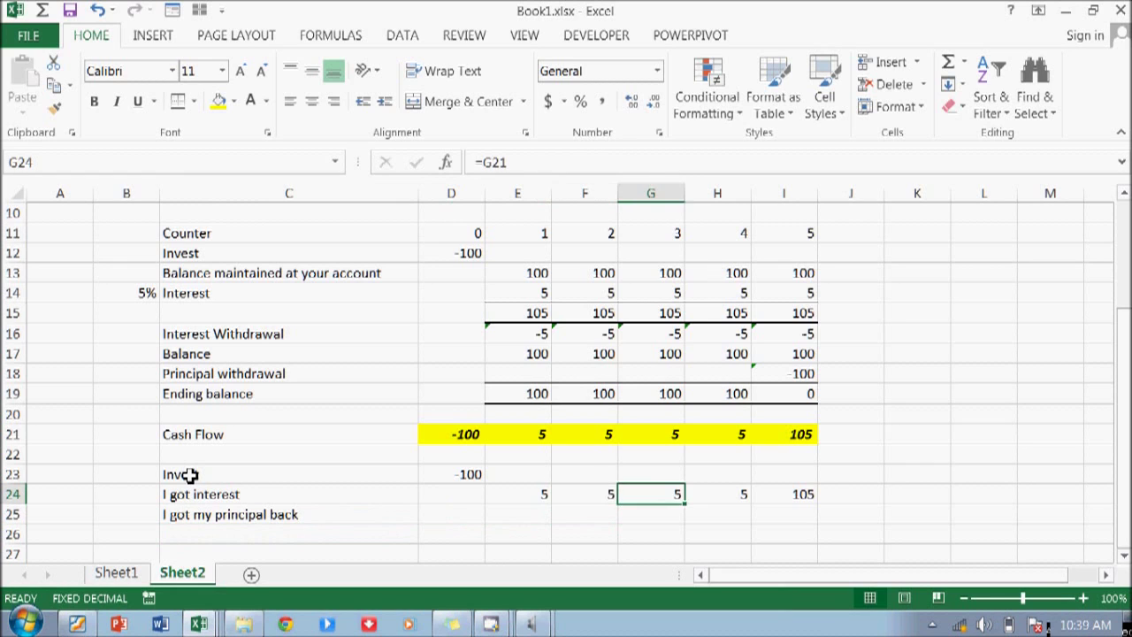
pyautogui.press('Left')
pyautogui.press('Left')
pyautogui.write('=')
pyautogui.press('Up')
pyautogui.press('Up')
pyautogui.press('Up')
pyautogui.press('Up')
pyautogui.press('Up')
pyautogui.press('Up')
pyautogui.press('Up')
pyautogui.press('Up')
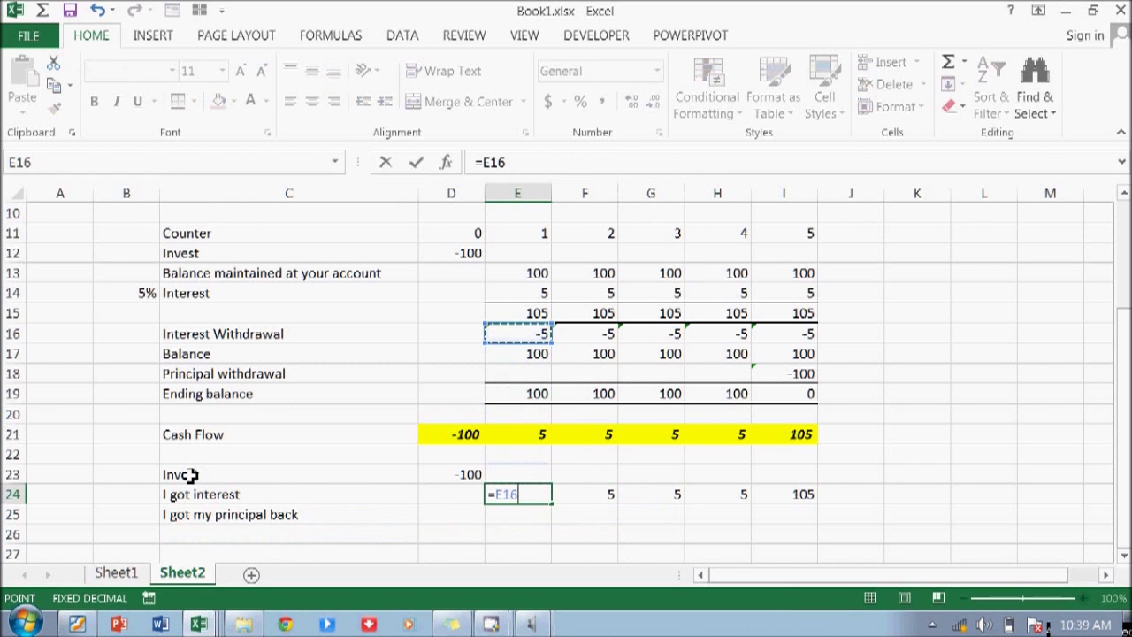
pyautogui.press('Escape')
# Replace the formula in E24 with -E16 so it takes the interest withdrawal as a positive amount
pyautogui.write('-')
pyautogui.press('Up')
pyautogui.press('Up')
pyautogui.press('Up')
pyautogui.press('Up')
pyautogui.press('Up')
pyautogui.press('Up')
pyautogui.press('Up')
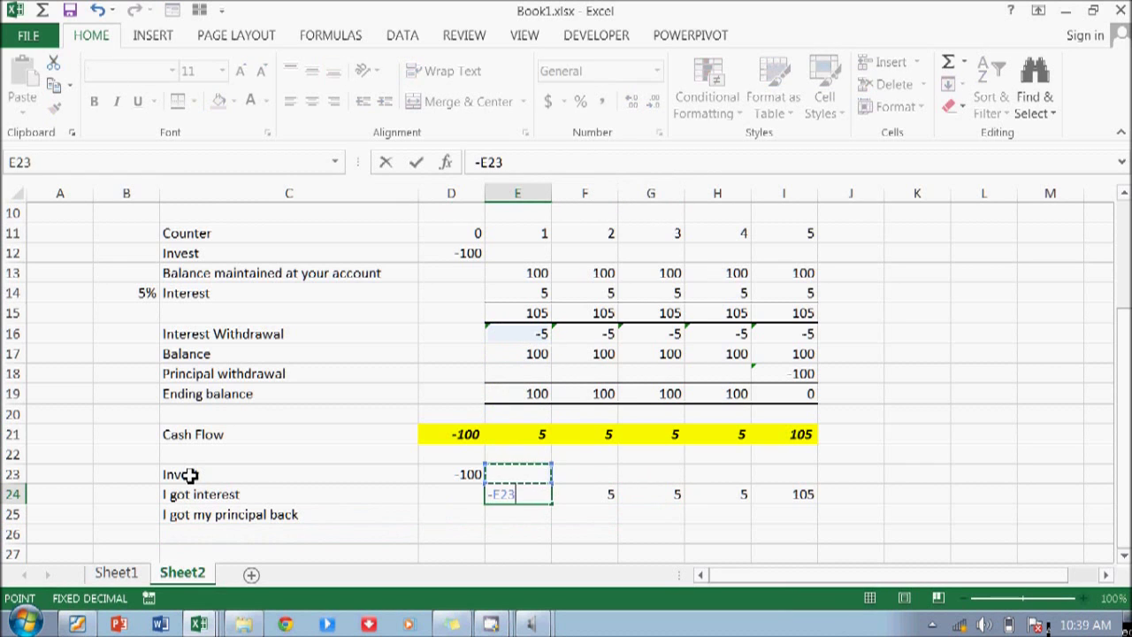
pyautogui.press('Up')
pyautogui.press('Return')
# Fill the interest formula from E24 across to I24
pyautogui.press('Up')
pyautogui.hotkey('shift', 'Right')
pyautogui.hotkey('shift', 'Right')
pyautogui.hotkey('shift', 'Right')
pyautogui.hotkey('shift', 'Right')
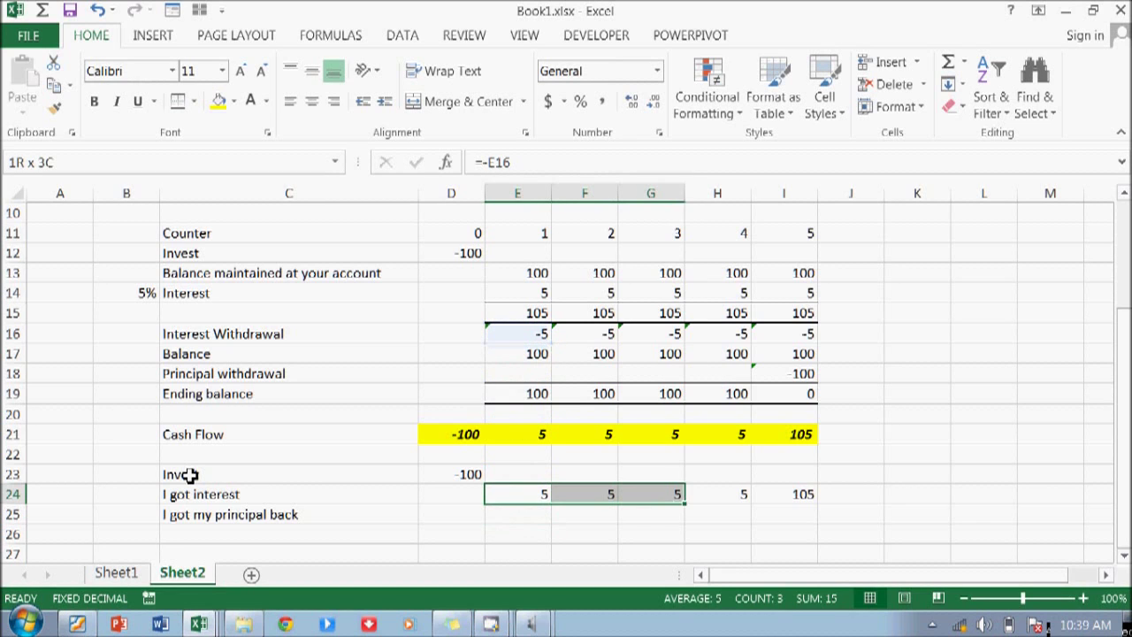
pyautogui.hotkey('ctrl', 'r')
pyautogui.press('Down')
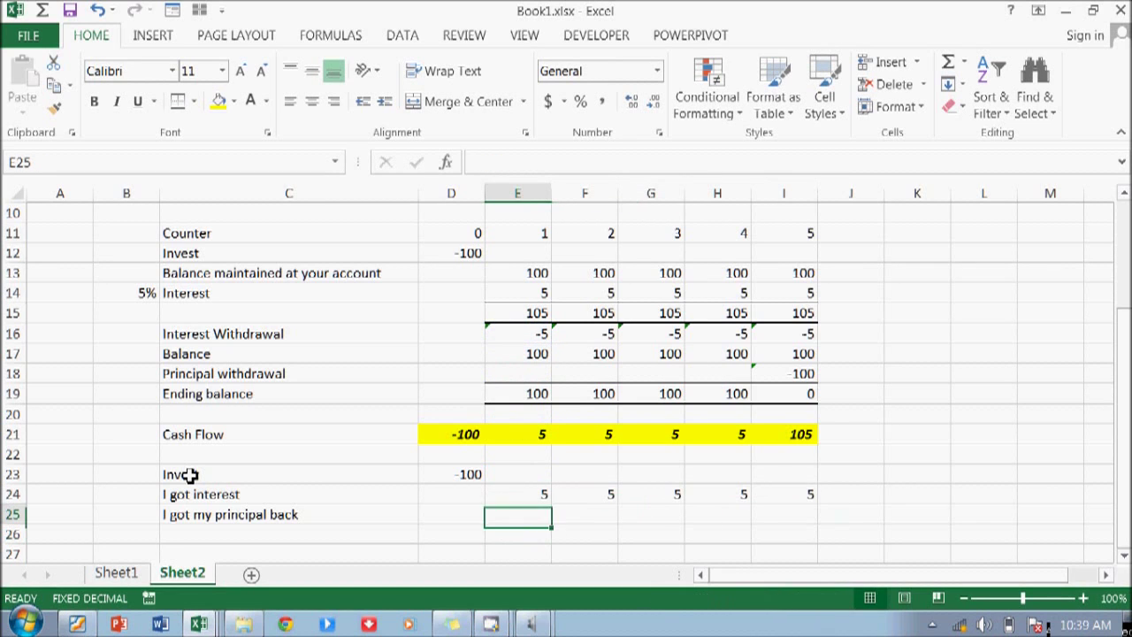
pyautogui.press('Right')
pyautogui.press('Right')
pyautogui.press('Right')
pyautogui.press('Right')
pyautogui.press('Right')
pyautogui.press('Left')
pyautogui.write('=')
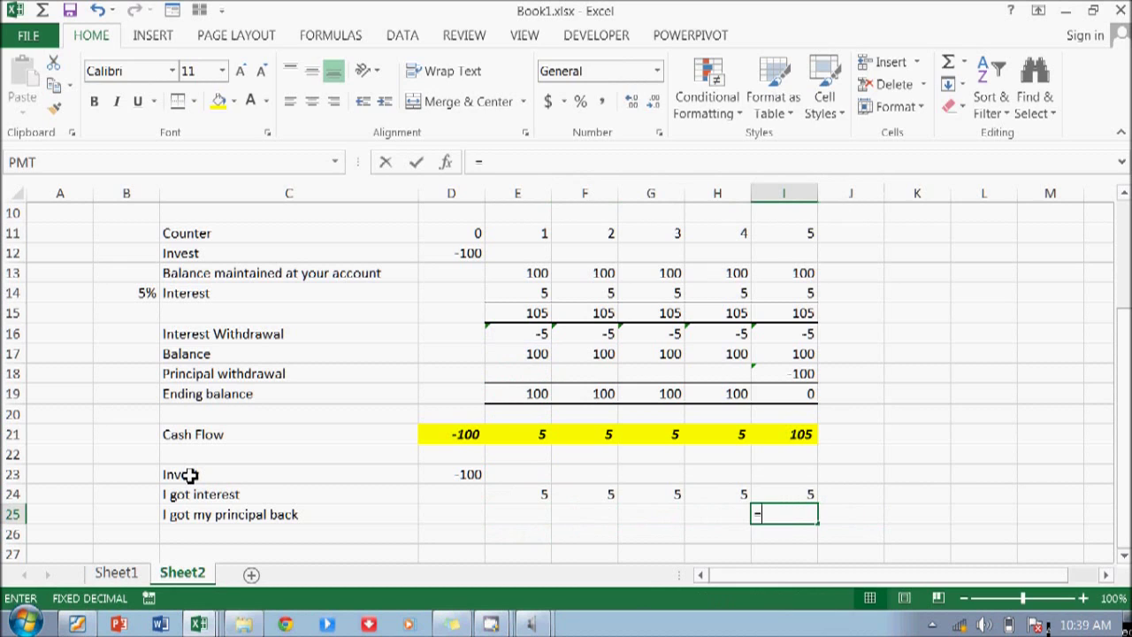
pyautogui.press('Up')
pyautogui.press('Up')
pyautogui.press('Up')
pyautogui.press('Up')
pyautogui.press('Up')
pyautogui.press('Escape')
# Try to enter the returned principal in I25 with the formula -I17
pyautogui.write('-')
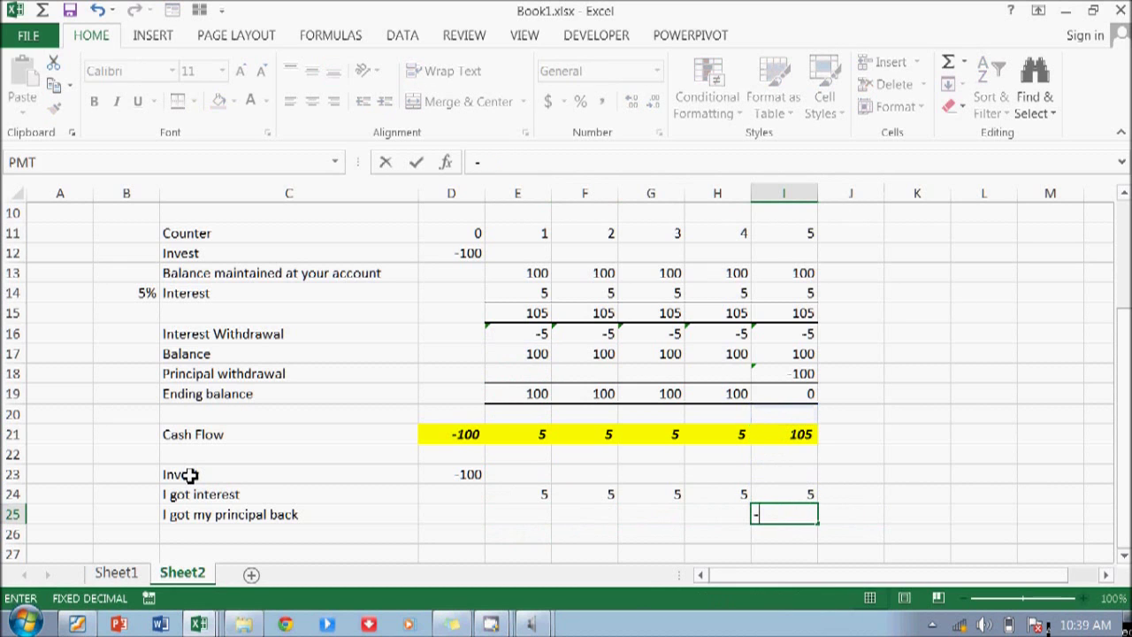
pyautogui.press('Up')
pyautogui.press('Up')
pyautogui.press('Up')
pyautogui.press('Up')
pyautogui.press('Up')
pyautogui.press('Up')
pyautogui.press('Up')
pyautogui.press('Up')
pyautogui.press('Return')
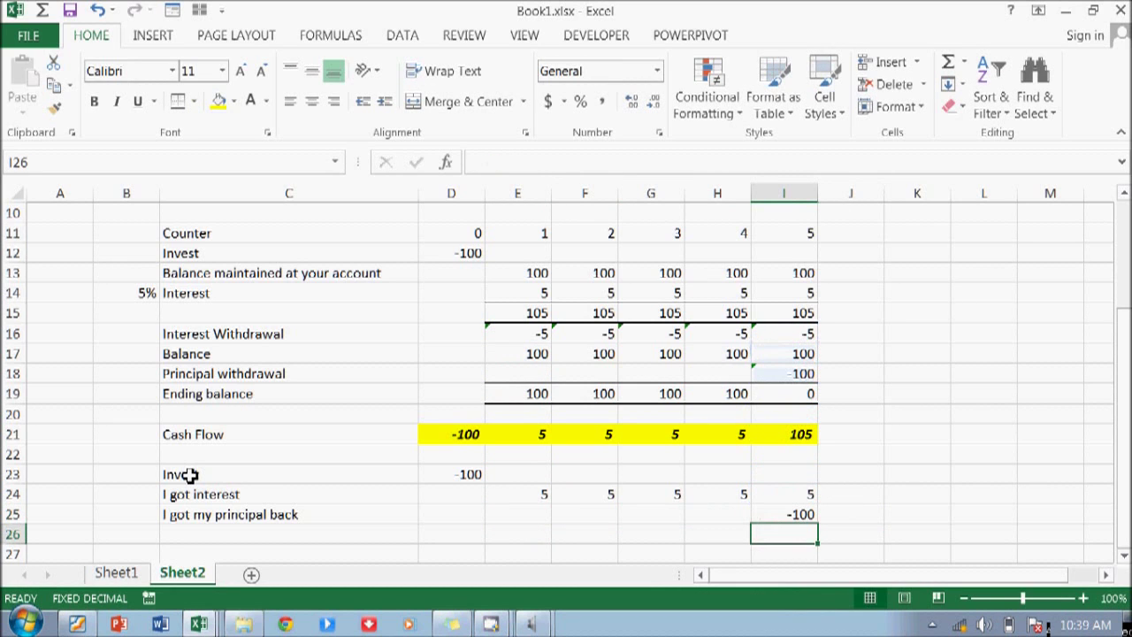
# Enter the period 5 returned principal in I25 with the formula -I18, referencing the principal withdrawal
pyautogui.press('Up')
pyautogui.write('-')
pyautogui.press('Up')
pyautogui.press('Up')
pyautogui.press('Up')
pyautogui.press('Up')
pyautogui.press('Up')
pyautogui.press('Up')
pyautogui.press('Up')
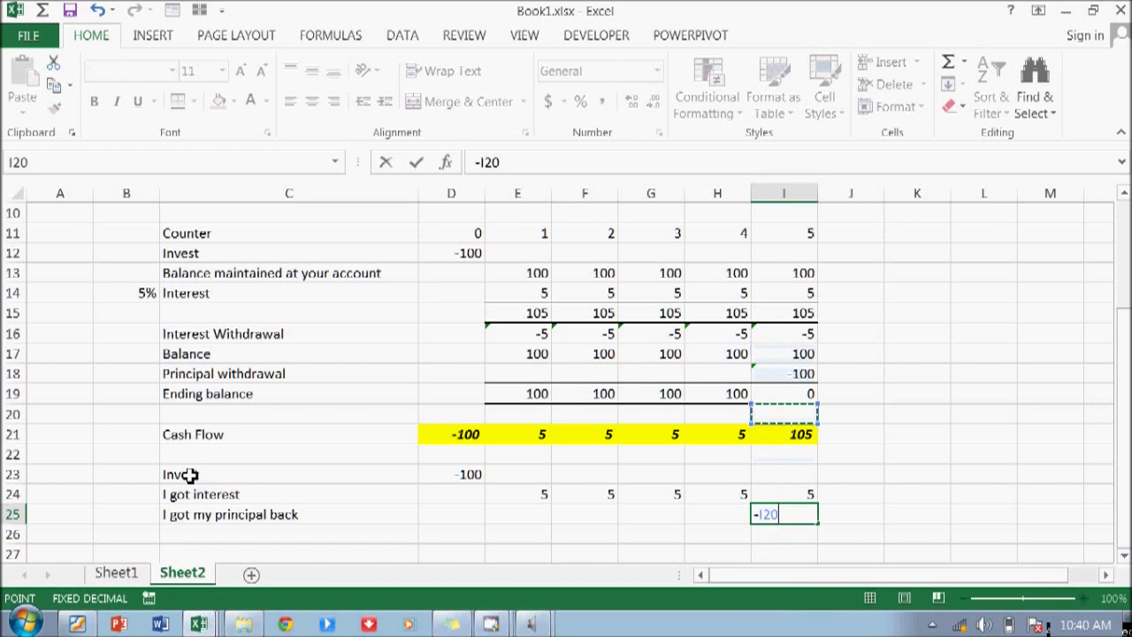
pyautogui.press('Return')
pyautogui.press('Up')
pyautogui.press('Down')
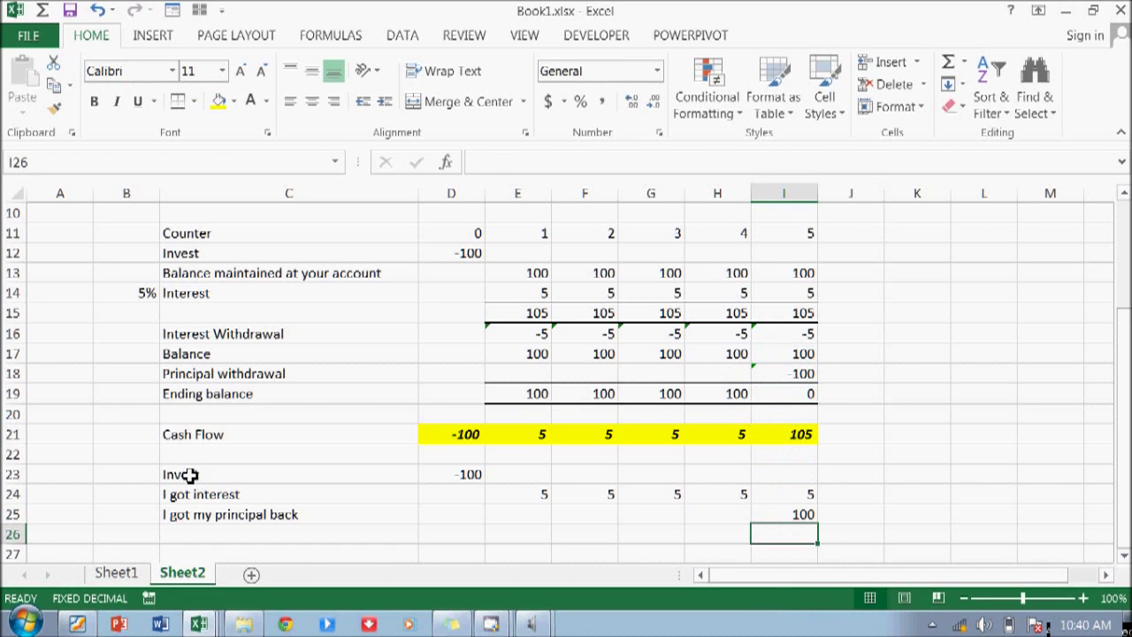
# Write the text "PV (100) = PV (5-year annuity of $5 per year) + PV($100 in 5 years)" in cell C27
pyautogui.press('Left')
pyautogui.press('Left')
pyautogui.press('Left')
pyautogui.press('Left')
pyautogui.press('Left')
pyautogui.press('Down')
pyautogui.press('Down')
pyautogui.press('Left')
pyautogui.press('Up')
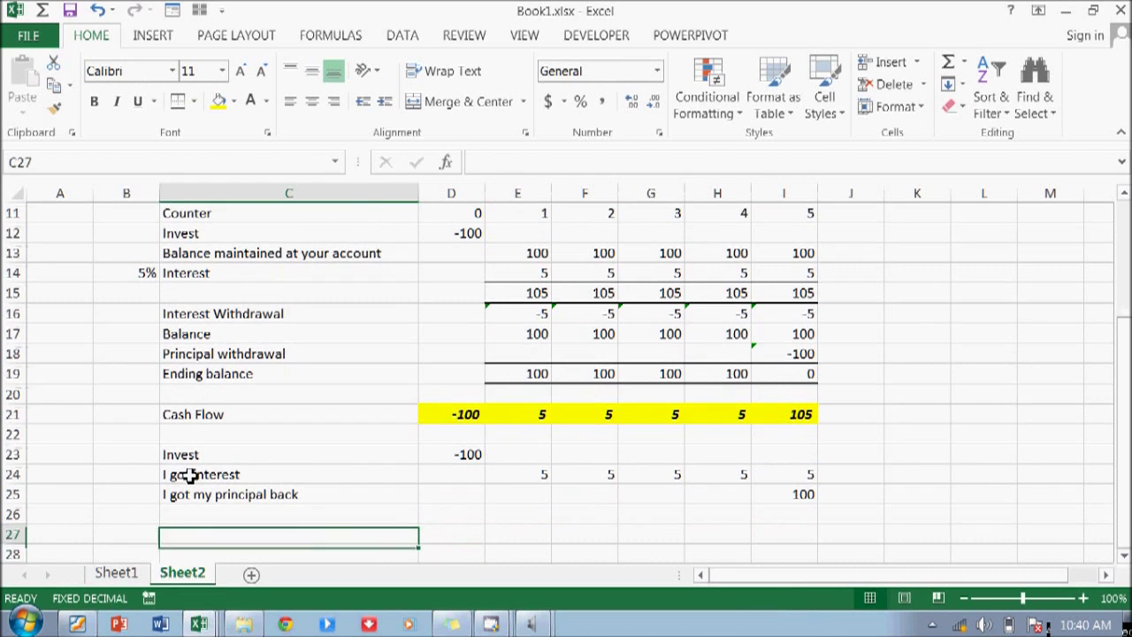
pyautogui.write('PV (100) = PV (')
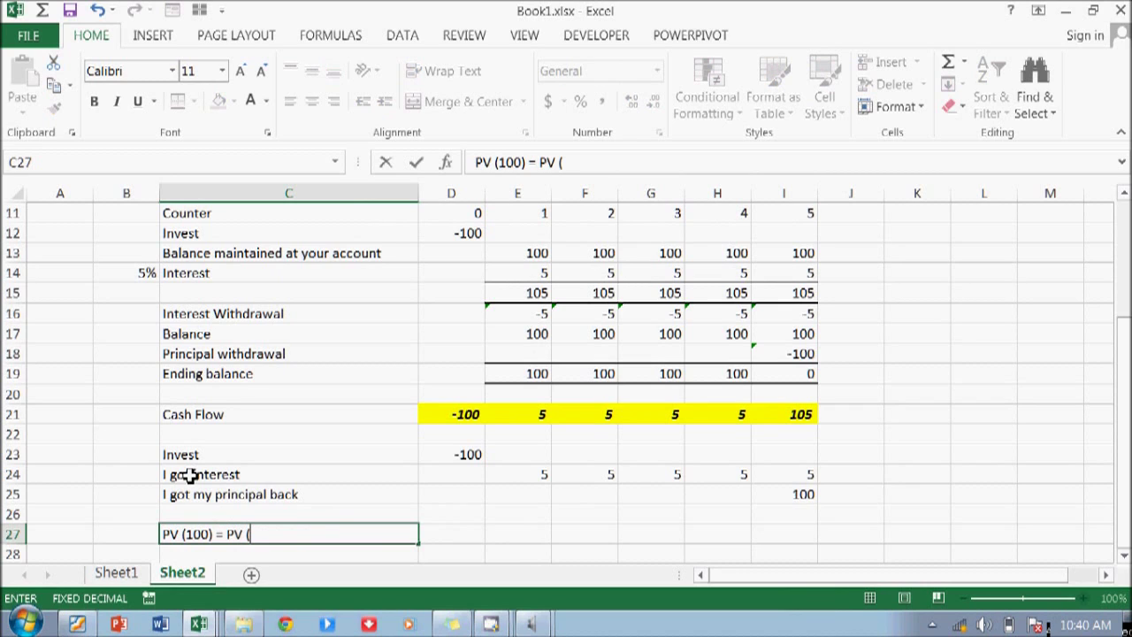
pyautogui.write('year')
pyautogui.press('BackSpace')
pyautogui.press('BackSpace')
pyautogui.press('BackSpace')
pyautogui.write('-year annuity of $5')
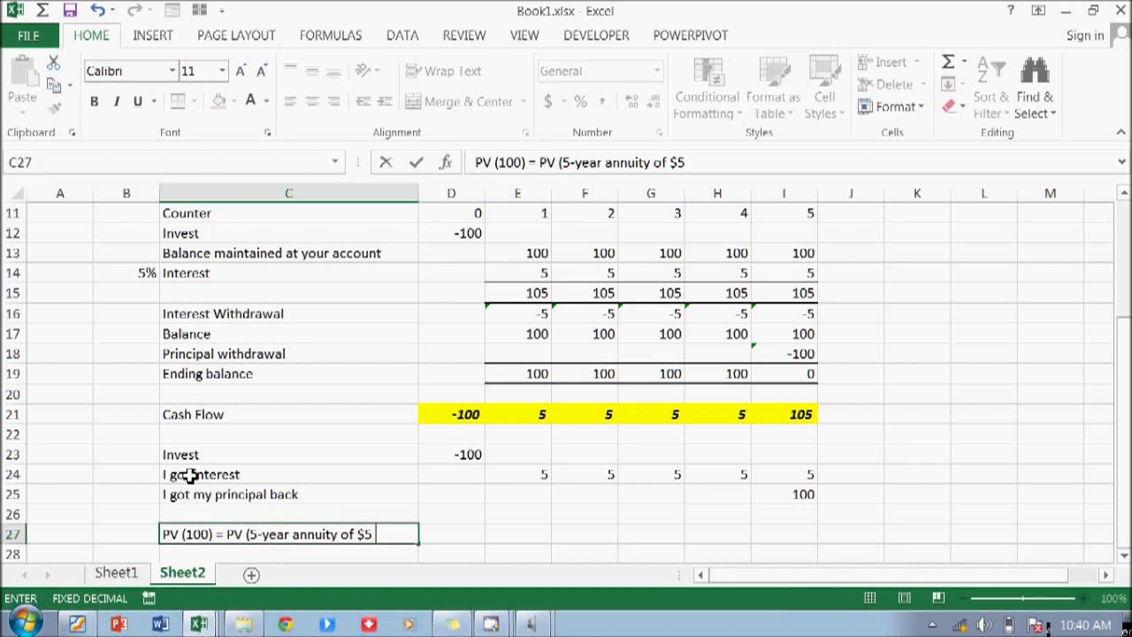
pyautogui.write(' per ye')
pyautogui.press('BackSpace')
pyautogui.press('BackSpace')
pyautogui.write('ye')
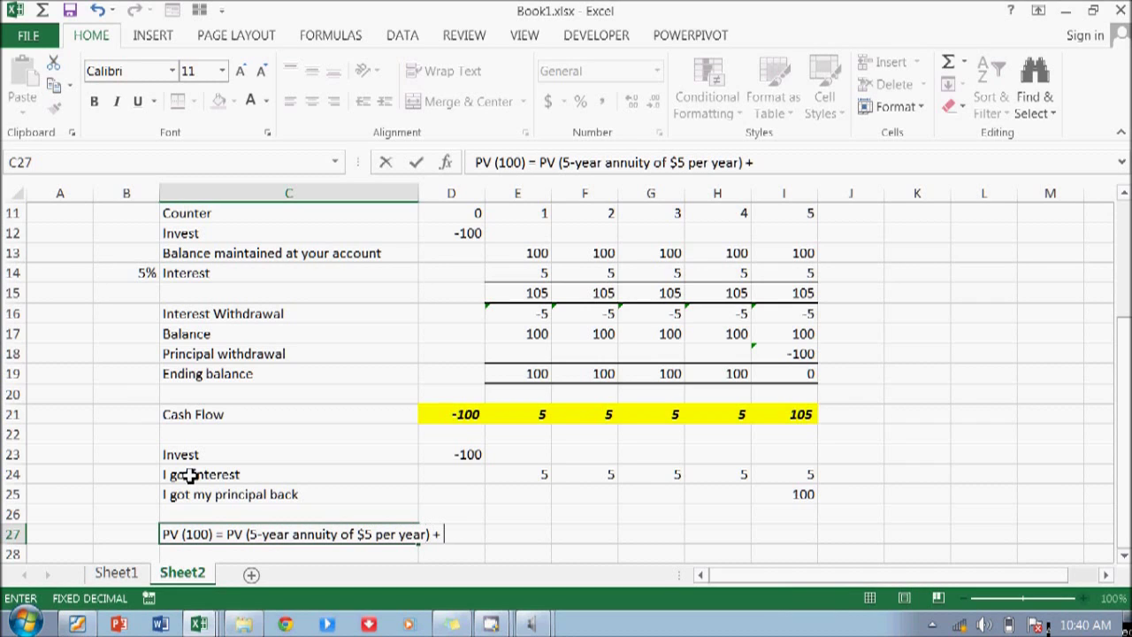
pyautogui.write('ar) + (')
pyautogui.press('BackSpace')
pyautogui.write('PV($100')
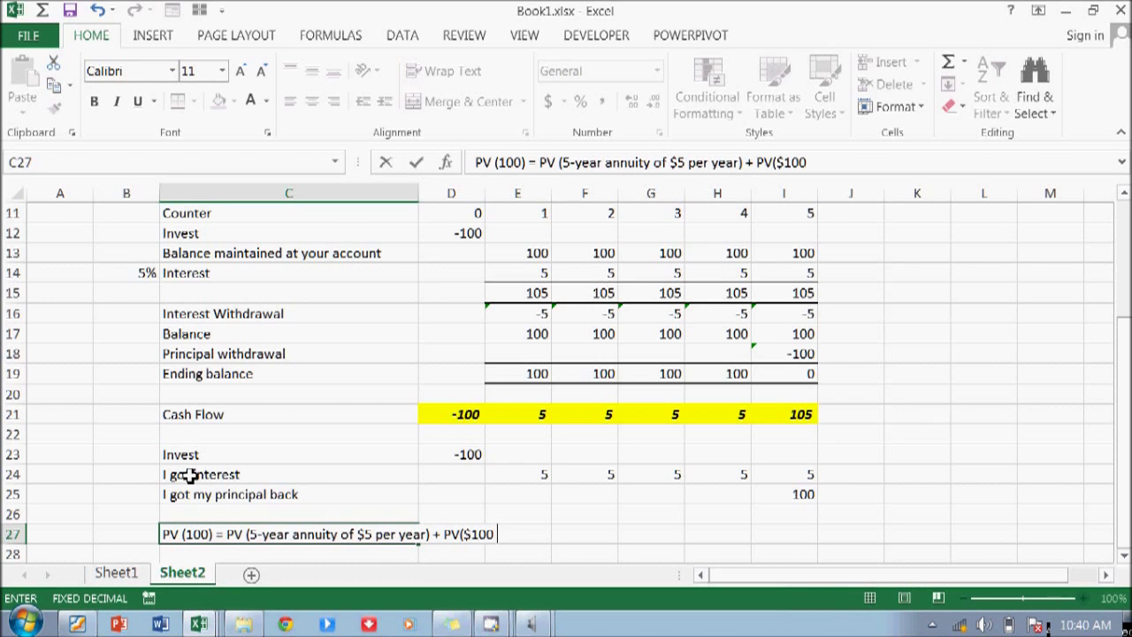
pyautogui.write('in 5 yea')
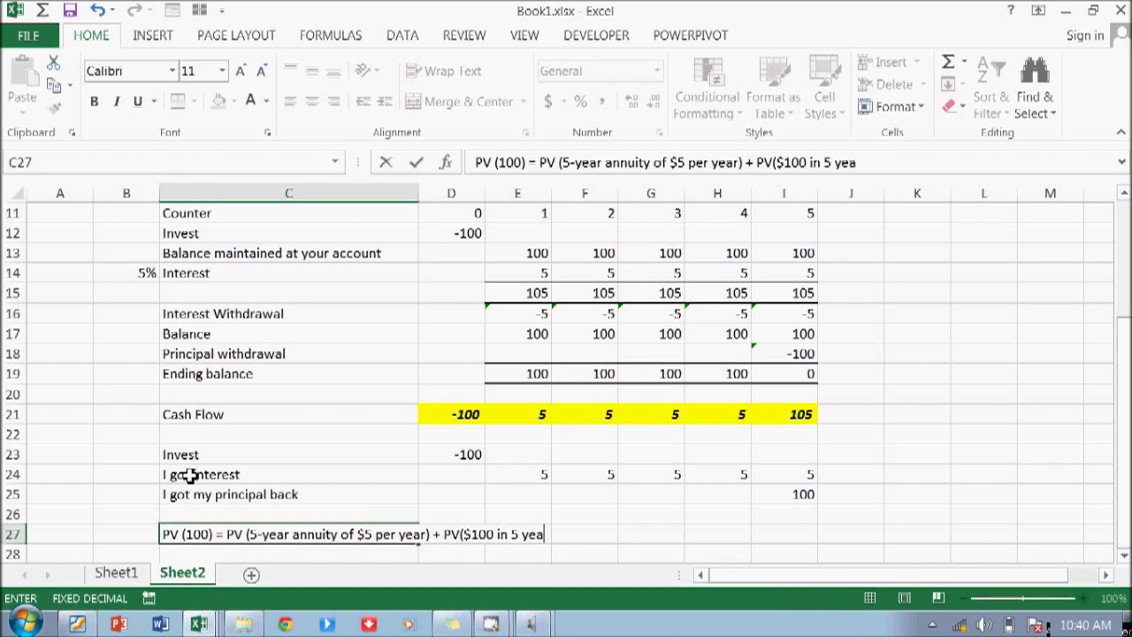
pyautogui.write('rs)')
pyautogui.press('Return')
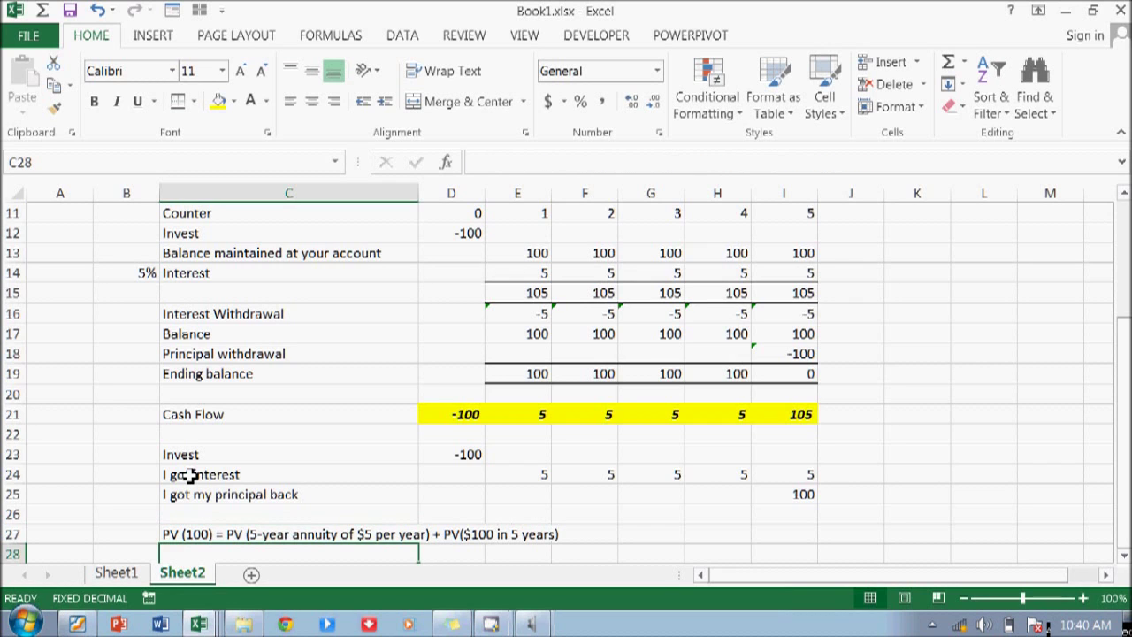
pyautogui.press('Up')
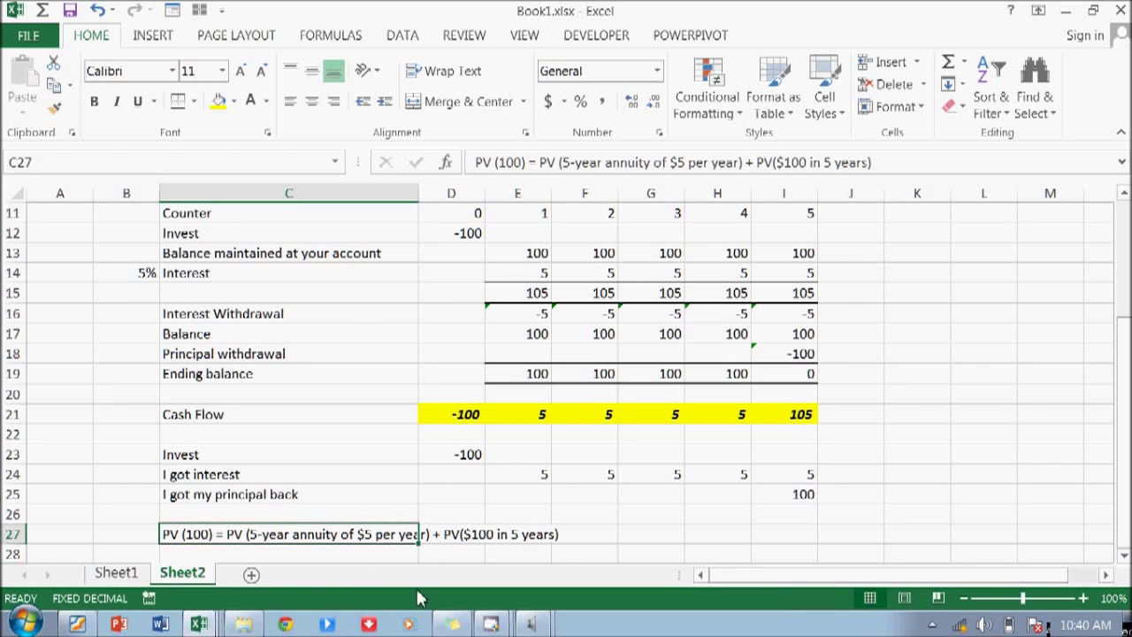
# Format the counter values in D11:I11 with a light grey fill, bold text and centered alignment
pyautogui.scroll(-2, 289, 487)
pyautogui.click(470, 355)
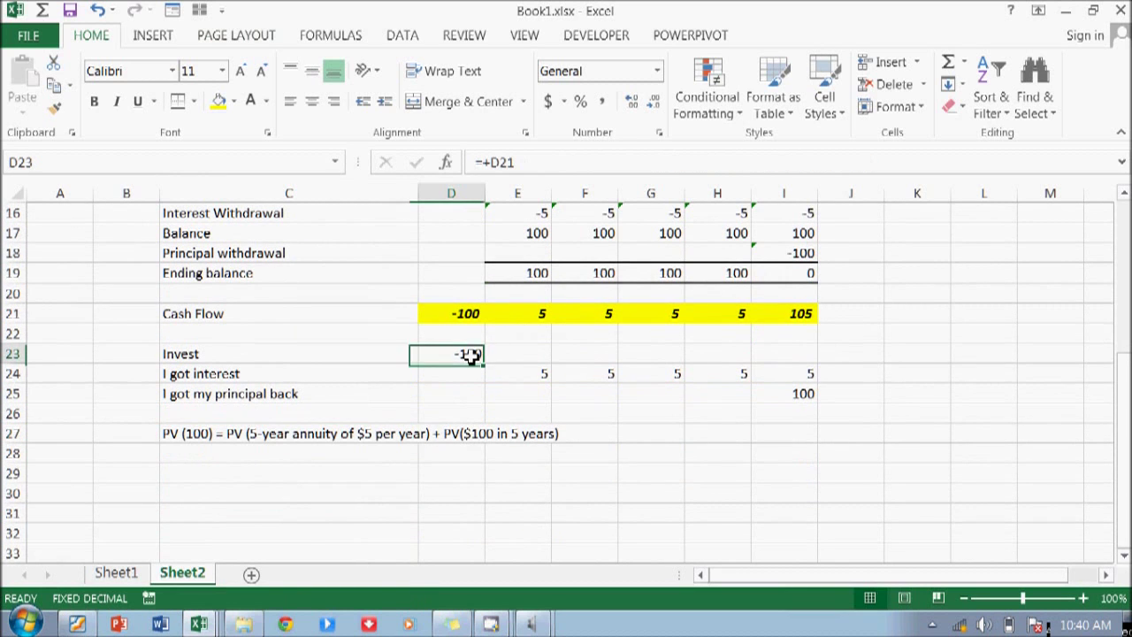
pyautogui.scroll(4, 464, 314)
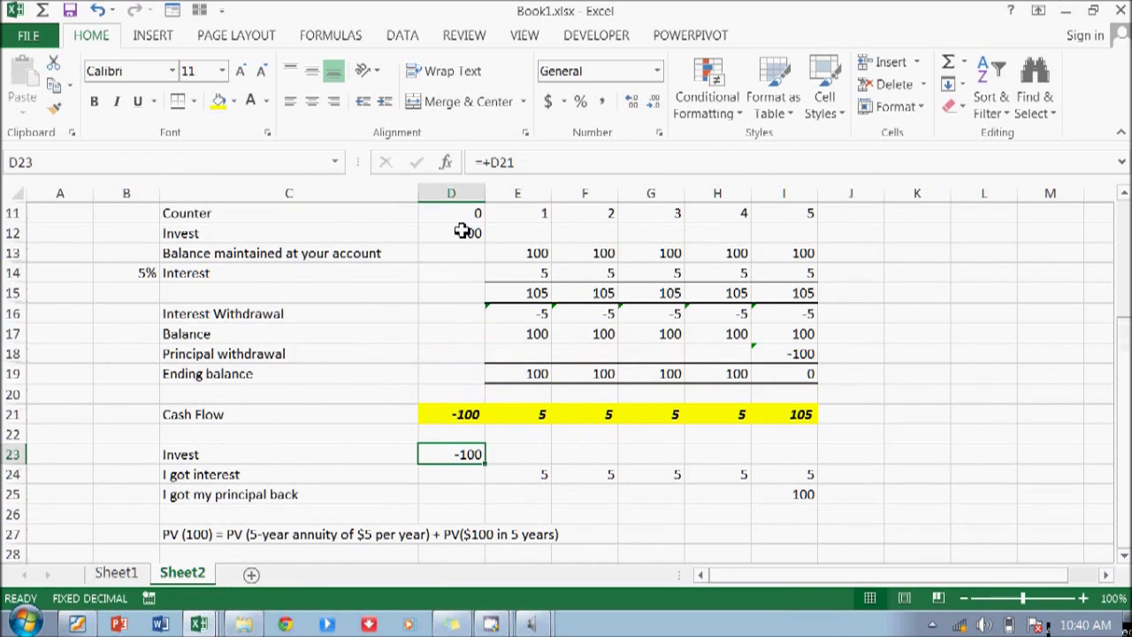
pyautogui.moveTo(469, 318); pyautogui.dragTo(775, 313)
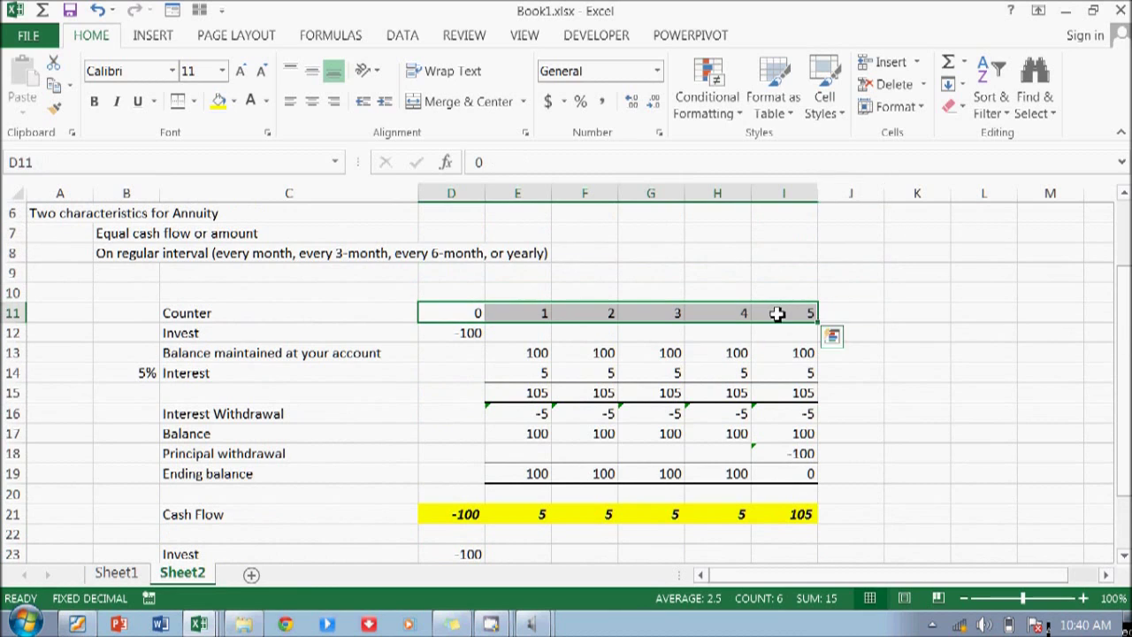
pyautogui.click(235, 103)
pyautogui.click(216, 193)
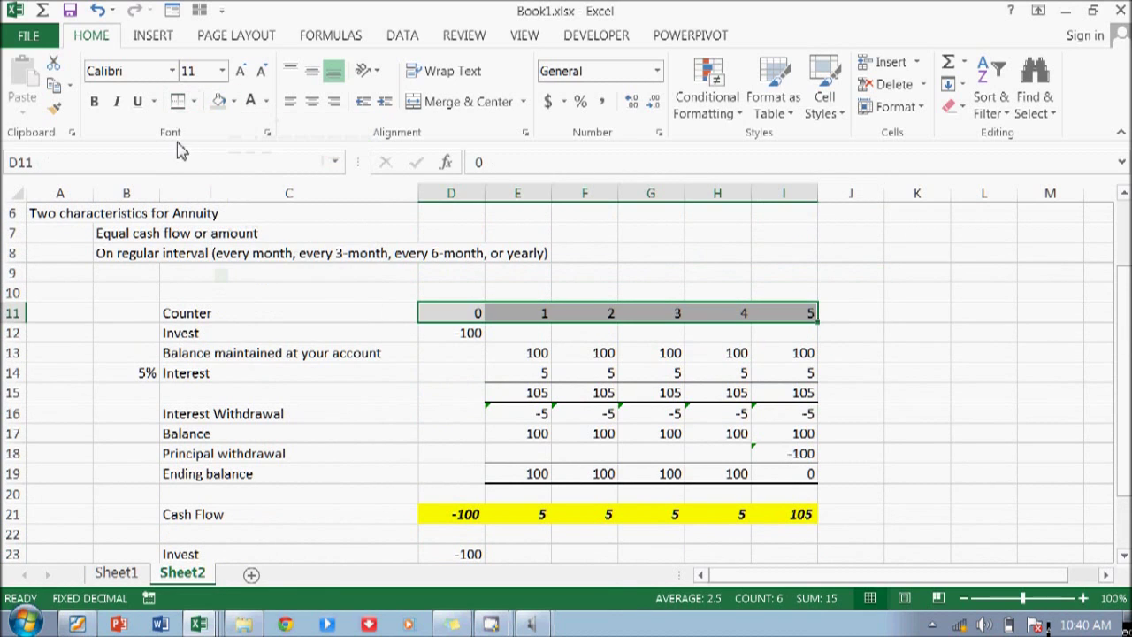
pyautogui.click(94, 101)
pyautogui.click(378, 331)
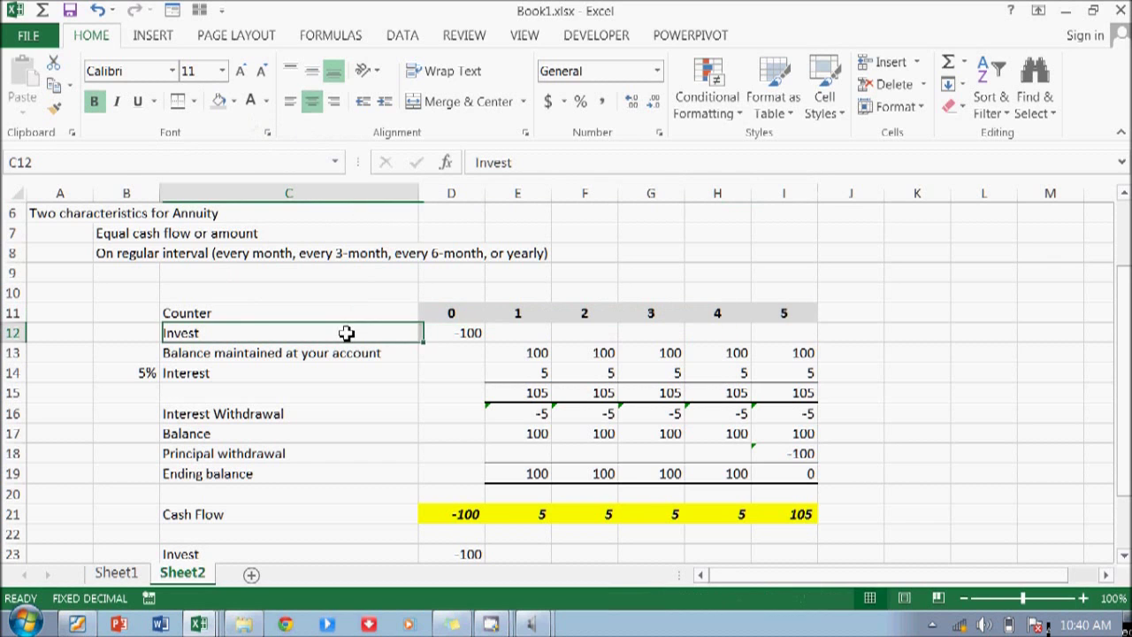
# Examine the present value statement in C27 against the interest cash flows in E24:I24 and the returned principal in I25
pyautogui.scroll(-3, 437, 522)
pyautogui.click(169, 432)
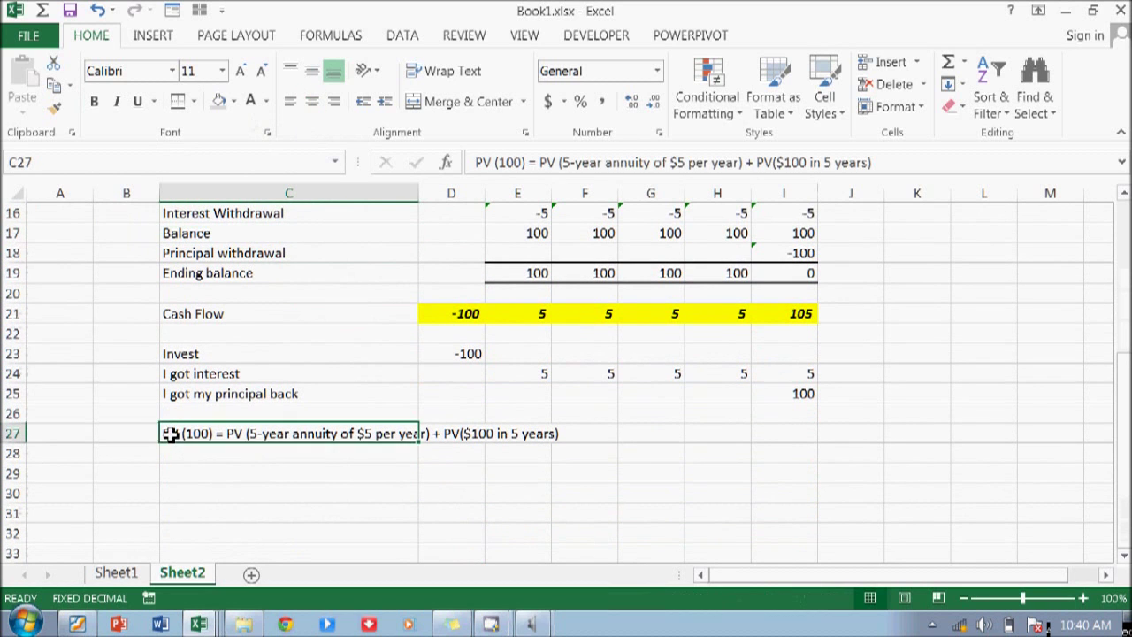
pyautogui.click(544, 374)
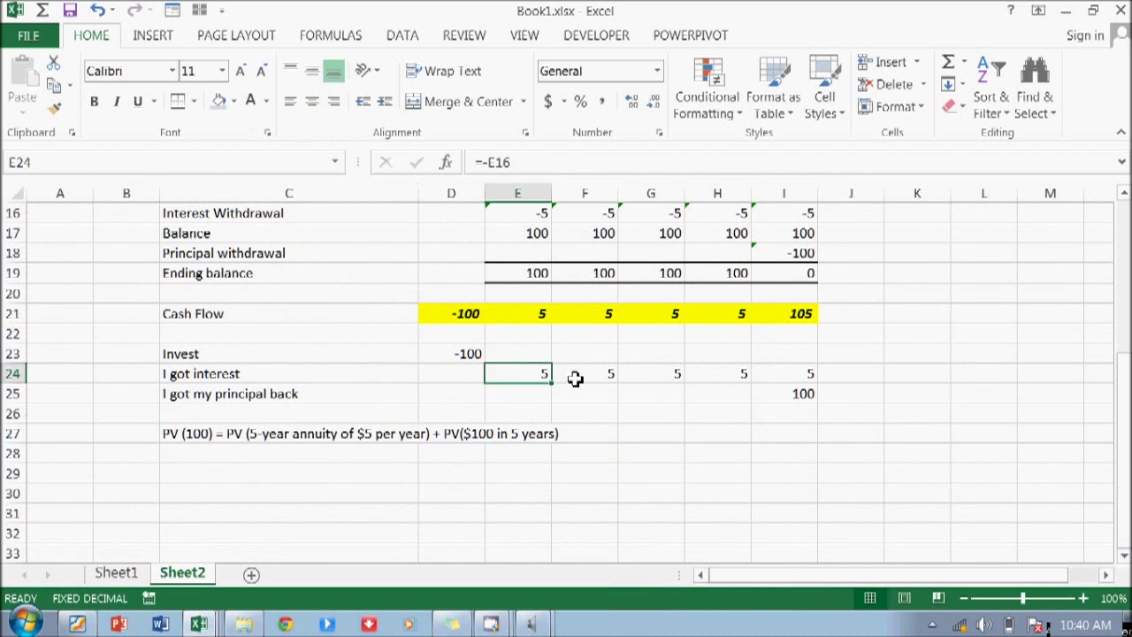
pyautogui.click(579, 375)
pyautogui.click(659, 371)
pyautogui.click(721, 373)
pyautogui.click(790, 372)
pyautogui.click(792, 395)
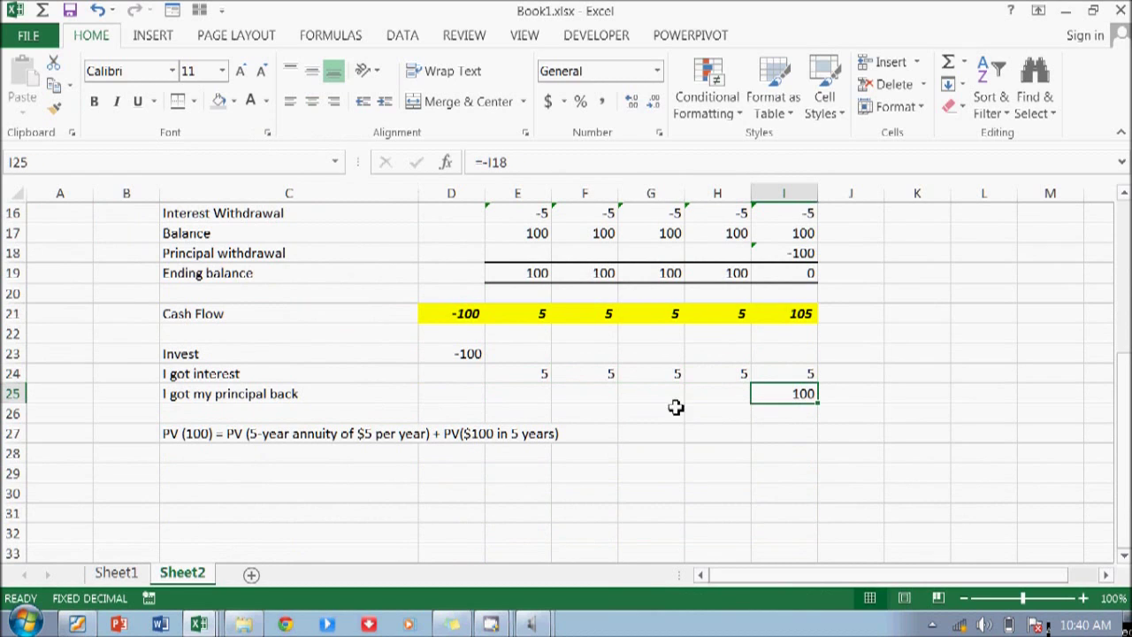
# Write the rearranged relationship in C29, starting with "PV (5-year annuity of $5 per year) = PV (100)(t=0) - PV ($1"
pyautogui.click(168, 473)
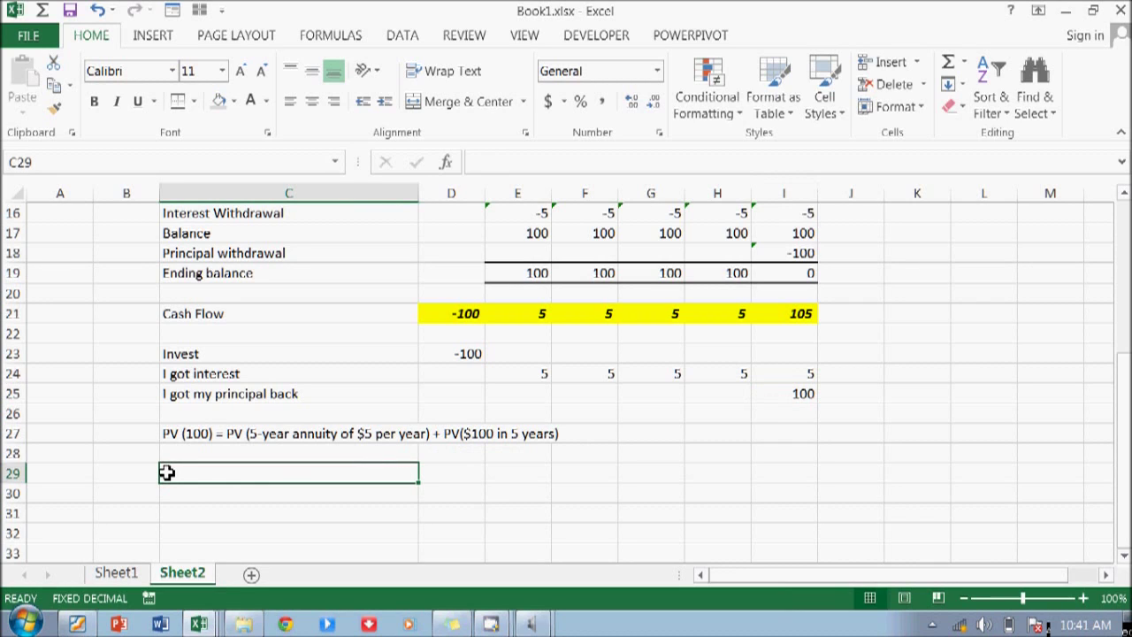
pyautogui.write('PV')
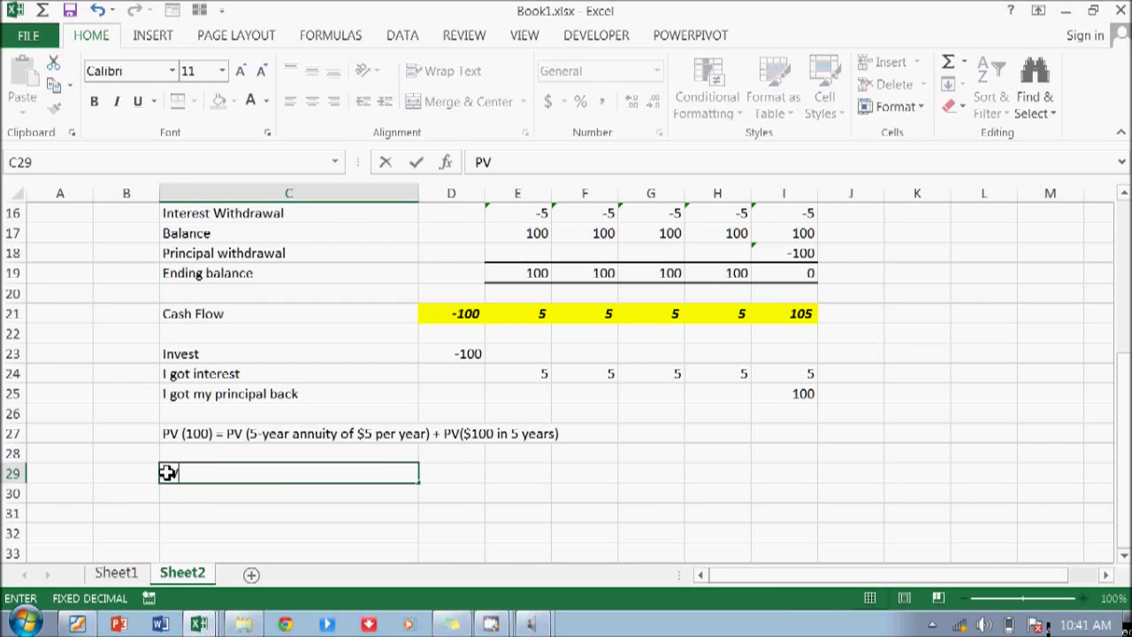
pyautogui.press('BackSpace')
pyautogui.press('BackSpace')
pyautogui.press('BackSpace')
pyautogui.write('-year annuity ')
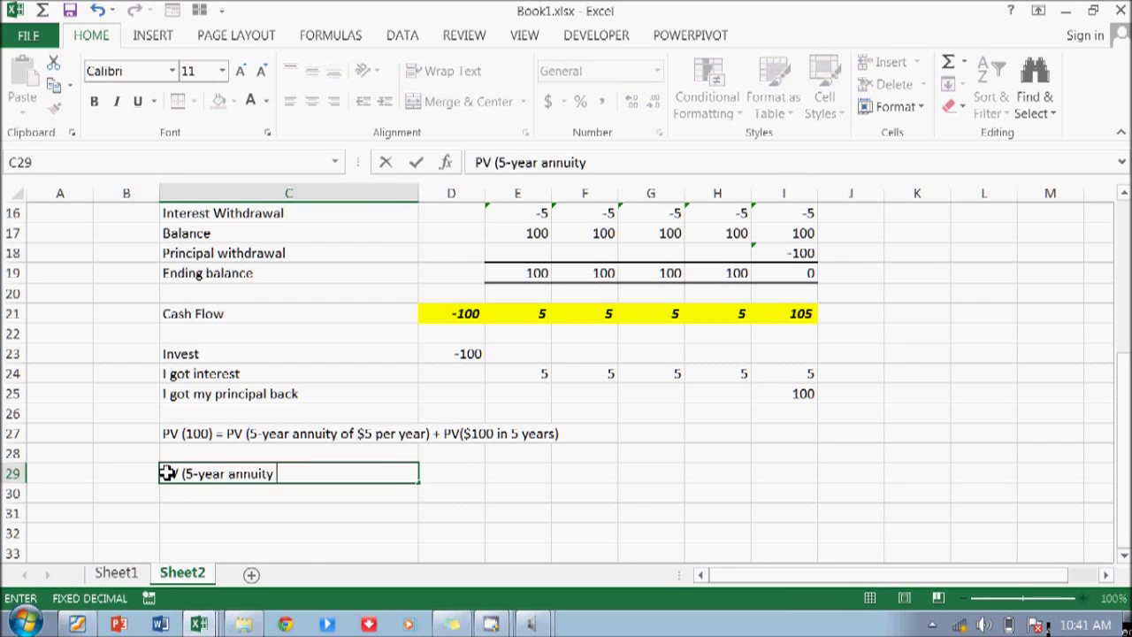
pyautogui.write('of $5 per year')
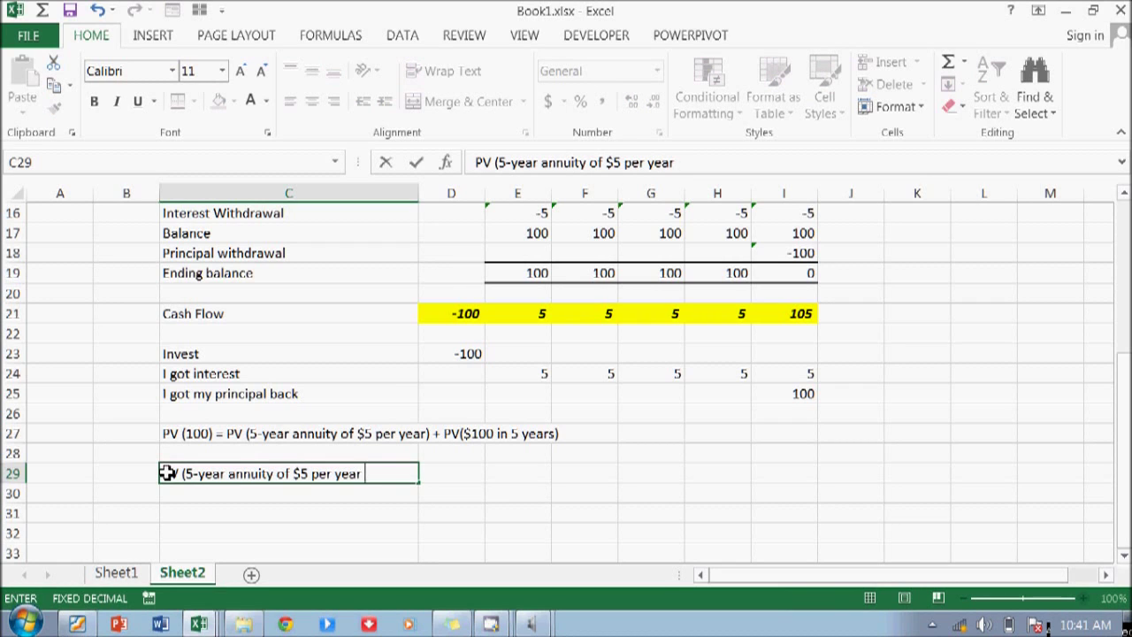
pyautogui.write(') = PV (100')
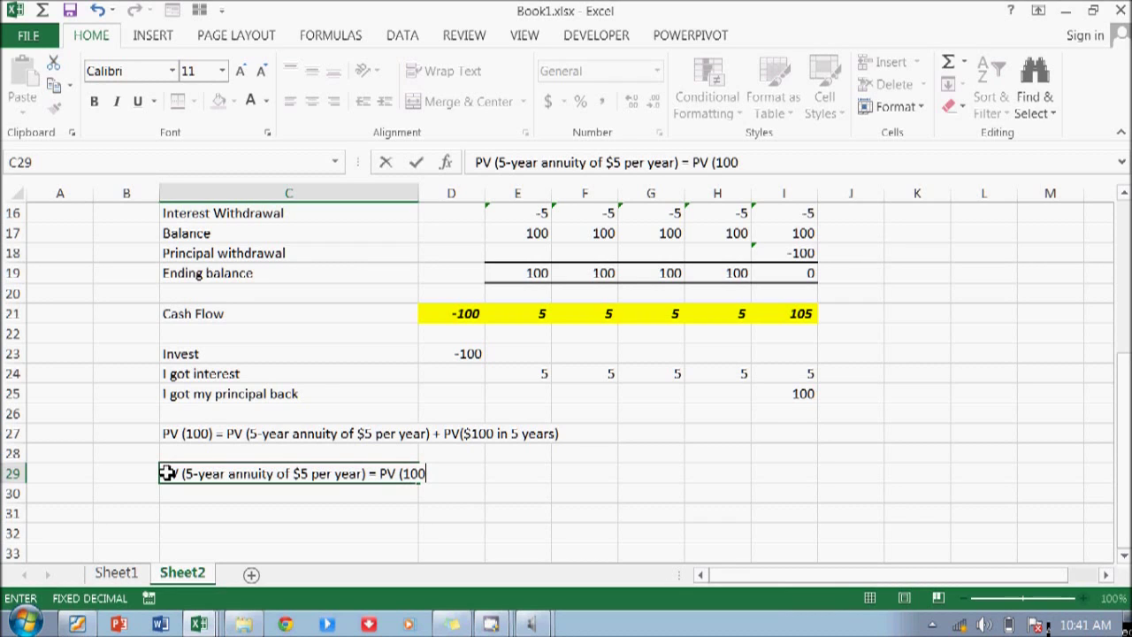
pyautogui.press('BackSpace')
pyautogui.press('BackSpace')
pyautogui.press('BackSpace')
pyautogui.write('100)(t=0)')
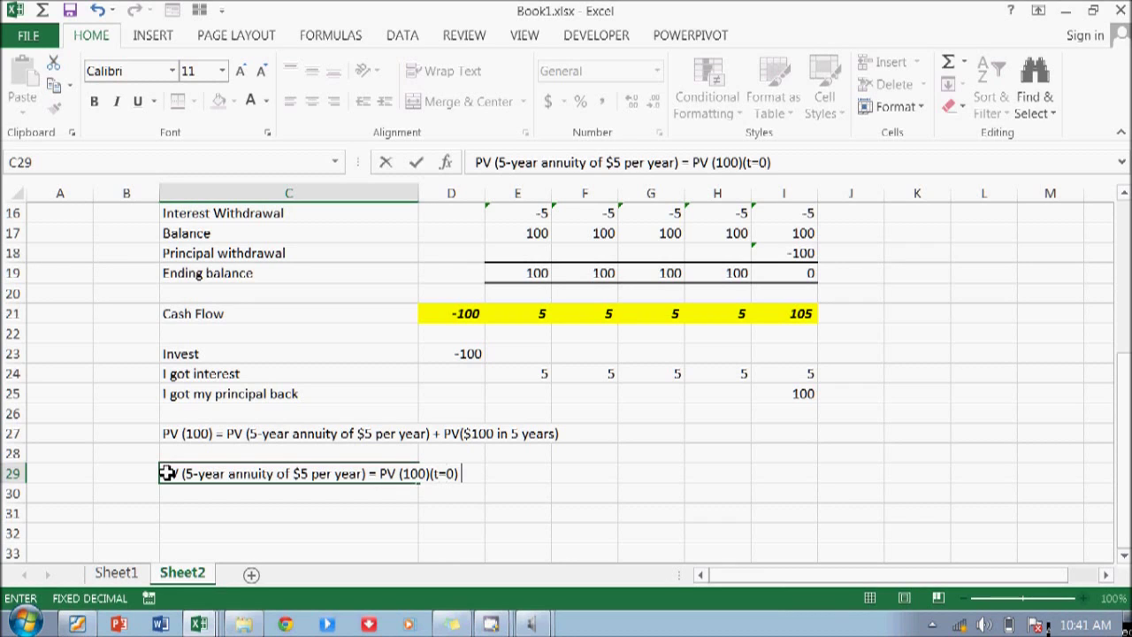
pyautogui.write(' - PV ($1')
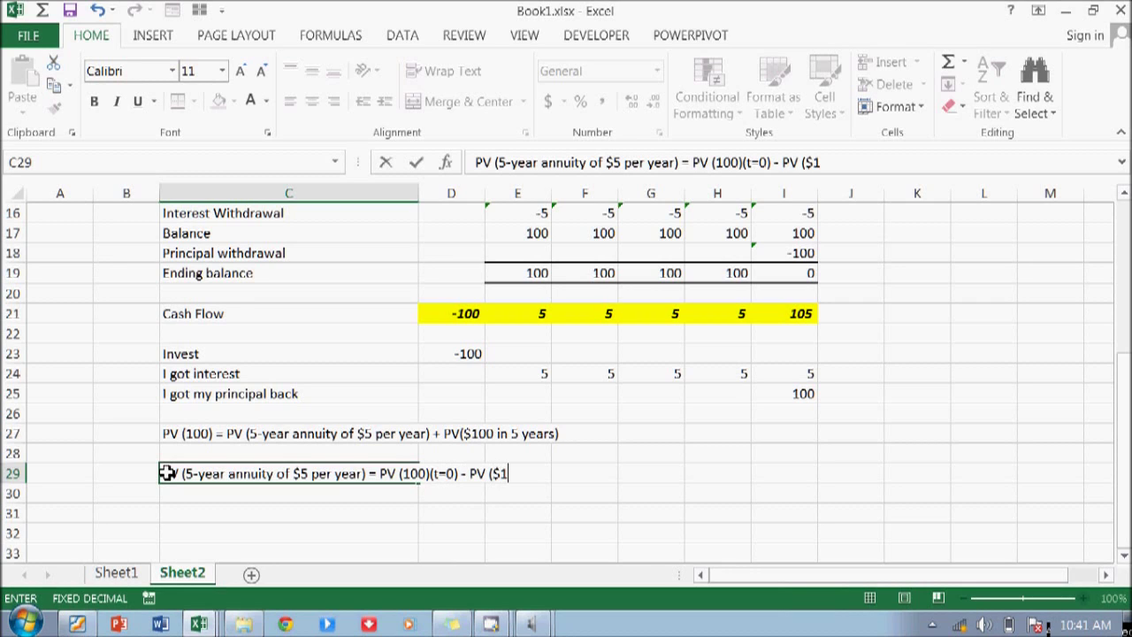
# Finish the equation in C29 by completing its final term as "PV ($100 in years)"
pyautogui.write('00 in years)')
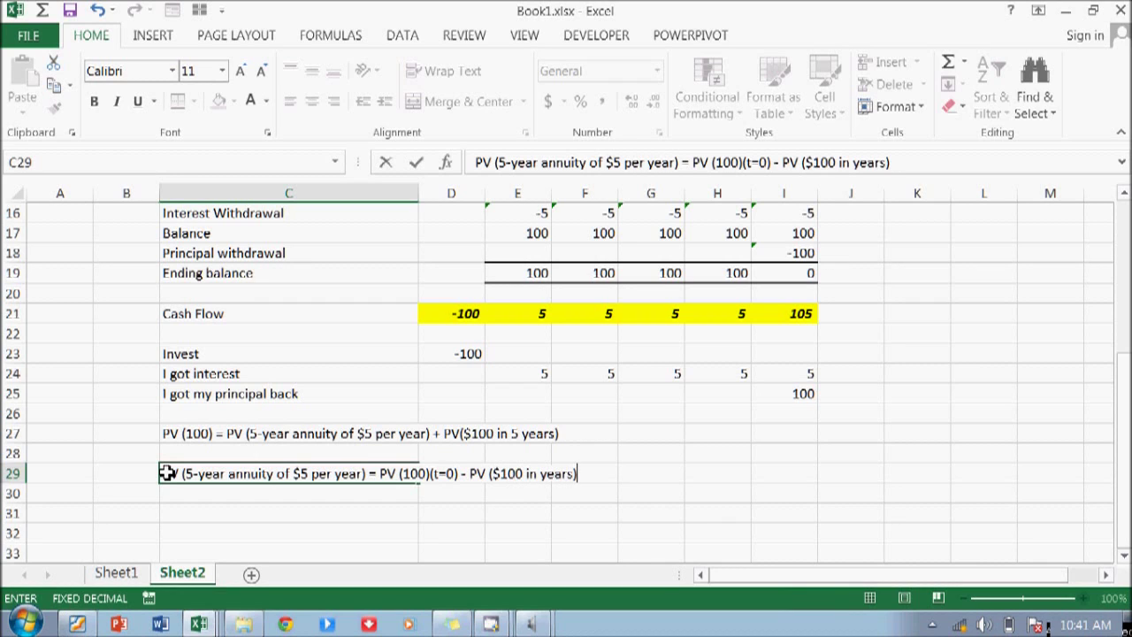
pyautogui.press('Return')
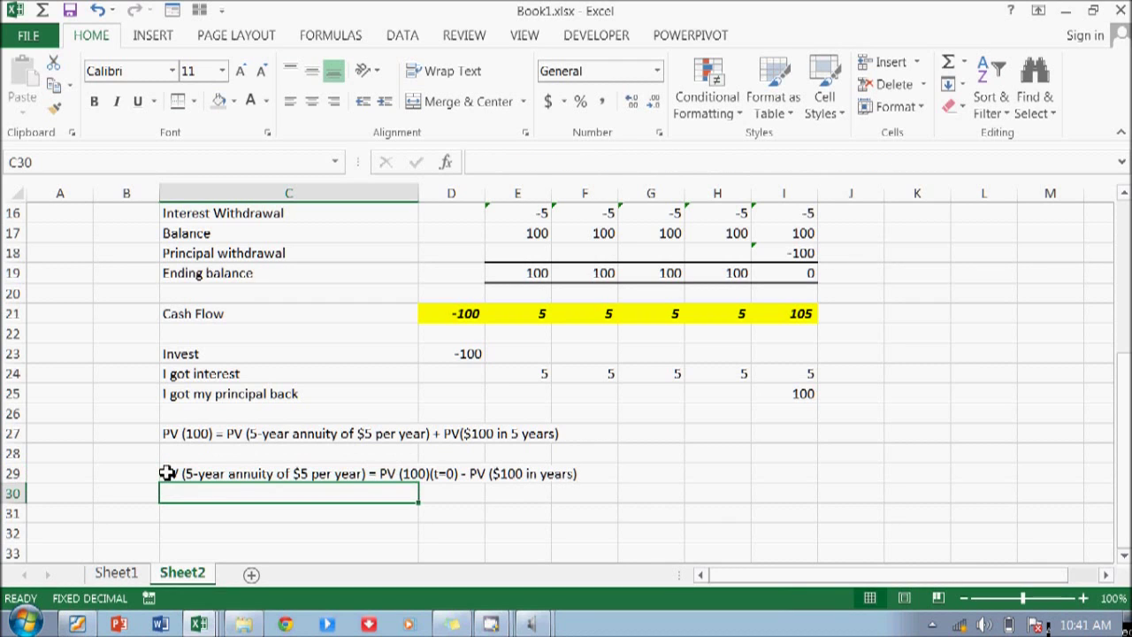
pyautogui.press('Return')
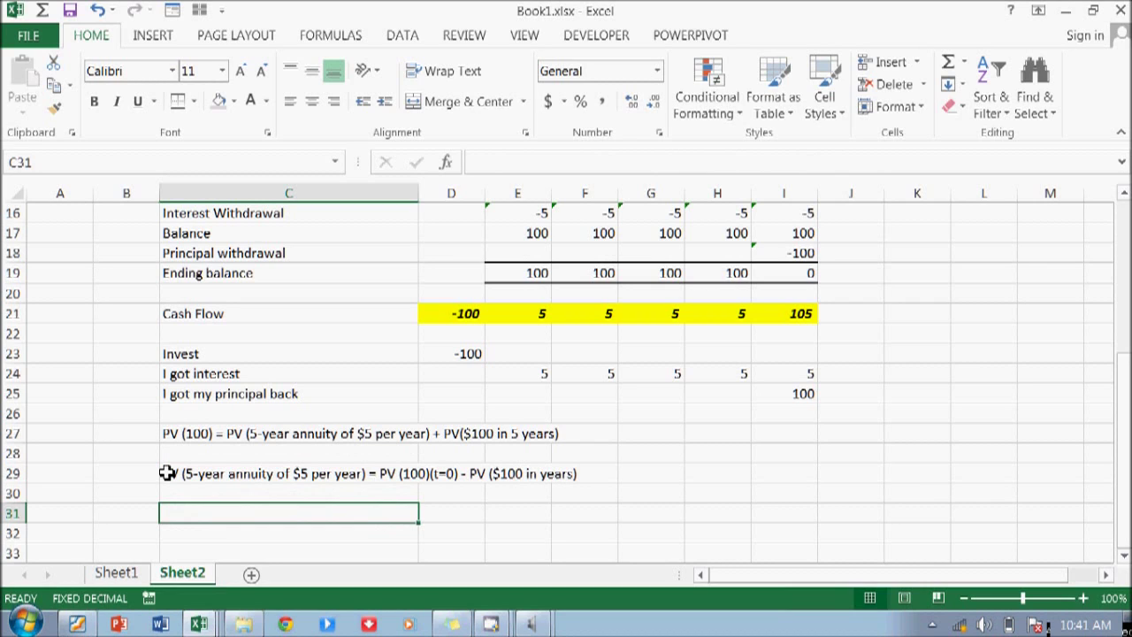
# Begin an equation in C31 with "PV (5-year annuity of $5 per year) ="
pyautogui.write('PV')
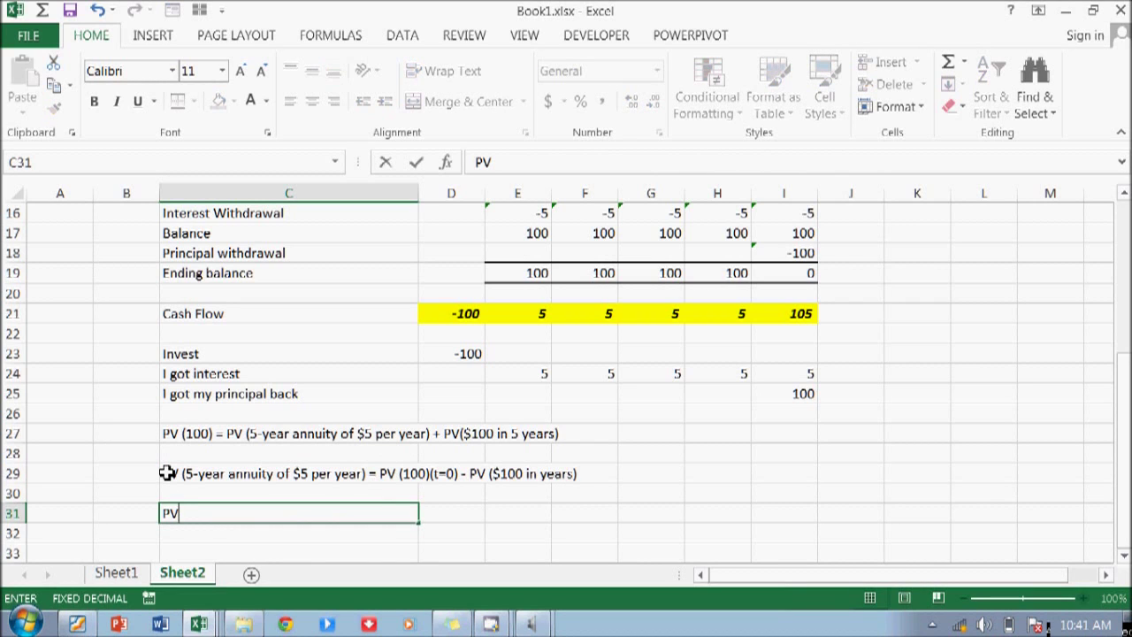
pyautogui.write(' (')
pyautogui.write('5-year a')
pyautogui.write('nnuity of ')
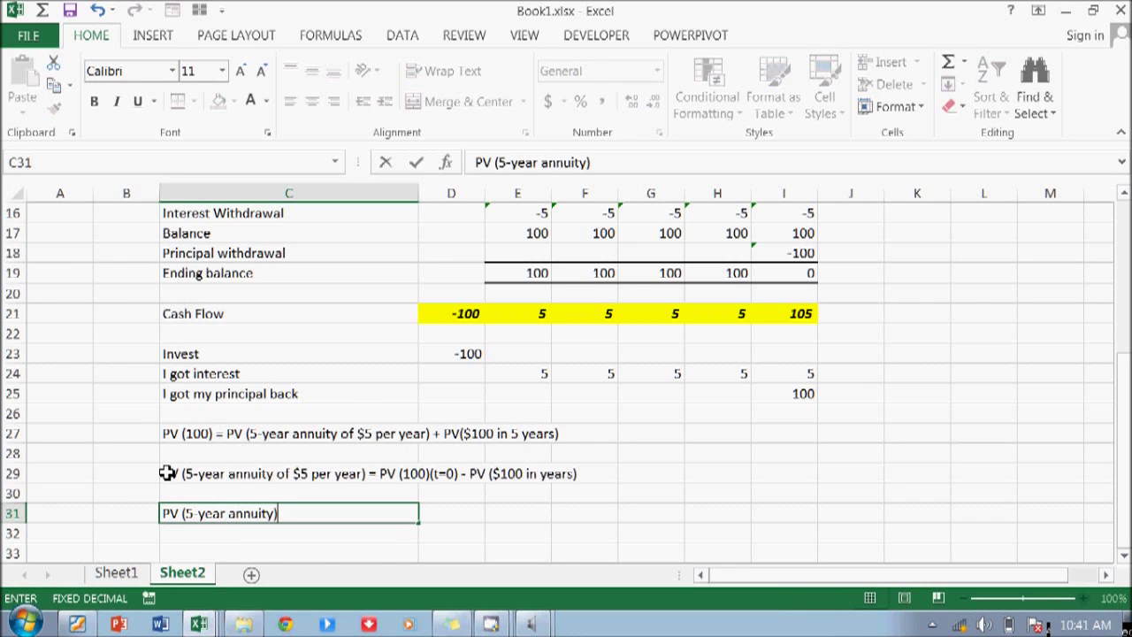
pyautogui.write('$')
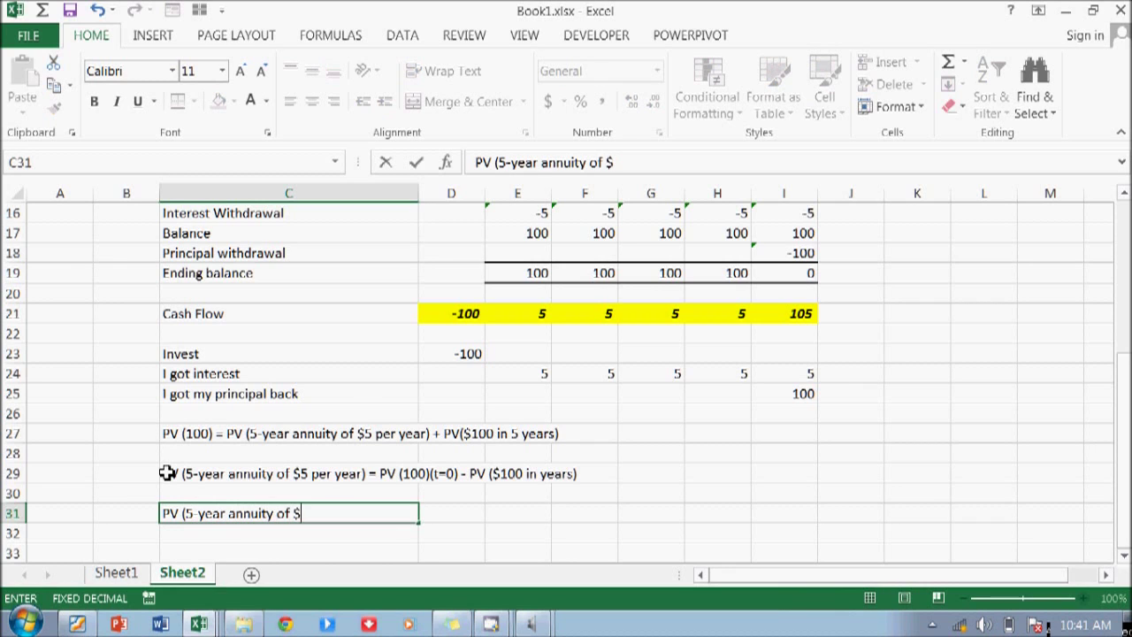
pyautogui.write('5 per year')
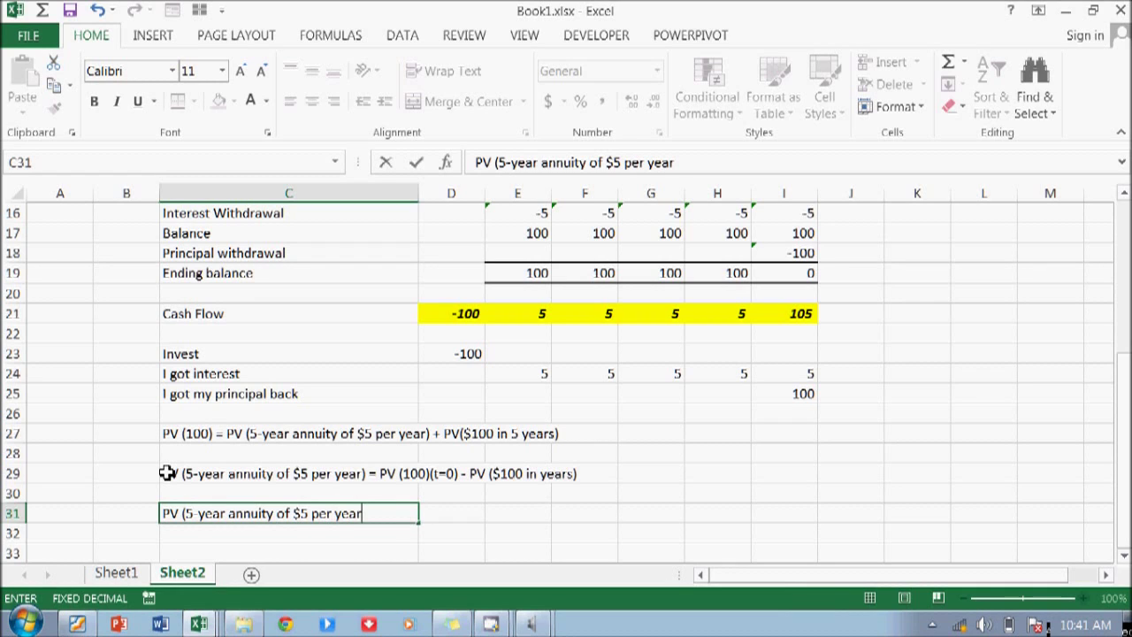
pyautogui.write(') =')
# Start the right-hand side of the C31 equation with P, abbreviating Principal
pyautogui.write('I')
pyautogui.press('BackSpace')
pyautogui.write('In')
pyautogui.press('BackSpace')
pyautogui.press('BackSpace')
pyautogui.write('Pi')
pyautogui.press('BackSpace')
pyautogui.write('rincipal')
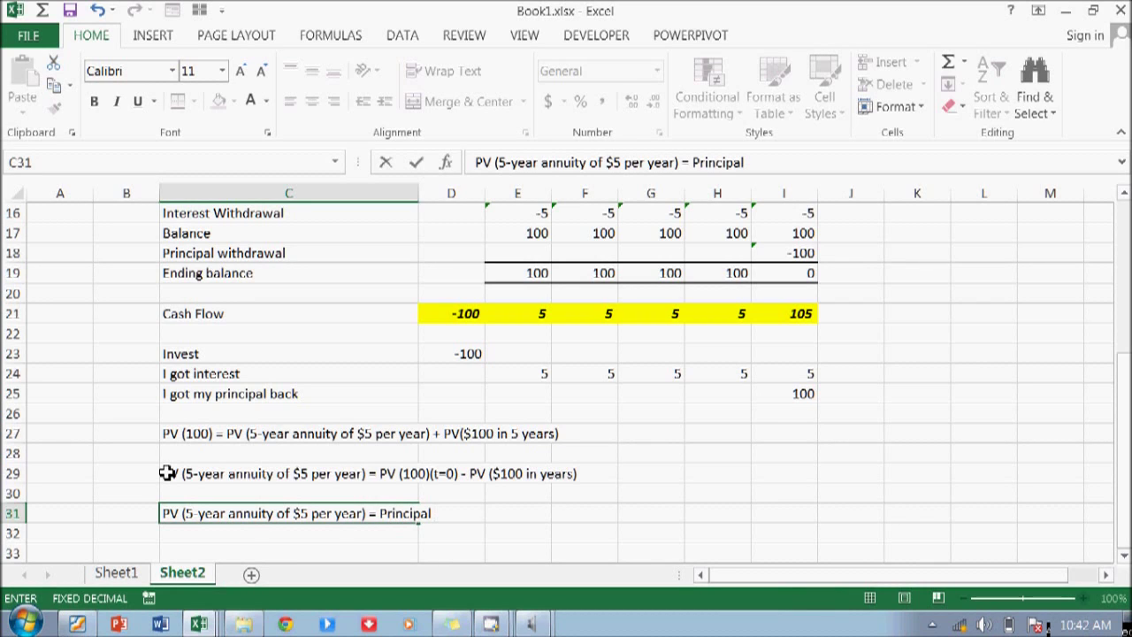
pyautogui.press('BackSpace')
pyautogui.press('BackSpace')
pyautogui.press('BackSpace')
pyautogui.press('BackSpace')
pyautogui.press('BackSpace')
pyautogui.press('BackSpace')
pyautogui.press('BackSpace')
pyautogui.press('BackSpace')
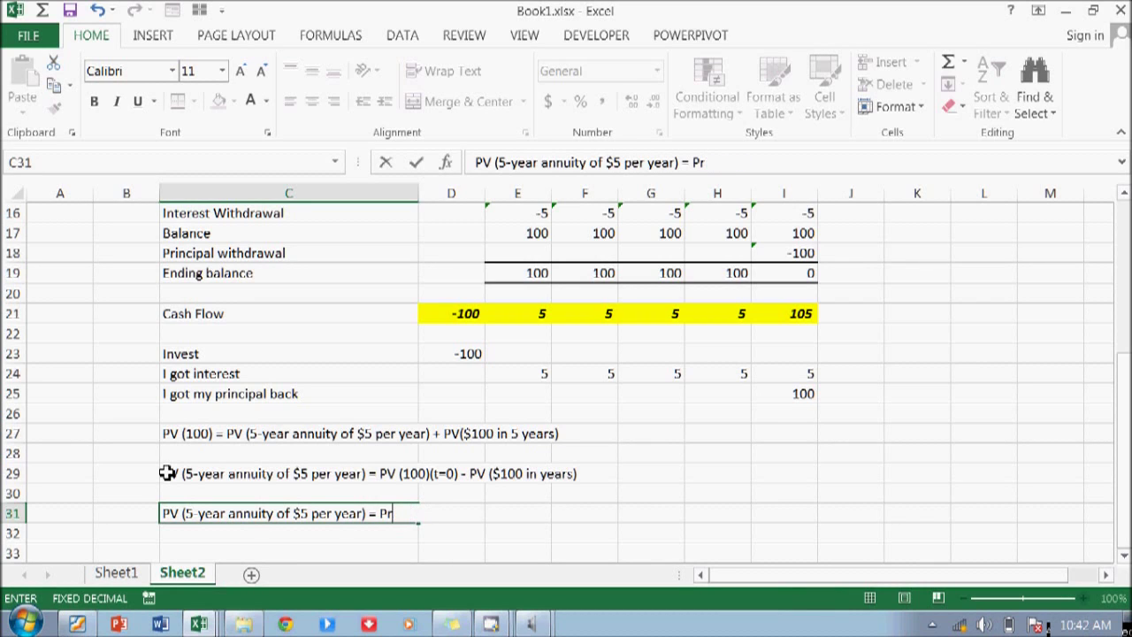
pyautogui.press('BackSpace')
# Complete the C31 equation by adding "- P/(1+r)^5" to its right-hand side
pyautogui.write('- P')
pyautogui.write('(1/')
pyautogui.press('BackSpace')
pyautogui.press('BackSpace')
pyautogui.write('1+')
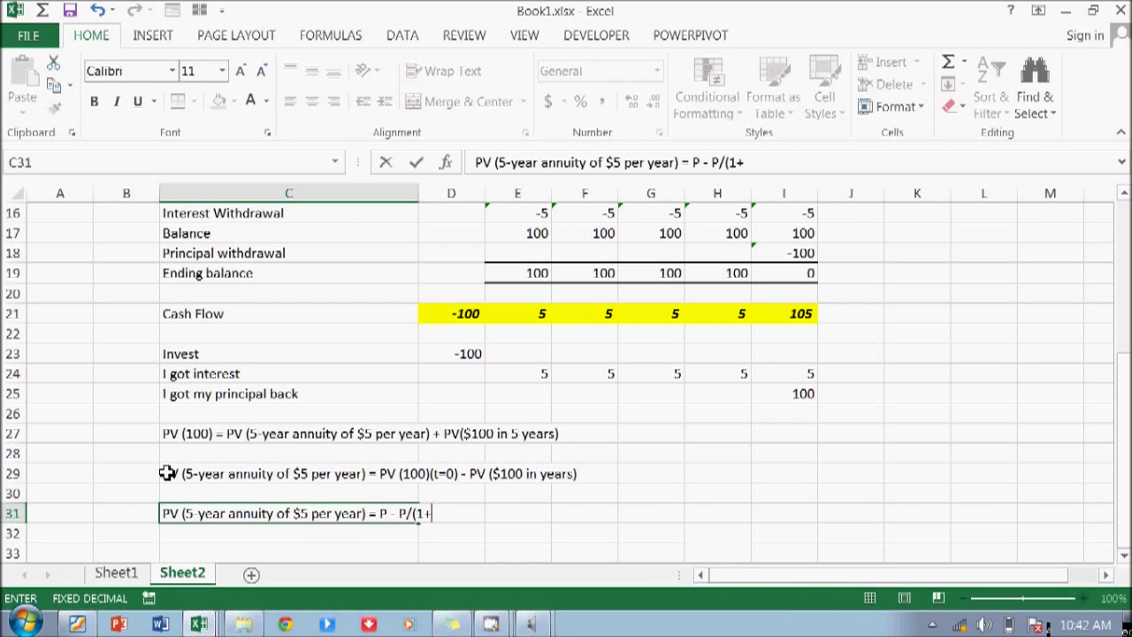
pyautogui.write('r)^5')
pyautogui.press('Return')
# Enter the variable labels P in D33 and r in D34 below the equations
pyautogui.scroll(-1, 166, 473)
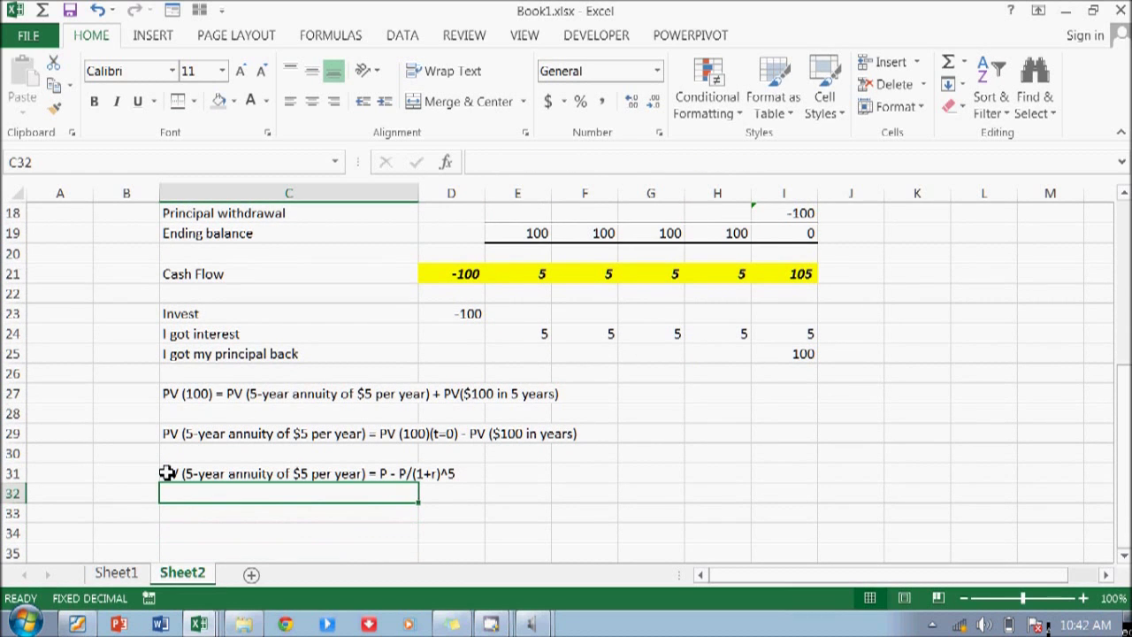
pyautogui.press('Return')
pyautogui.press('Up')
pyautogui.press('Up')
pyautogui.press('Right')
pyautogui.press('Right')
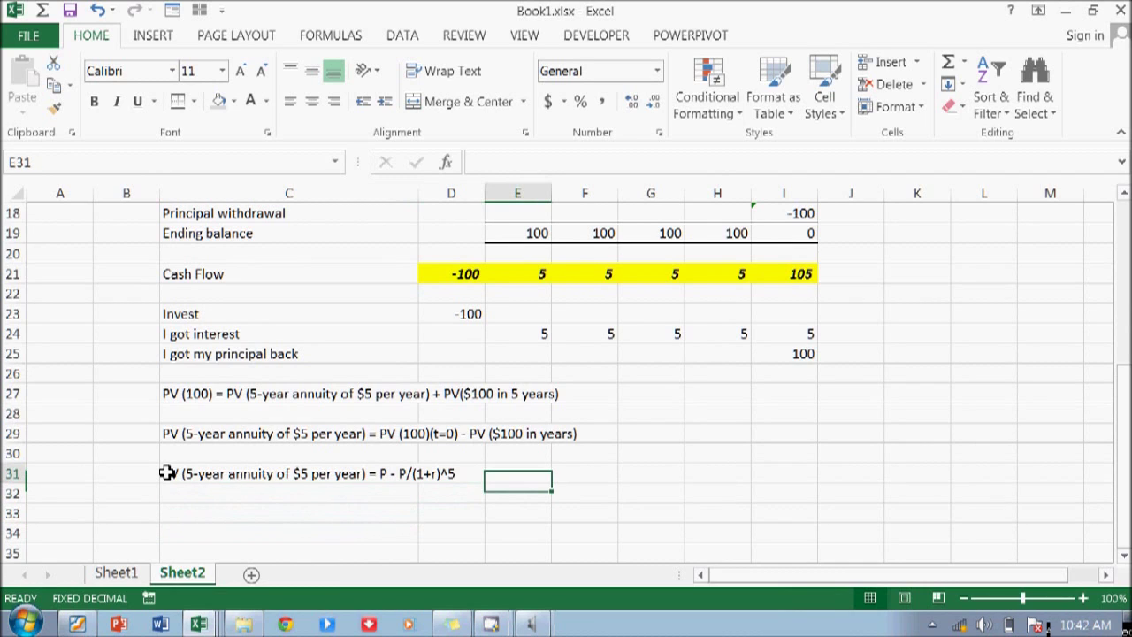
pyautogui.press('Left')
pyautogui.press('Down')
pyautogui.press('Left')
pyautogui.press('Down')
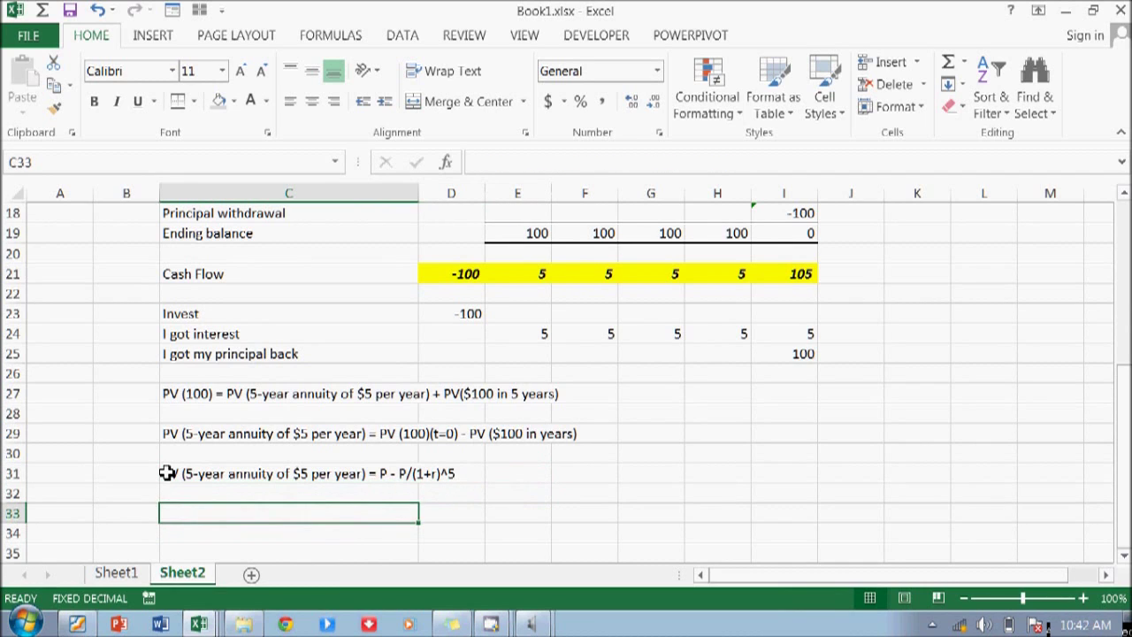
pyautogui.press('Right')
pyautogui.write('P')
pyautogui.press('Return')
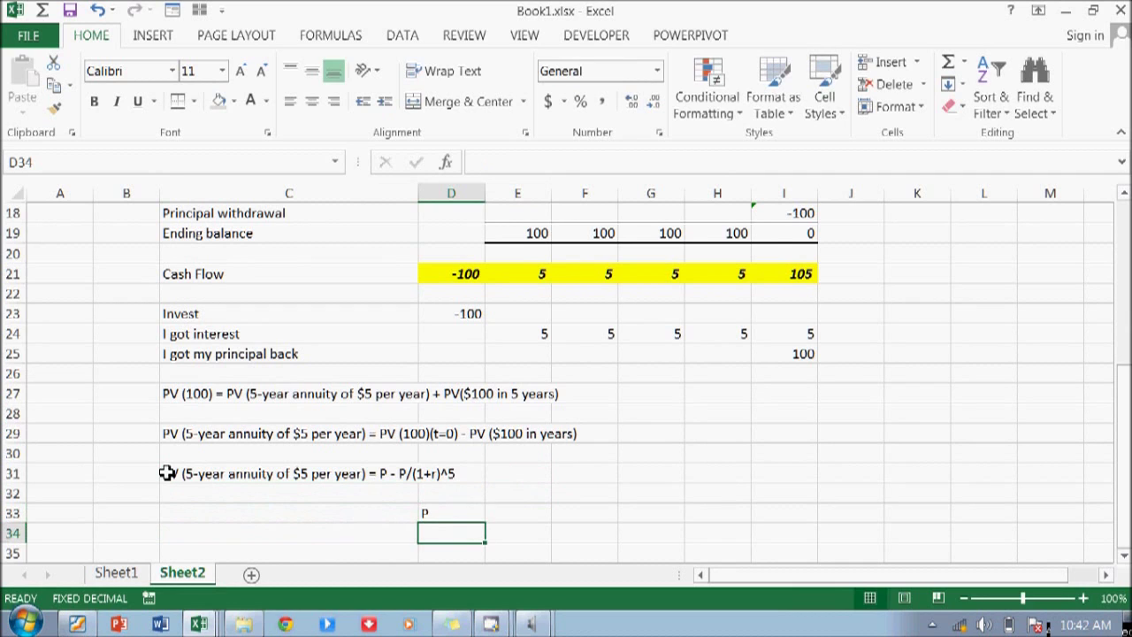
pyautogui.write('3')
pyautogui.press('BackSpace')
# Enter the formula =-D23 in E33 beside the P label, referencing the invested amount
pyautogui.press('Up')
pyautogui.press('Right')
pyautogui.write('=')
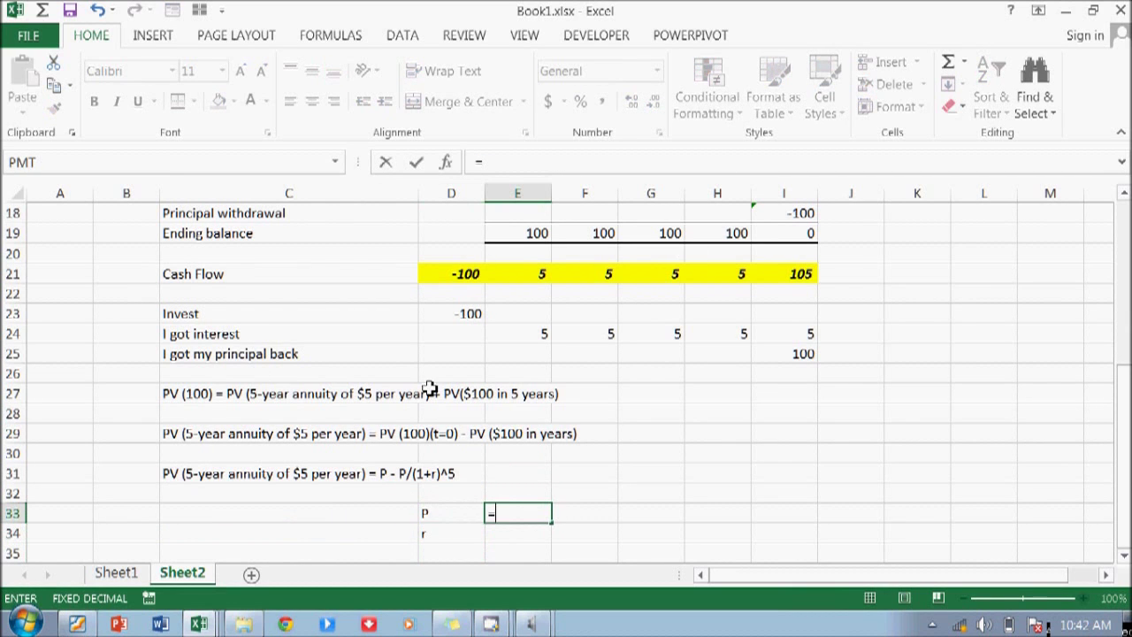
pyautogui.scroll(2, 434, 398)
pyautogui.scroll(-2, 437, 404)
pyautogui.click(448, 315)
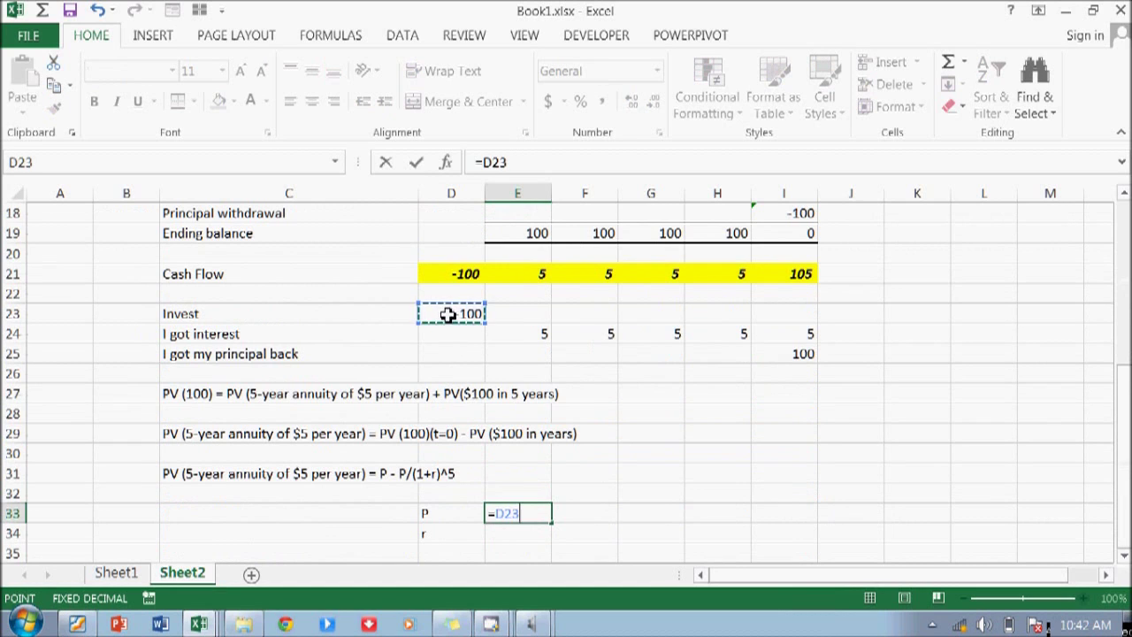
pyautogui.click(486, 161)
pyautogui.write('-')
pyautogui.press('Return')
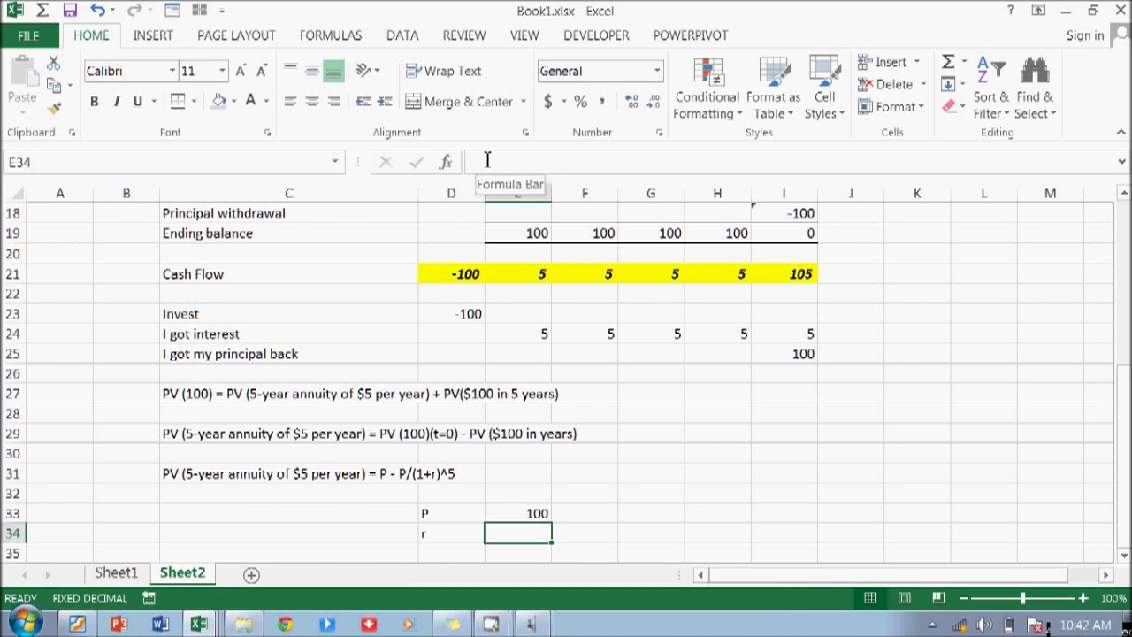
# Replace the formula in E33 with =-Invest, using the defined name Invest
pyautogui.press('Up')
pyautogui.press('Down')
pyautogui.press('Up')
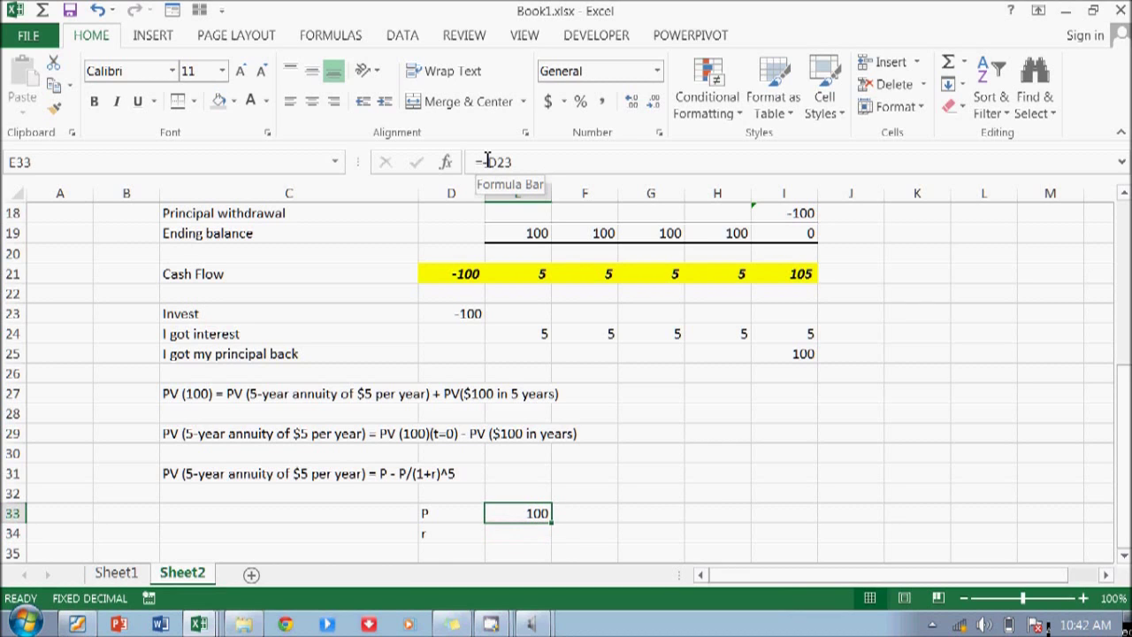
pyautogui.press('F3')
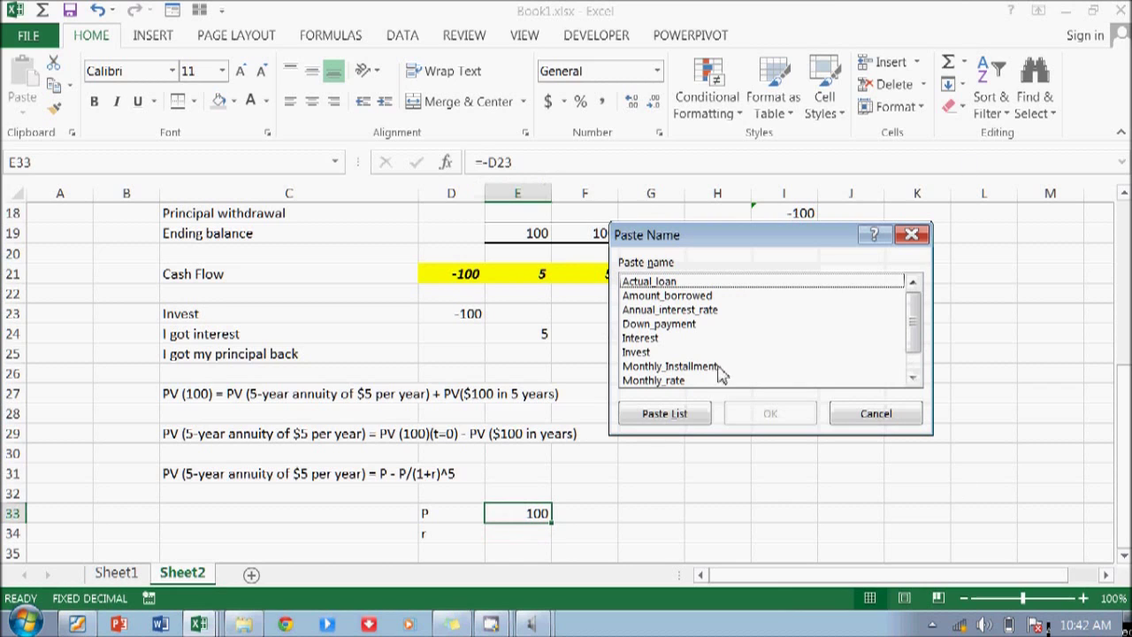
pyautogui.click(664, 353)
pyautogui.click(758, 412)
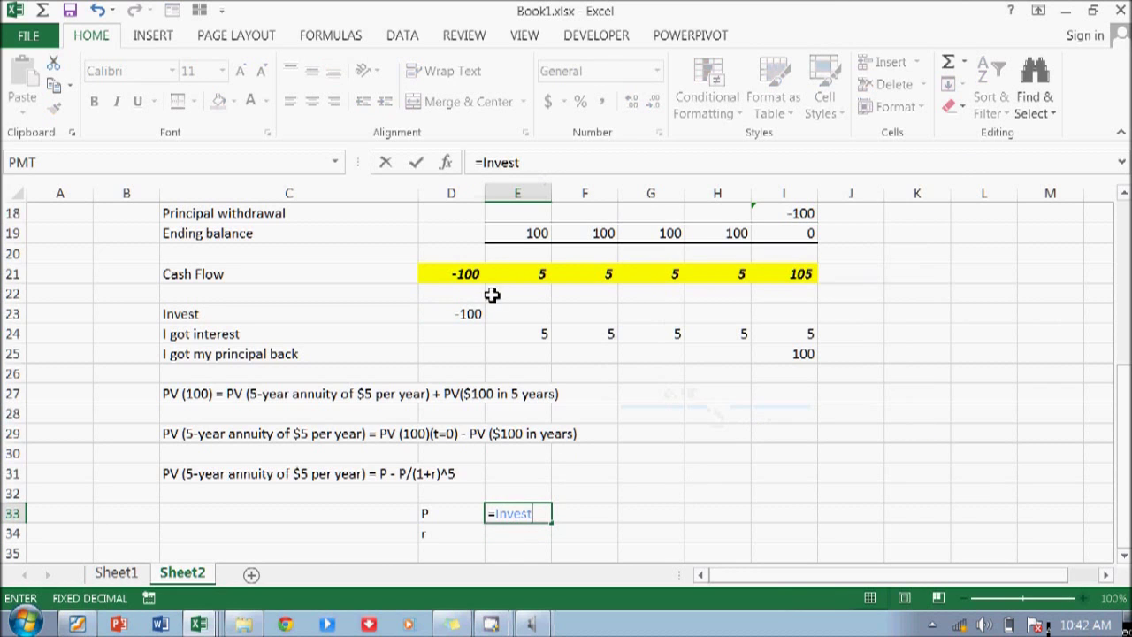
pyautogui.click(482, 162)
pyautogui.write('-')
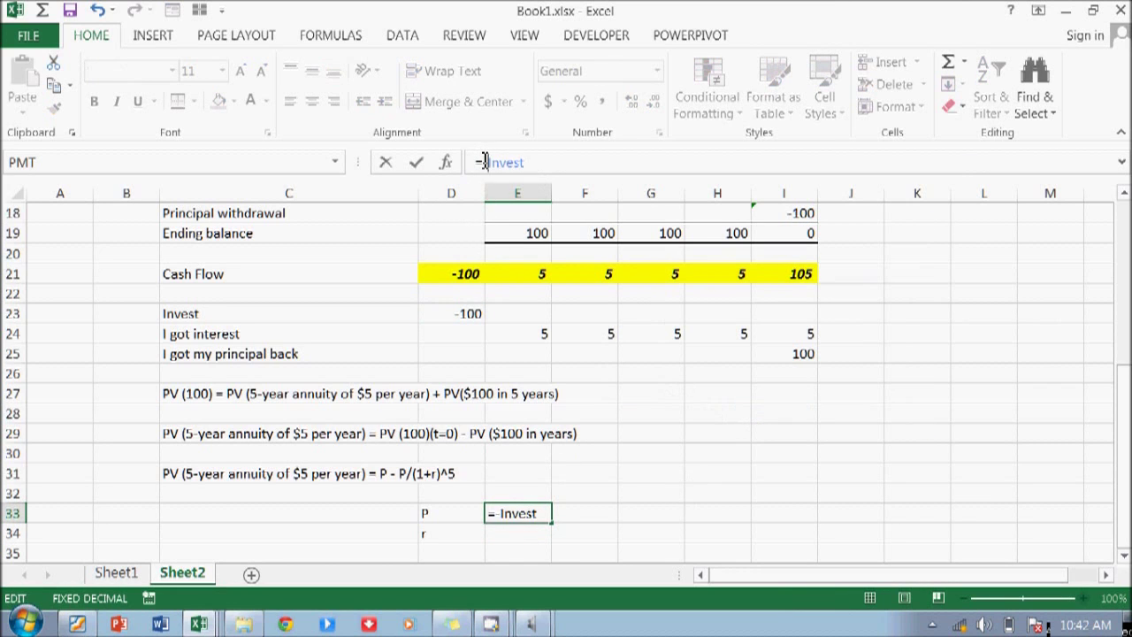
pyautogui.press('Return')
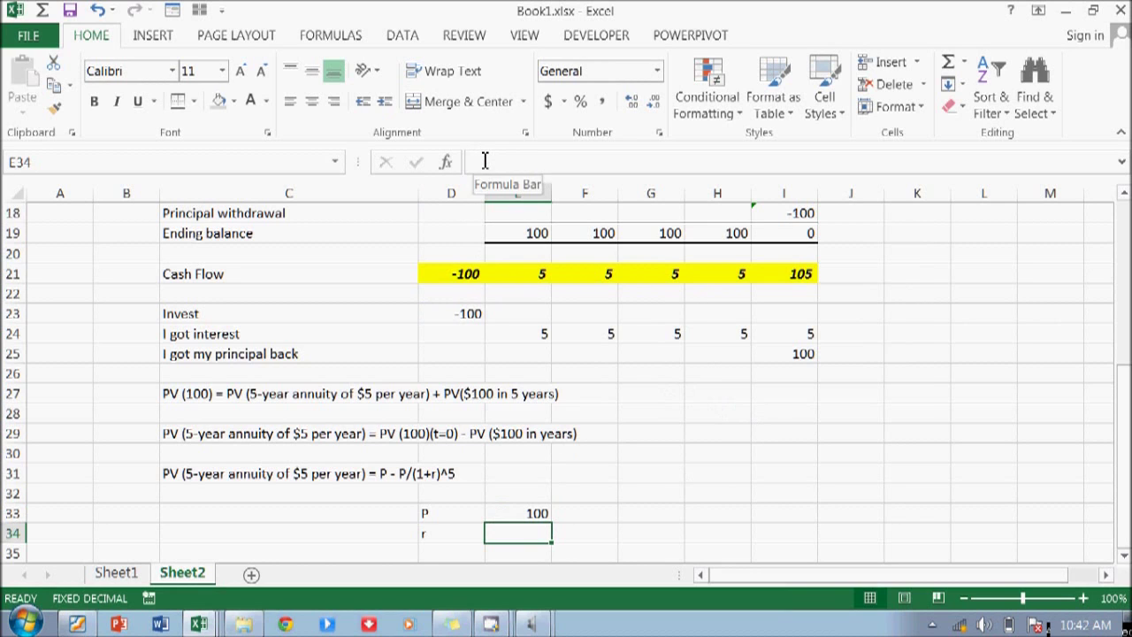
# Set E34 to =Interest using the defined name and format the cell as a percentage
pyautogui.press('F3')
pyautogui.click(676, 339)
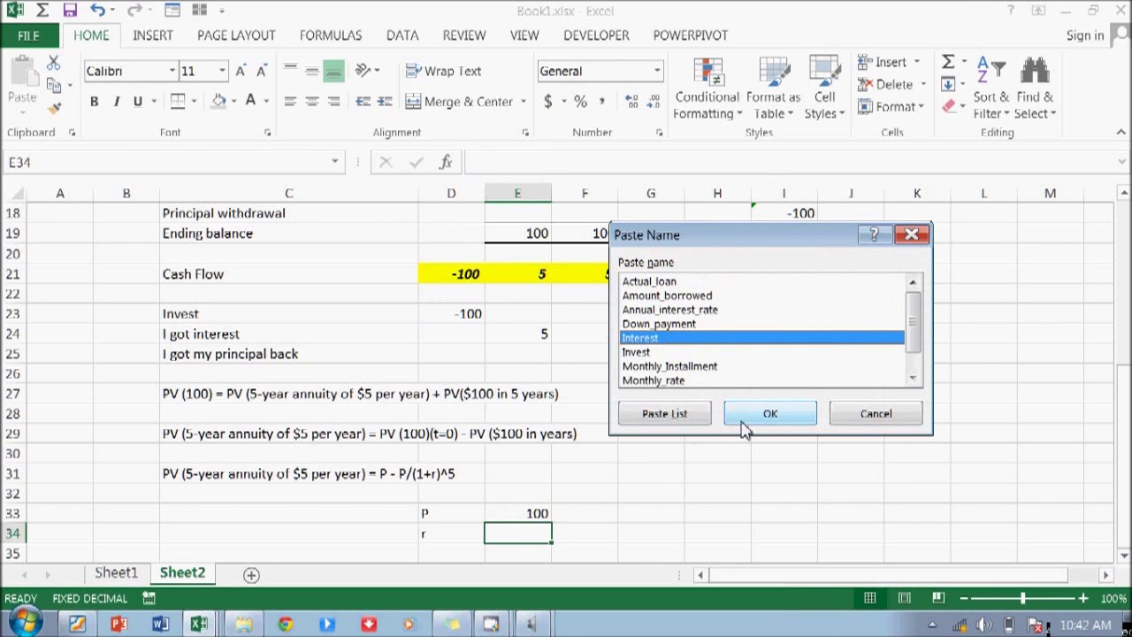
pyautogui.click(770, 413)
pyautogui.press('Return')
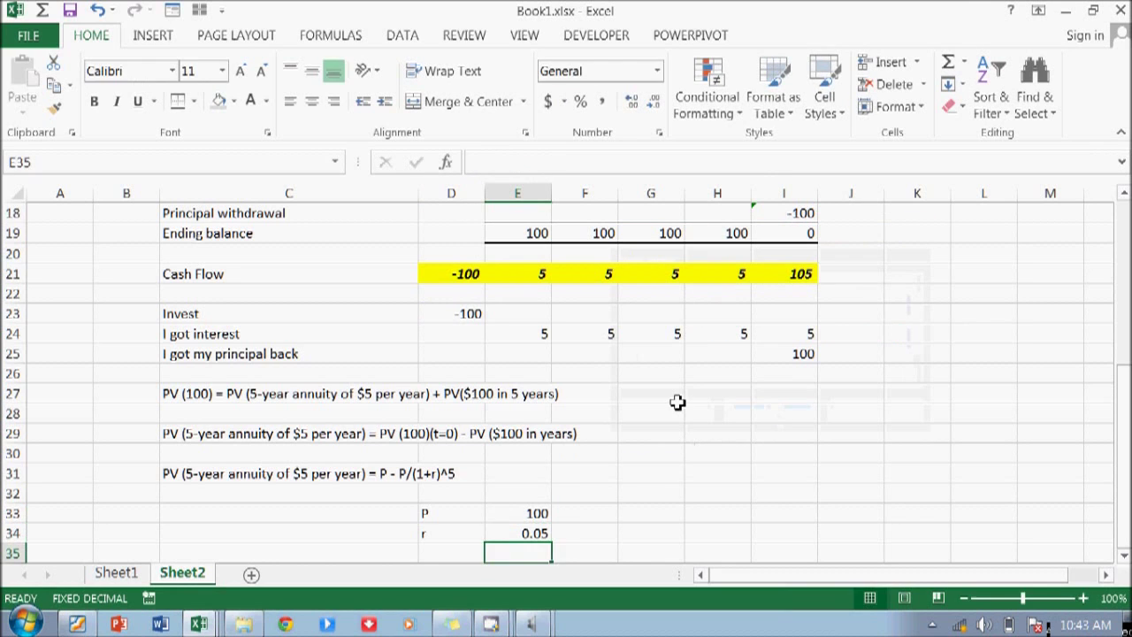
pyautogui.press('Up')
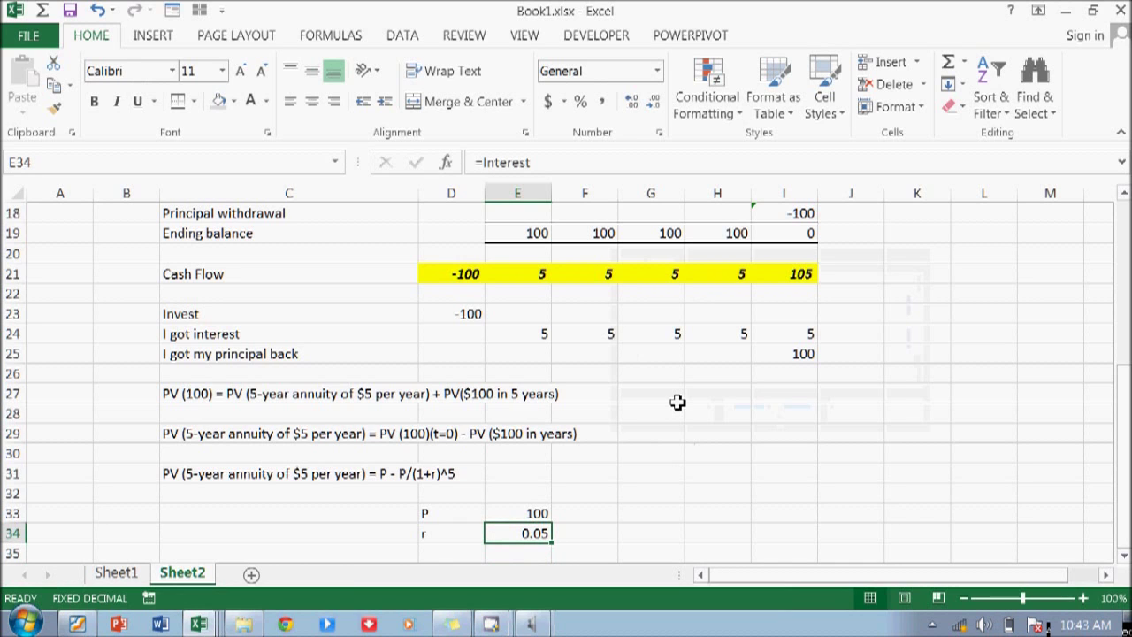
pyautogui.hotkey('ctrl', 'shift', '5')
pyautogui.press('Return')
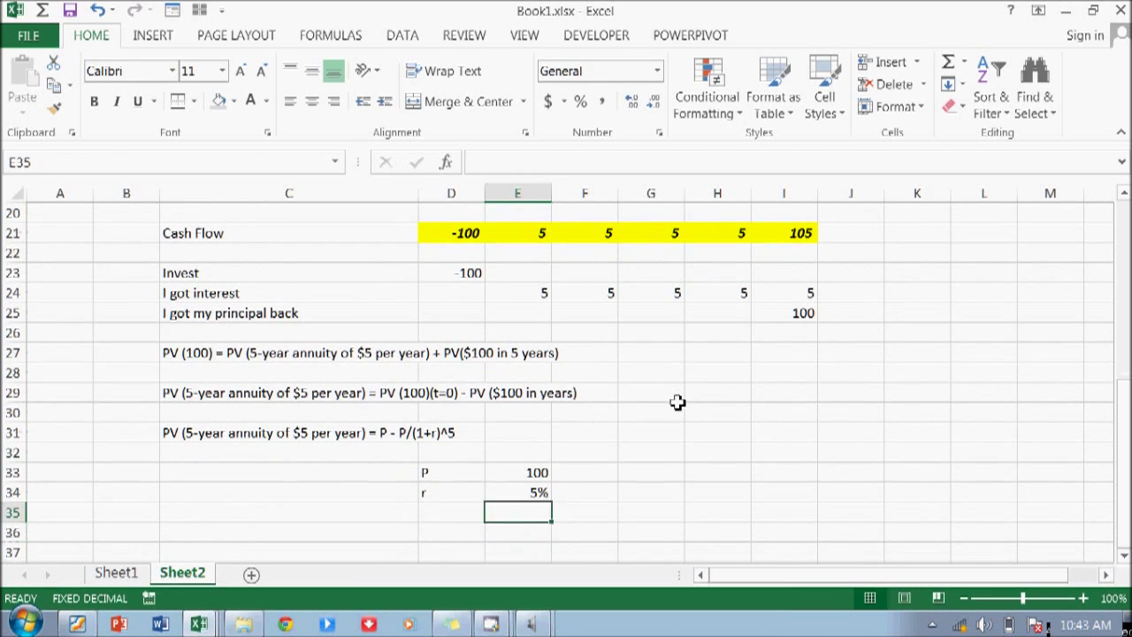
# Enter the label n in D35 and link E35 to the value 5 in the upper part of column I
pyautogui.press('Left')
pyautogui.press('Left')
pyautogui.press('Right')
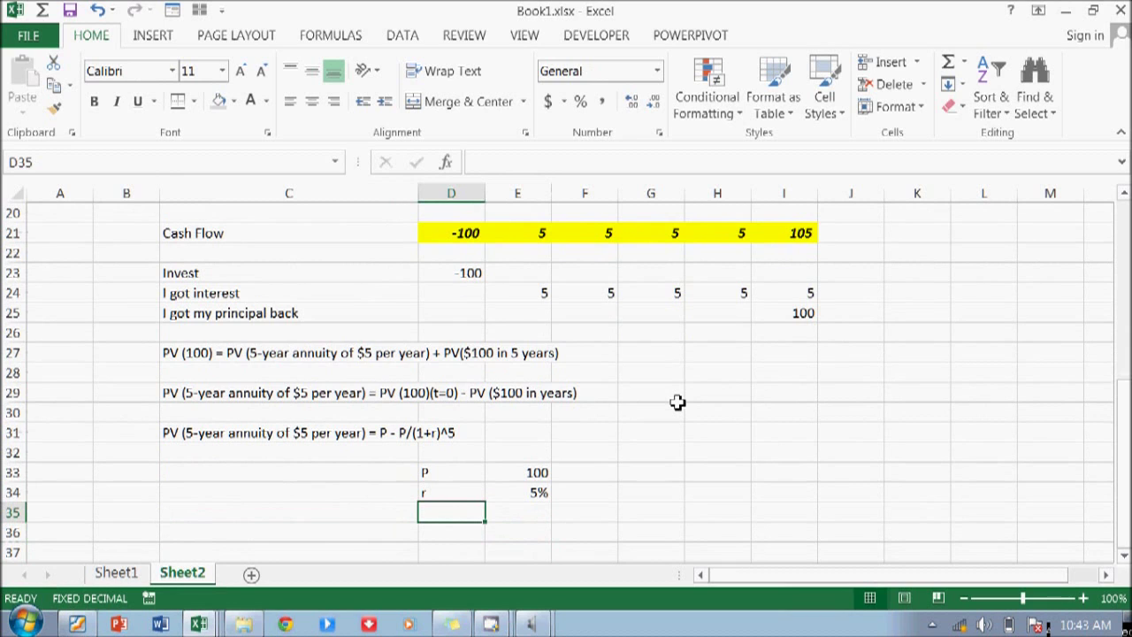
pyautogui.write('n')
pyautogui.press('Tab')
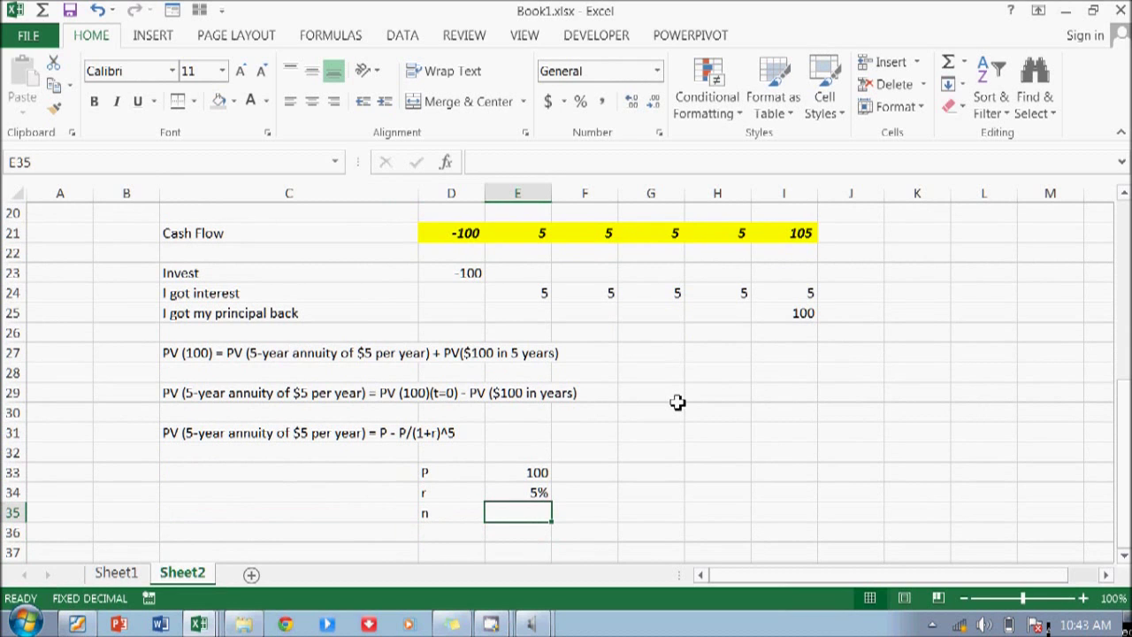
pyautogui.write('=')
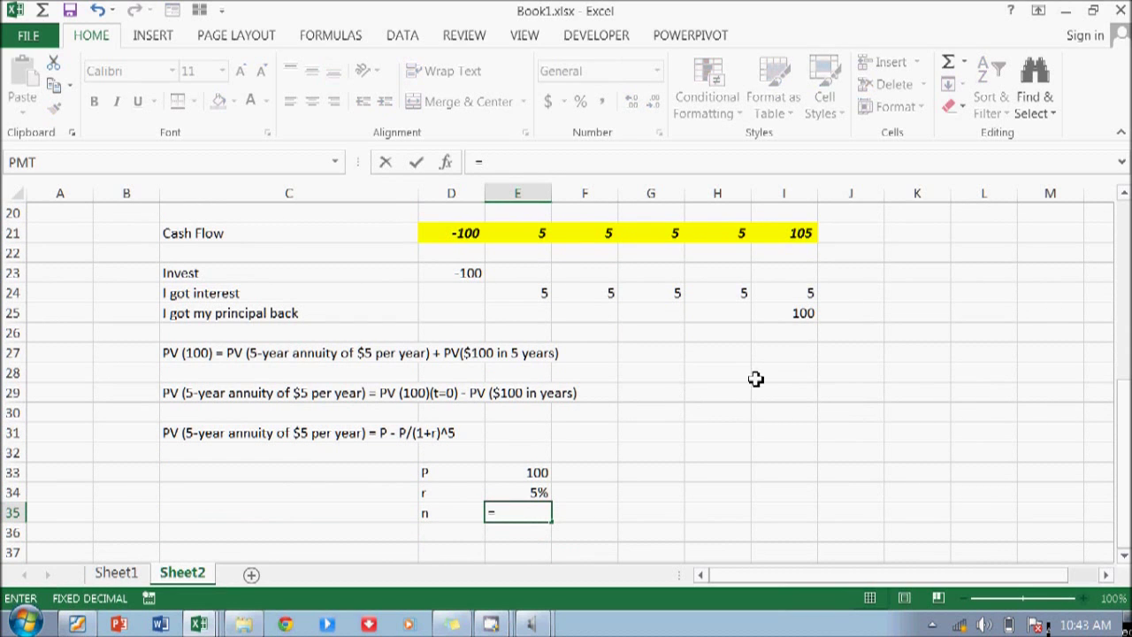
pyautogui.scroll(5, 752, 379)
pyautogui.click(778, 341)
pyautogui.press('Return')
# Enter the label "PV (5-year annuity of %5 per year) =" in C37 and select the adjacent cell D37
pyautogui.press('Down')
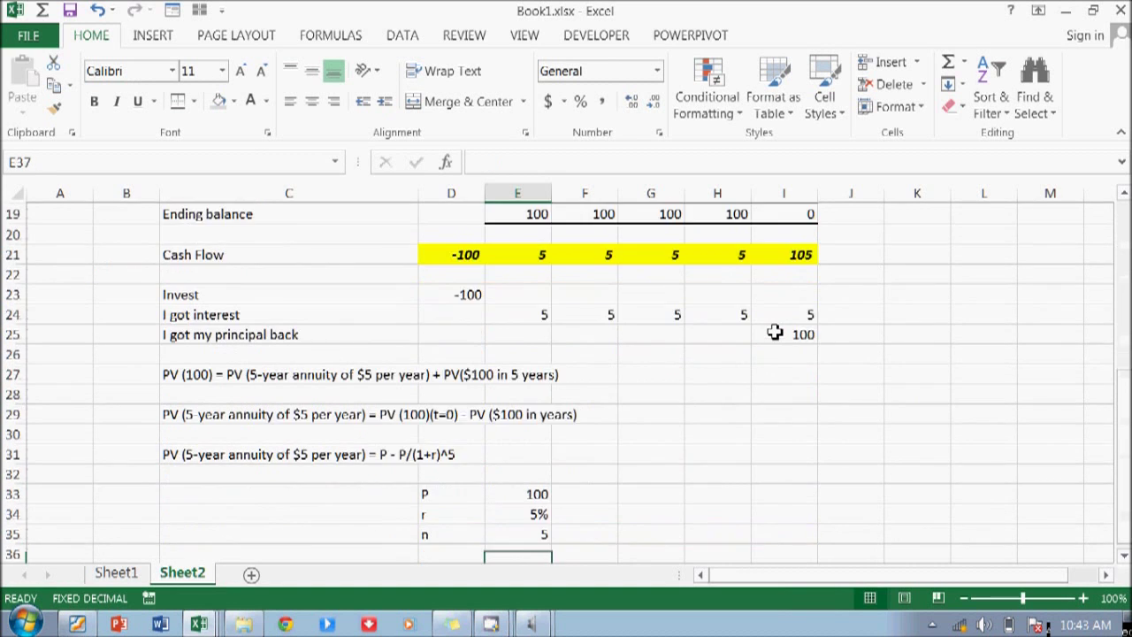
pyautogui.press('Down')
pyautogui.press('Down')
pyautogui.press('Left')
pyautogui.press('Up')
pyautogui.press('Up')
pyautogui.press('Left')
pyautogui.write('P')
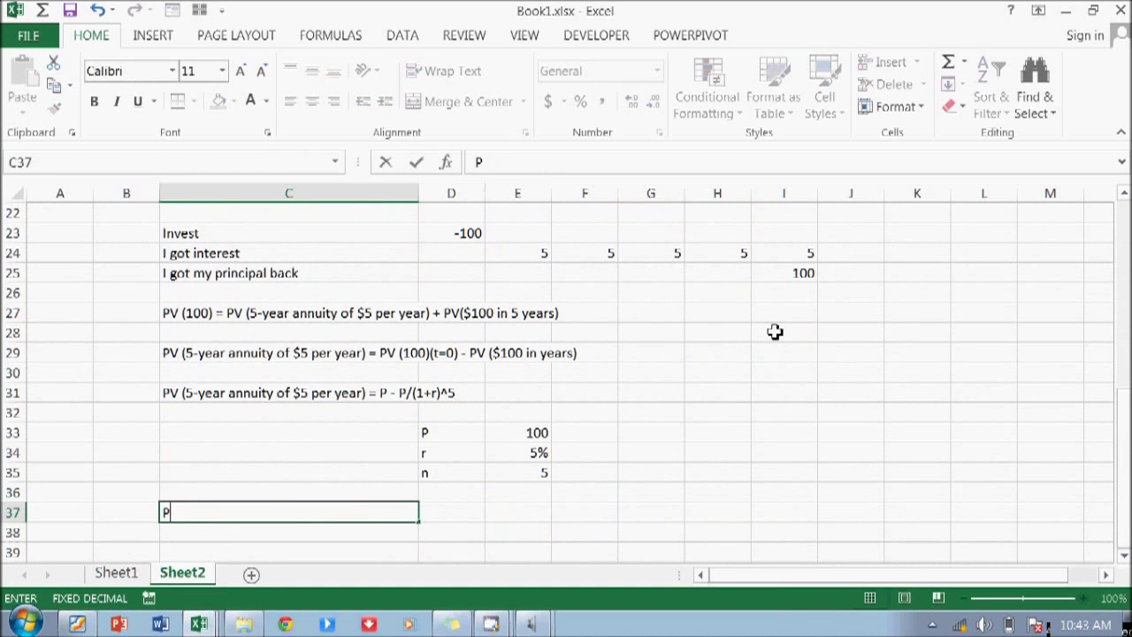
pyautogui.write('V (5-year nan')
pyautogui.press('BackSpace')
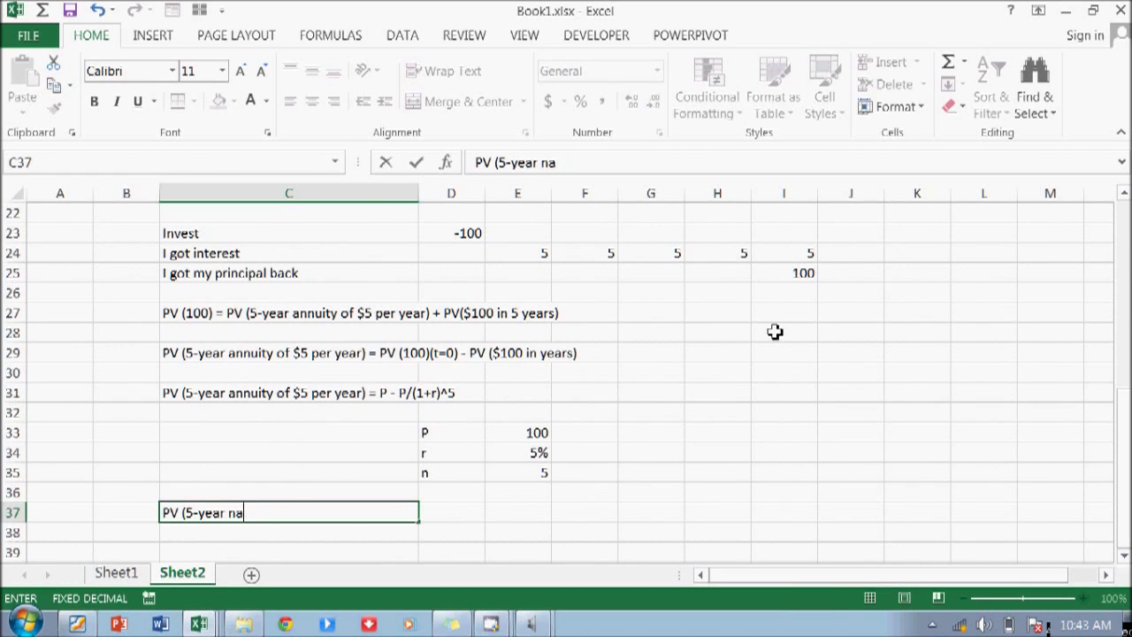
pyautogui.press('BackSpace')
pyautogui.press('BackSpace')
pyautogui.write('annit')
pyautogui.press('BackSpace')
pyautogui.press('BackSpace')
pyautogui.write('uity of %5')
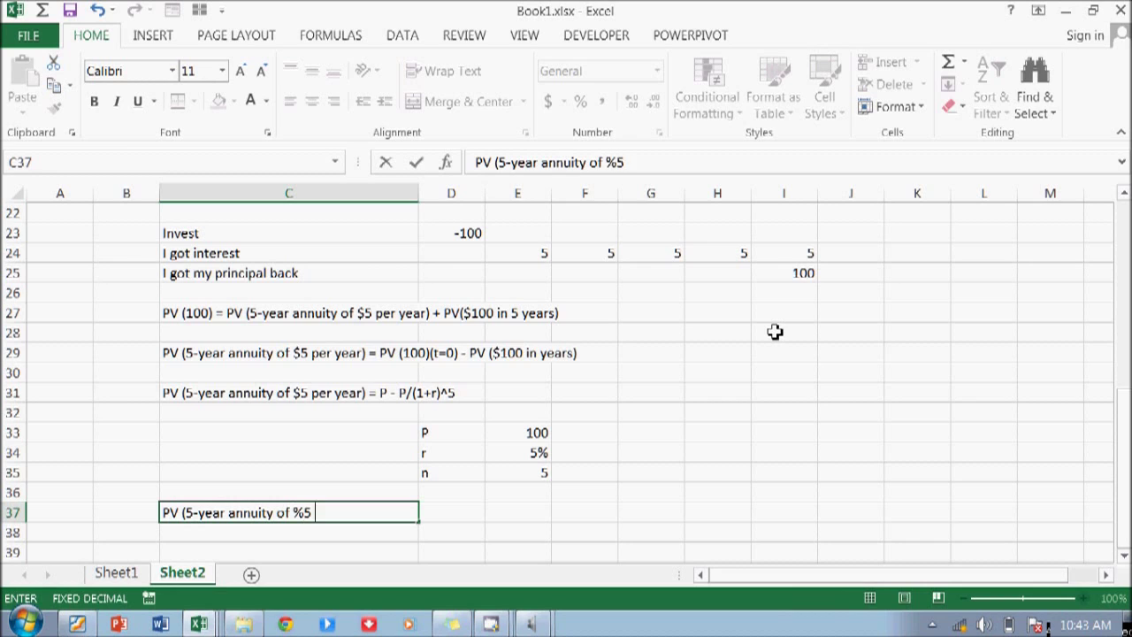
pyautogui.write(' per year)')
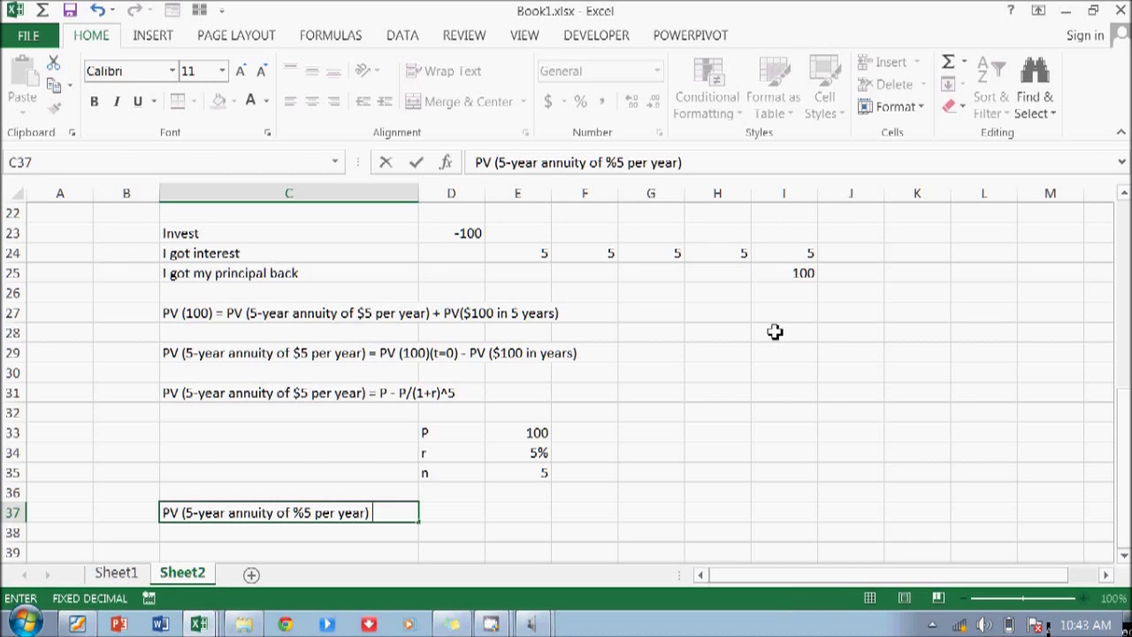
pyautogui.write(' =')
pyautogui.press('Return')
pyautogui.press('Right')
pyautogui.press('Up')
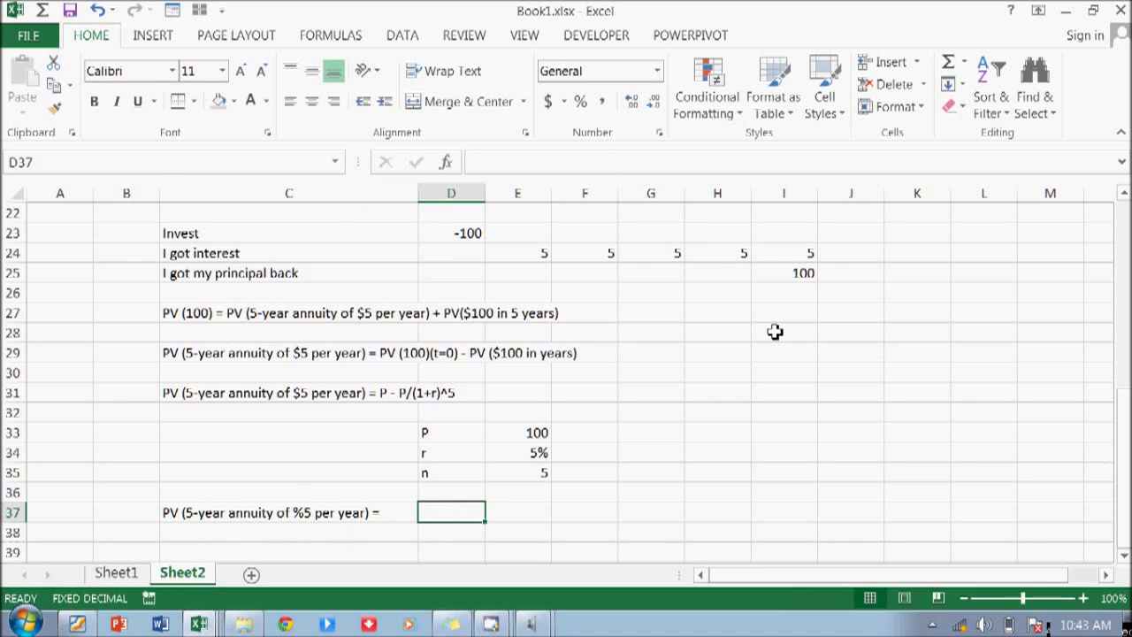
pyautogui.press('Up')
pyautogui.press('Up')
pyautogui.press('Up')
pyautogui.press('Up')
pyautogui.press('Right')
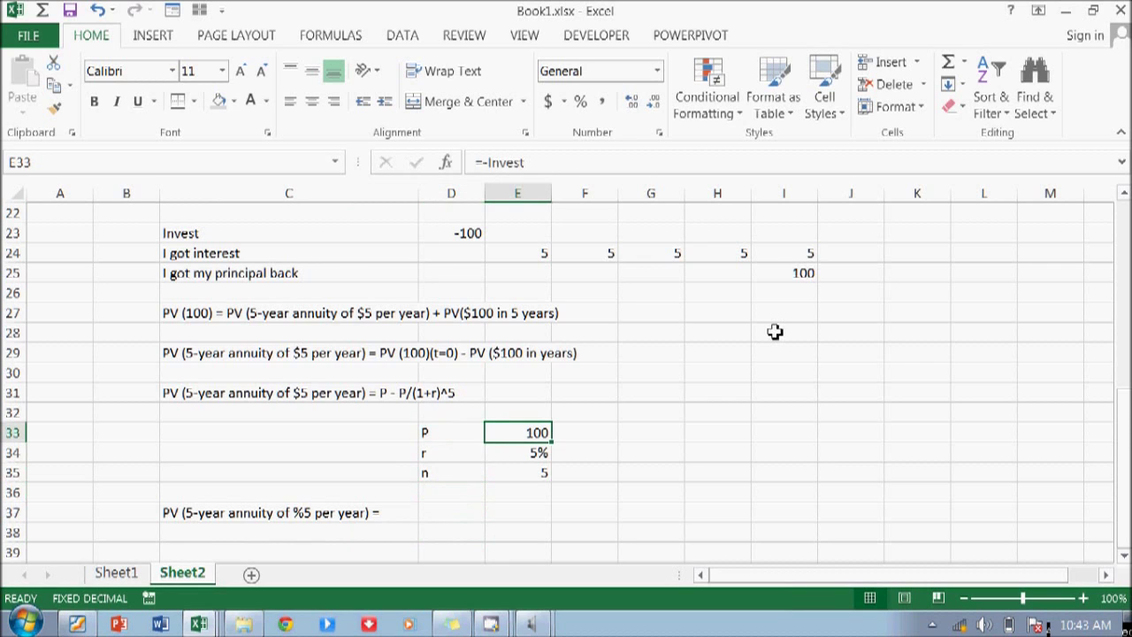
pyautogui.press('Left')
pyautogui.press('Down')
pyautogui.press('Down')
pyautogui.press('Down')
pyautogui.press('Down')
# Calculate the annuity's present value in D37 with the formula =E33 - (E33/(1+E34)^5)
pyautogui.write('=')
pyautogui.press('Left')
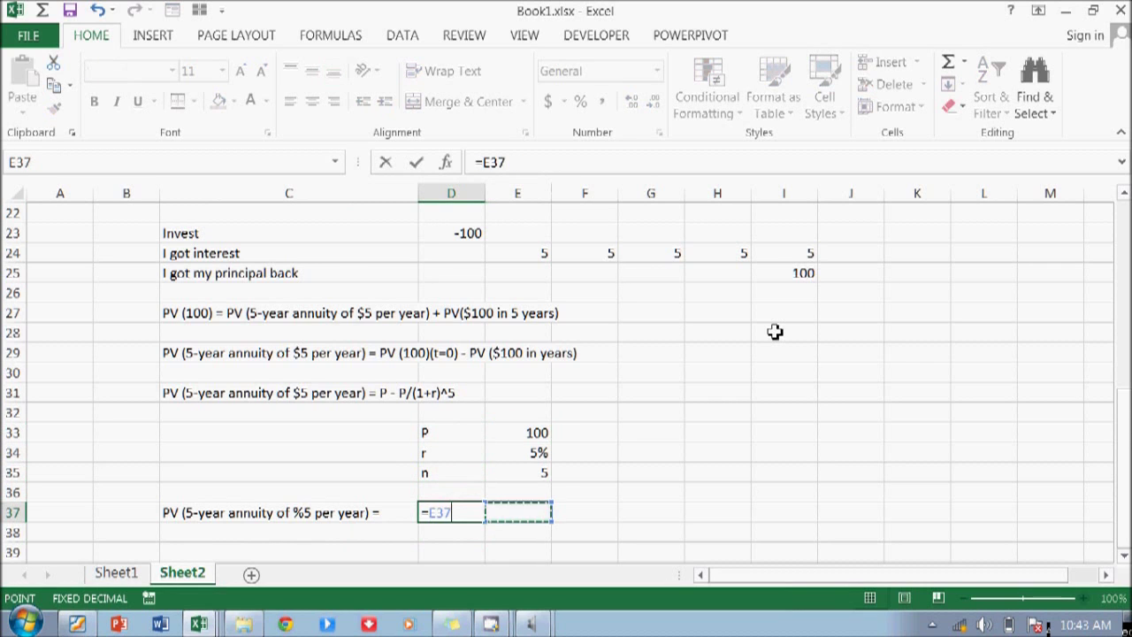
pyautogui.press('Right')
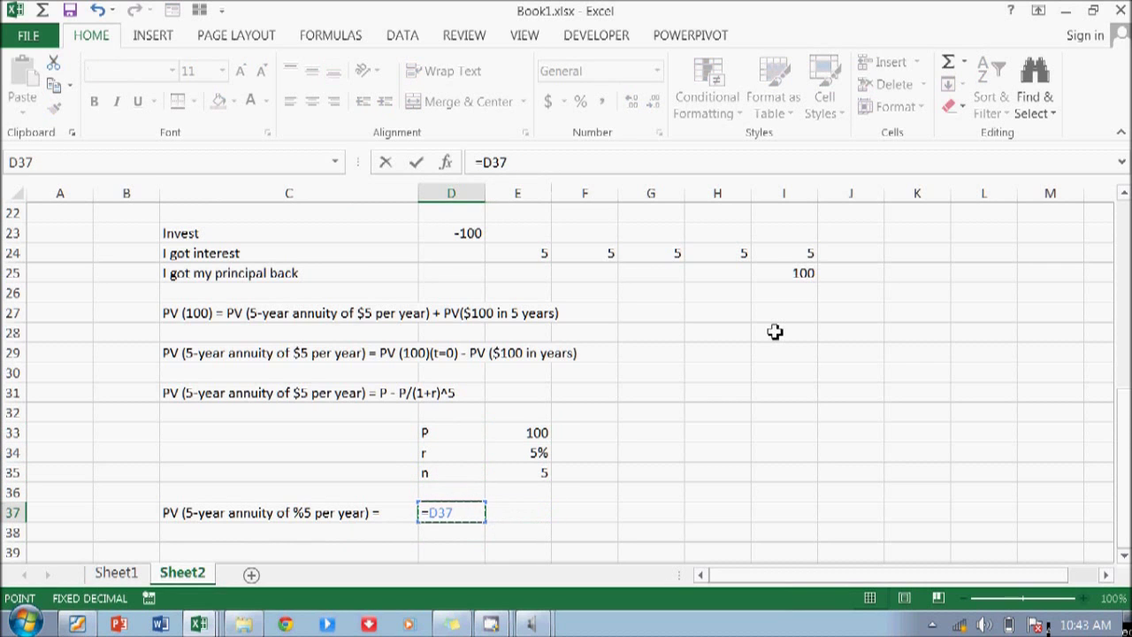
pyautogui.click(521, 434)
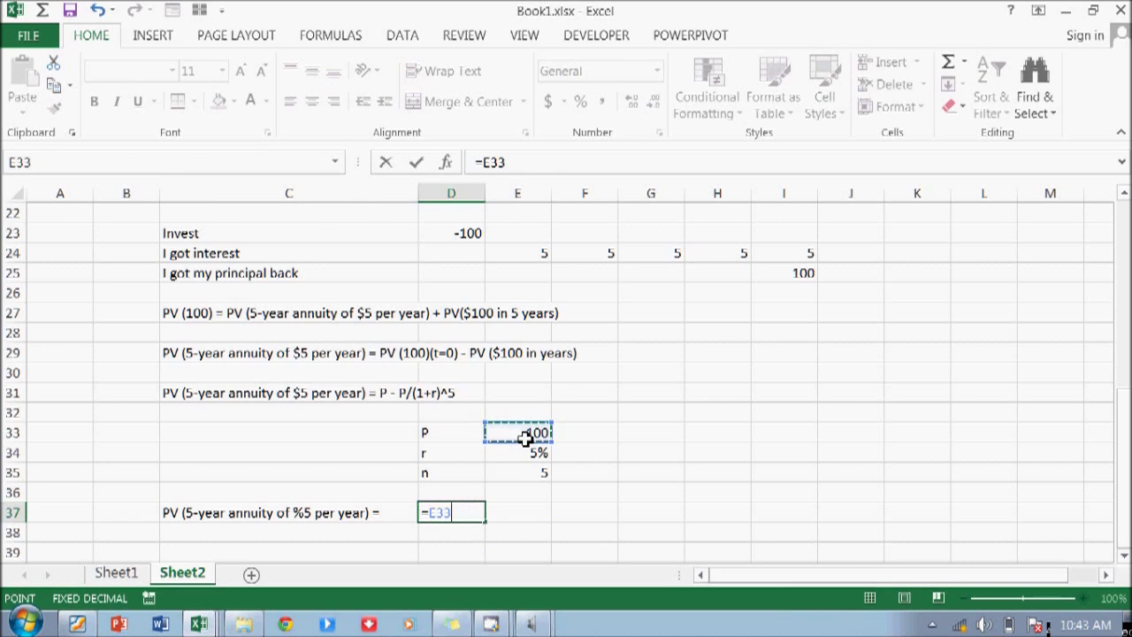
pyautogui.write('- ')
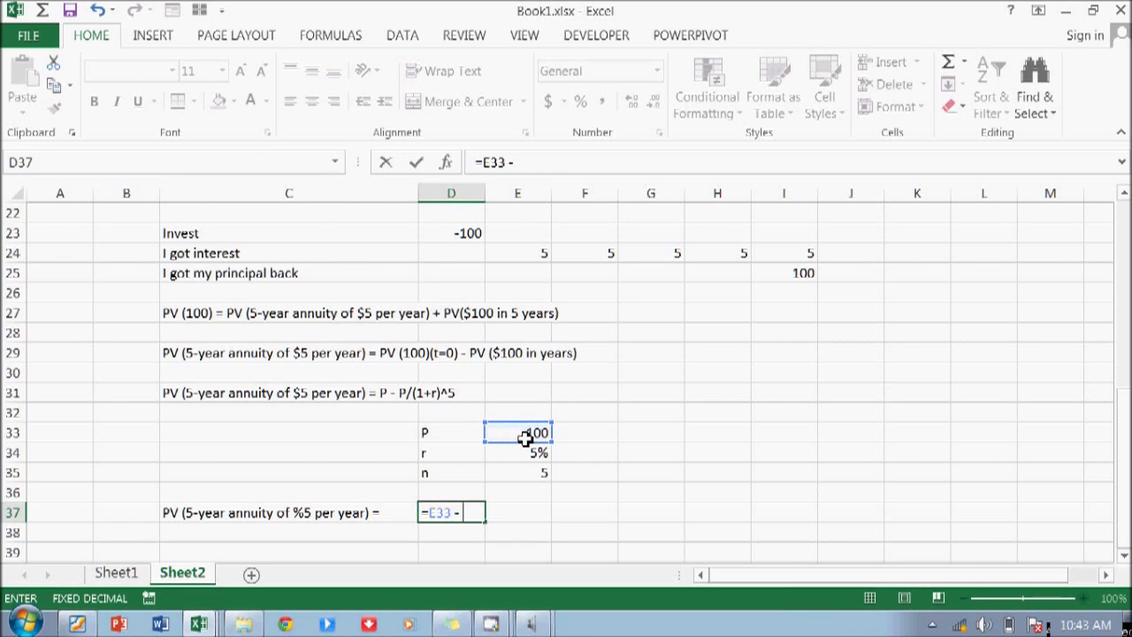
pyautogui.write('(')
pyautogui.click(525, 434)
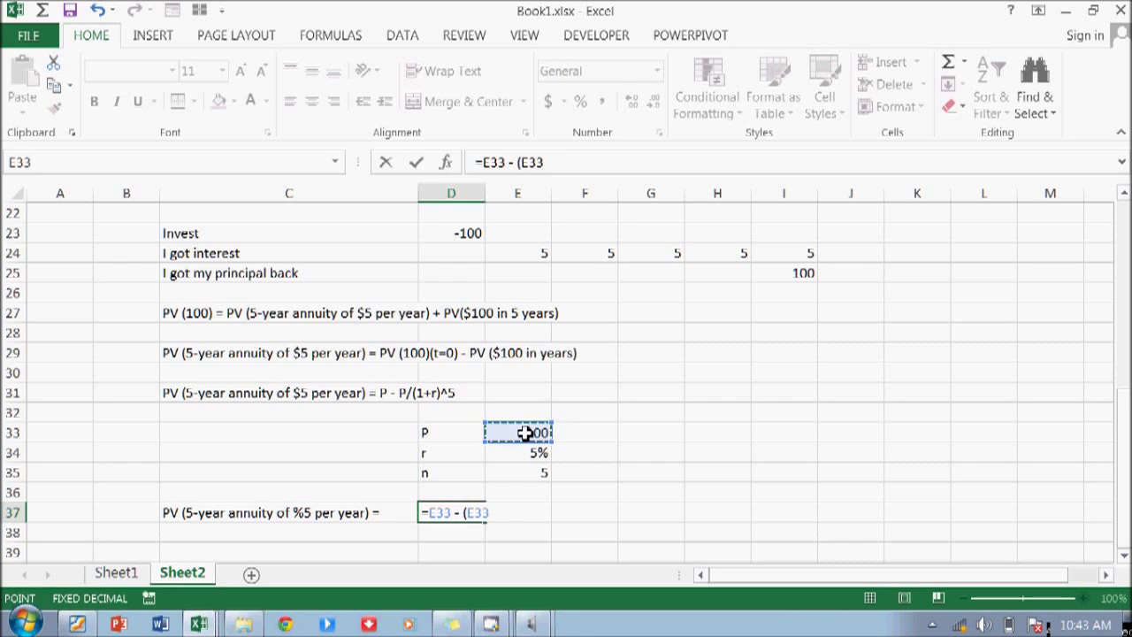
pyautogui.write('/(1/')
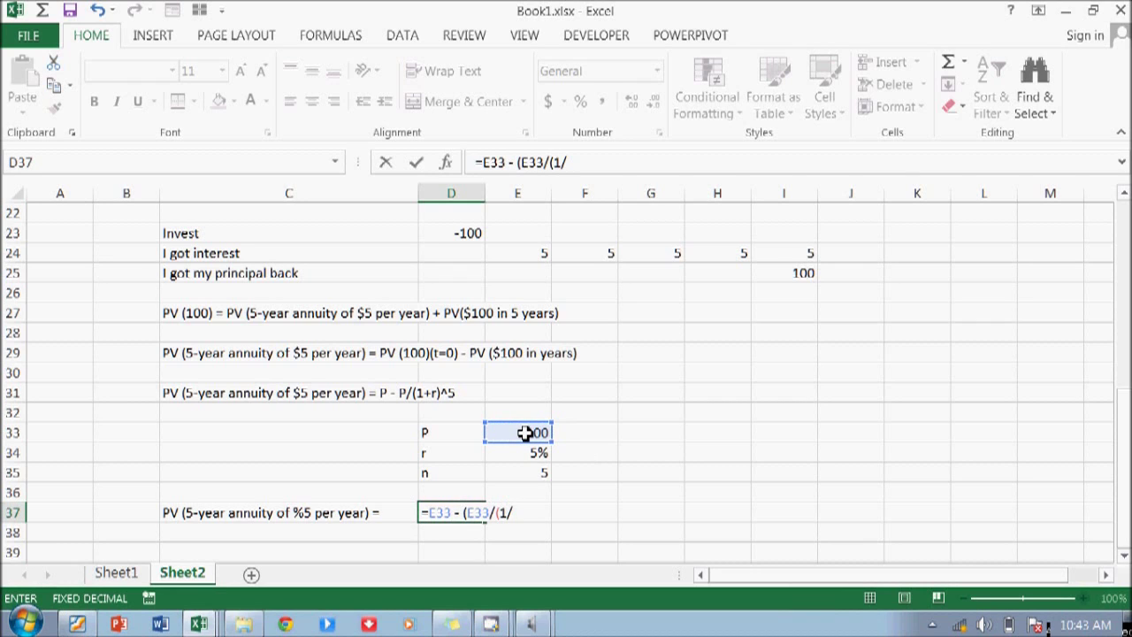
pyautogui.press('BackSpace')
pyautogui.write('+')
pyautogui.click(523, 458)
pyautogui.write(')^')
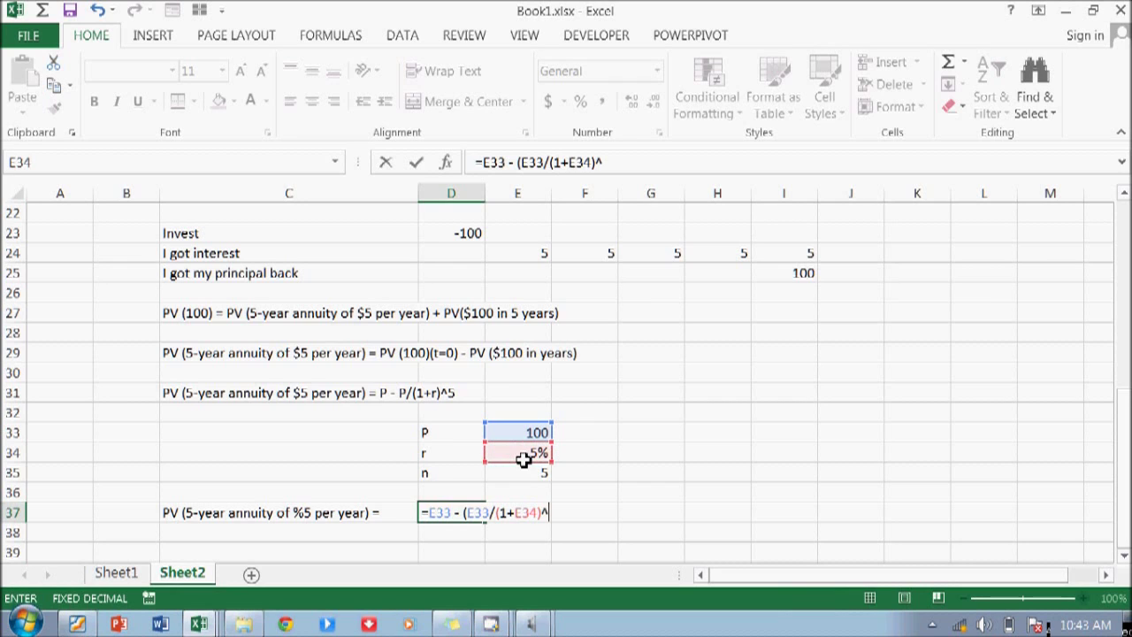
pyautogui.write('5')
pyautogui.press('Return')
pyautogui.press('Up')
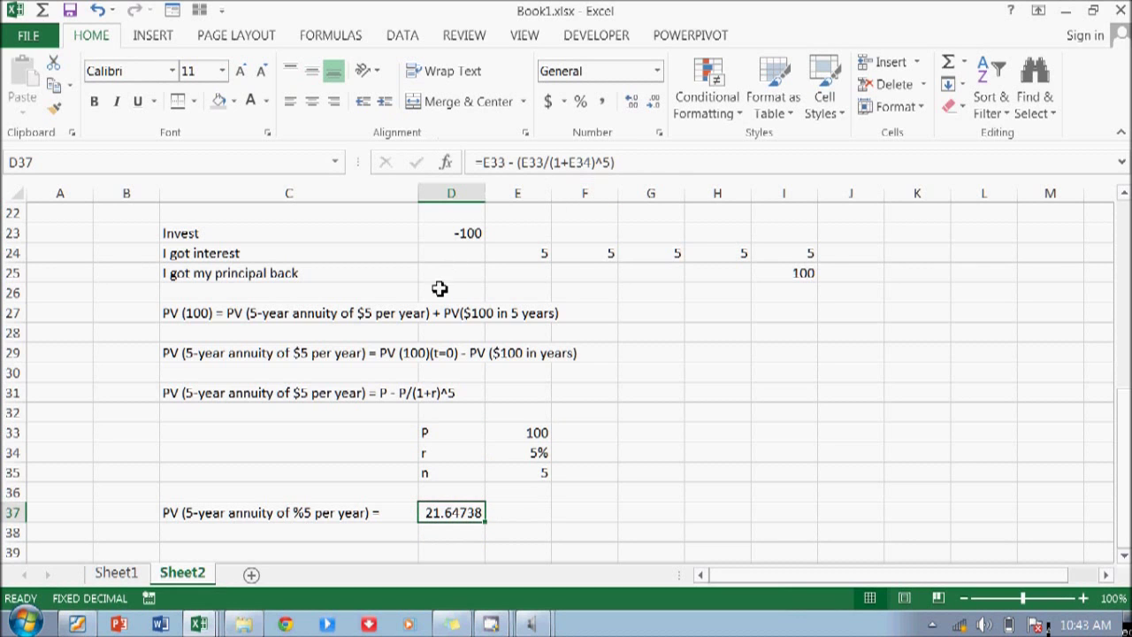
pyautogui.scroll(-3, 439, 293)
pyautogui.click(265, 355)
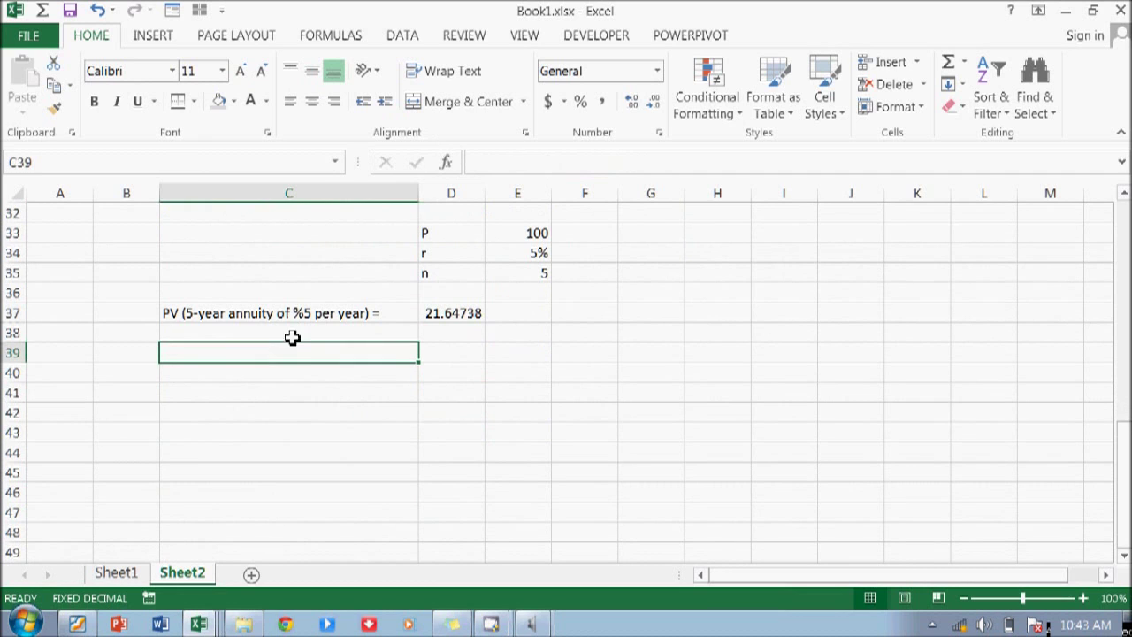
pyautogui.scroll(2, 403, 341)
pyautogui.click(465, 417)
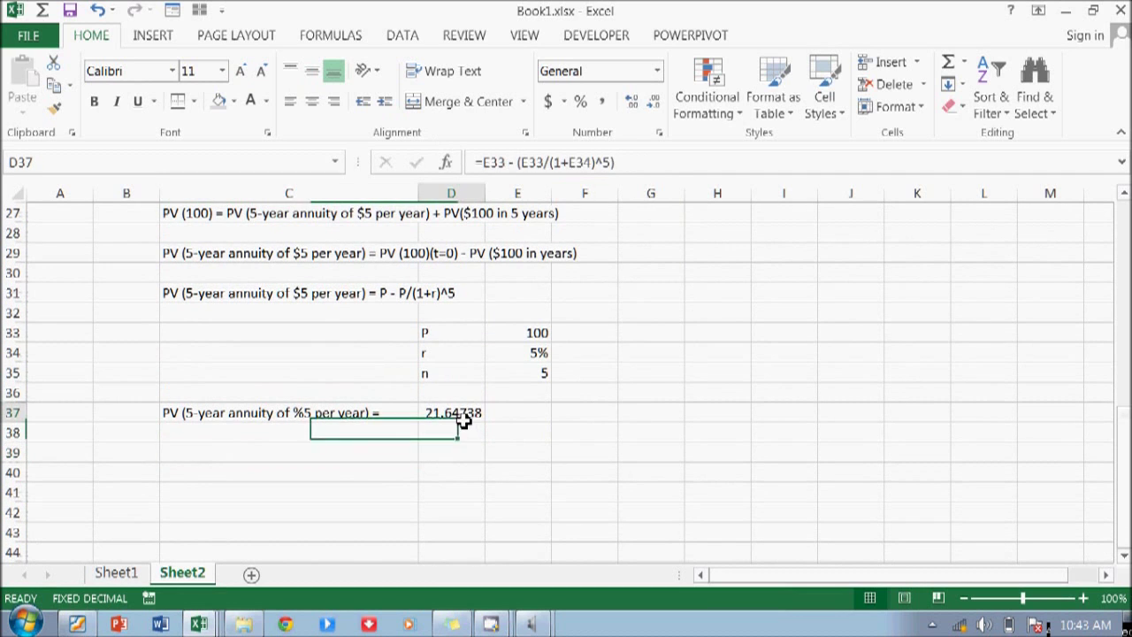
pyautogui.click(270, 418)
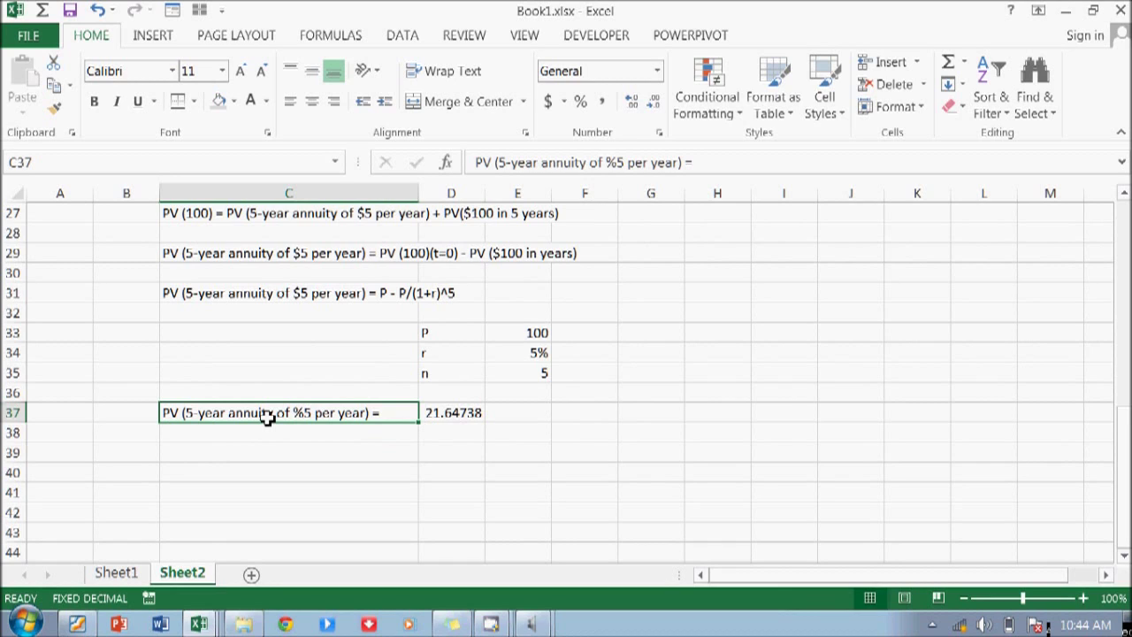
pyautogui.click(437, 413)
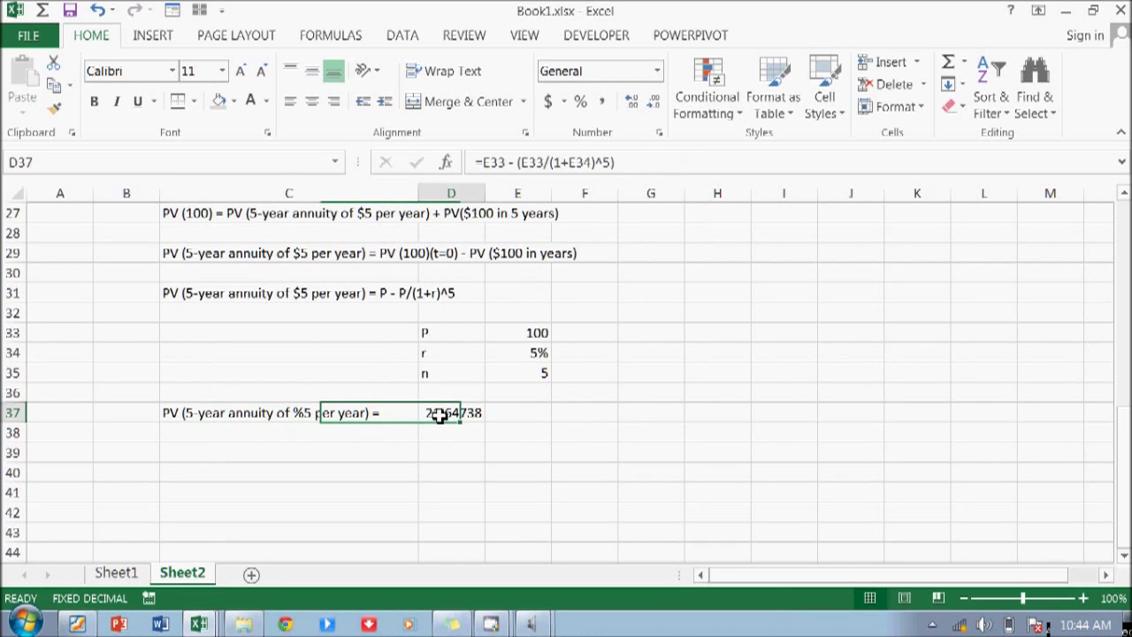
# Enter the note "We want to bring that formula to periodical (annual) installment" in C39
pyautogui.click(252, 453)
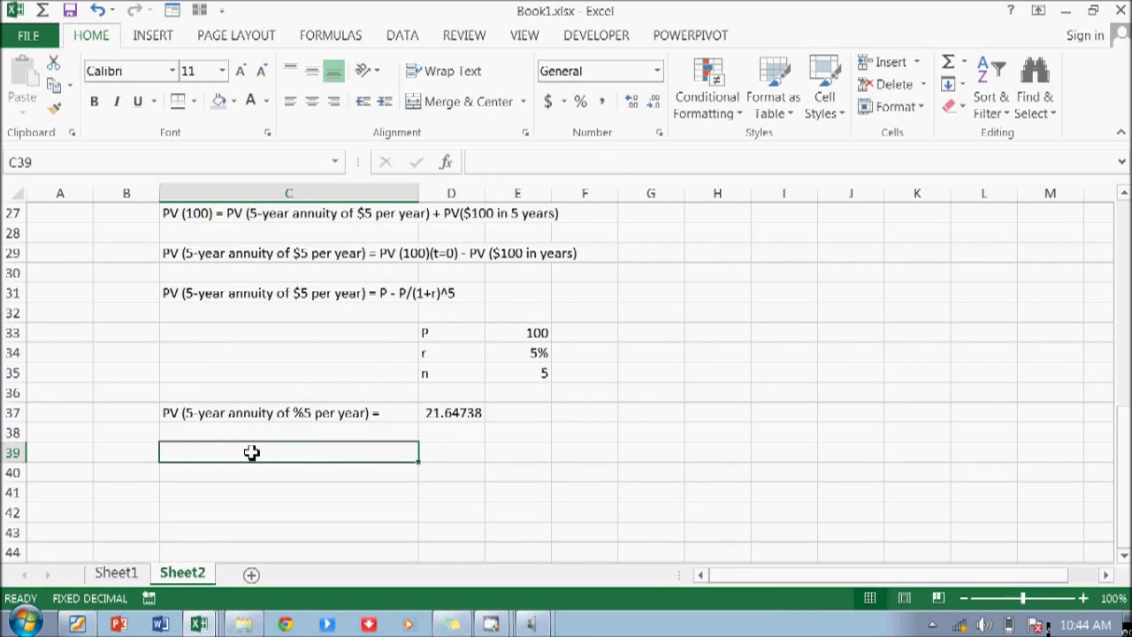
pyautogui.write('We wan')
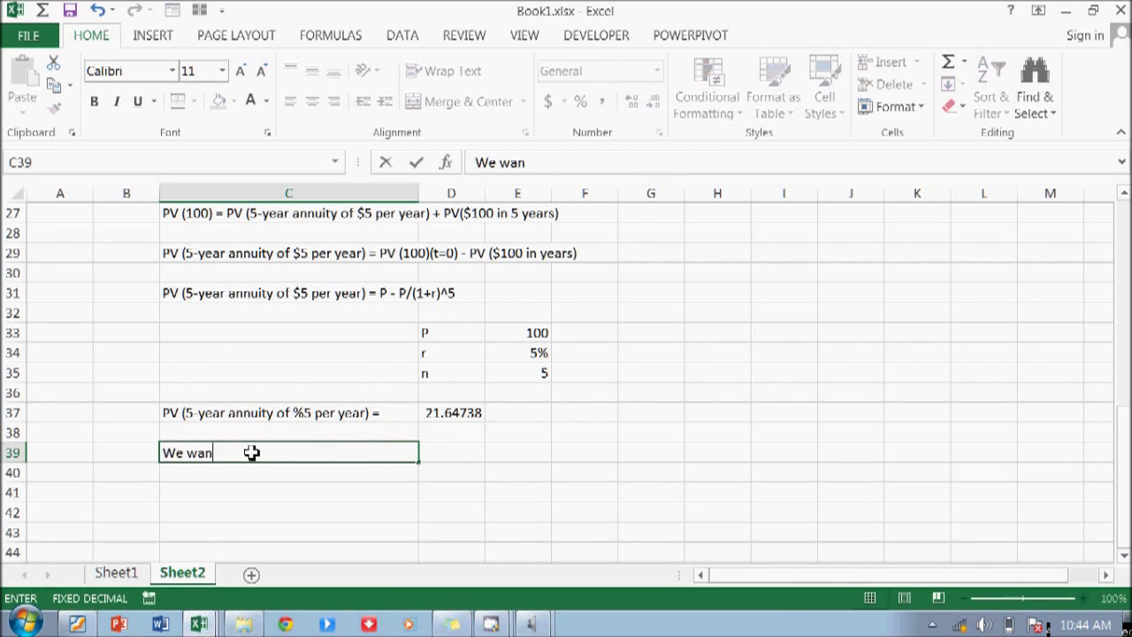
pyautogui.write('t to bring that formu')
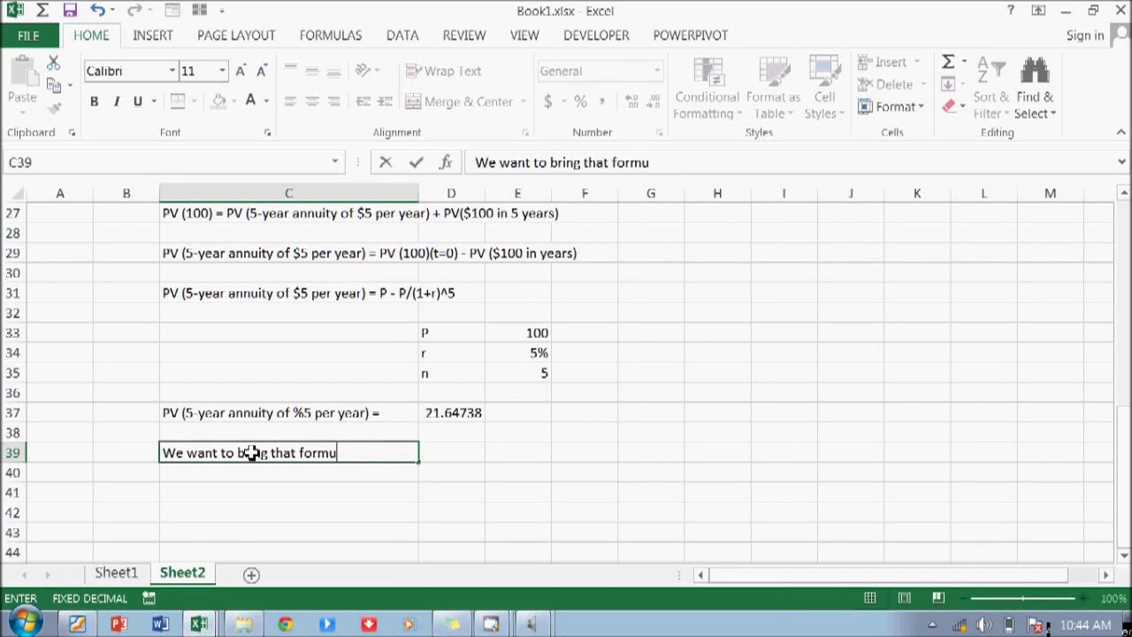
pyautogui.write('la to an')
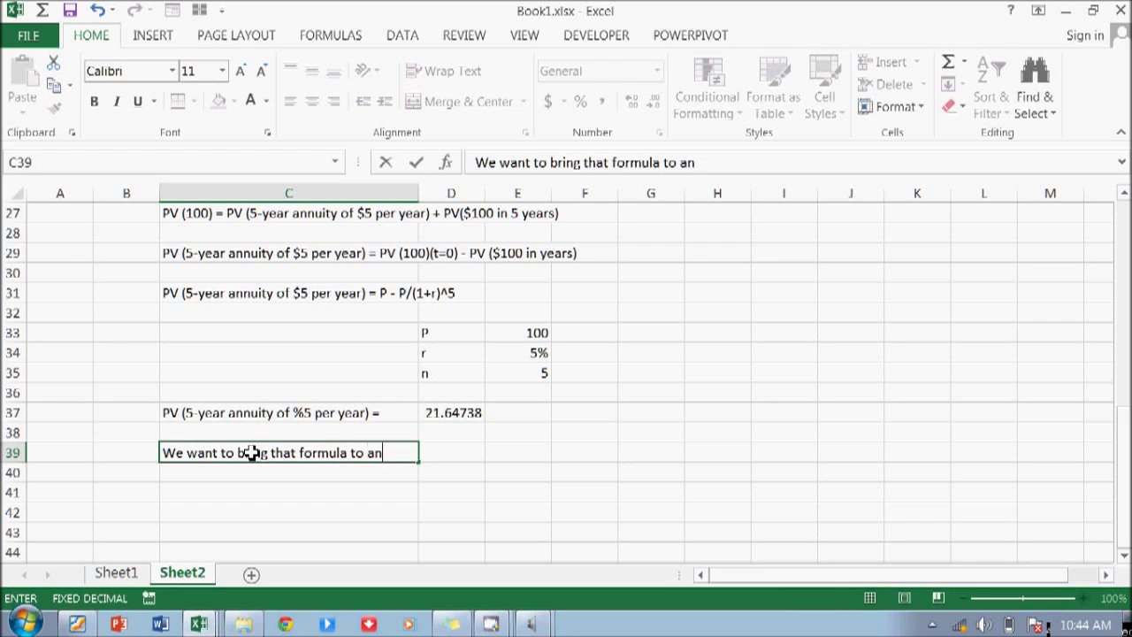
pyautogui.press('BackSpace')
pyautogui.press('BackSpace')
pyautogui.write('periodical')
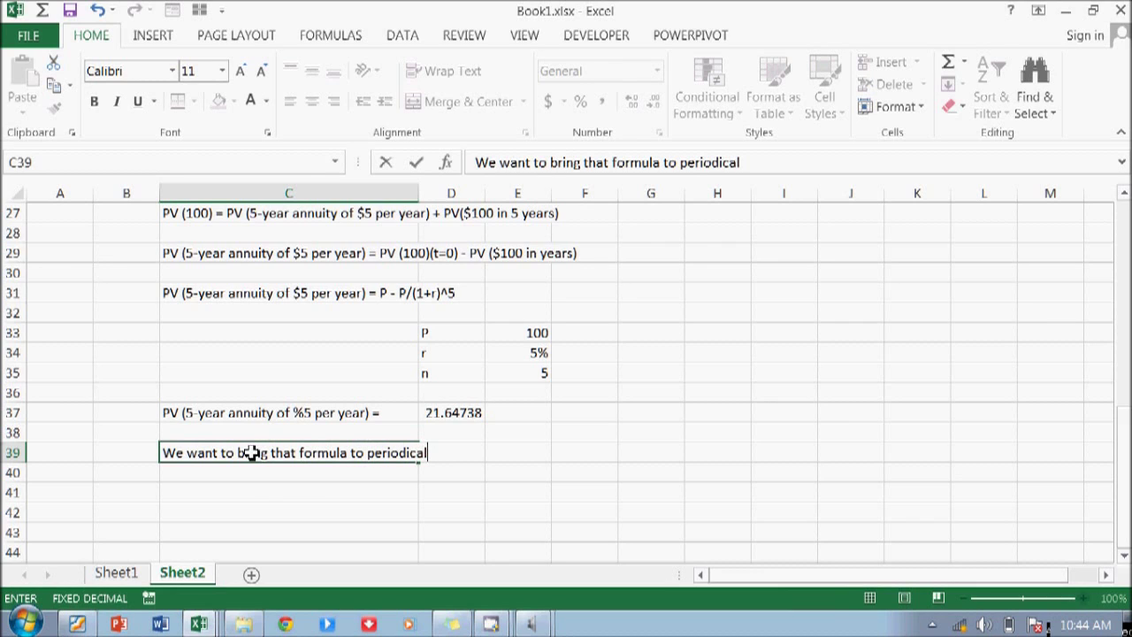
pyautogui.write(' (annual) installment')
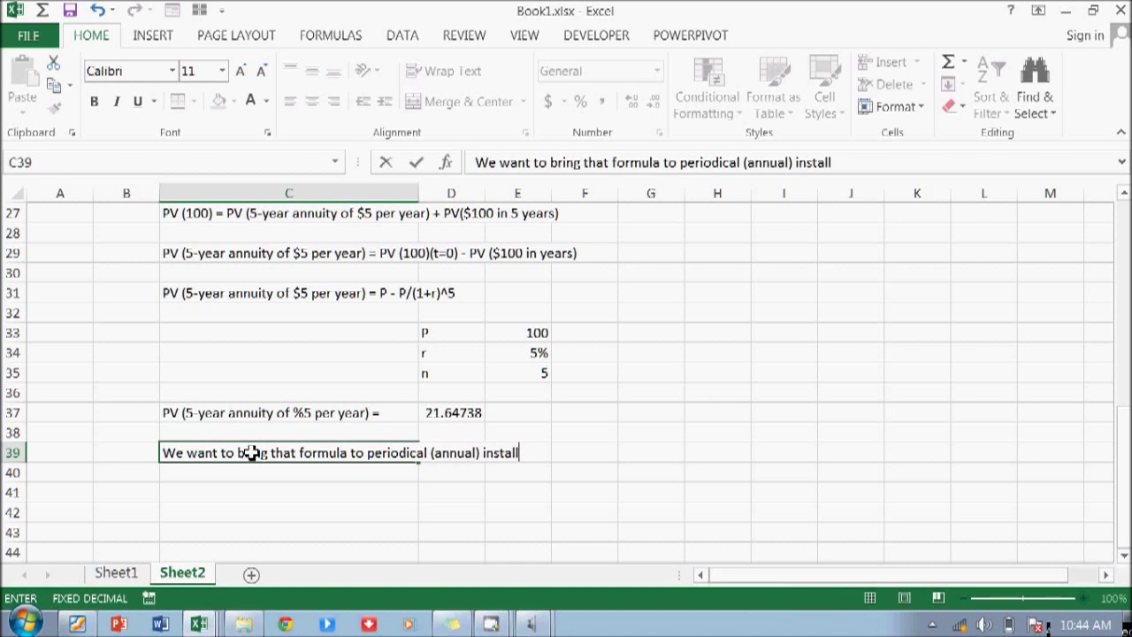
pyautogui.press('Return')
pyautogui.press('Up')
pyautogui.press('Up')
pyautogui.press('Up')
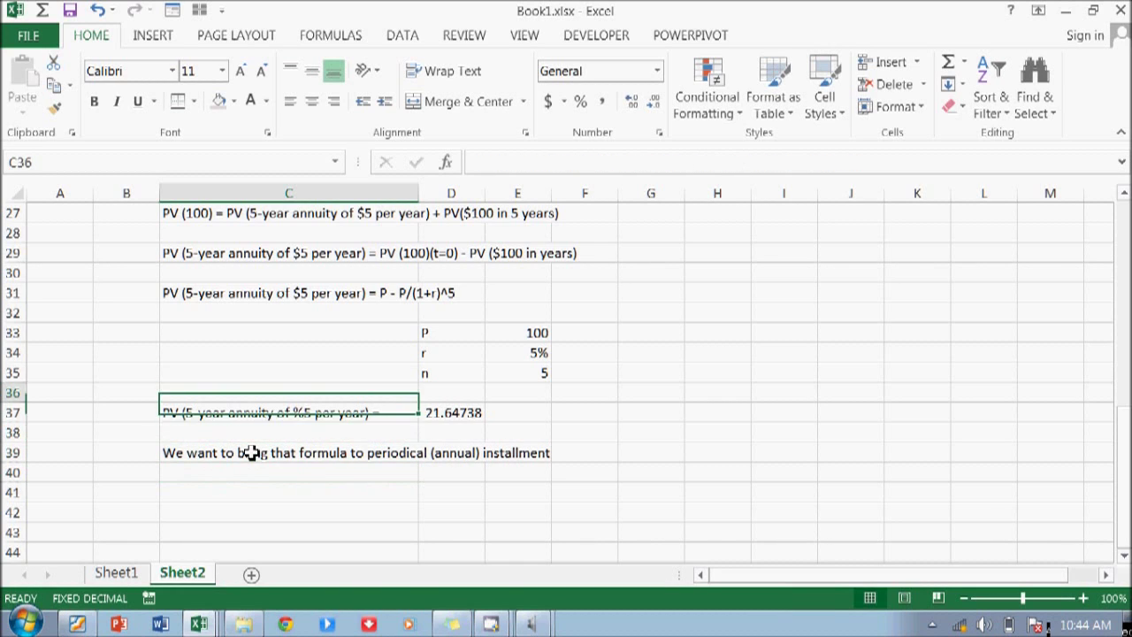
pyautogui.press('Right')
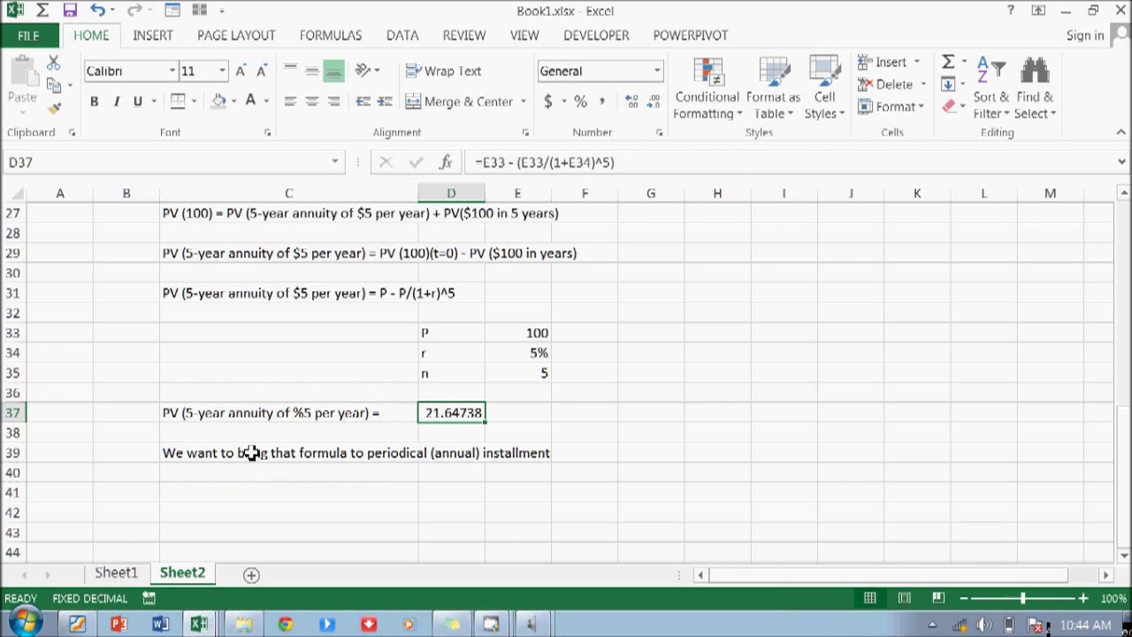
pyautogui.press('Down')
pyautogui.press('Down')
pyautogui.press('Down')
pyautogui.press('Down')
pyautogui.press('Left')
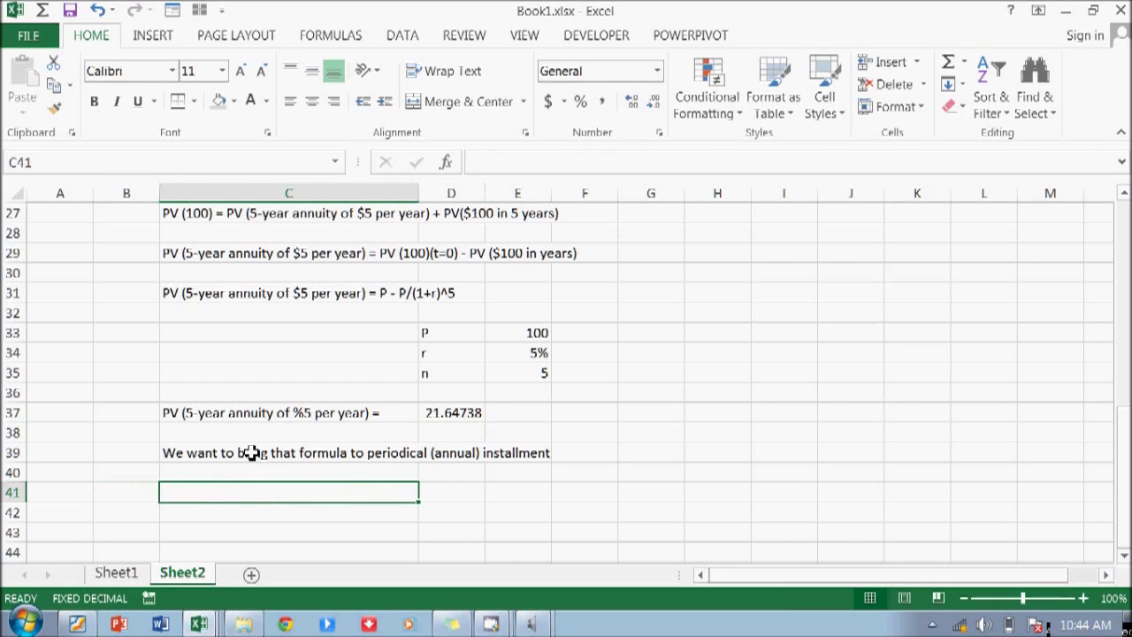
# Copy the annuity equation from C31 into C41 and select C43 with the copy mode ended
pyautogui.click(209, 299)
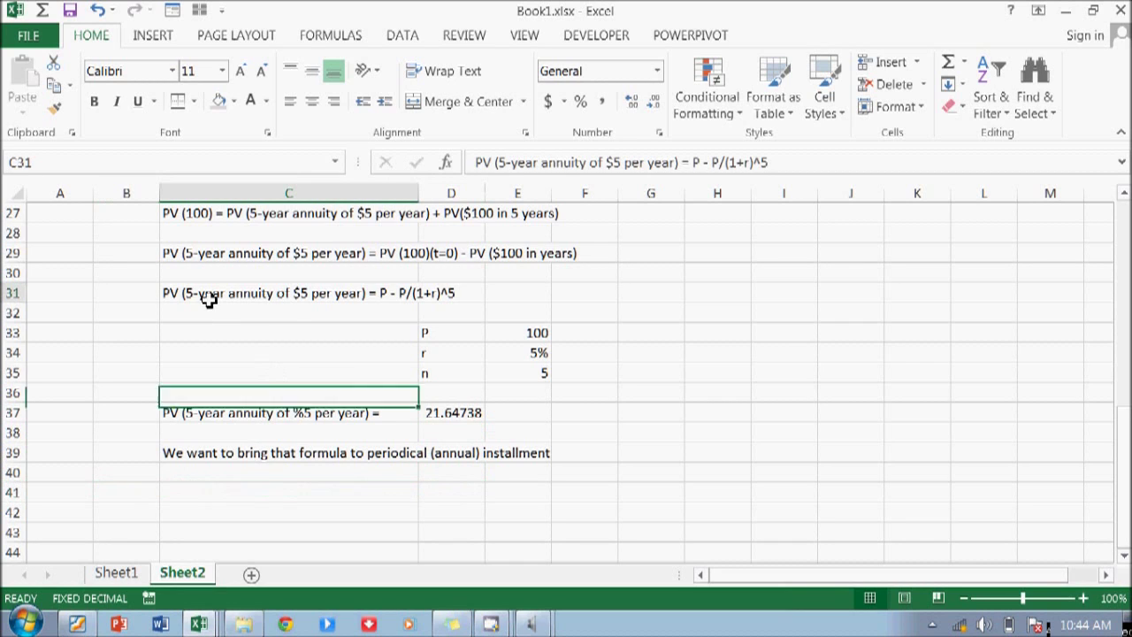
pyautogui.hotkey('ctrl', 'c')
pyautogui.press('Down')
pyautogui.press('Down')
pyautogui.press('Down')
pyautogui.press('Down')
pyautogui.press('Down')
pyautogui.press('Down')
pyautogui.press('Down')
pyautogui.press('Down')
pyautogui.press('Down')
pyautogui.press('Down')
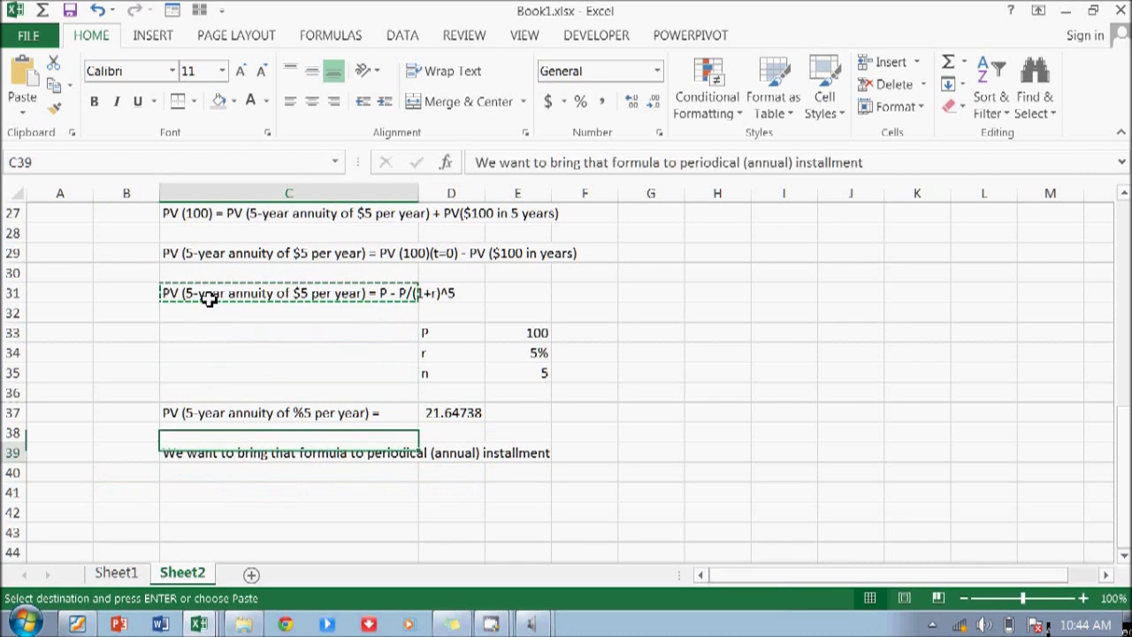
pyautogui.hotkey('ctrl', 'v')
pyautogui.press('Down')
pyautogui.press('Down')
pyautogui.press('Down')
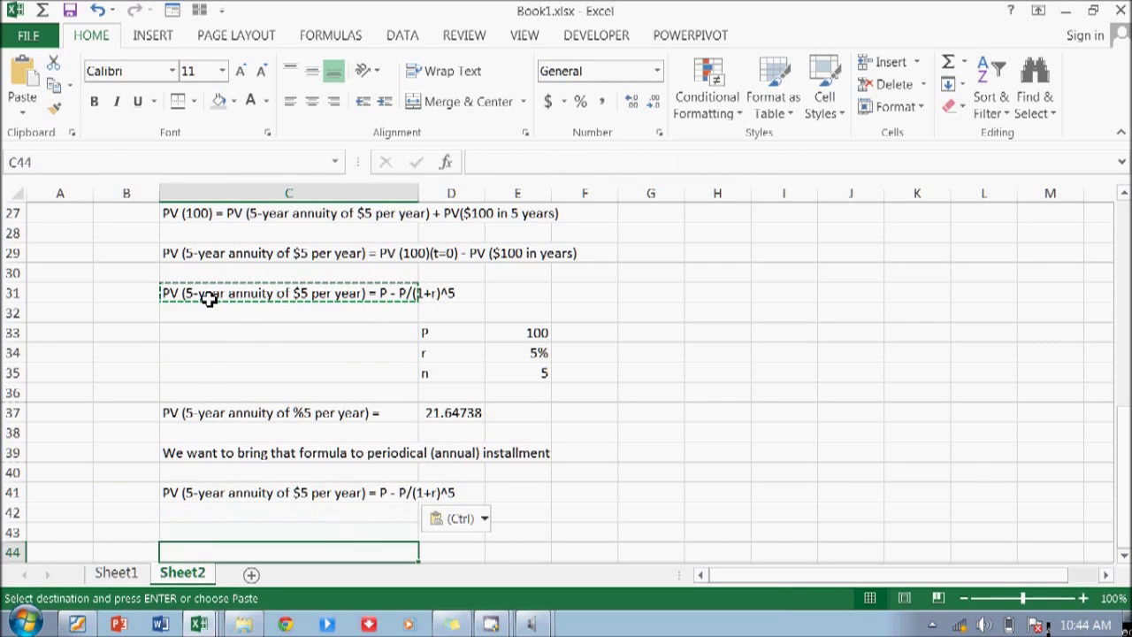
pyautogui.press('Up')
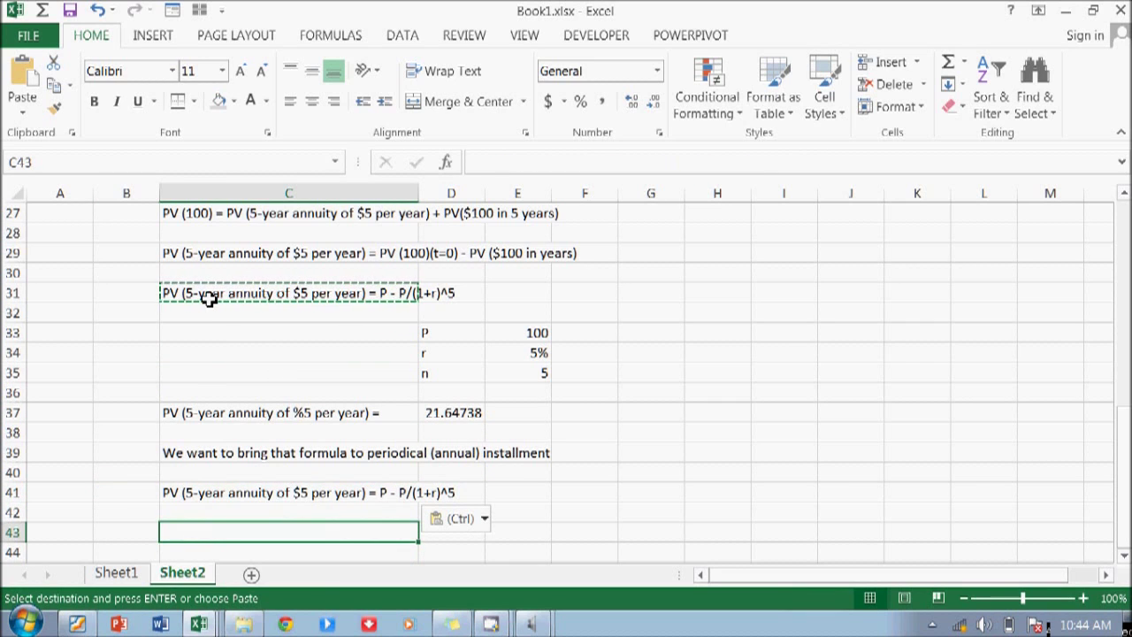
pyautogui.press('Escape')
pyautogui.write('inter')
pyautogui.press('BackSpace')
pyautogui.press('BackSpace')
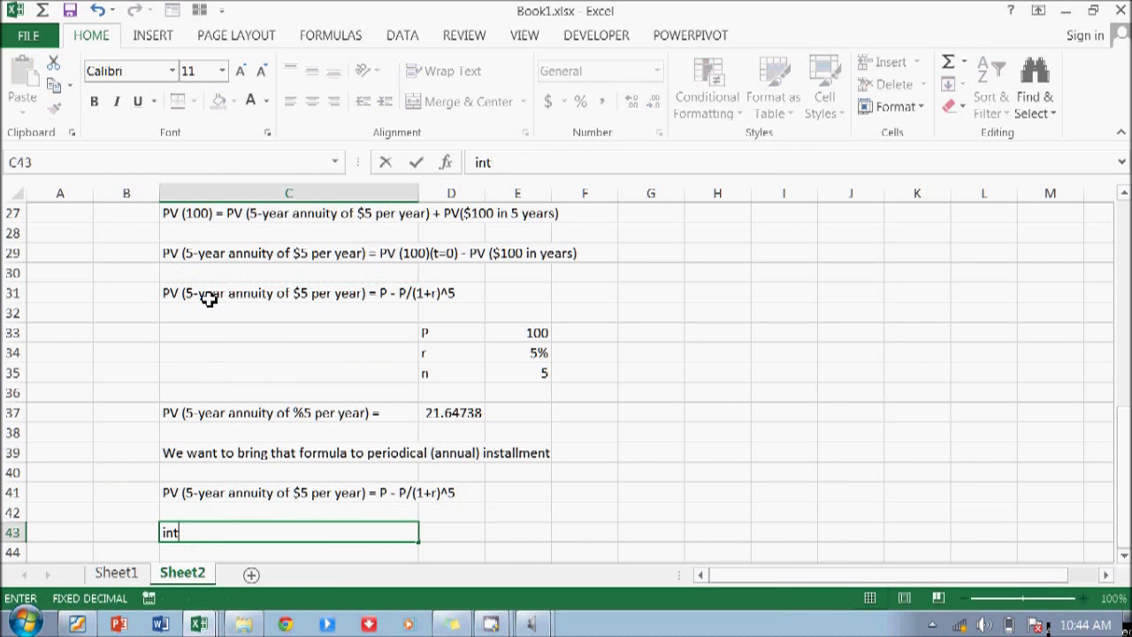
pyautogui.press('BackSpace')
pyautogui.press('BackSpace')
pyautogui.press('BackSpace')
pyautogui.write('Interest =')
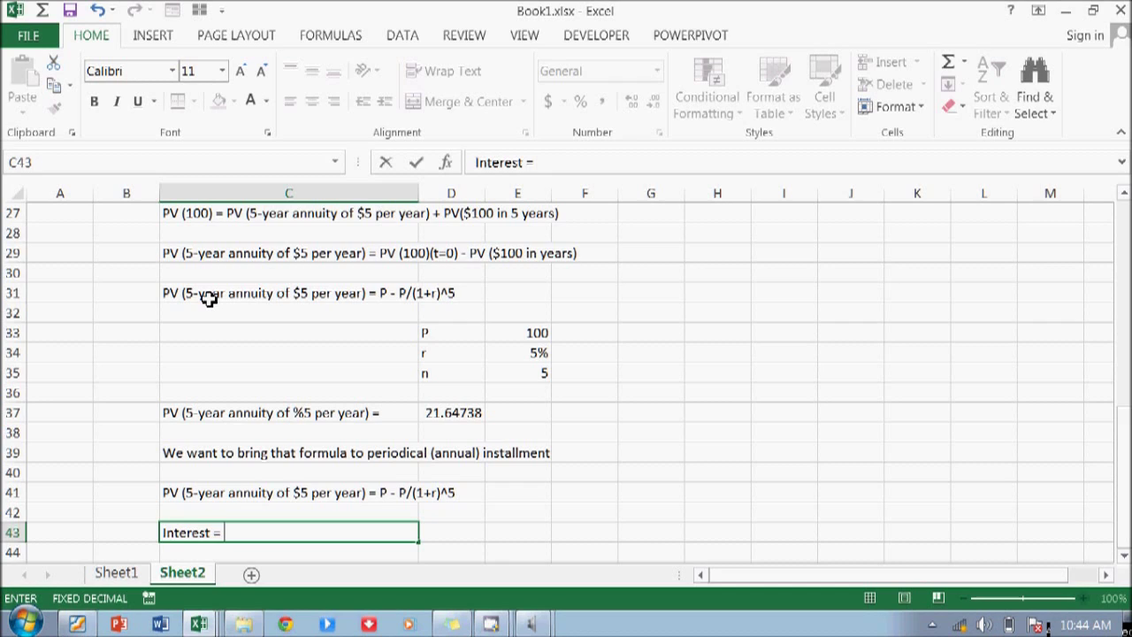
pyautogui.write(' Annual instal')
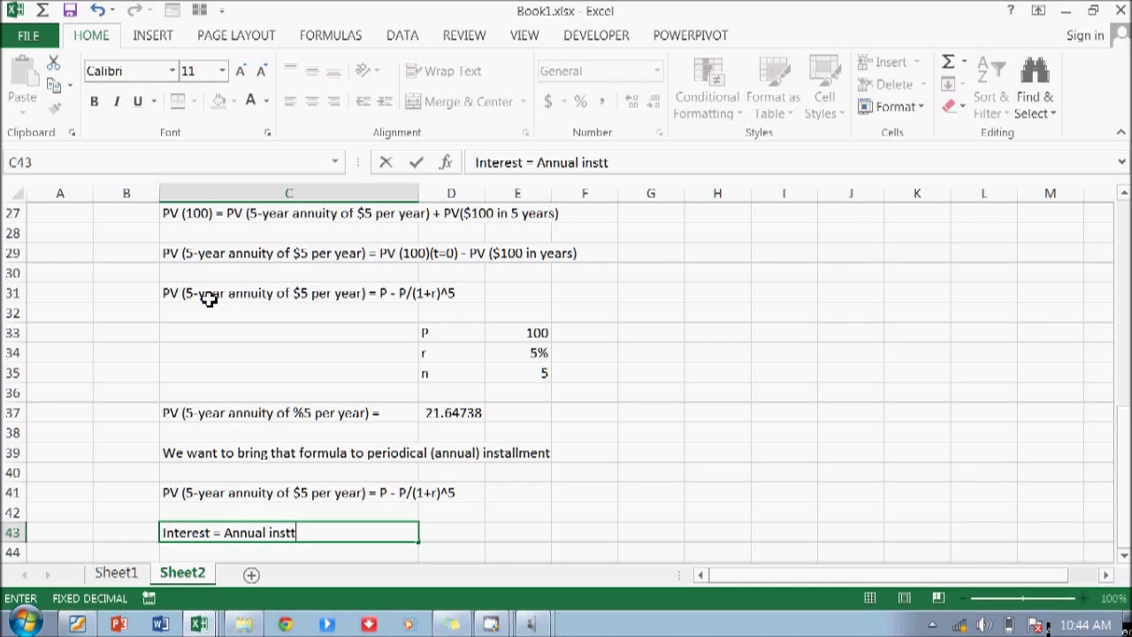
pyautogui.write('lment x')
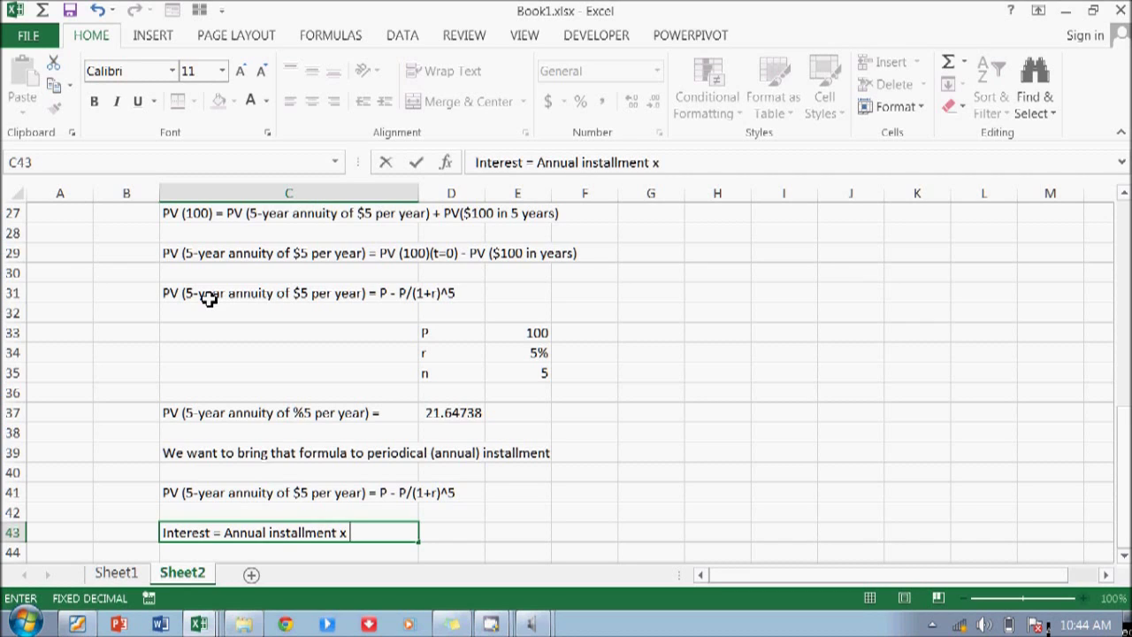
pyautogui.press('BackSpace')
pyautogui.press('BackSpace')
pyautogui.press('BackSpace')
pyautogui.press('BackSpace')
pyautogui.press('BackSpace')
pyautogui.press('BackSpace')
pyautogui.press('BackSpace')
pyautogui.press('BackSpace')
pyautogui.press('BackSpace')
pyautogui.press('BackSpace')
pyautogui.press('BackSpace')
pyautogui.press('BackSpace')
pyautogui.press('BackSpace')
pyautogui.press('BackSpace')
pyautogui.press('BackSpace')
pyautogui.press('BackSpace')
pyautogui.press('BackSpace')
pyautogui.press('BackSpace')
pyautogui.press('BackSpace')
pyautogui.press('BackSpace')
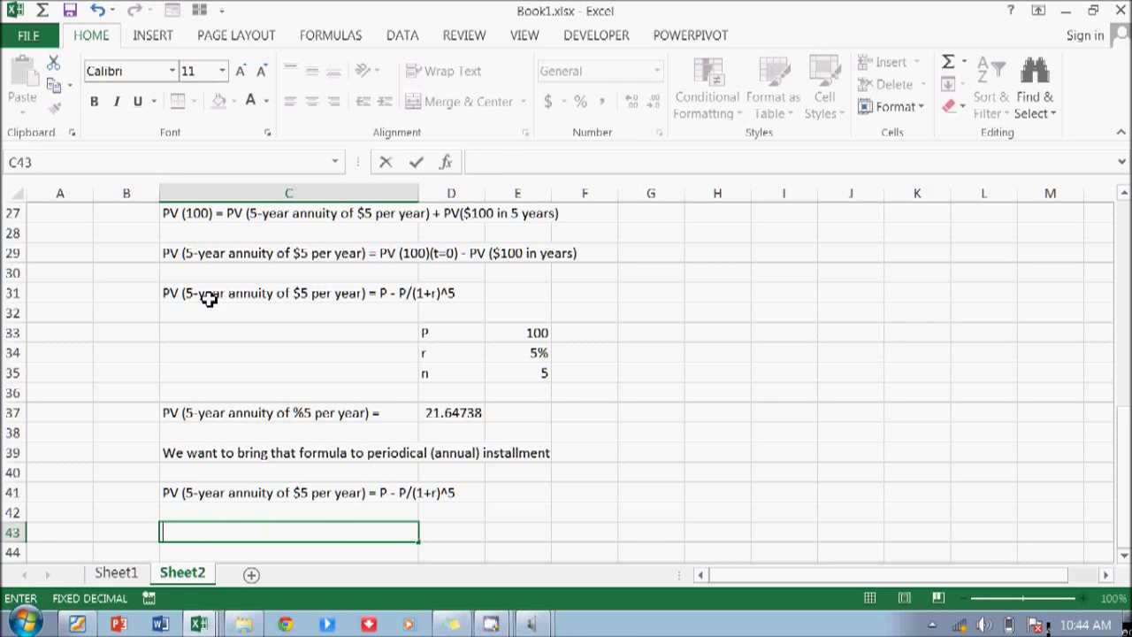
# Enter the note "Periodical installment = interest (%) x principal" in C43
pyautogui.write('Period')
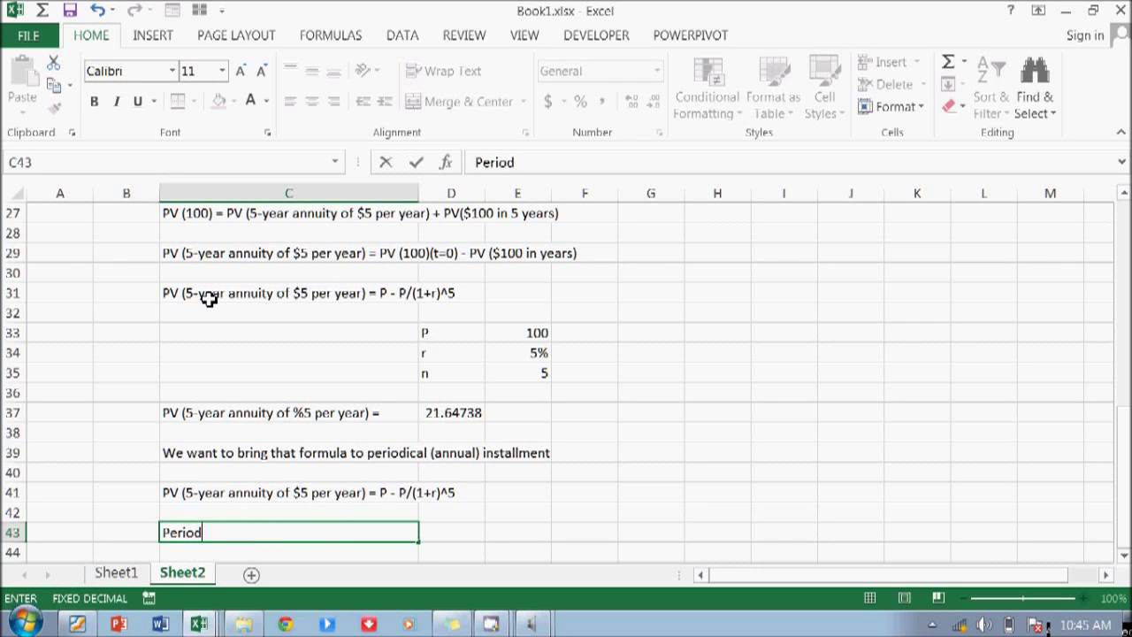
pyautogui.write('ical installment')
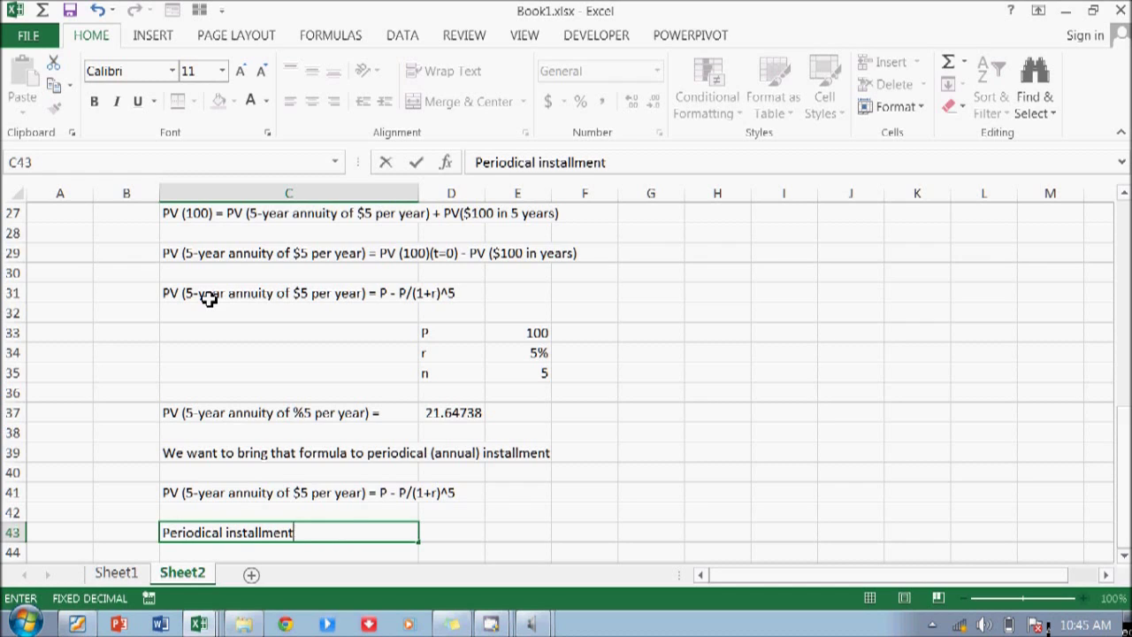
pyautogui.write(' = interest x')
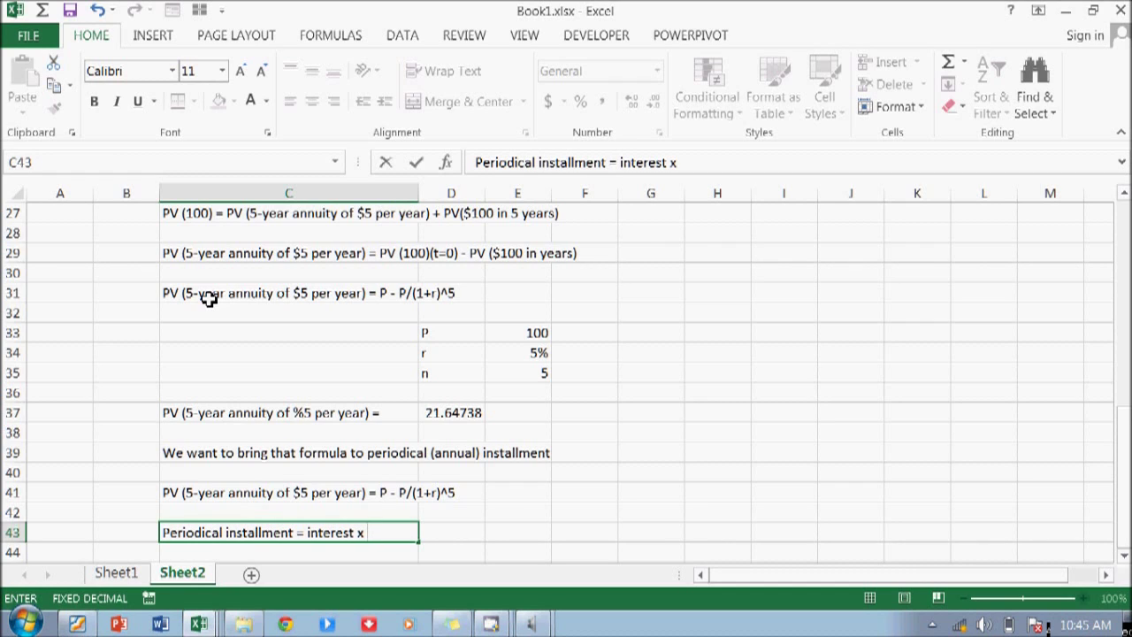
pyautogui.press('BackSpace')
pyautogui.write('(%) x principal')
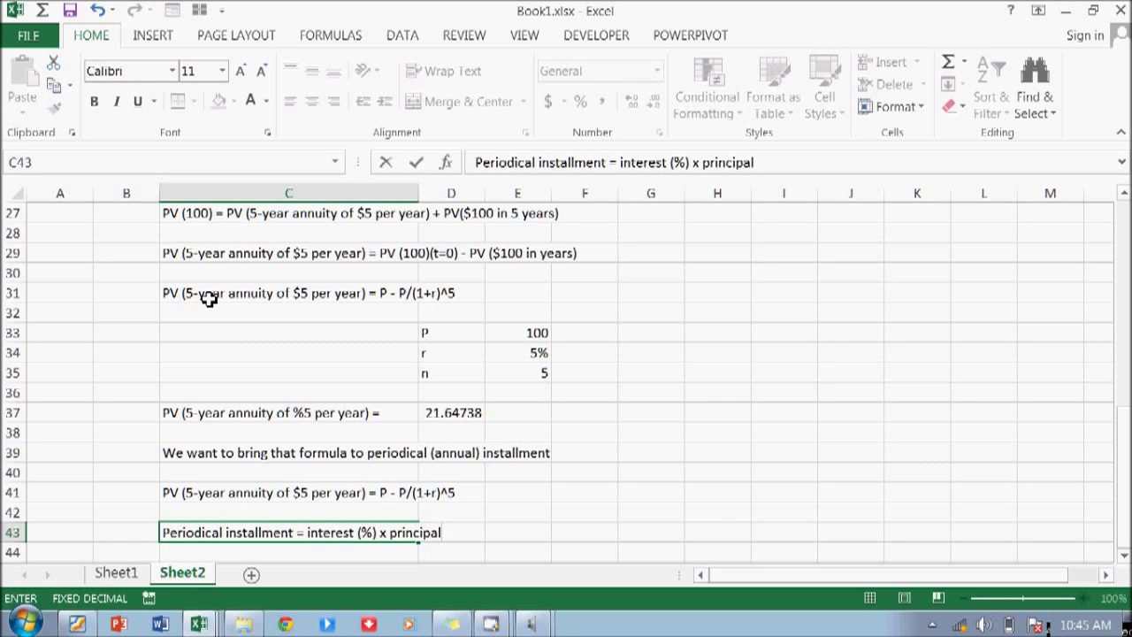
pyautogui.press('Return')
# Examine the yearly interest amounts in the Cash Flow row, cells E21 through H21
pyautogui.scroll(7, 512, 344)
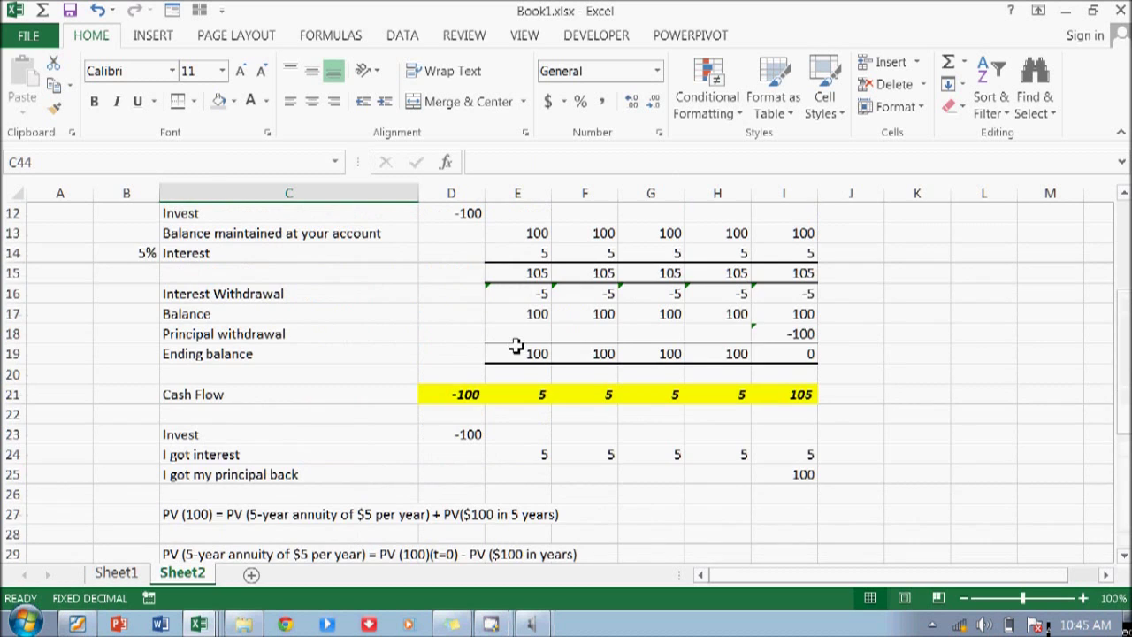
pyautogui.scroll(-8, 513, 349)
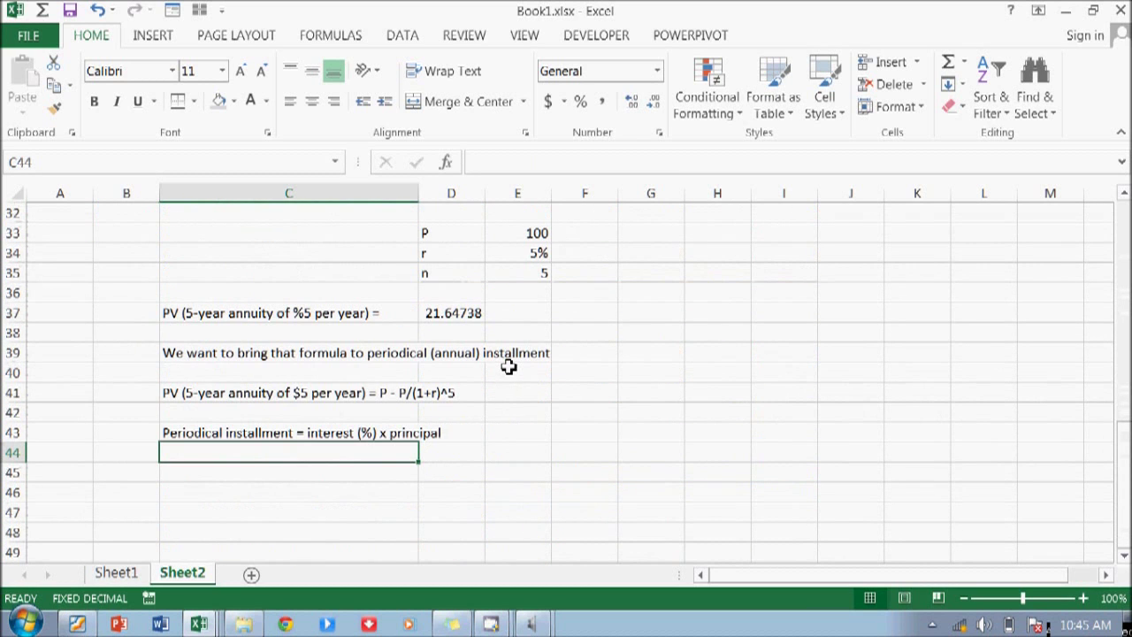
pyautogui.scroll(5, 510, 366)
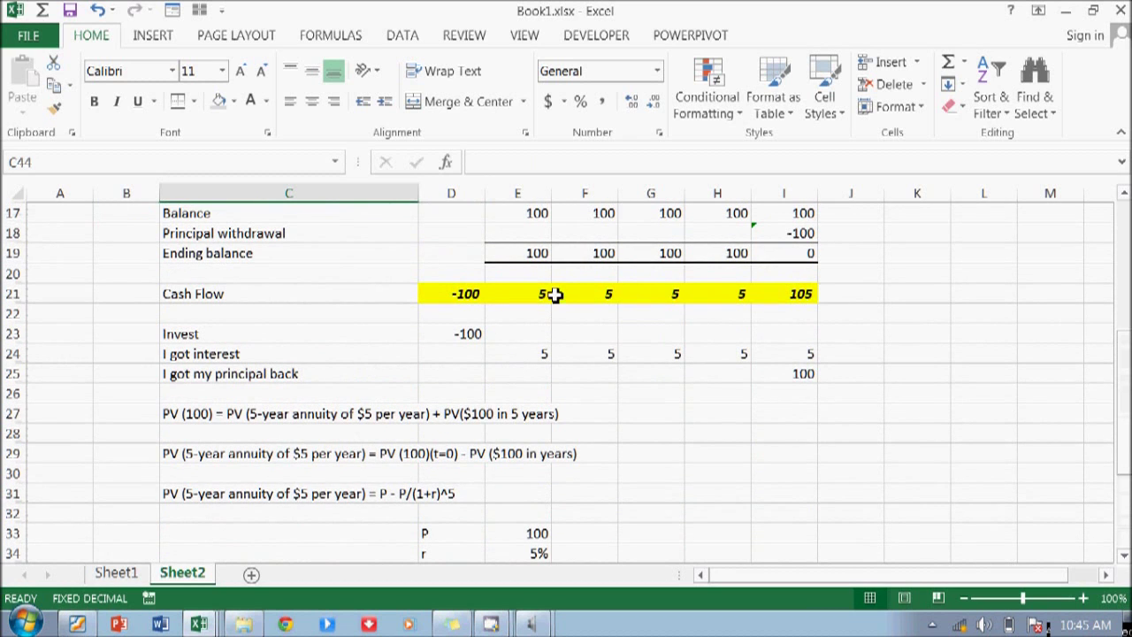
pyautogui.click(536, 295)
pyautogui.click(608, 296)
pyautogui.click(669, 296)
pyautogui.click(748, 295)
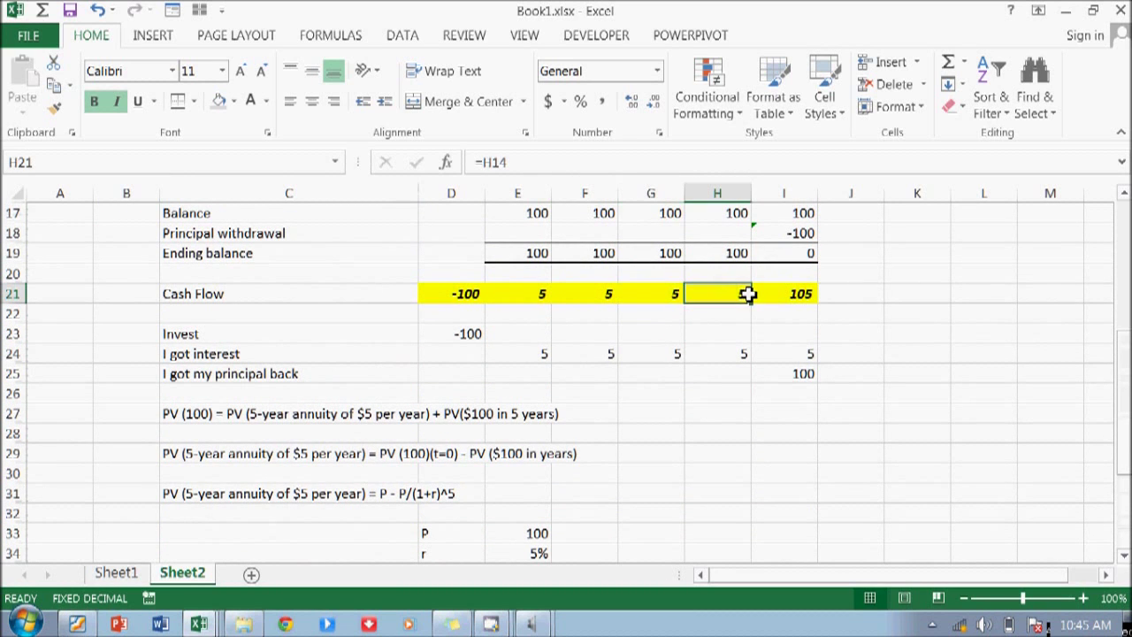
pyautogui.click(525, 293)
pyautogui.moveTo(589, 292); pyautogui.dragTo(677, 293)
pyautogui.click(738, 294)
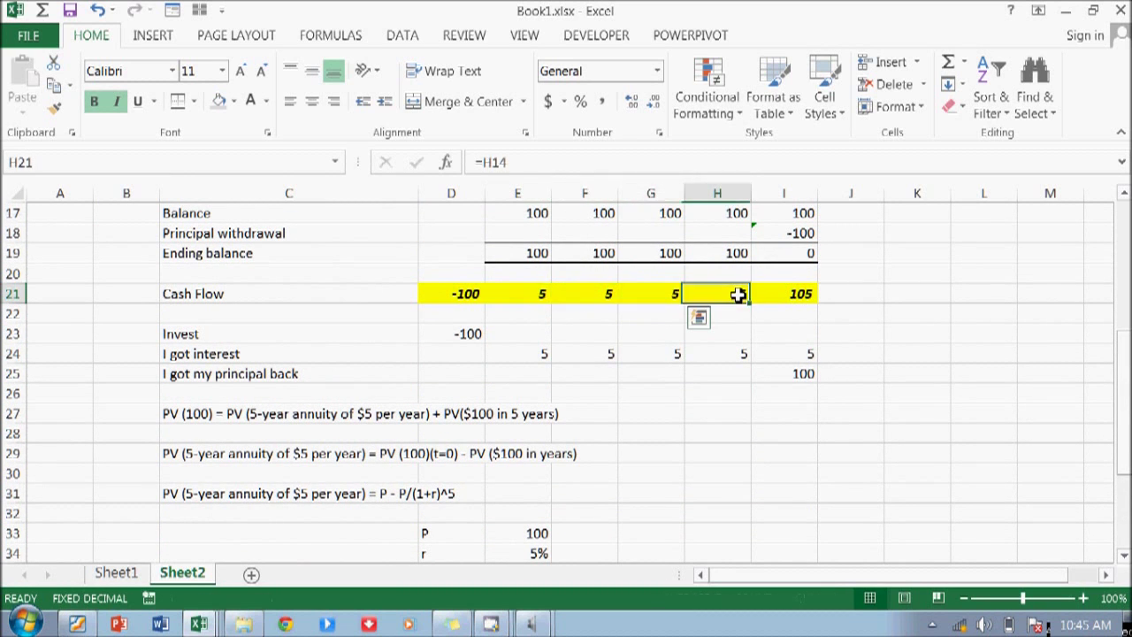
# Examine the account balances in row 17 across the five years, cells E17 through I17
pyautogui.scroll(2, 586, 293)
pyautogui.click(536, 311)
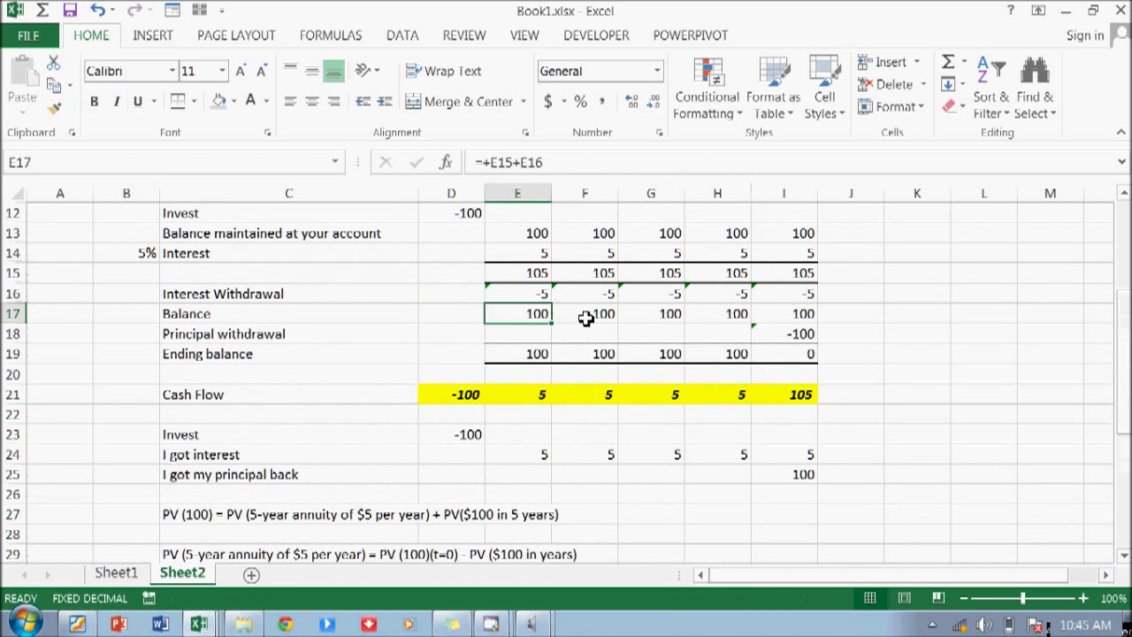
pyautogui.click(587, 315)
pyautogui.click(662, 314)
pyautogui.click(734, 314)
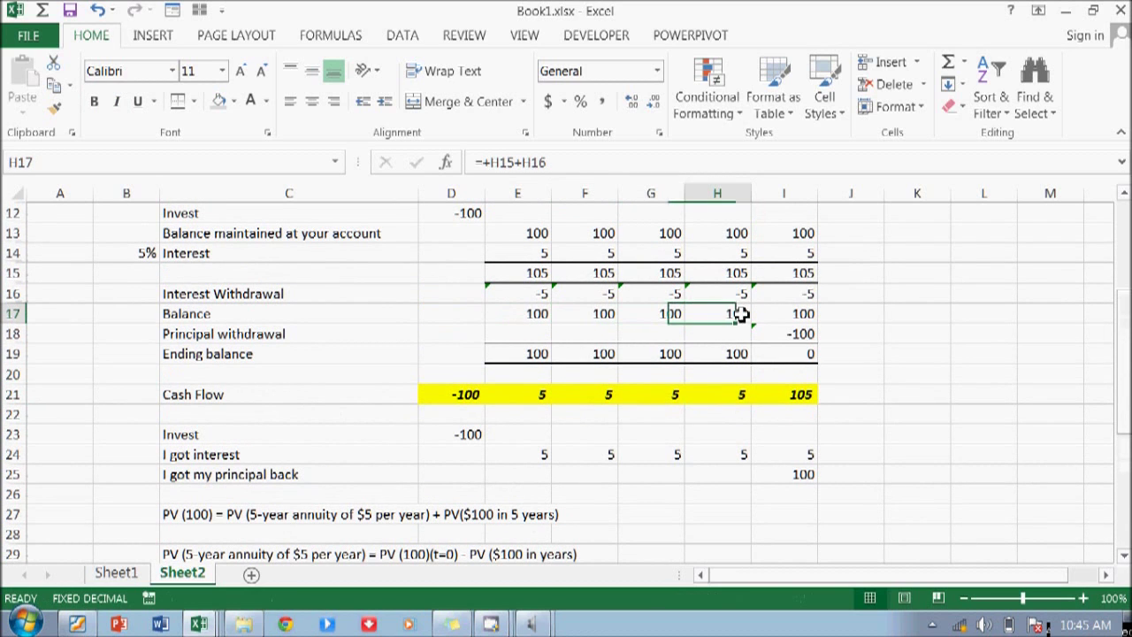
pyautogui.click(798, 311)
pyautogui.click(533, 313)
pyautogui.click(604, 314)
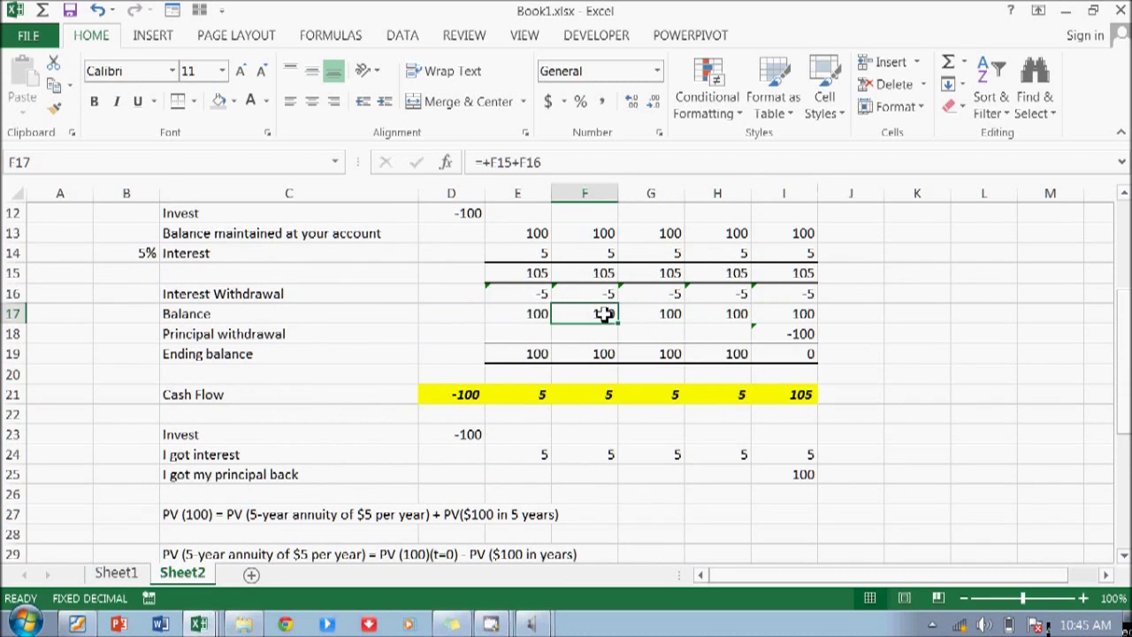
pyautogui.scroll(-7, 579, 345)
pyautogui.click(192, 459)
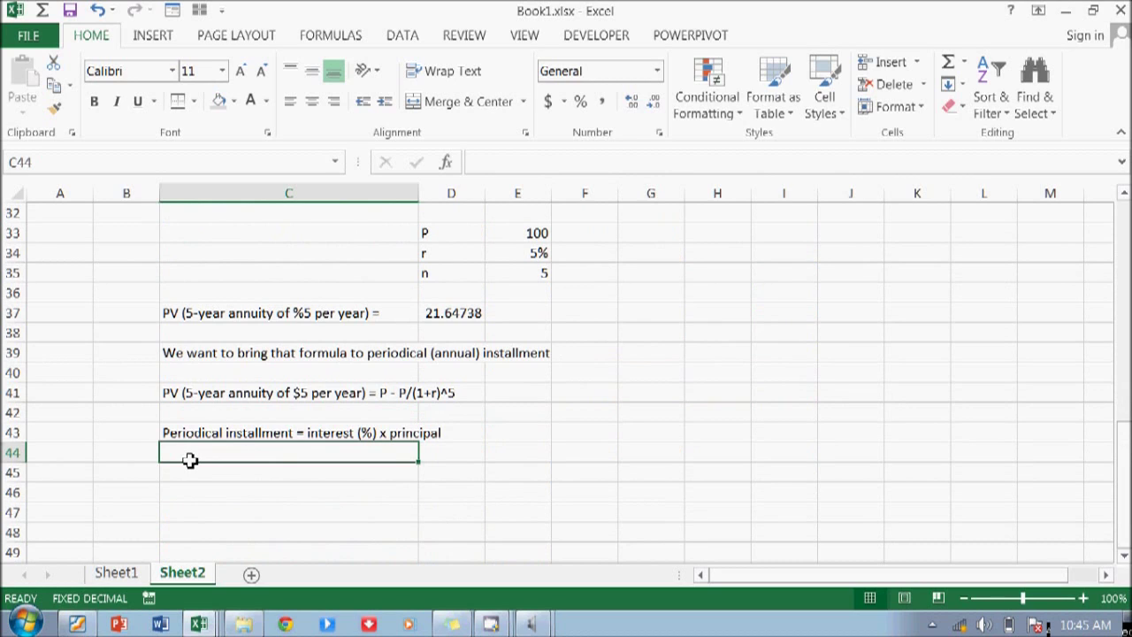
pyautogui.write('A')
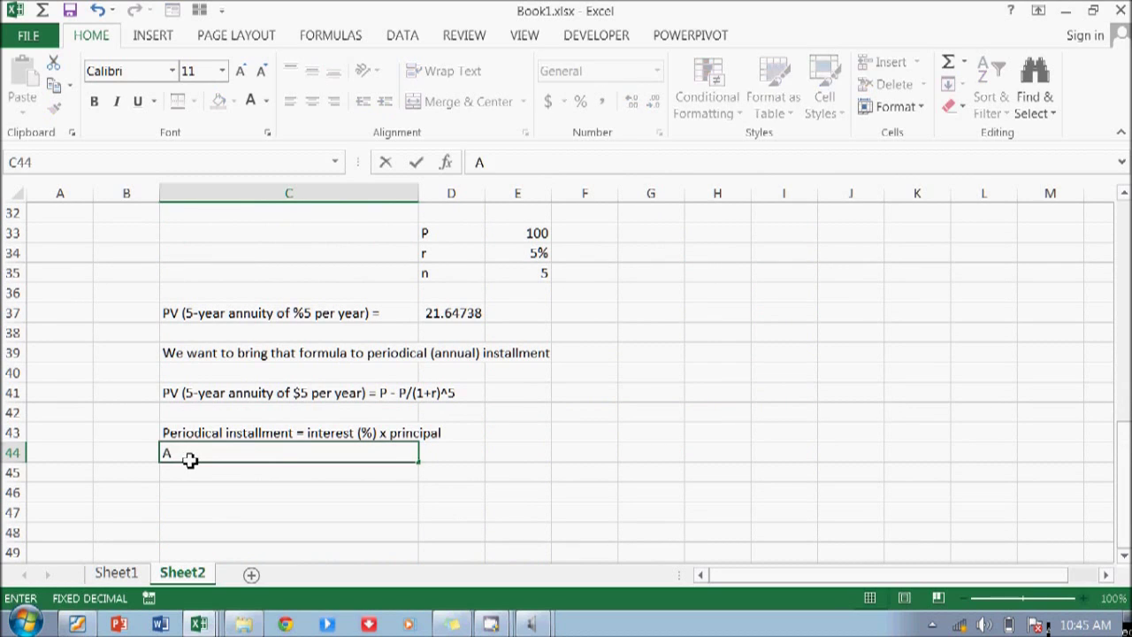
pyautogui.press('BackSpace')
pyautogui.press('Tab')
pyautogui.press('Tab')
pyautogui.press('Tab')
pyautogui.scroll(7, 189, 460)
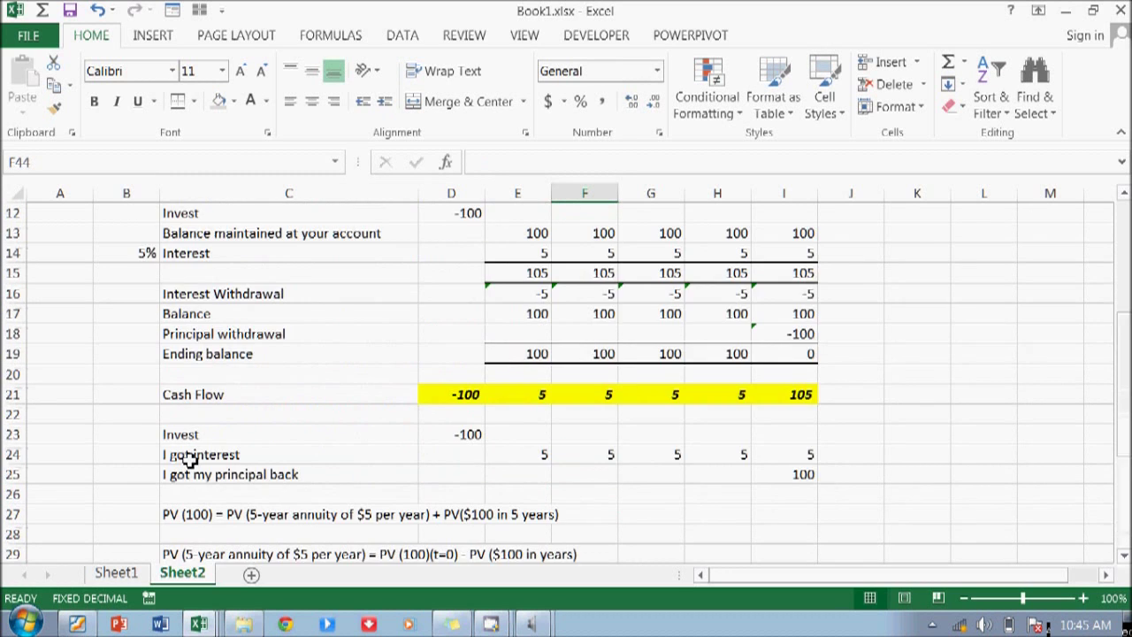
pyautogui.scroll(-7, 189, 460)
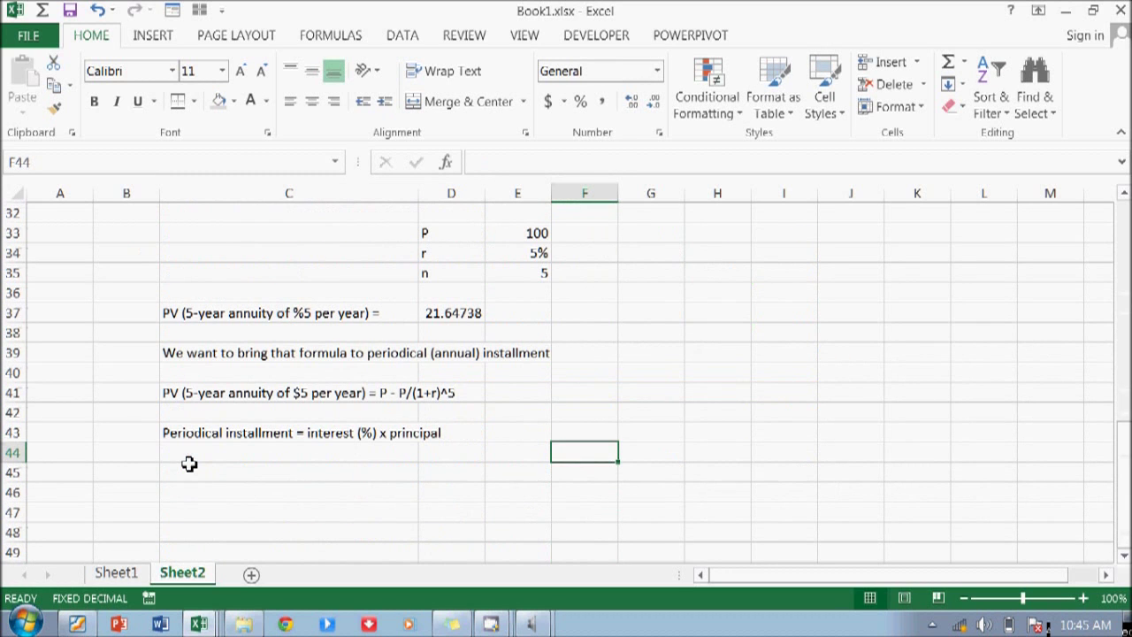
# Enter the label "Periodical installment" in C45 and its symbol "A" in D45
pyautogui.click(329, 472)
pyautogui.write('Periodical i')
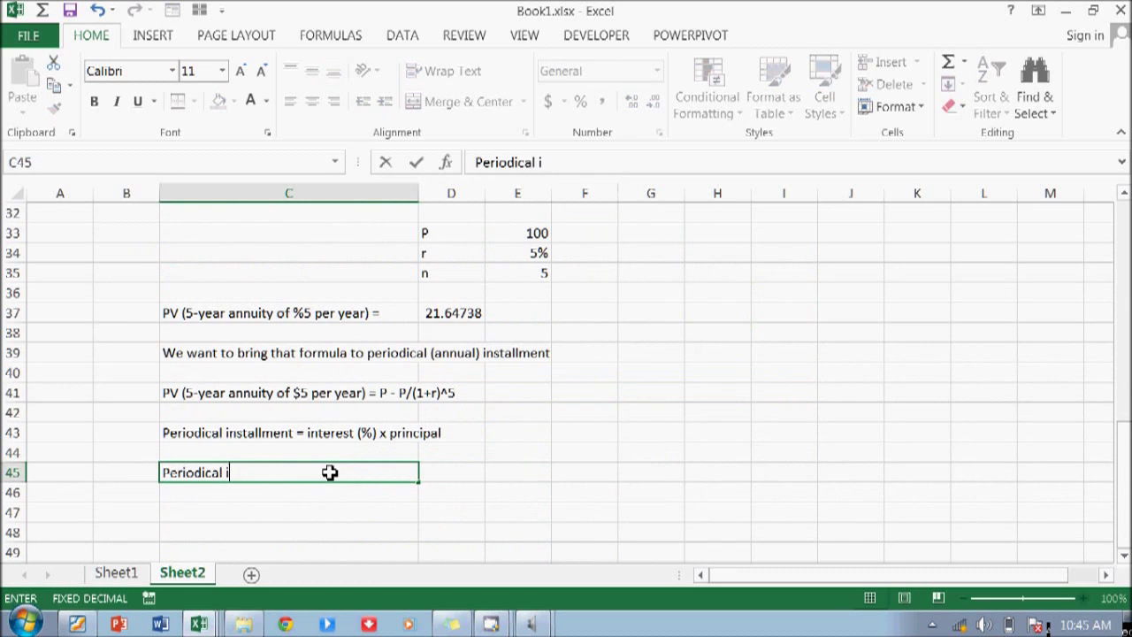
pyautogui.write('nstallment')
pyautogui.press('Return')
pyautogui.press('Right')
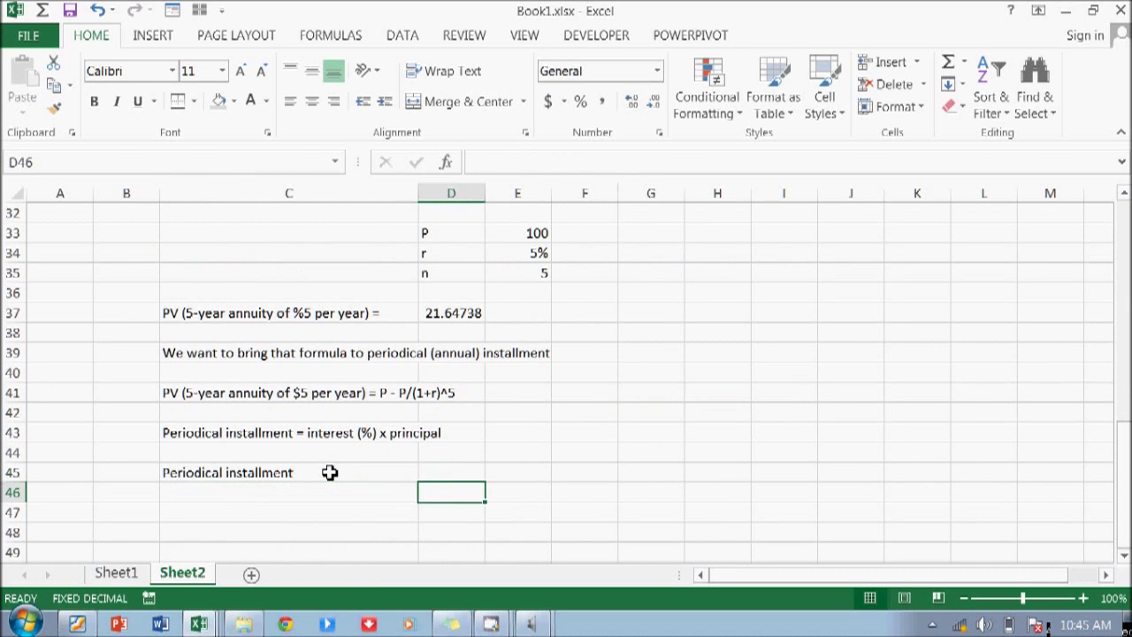
pyautogui.press('Up')
pyautogui.write('A')
pyautogui.press('Return')
pyautogui.press('Left')
pyautogui.press('Left')
pyautogui.press('Right')
pyautogui.press('Right')
pyautogui.press('Down')
pyautogui.press('Up')
pyautogui.press('Up')
pyautogui.press('Down')
pyautogui.press('Down')
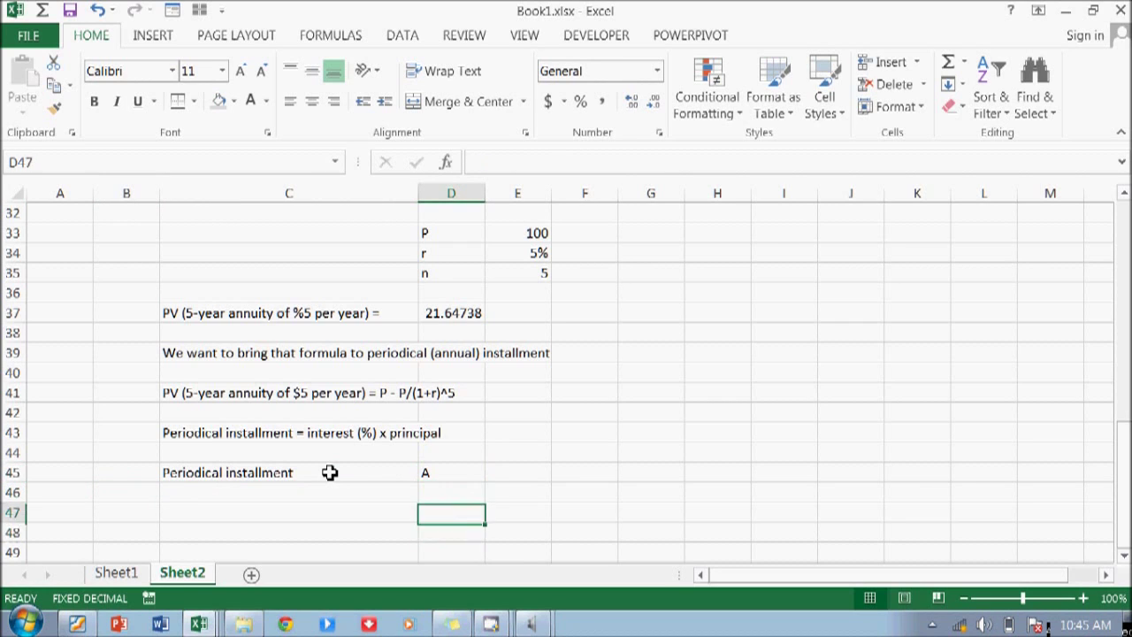
# Enter the expression "= r x P" as plain text in E45, beside the symbol A
pyautogui.press('Left')
pyautogui.press('Up')
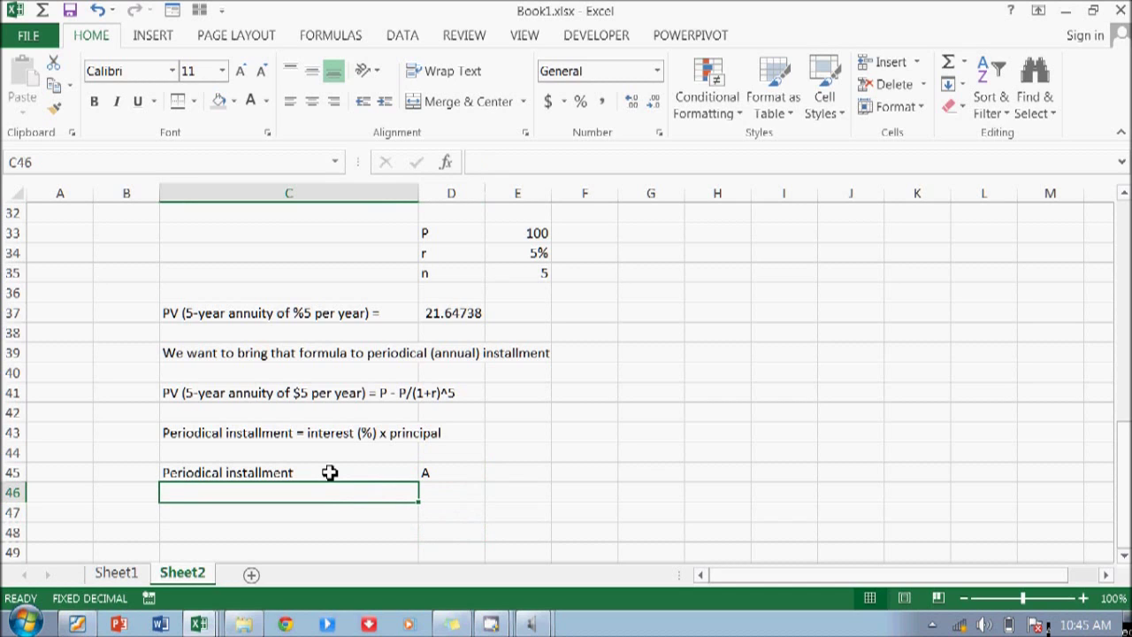
pyautogui.press('Up')
pyautogui.press('Right')
pyautogui.press('Right')
pyautogui.write('=')
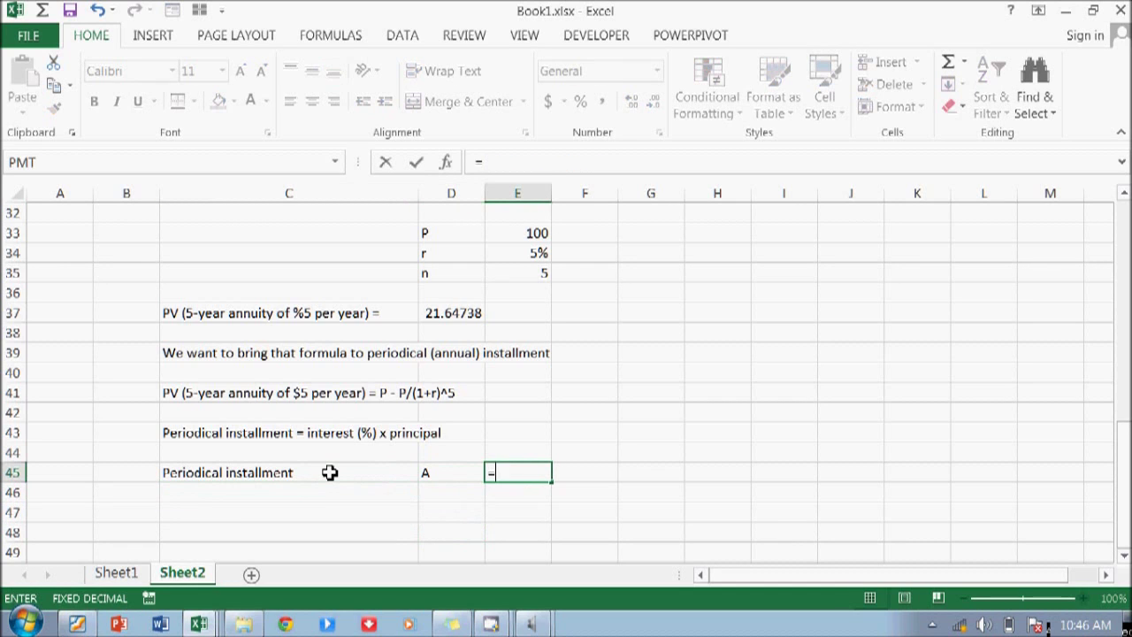
pyautogui.press('BackSpace')
pyautogui.write("'=")
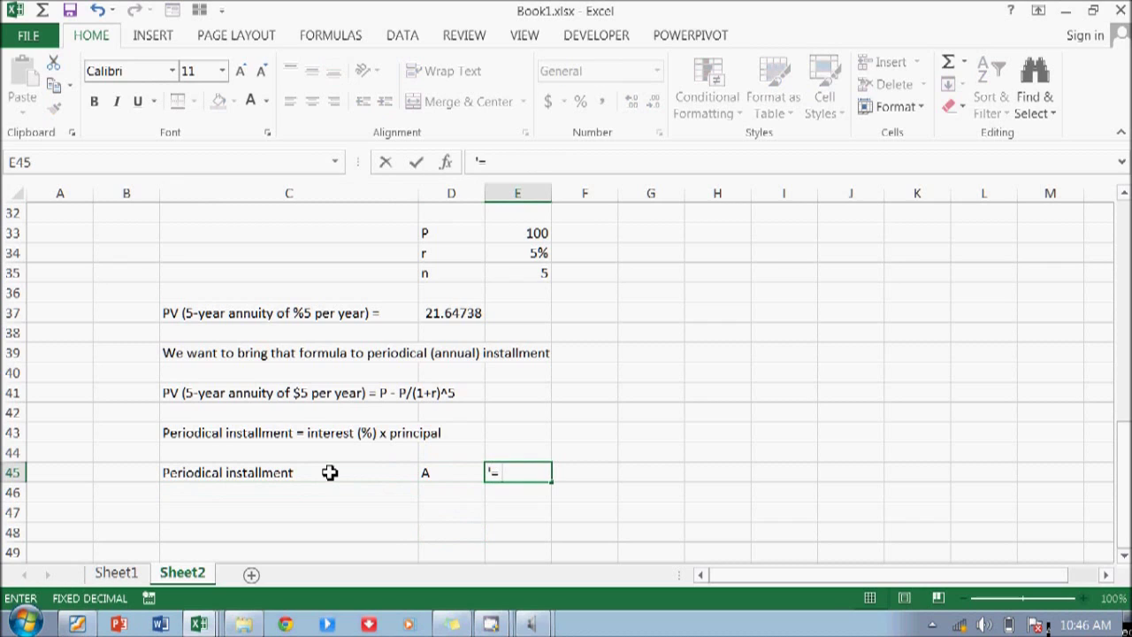
pyautogui.write(' interest')
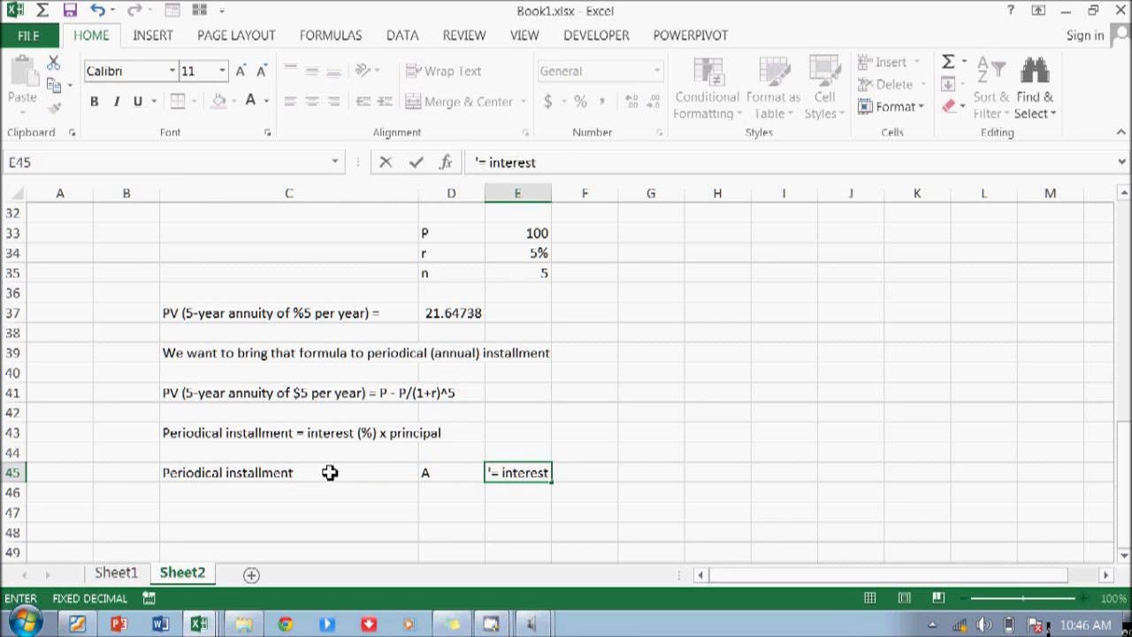
pyautogui.press('BackSpace')
pyautogui.press('BackSpace')
pyautogui.press('BackSpace')
pyautogui.press('BackSpace')
pyautogui.press('BackSpace')
pyautogui.press('BackSpace')
pyautogui.press('BackSpace')
pyautogui.press('BackSpace')
pyautogui.write('r x')
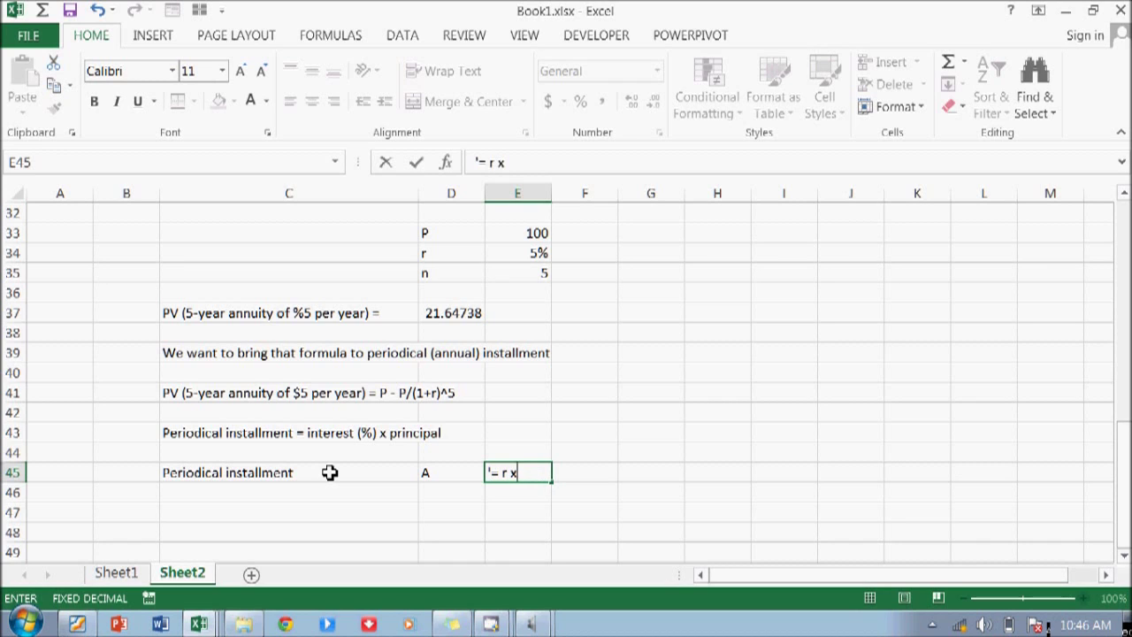
pyautogui.write(' P')
pyautogui.press('Return')
# Enter the rearranged relation "P = A/r" in D46
pyautogui.press('Left')
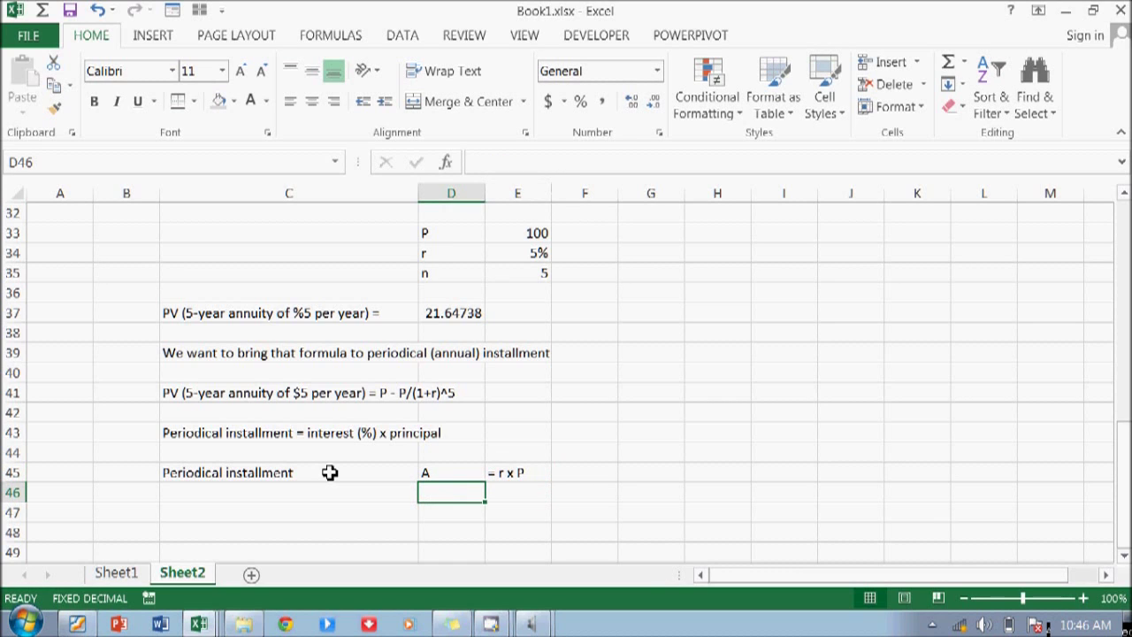
pyautogui.write('P = ')
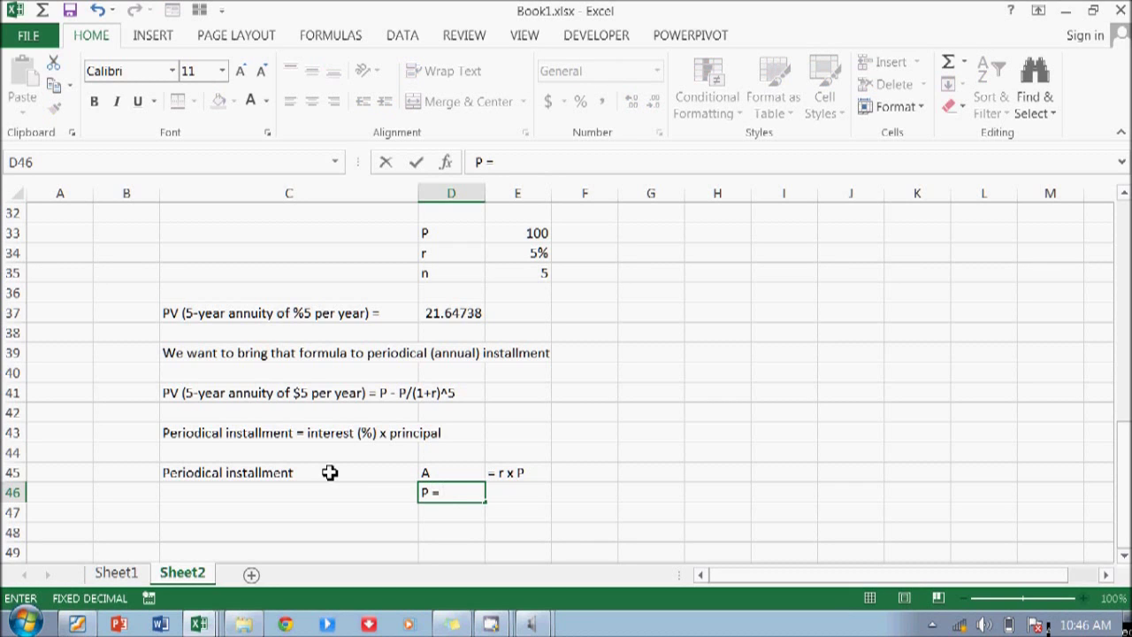
pyautogui.write('A/r')
pyautogui.press('Return')
pyautogui.press('Return')
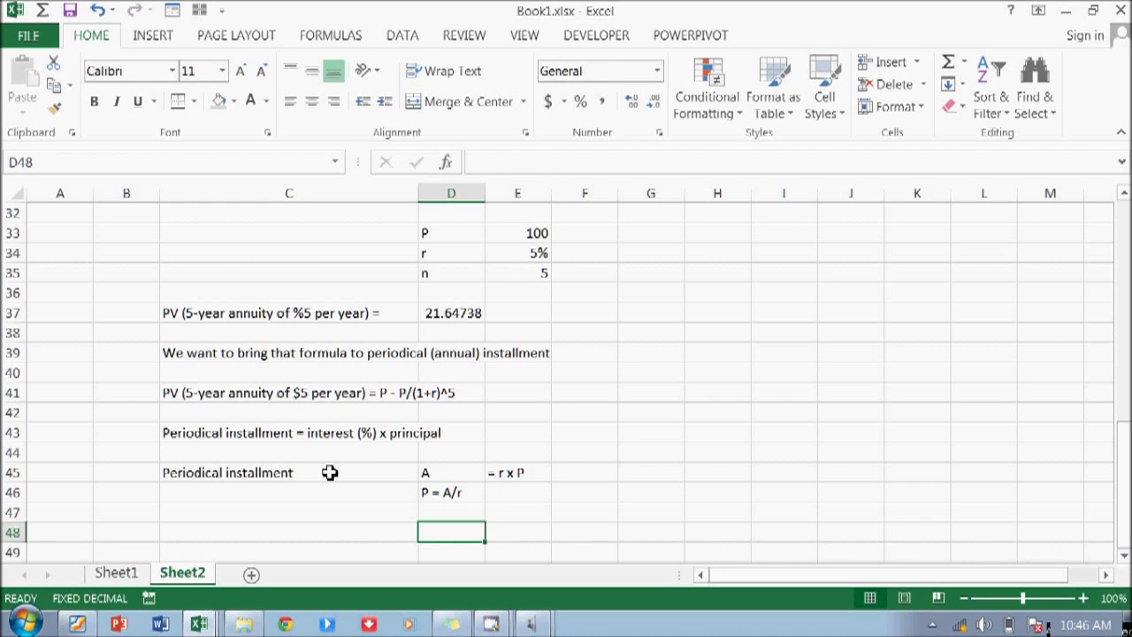
# Enter the equation "PV (5-year annuity of $5 per year) = A/r - A/r/(1+r)^n" in C48
pyautogui.press('Left')
pyautogui.press('Left')
pyautogui.press('Right')
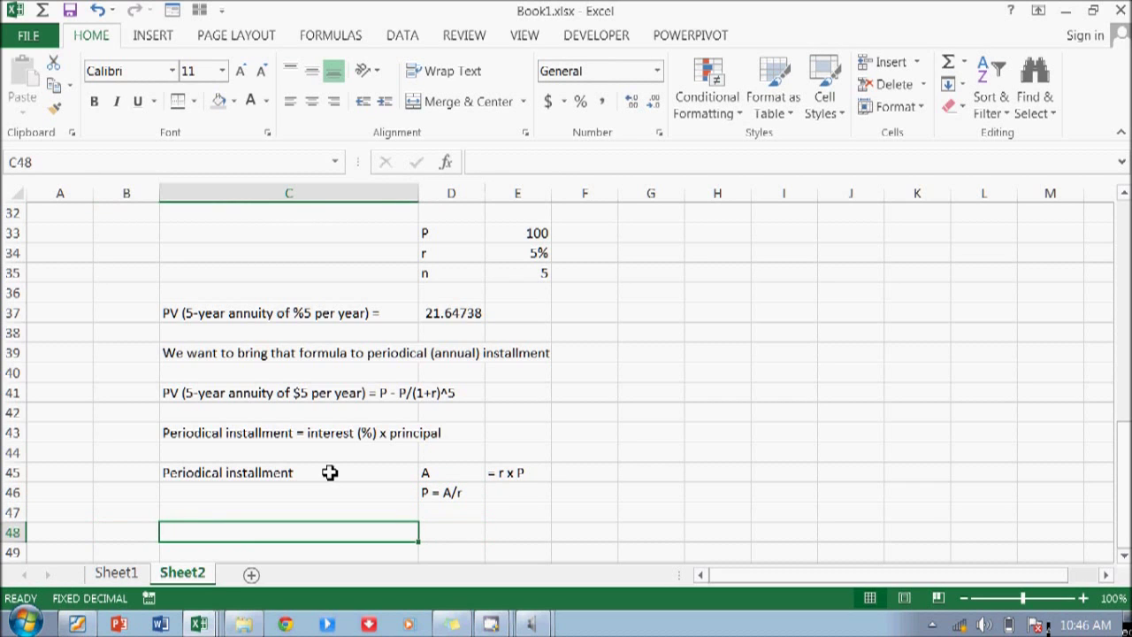
pyautogui.write('PV ')
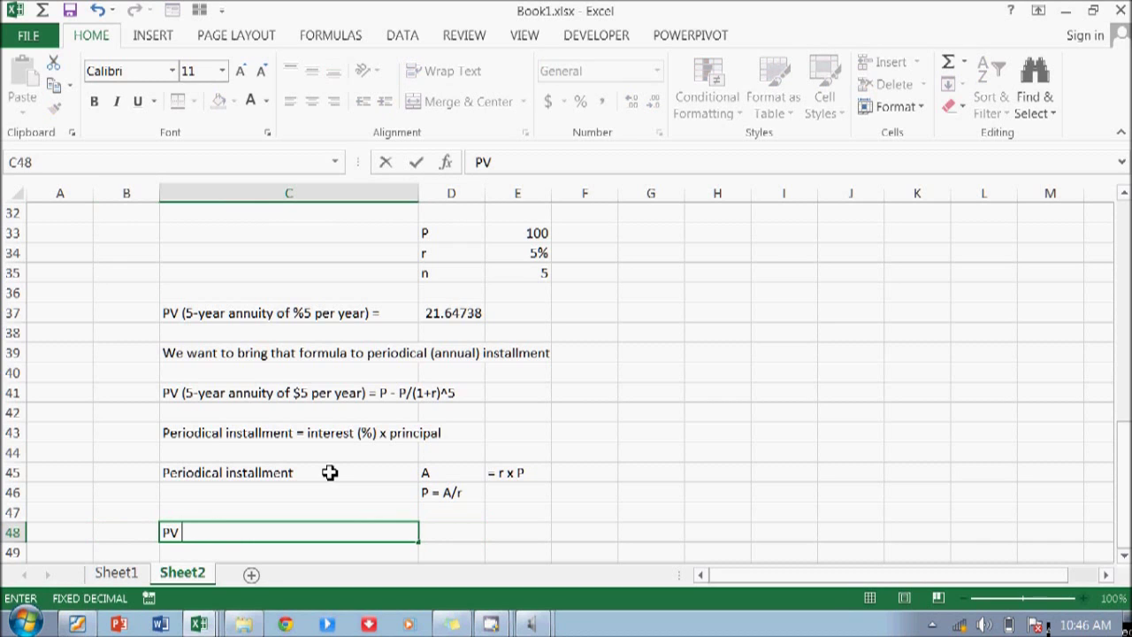
pyautogui.write('(5 y')
pyautogui.press('BackSpace')
pyautogui.press('BackSpace')
pyautogui.write('-year')
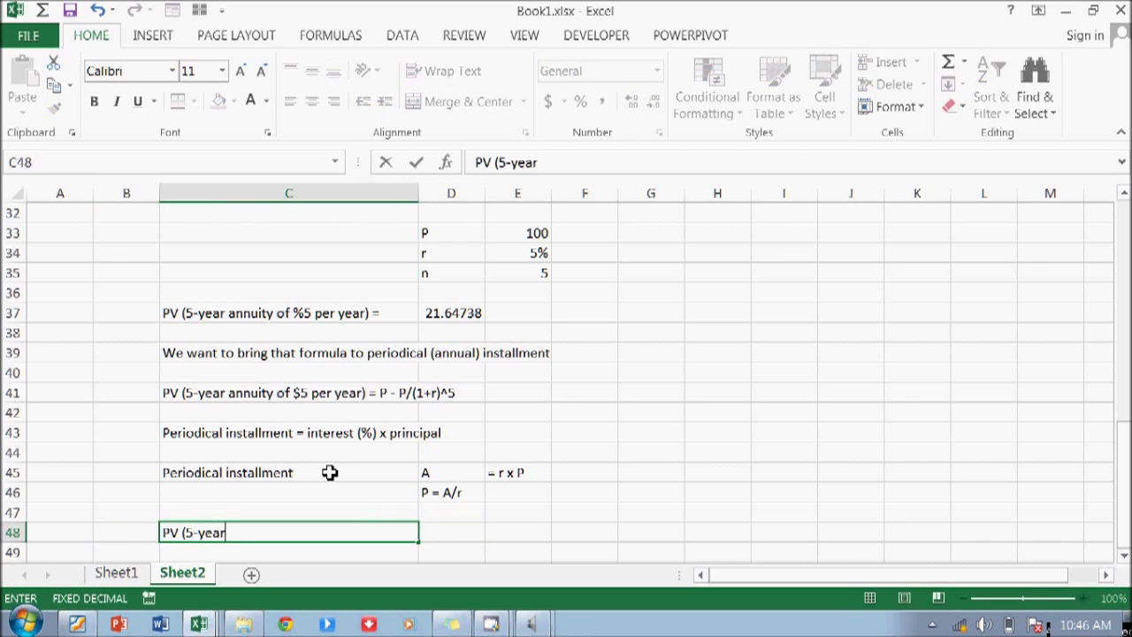
pyautogui.write(' annuity of %5')
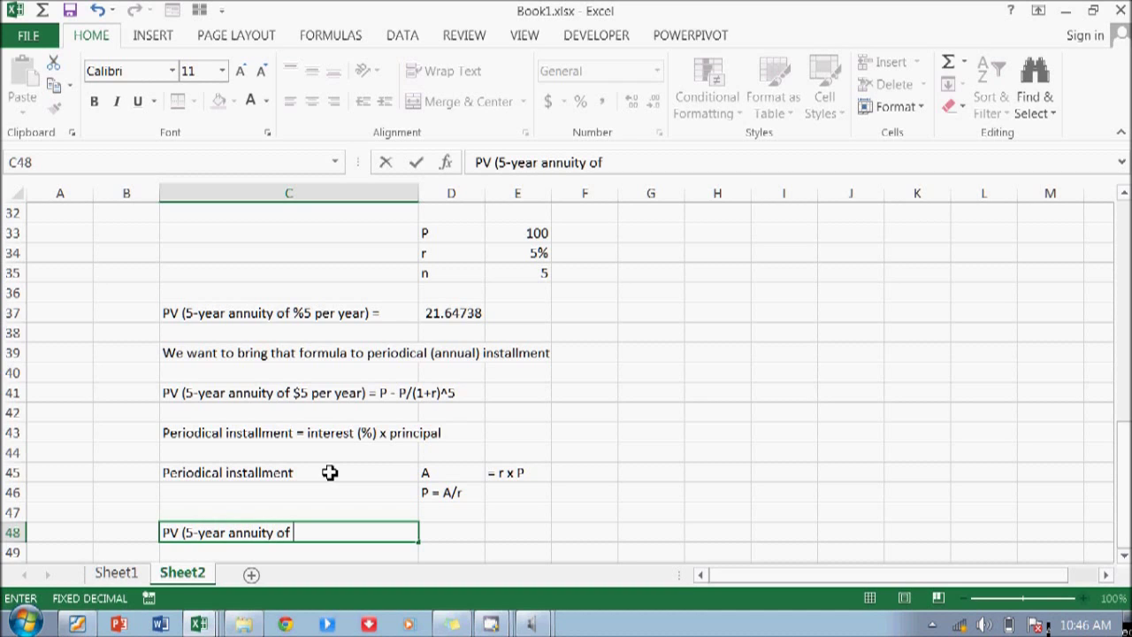
pyautogui.press('BackSpace')
pyautogui.press('BackSpace')
pyautogui.write('$5 per year) = ')
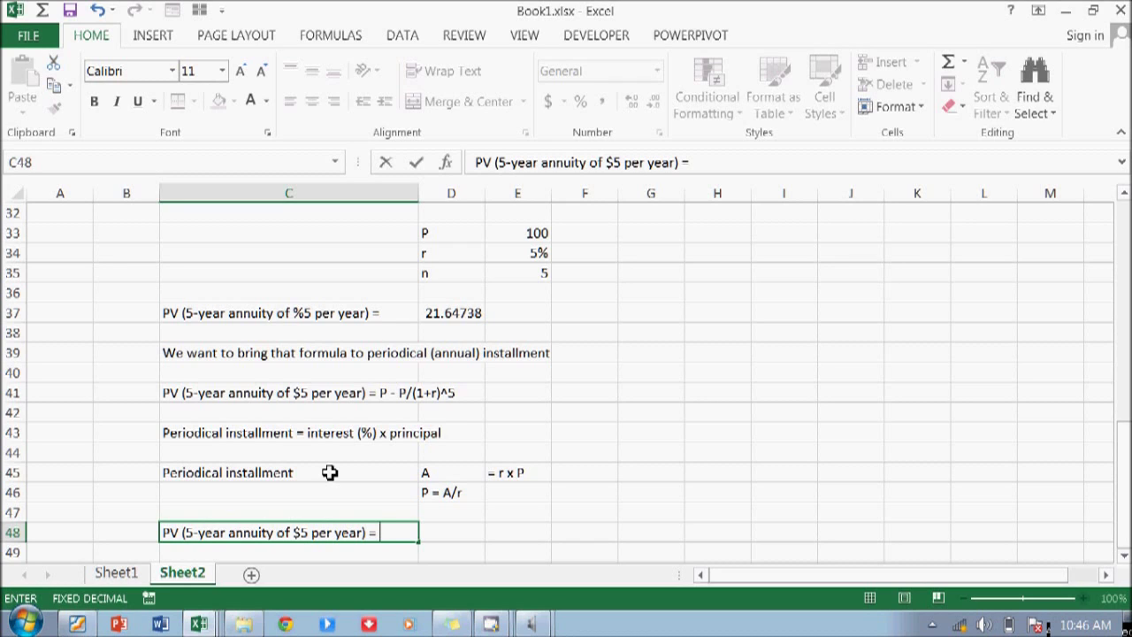
pyautogui.write('A/r')
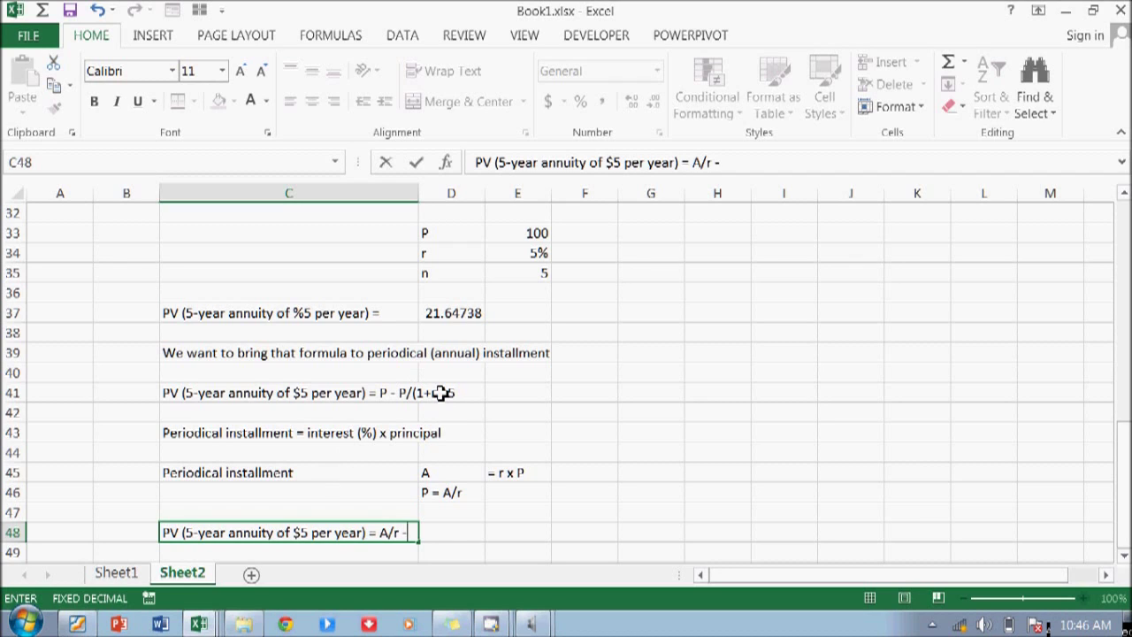
pyautogui.write(' - A/r/')
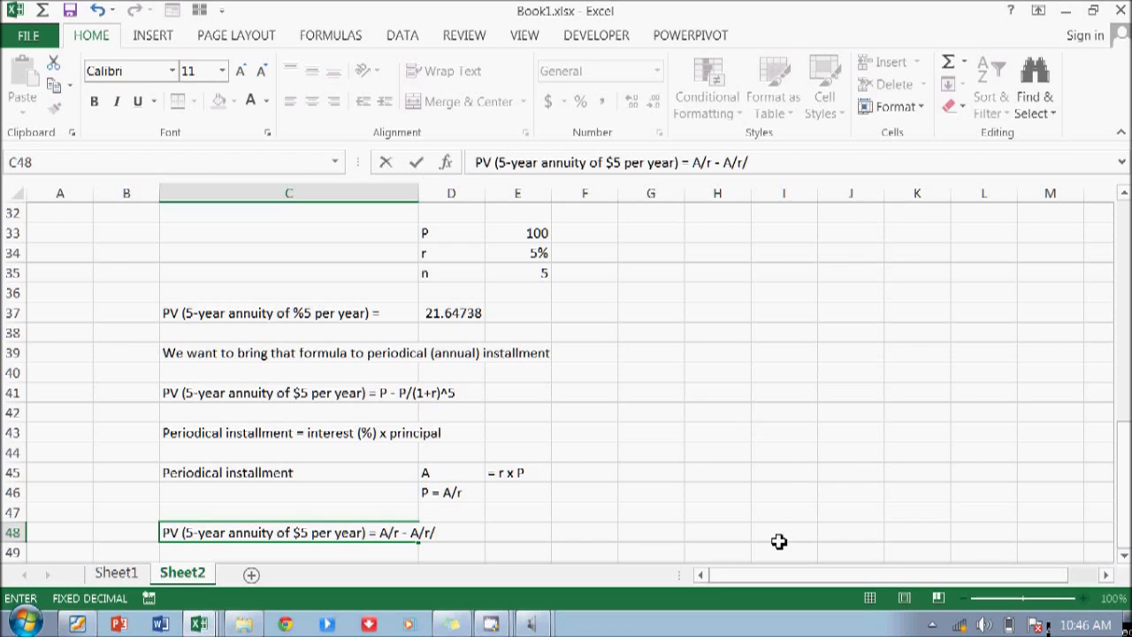
pyautogui.write('(1+r)^n')
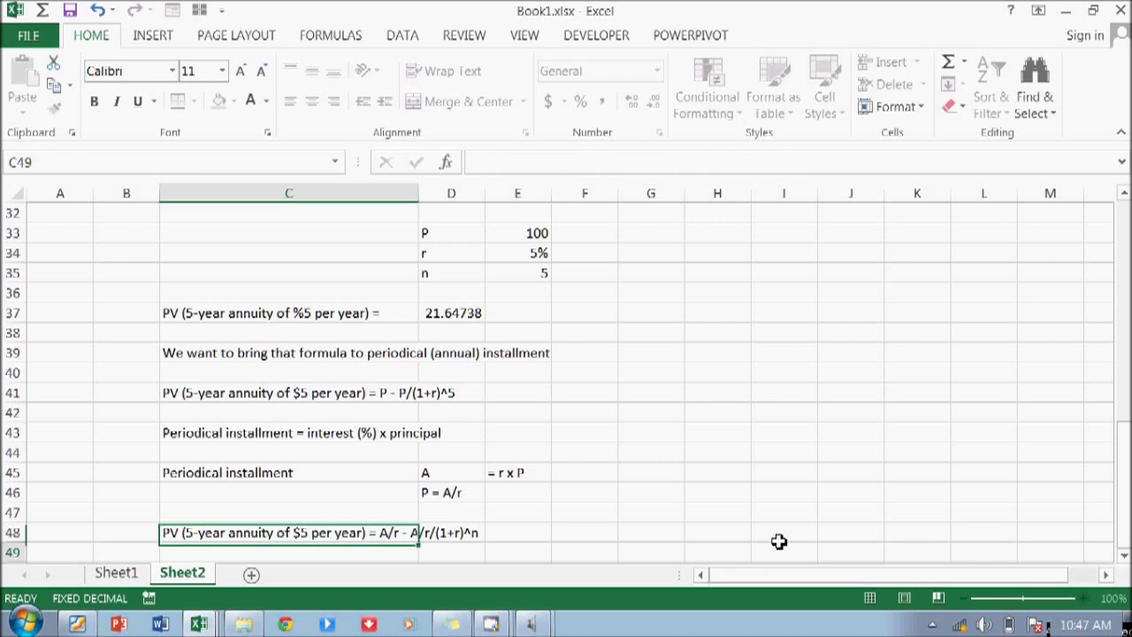
# Enter the factored equation "PV (5-year annuity of $5 per year)= A * 1/r * (1 -(1/(1+r)^n)" as text in C50
pyautogui.press('Return')
pyautogui.press('Return')
pyautogui.write('P')
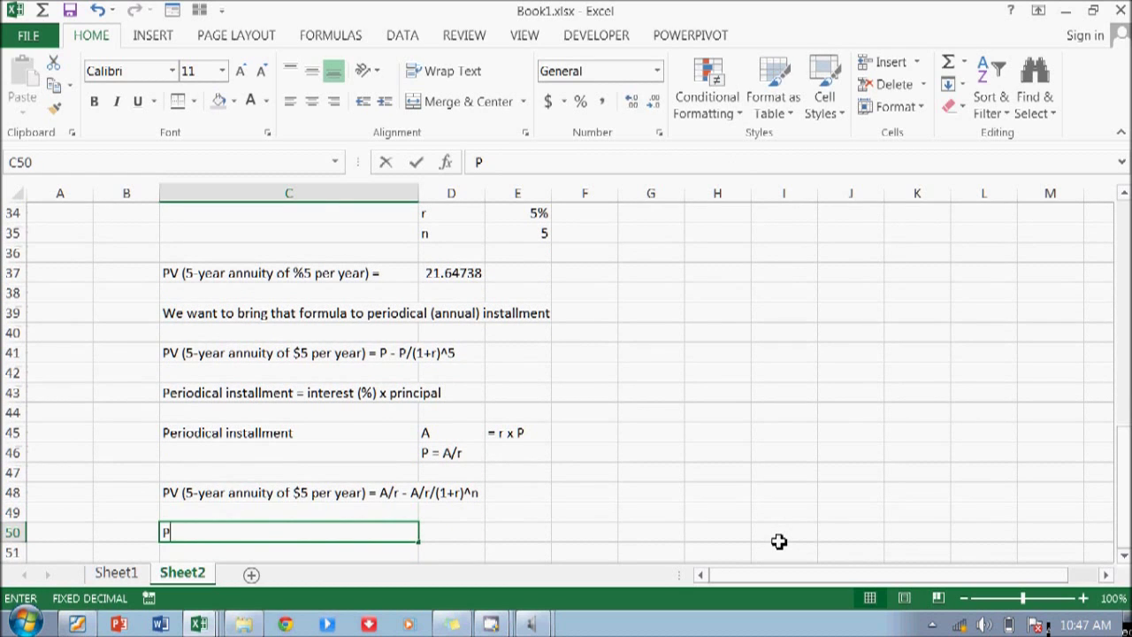
pyautogui.write('V (5 year')
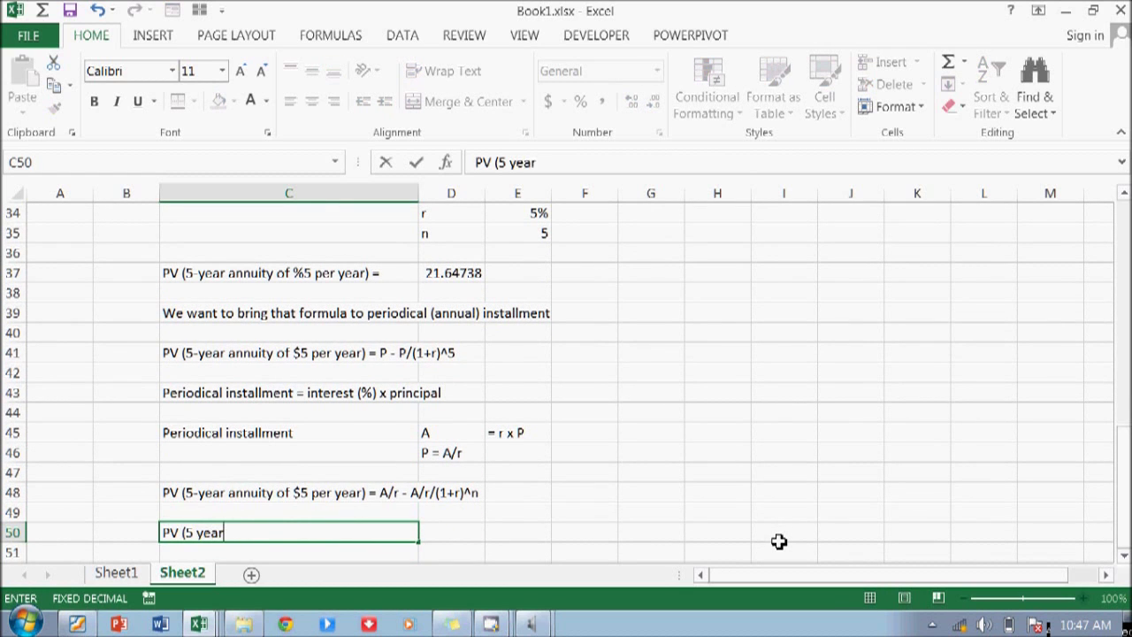
pyautogui.press('BackSpace')
pyautogui.press('BackSpace')
pyautogui.press('BackSpace')
pyautogui.press('BackSpace')
pyautogui.press('BackSpace')
pyautogui.write('-year an')
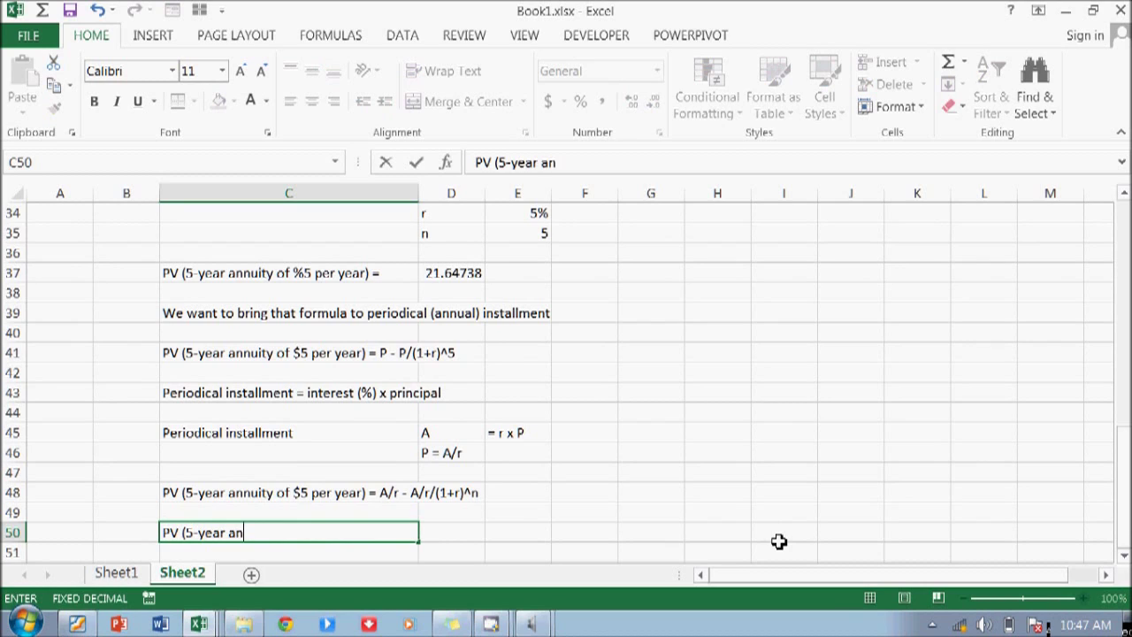
pyautogui.write('nuity o')
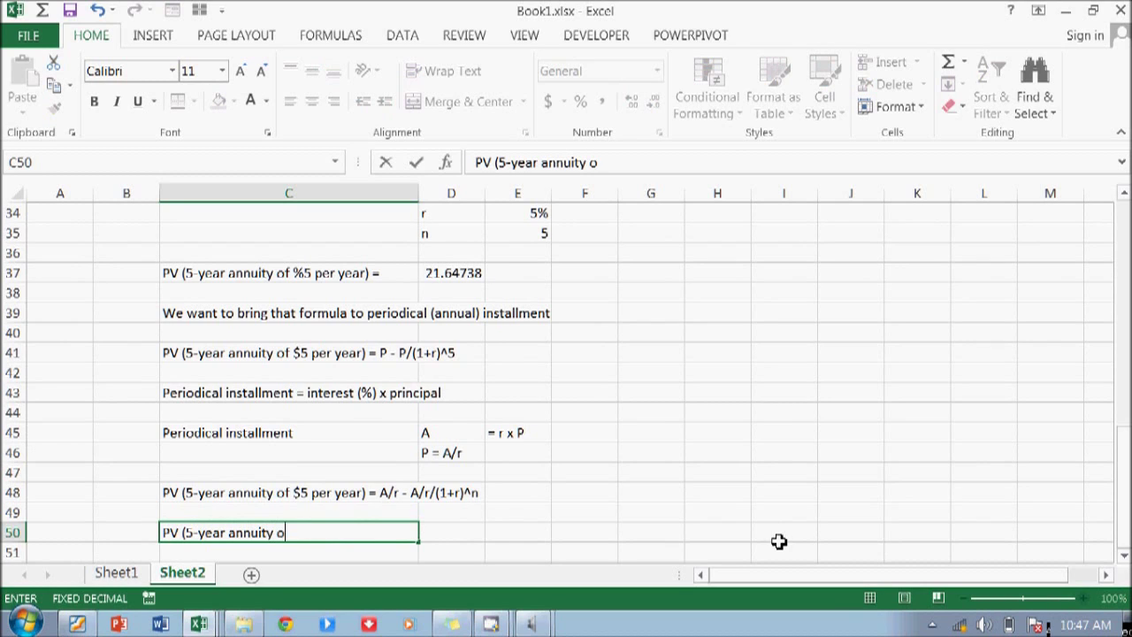
pyautogui.write('f $5 per y')
pyautogui.press('BackSpace')
pyautogui.write('per year)= ')
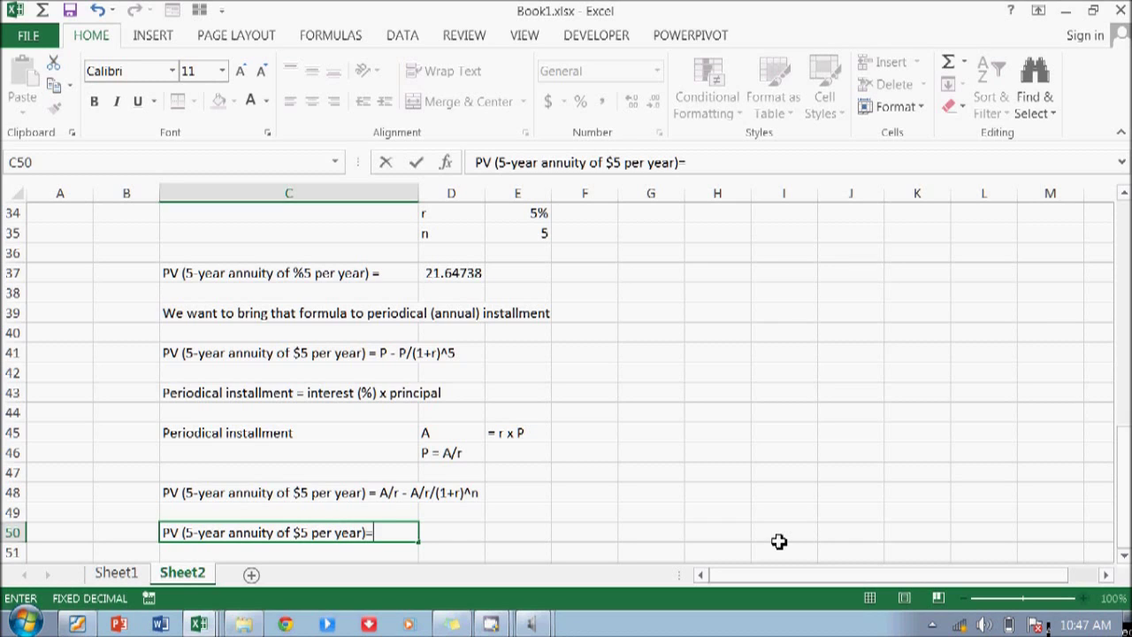
pyautogui.write('A * 1/3')
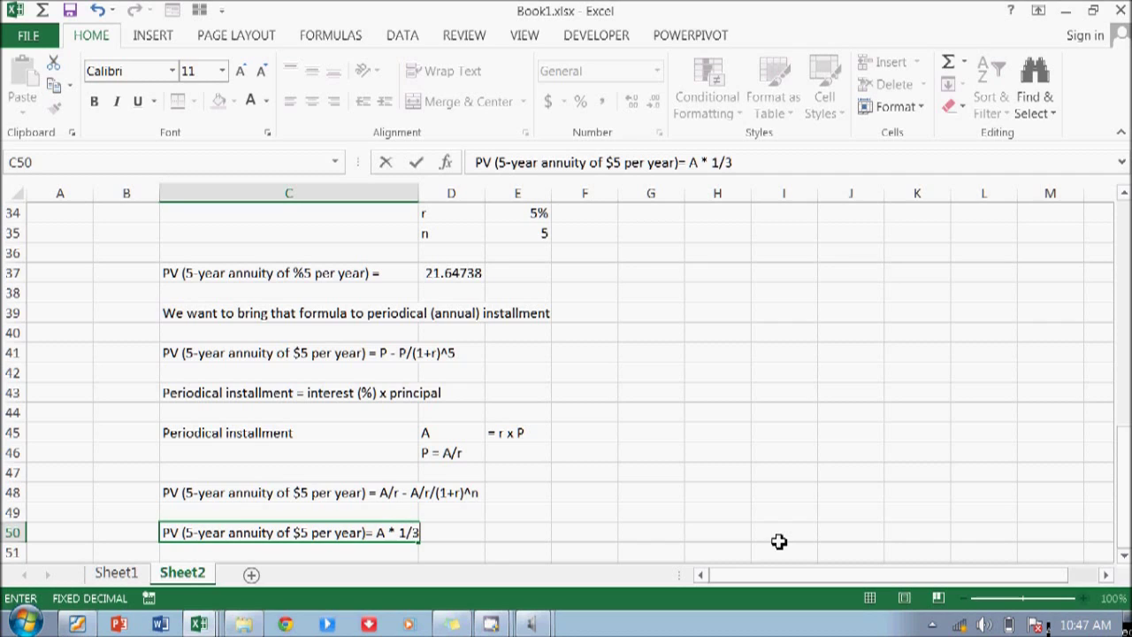
pyautogui.press('BackSpace')
pyautogui.write('r * (1')
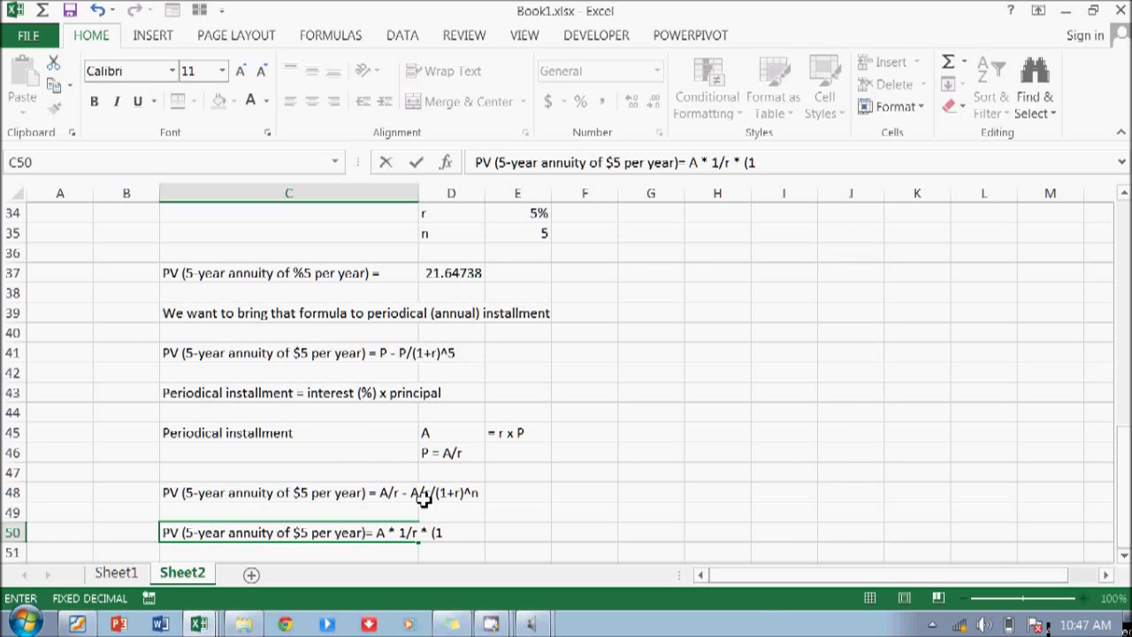
pyautogui.write('-(1/1+')
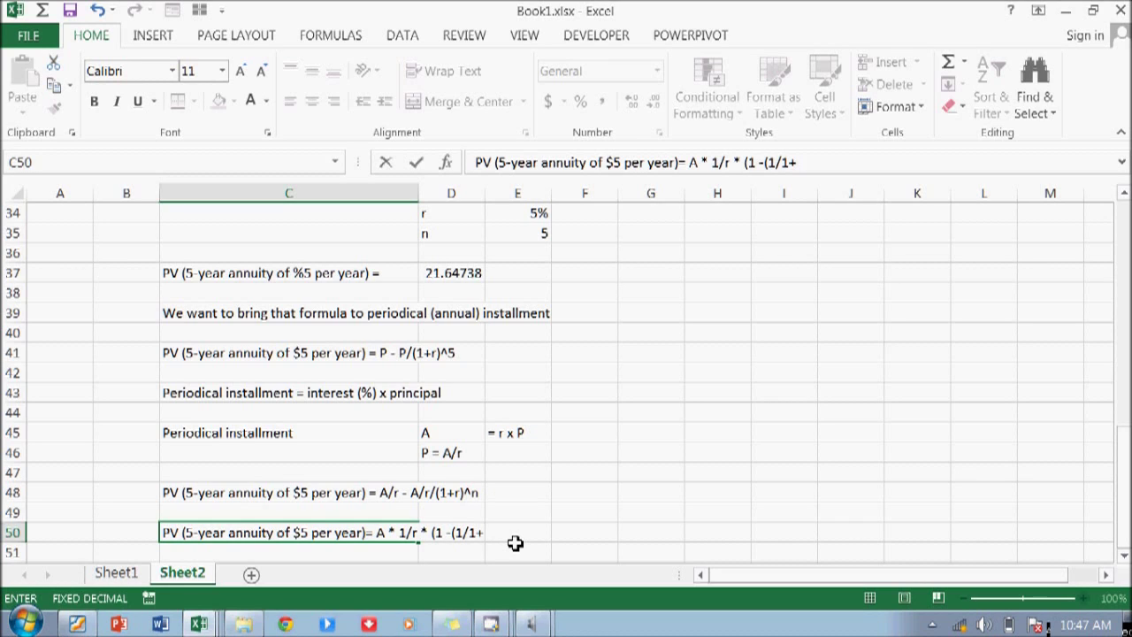
pyautogui.press('BackSpace')
pyautogui.press('BackSpace')
pyautogui.write('(1+r)^n)')
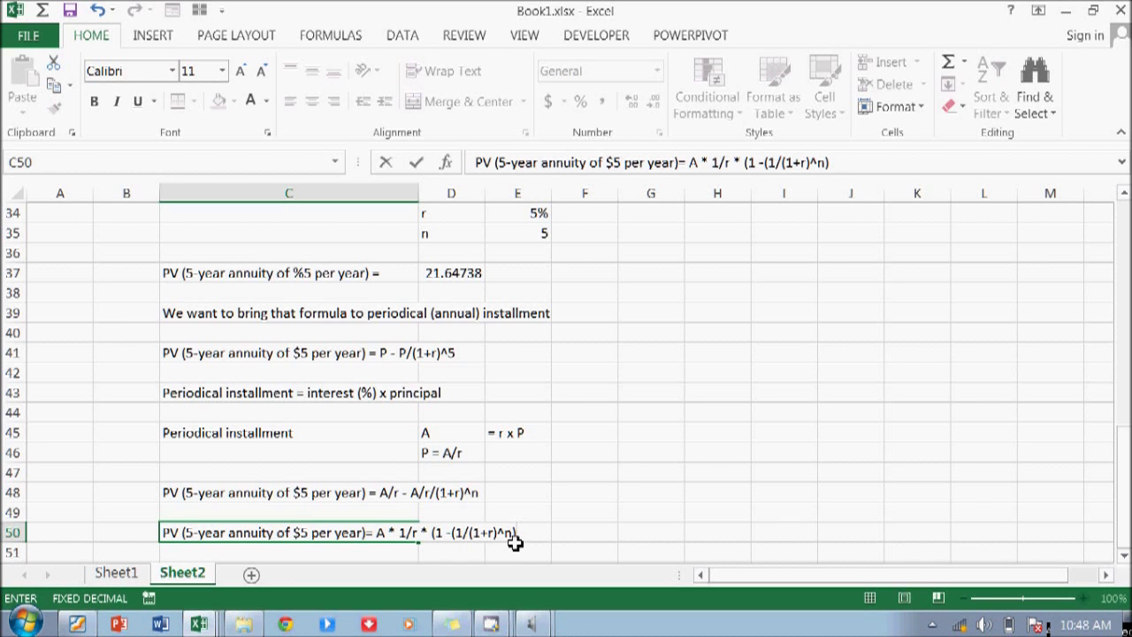
pyautogui.press('Return')
pyautogui.scroll(-1, 515, 542)
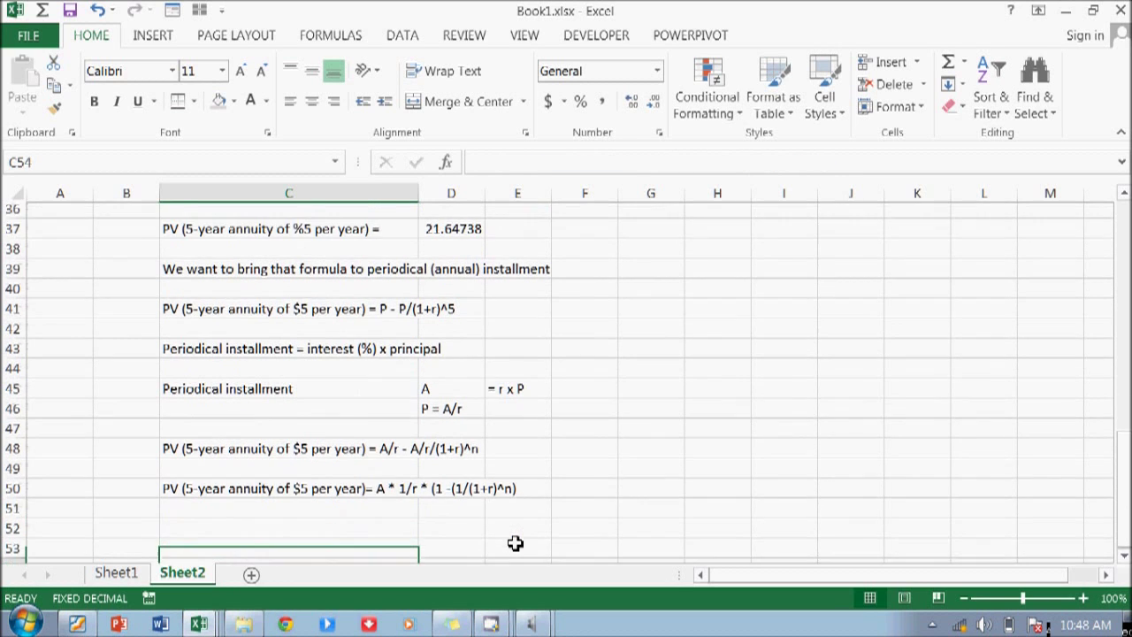
pyautogui.press('Return')
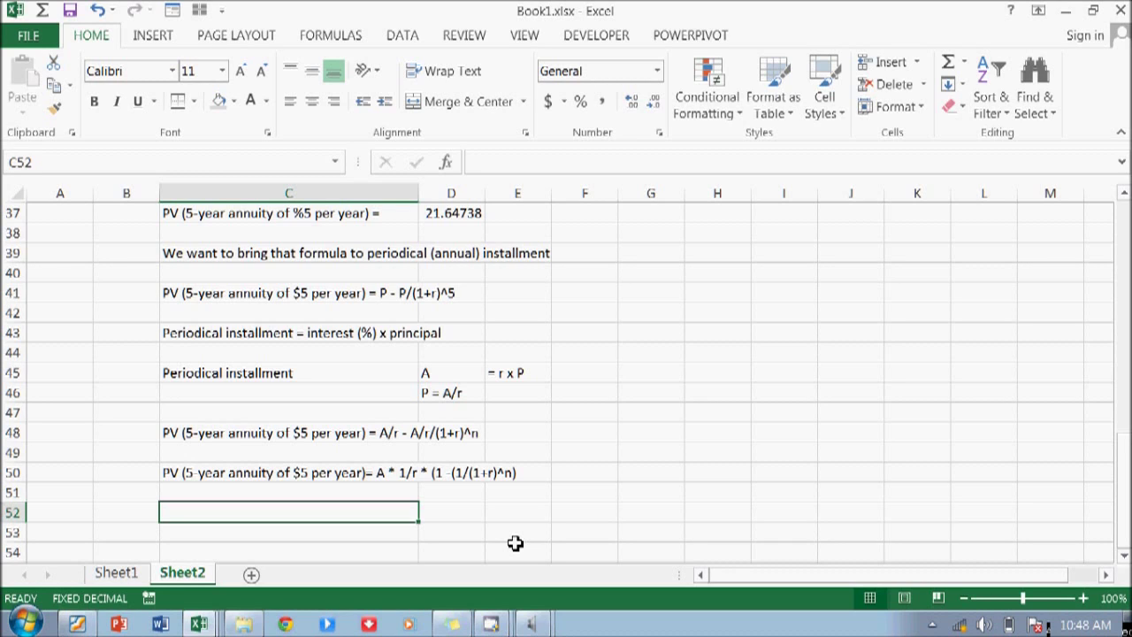
pyautogui.write('A')
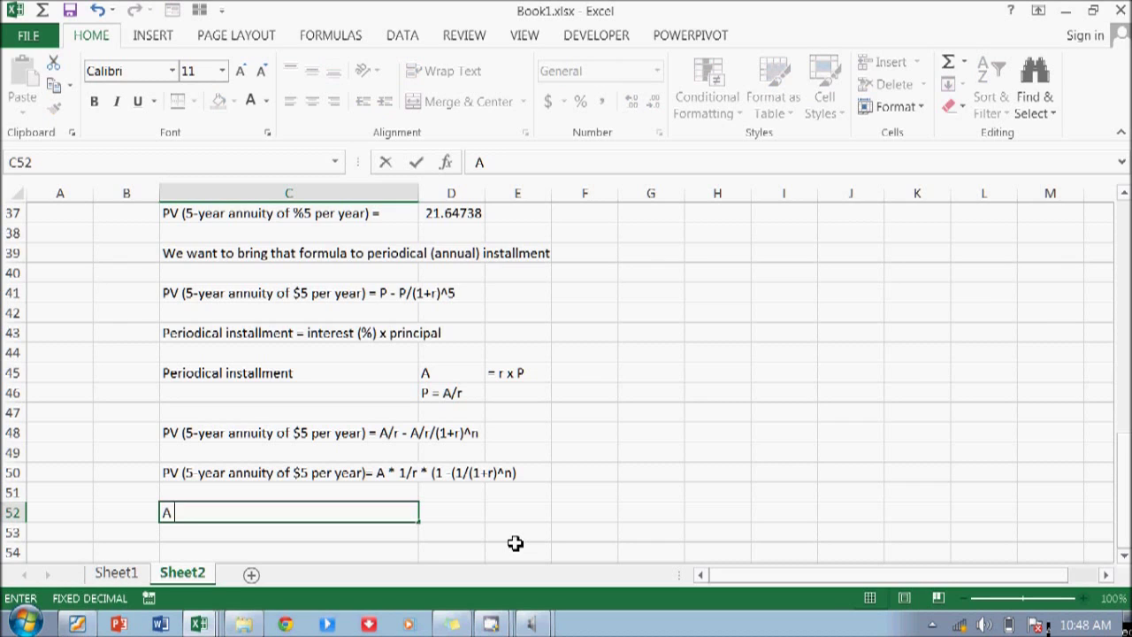
pyautogui.write(' k')
pyautogui.press('BackSpace')
pyautogui.press('BackSpace')
pyautogui.press('Escape')
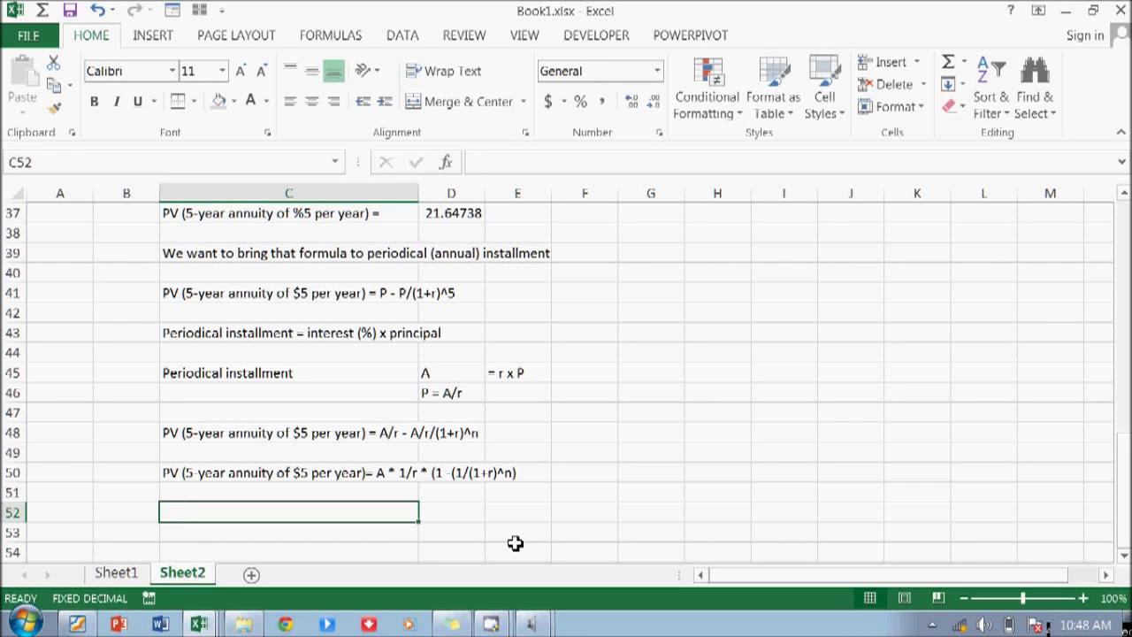
pyautogui.press('Up')
pyautogui.press('Up')
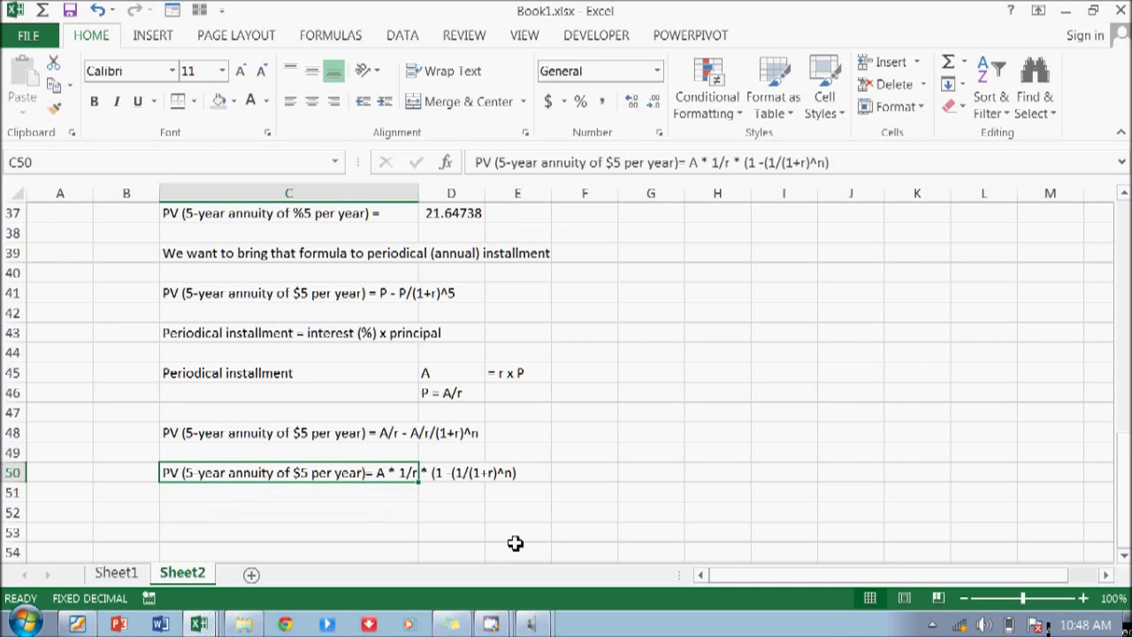
pyautogui.click(491, 623)
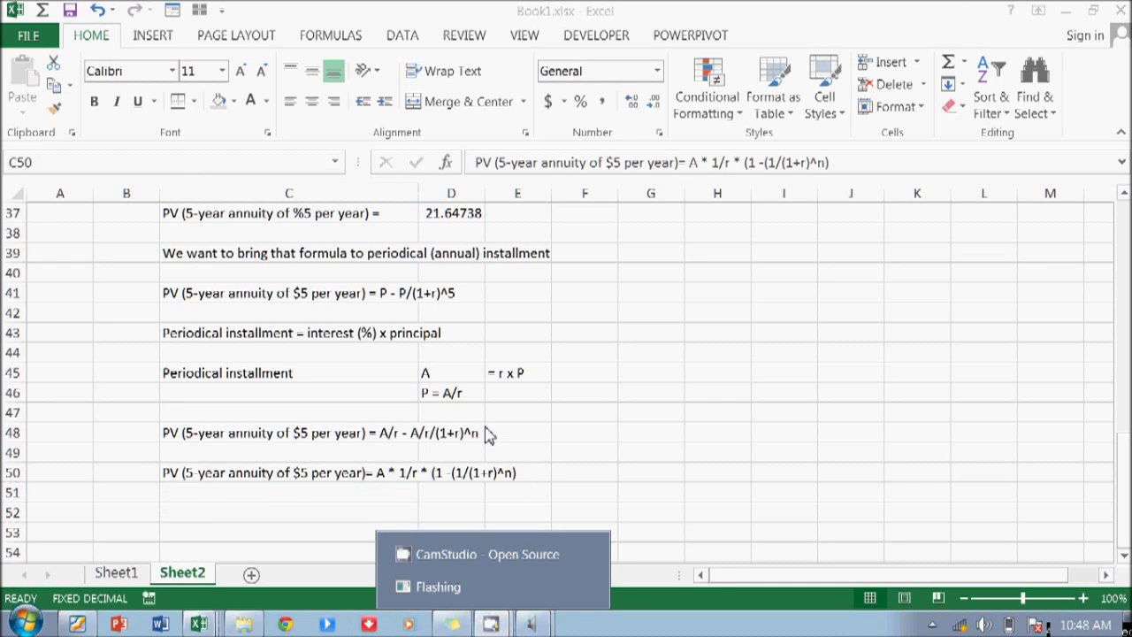
pyautogui.click(467, 559)
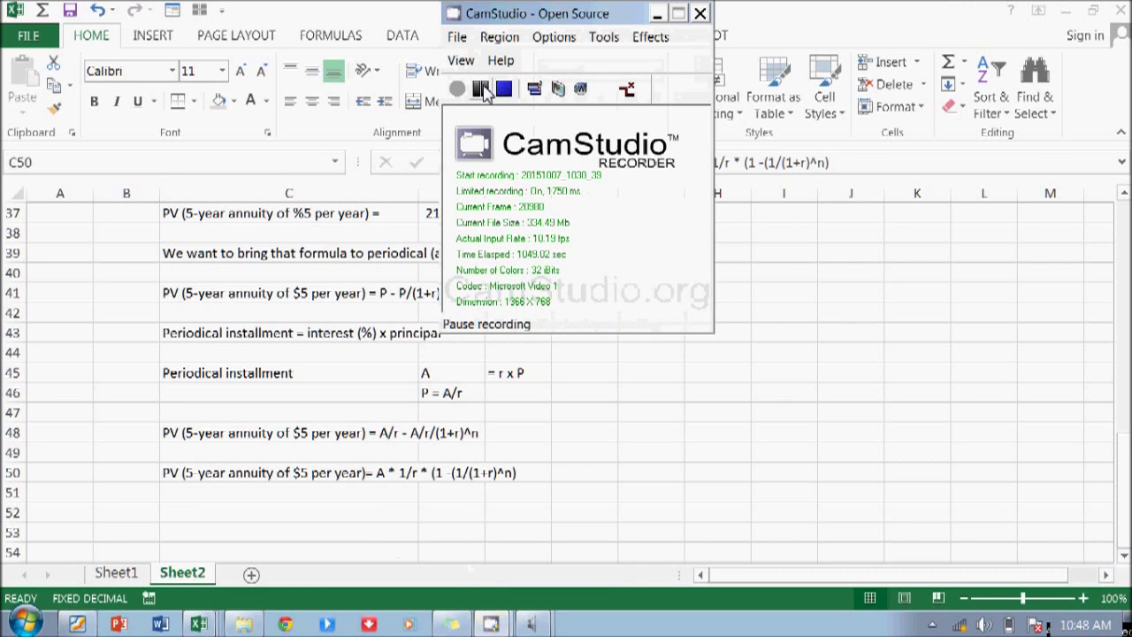
pyautogui.click(196, 567)
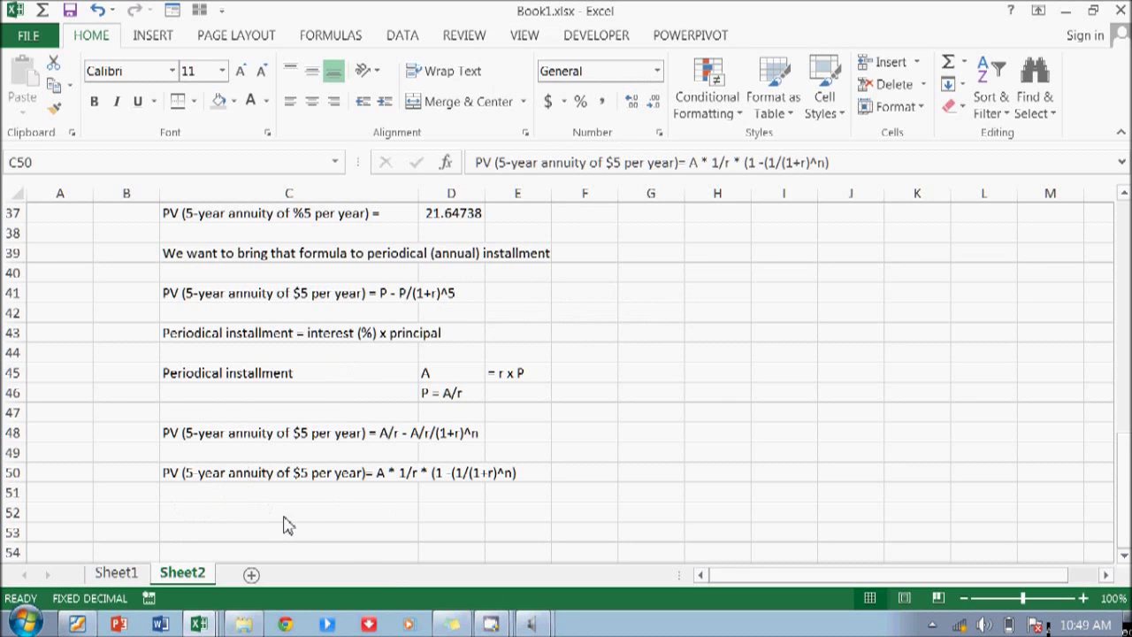
pyautogui.scroll(5, 283, 521)
pyautogui.moveTo(491, 624)
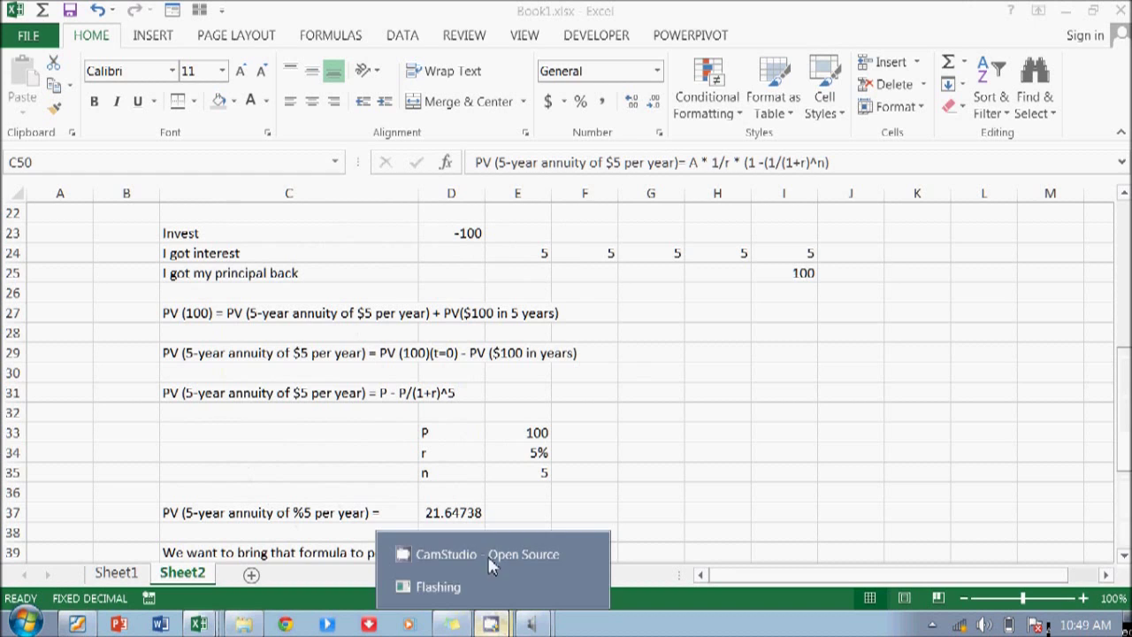
pyautogui.click(478, 555)
pyautogui.click(482, 89)
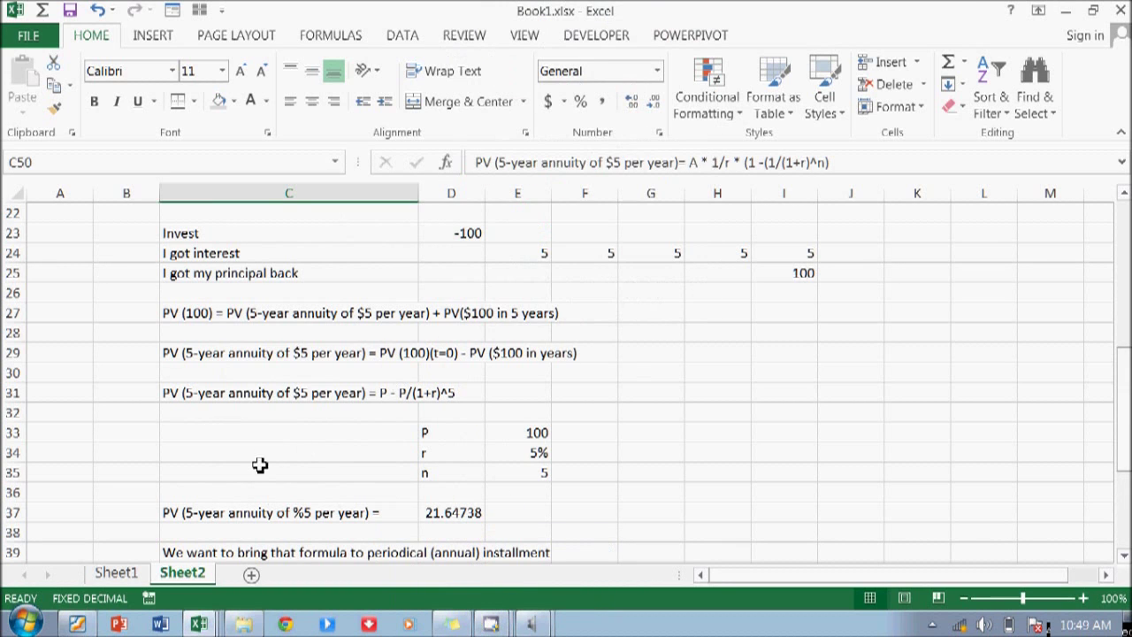
# Enter the label "Annuity or periodical installment =" in C52, two rows below the last equation
pyautogui.click(259, 465)
pyautogui.scroll(-7, 247, 478)
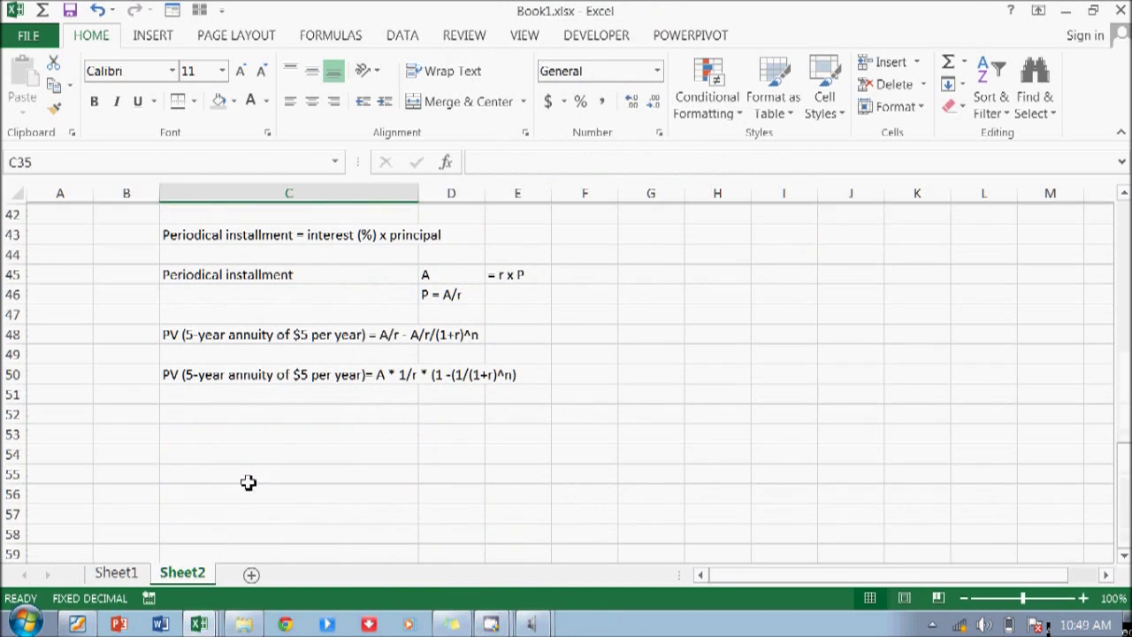
pyautogui.click(208, 414)
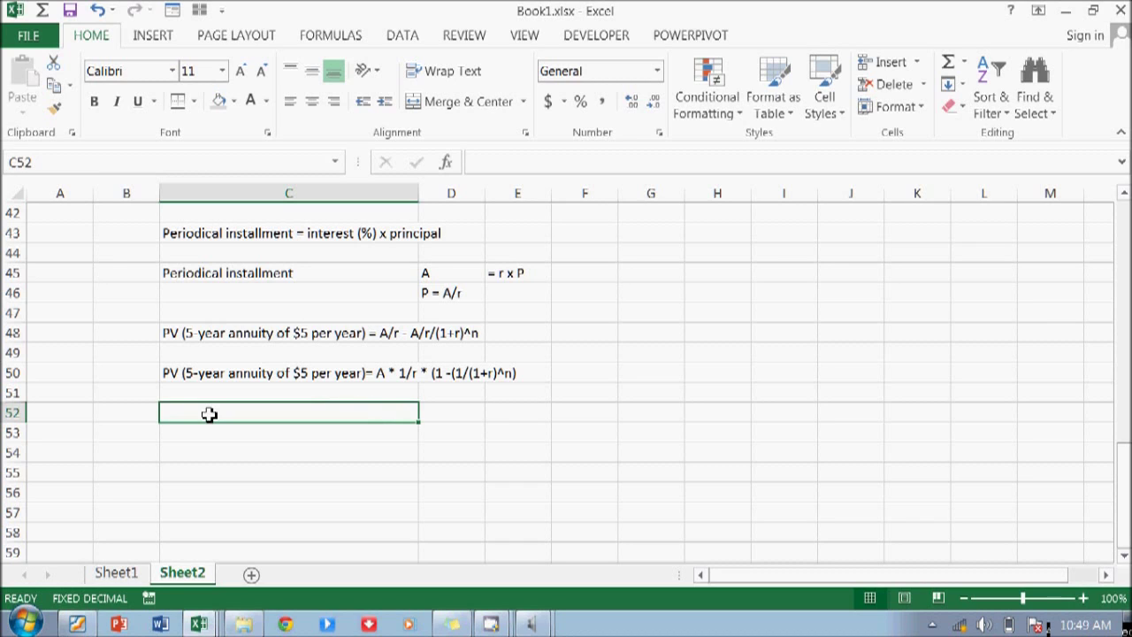
pyautogui.write('Annuity')
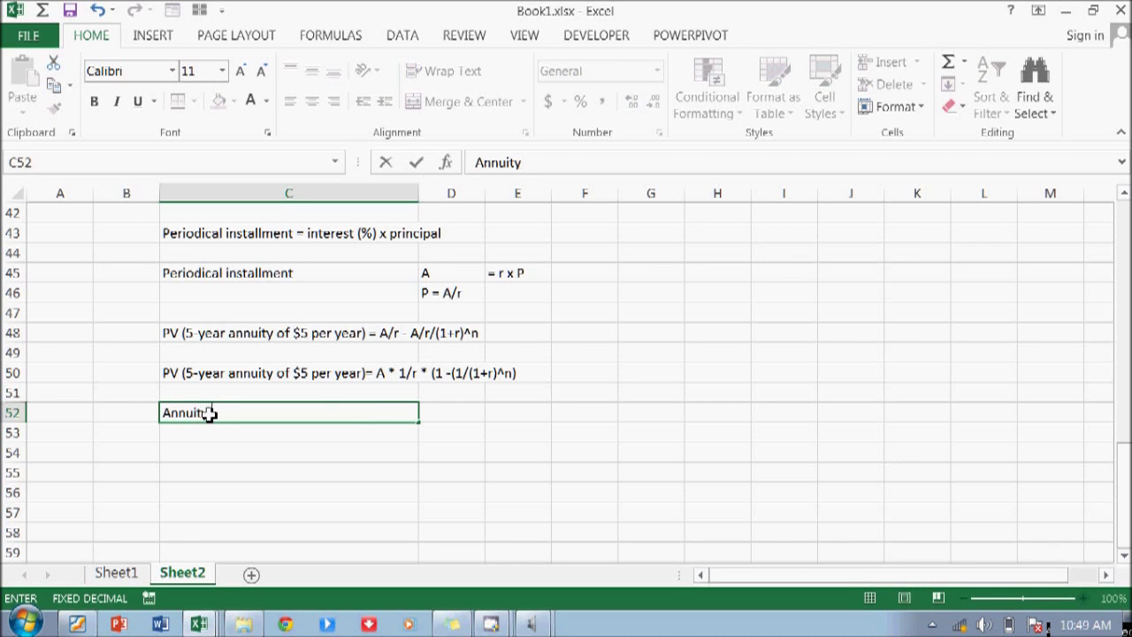
pyautogui.write(' or periodical')
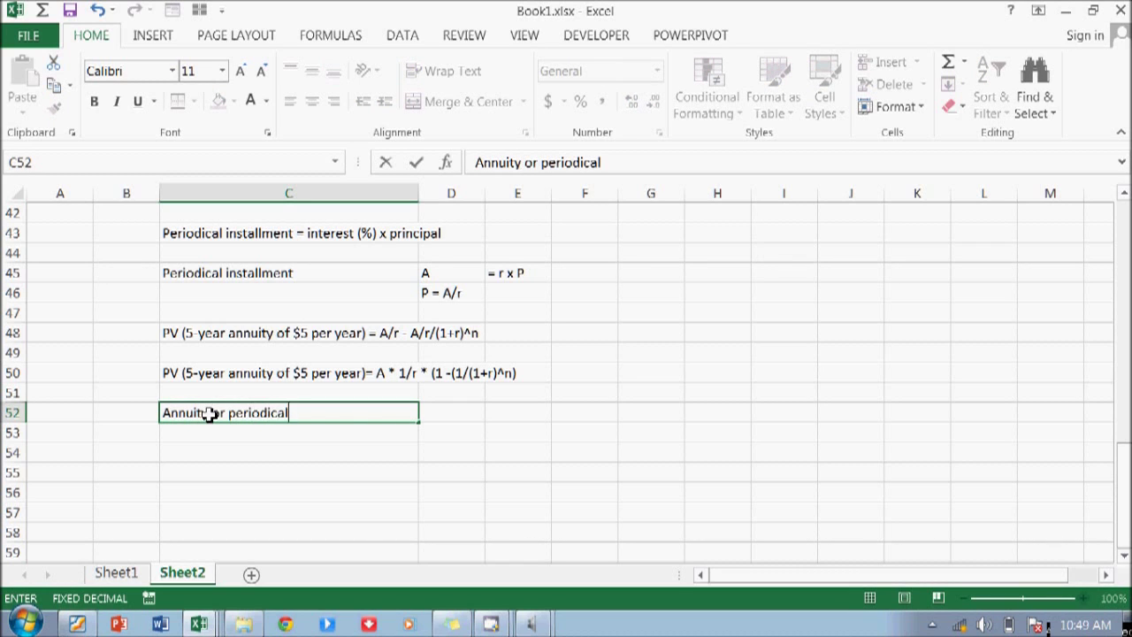
pyautogui.write(' installmetn')
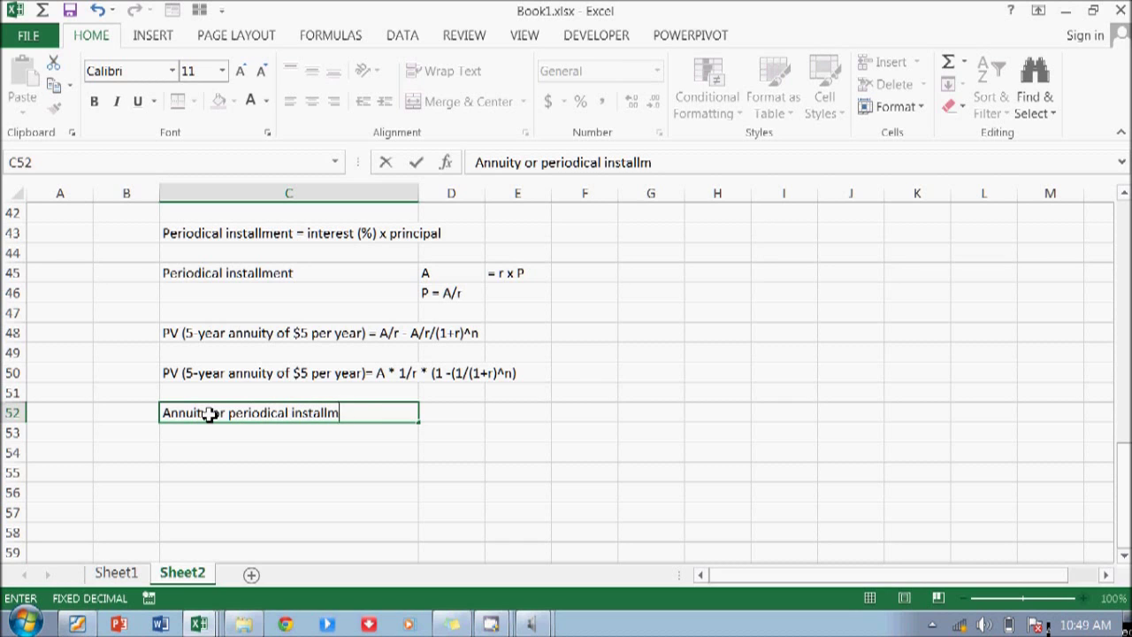
pyautogui.press('BackSpace')
pyautogui.press('BackSpace')
pyautogui.write('nt =')
pyautogui.press('Return')
# Enter the expression "PV (5 year annuity of $5 per year) * r /[1 - (1/(1+r)^n)]" as text in D52, beside the installment label
pyautogui.press('Up')
pyautogui.press('Right')
pyautogui.write('P')
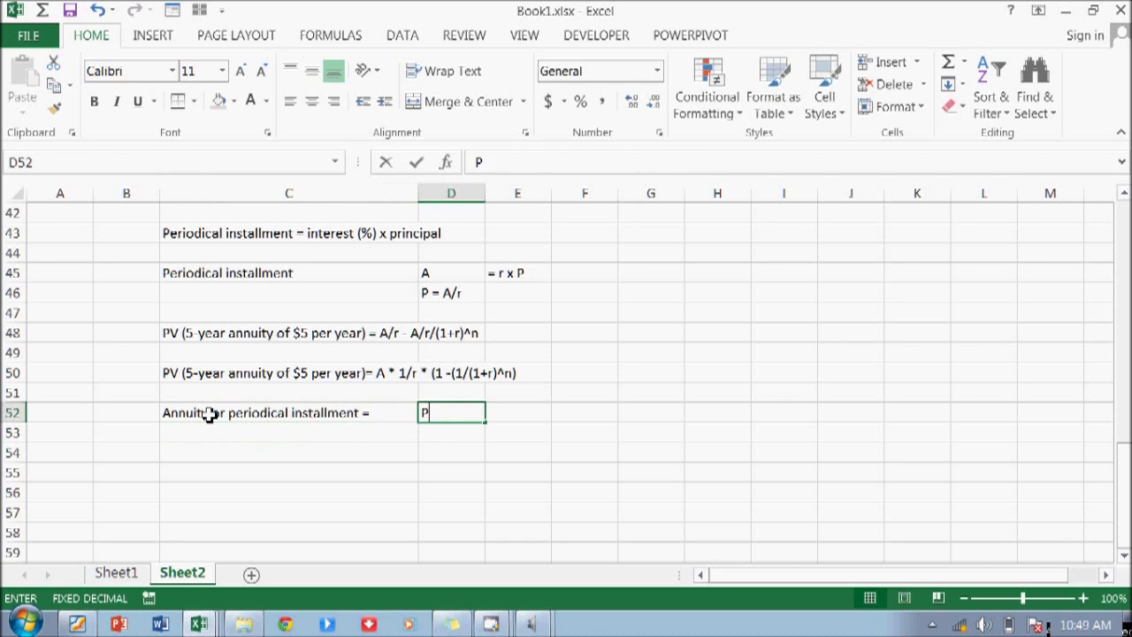
pyautogui.write('V (5 yea')
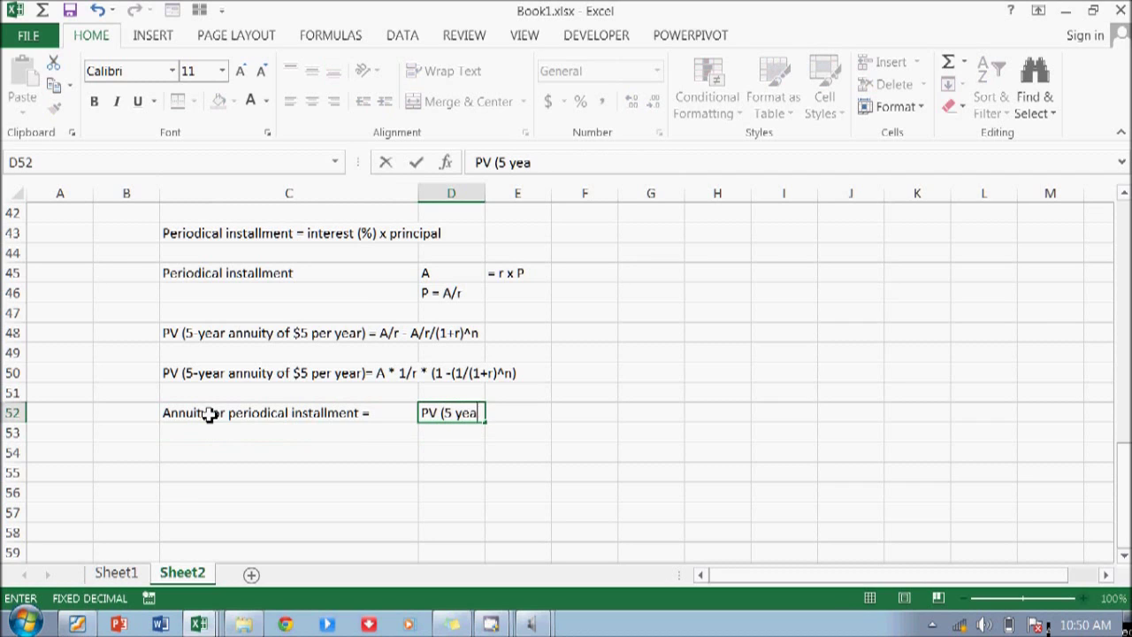
pyautogui.write('r annuity of %')
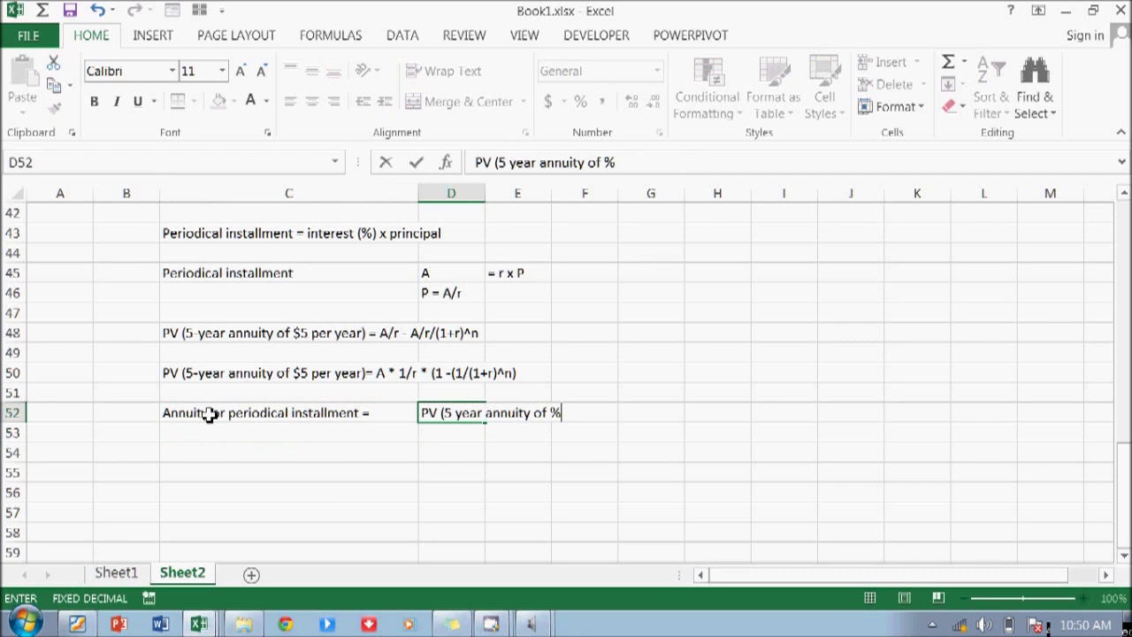
pyautogui.press('BackSpace')
pyautogui.write('$5 per year)')
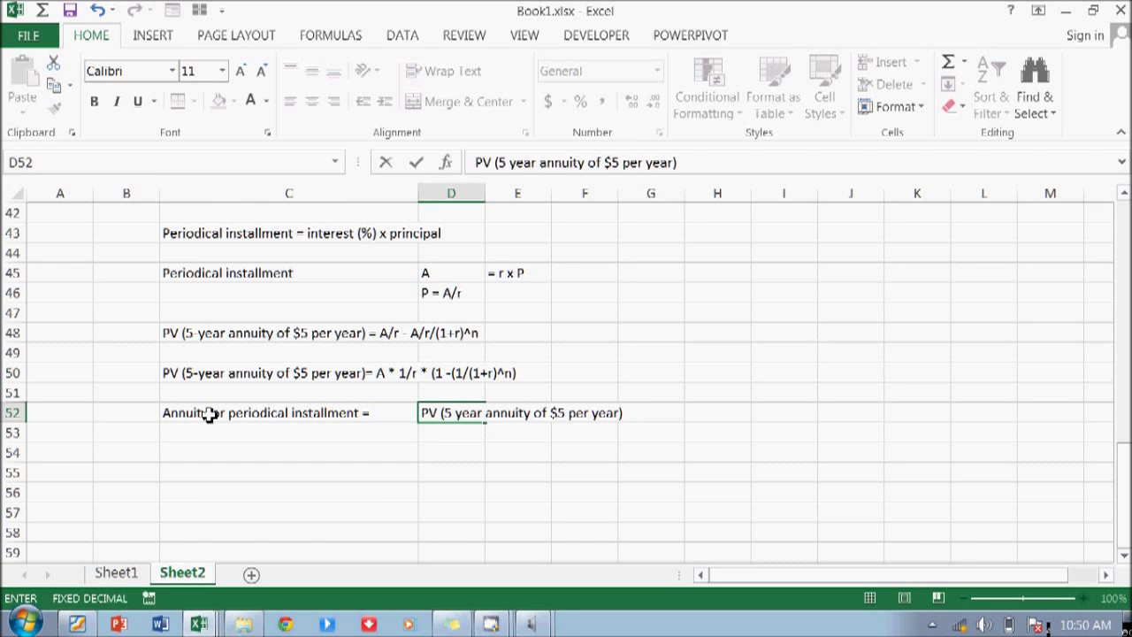
pyautogui.write(' x')
pyautogui.press('BackSpace')
pyautogui.write('* r')
pyautogui.write('/')
pyautogui.write('[1 - (1')
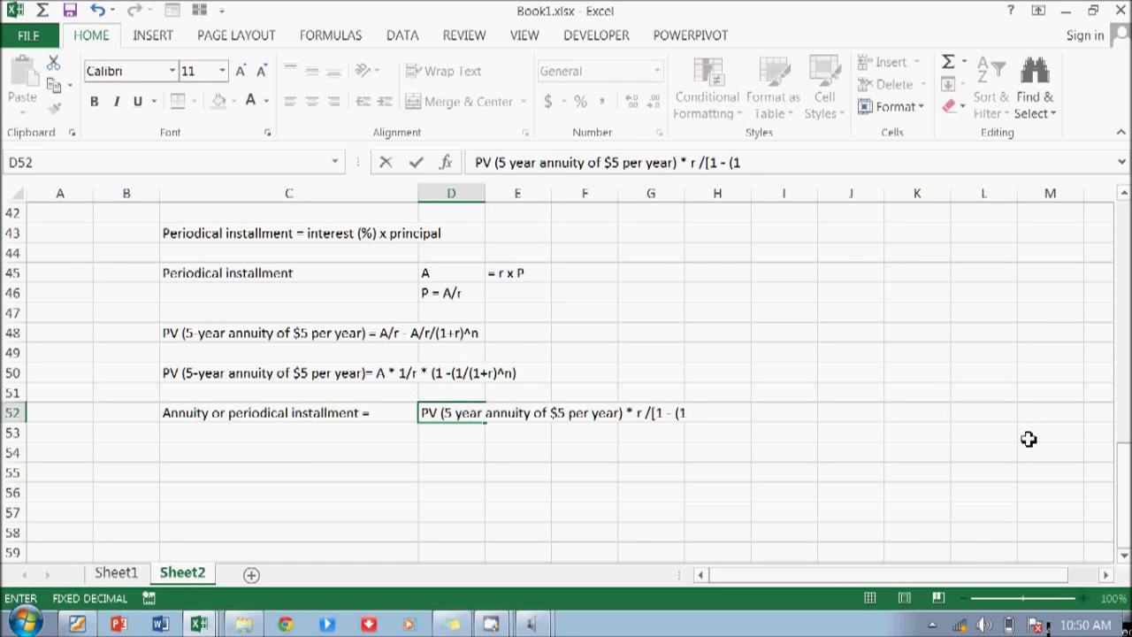
pyautogui.write('/(1+r)^n)')
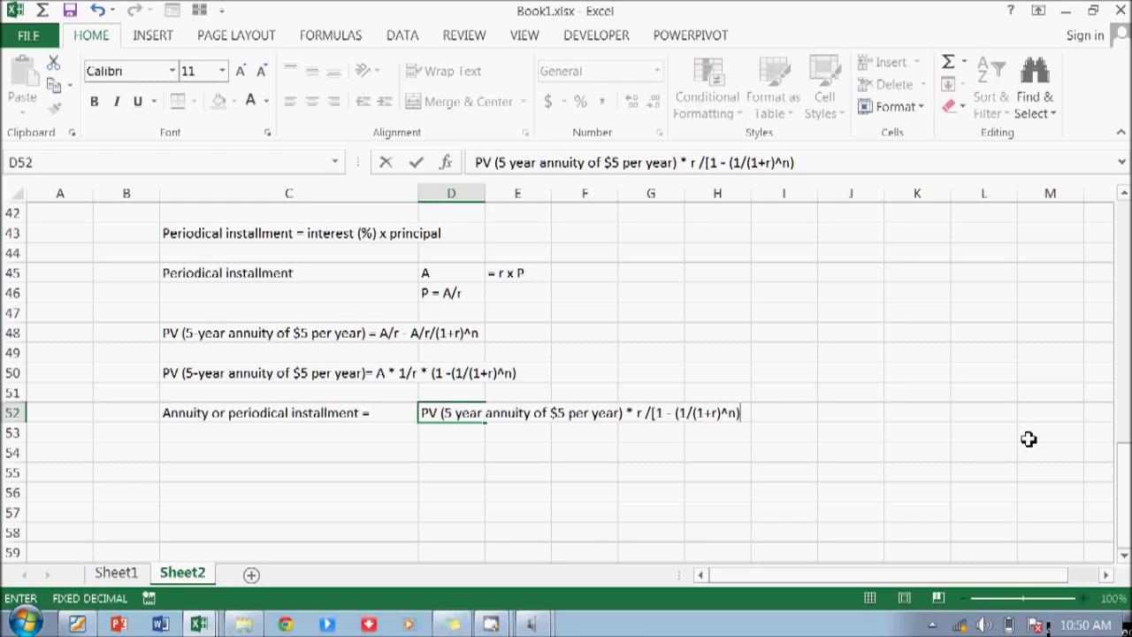
pyautogui.write(']')
pyautogui.press('Return')
pyautogui.press('Down')
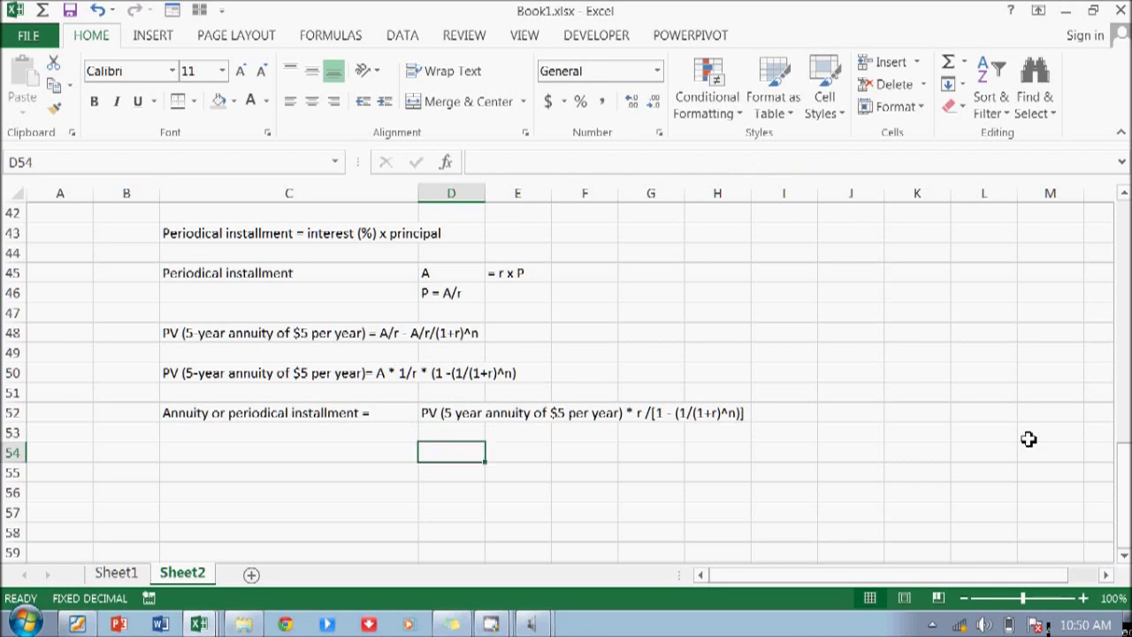
pyautogui.press('Left')
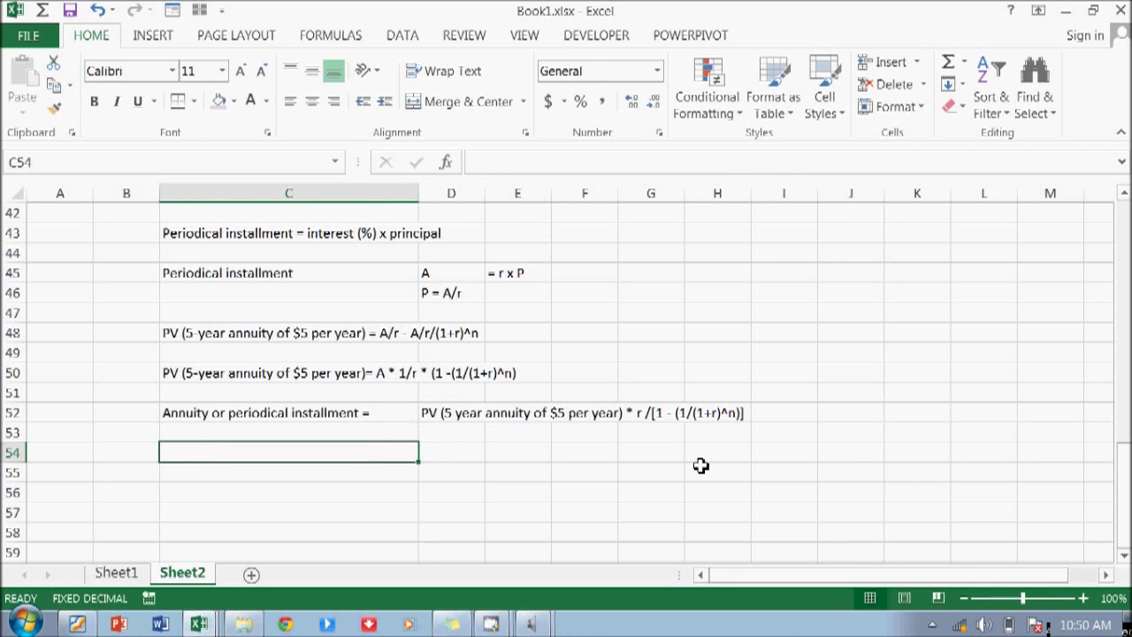
pyautogui.hotkey('shift', 'Up')
pyautogui.hotkey('shift', 'Up')
pyautogui.hotkey('shift', 'Up')
pyautogui.hotkey('shift', 'Up')
pyautogui.hotkey('shift', 'Up')
pyautogui.hotkey('shift', 'Up')
pyautogui.hotkey('shift', 'Up')
pyautogui.hotkey('shift', 'Up')
pyautogui.hotkey('shift', 'Up')
pyautogui.hotkey('shift', 'Up')
pyautogui.hotkey('shift', 'Up')
pyautogui.hotkey('shift', 'Up')
pyautogui.hotkey('shift', 'Up')
pyautogui.hotkey('shift', 'Up')
pyautogui.hotkey('shift', 'Up')
pyautogui.hotkey('shift', 'Up')
pyautogui.hotkey('shift', 'Up')
pyautogui.hotkey('shift', 'Up')
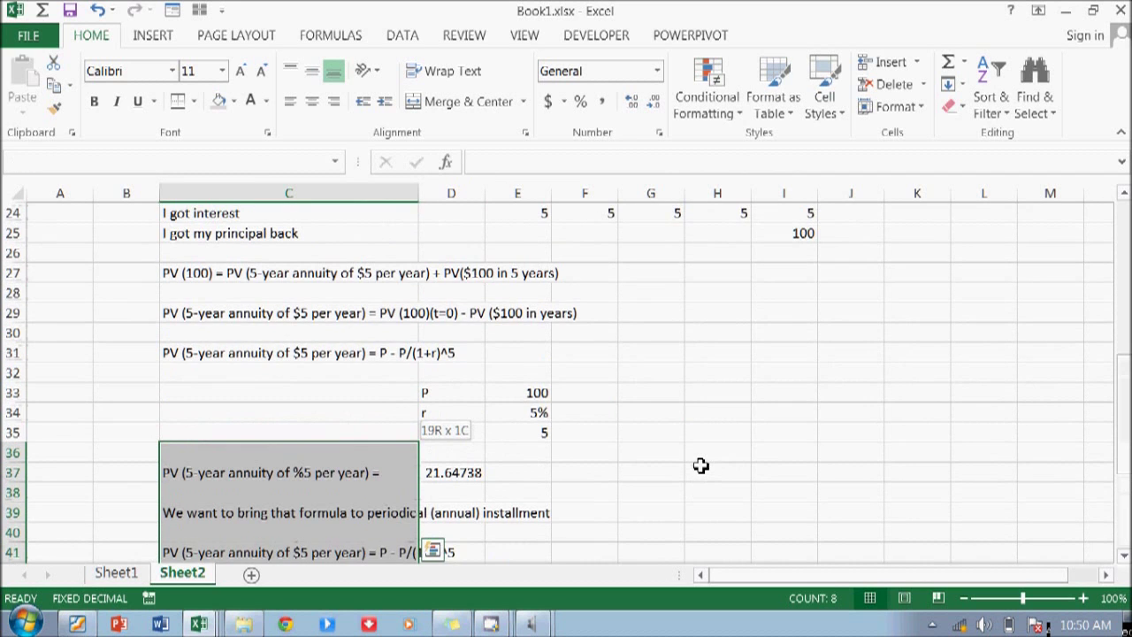
pyautogui.press('Down')
# Examine the PMT formula of the highlighted Monthly Installment cell in the loan case on Sheet1
pyautogui.hotkey('ctrl', 'pageup')
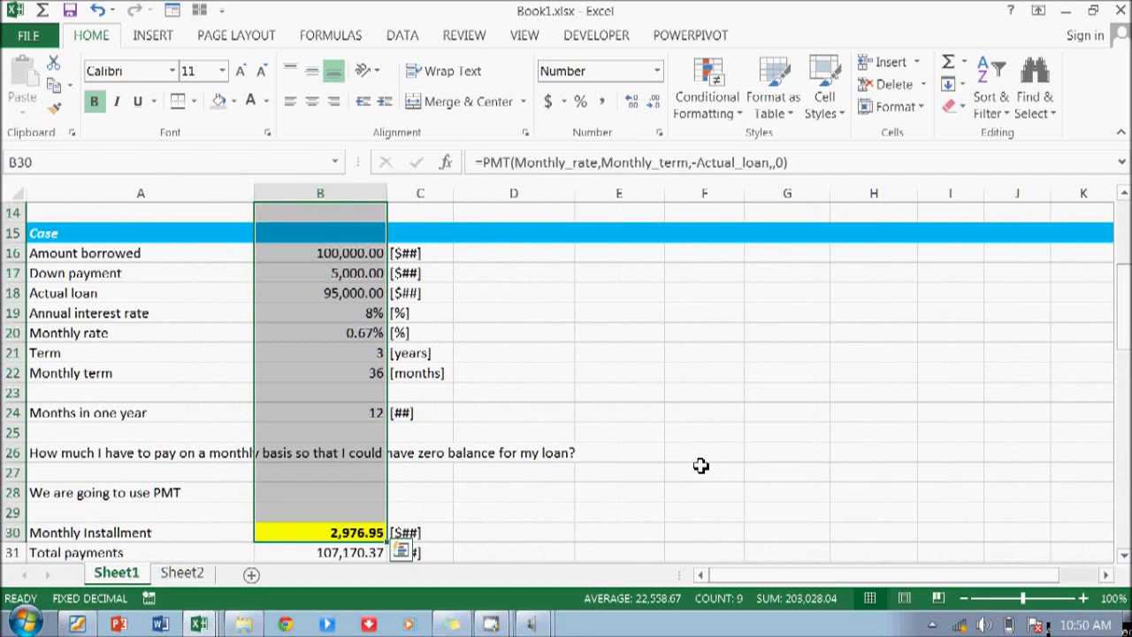
pyautogui.scroll(-2, 265, 369)
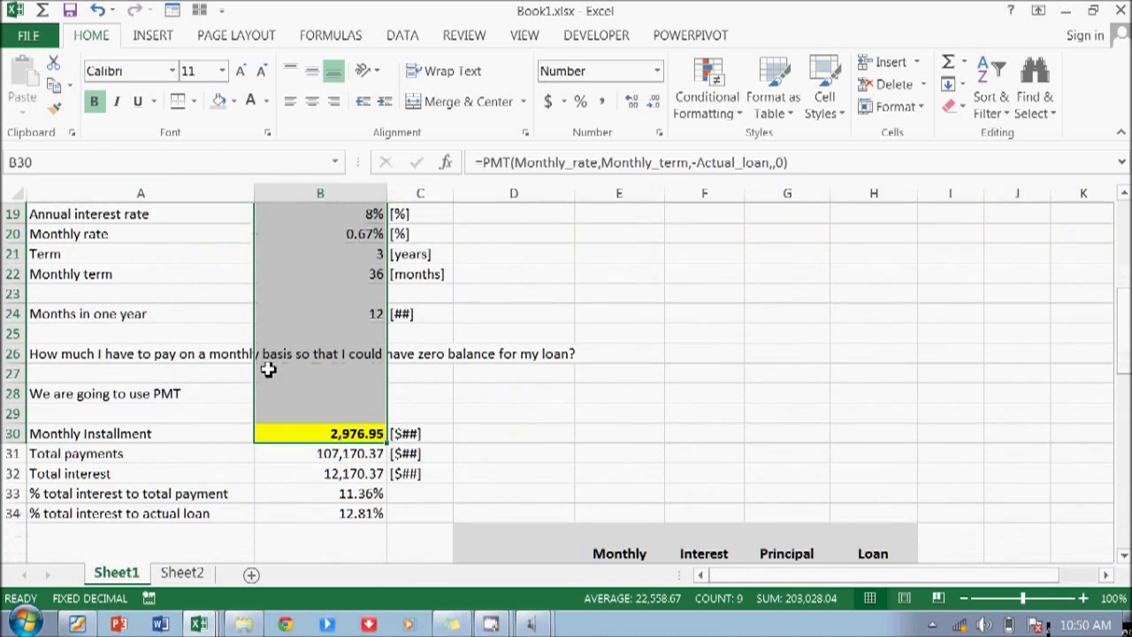
pyautogui.moveTo(305, 409); pyautogui.dragTo(305, 399)
pyautogui.click(305, 406)
pyautogui.scroll(-2, 309, 389)
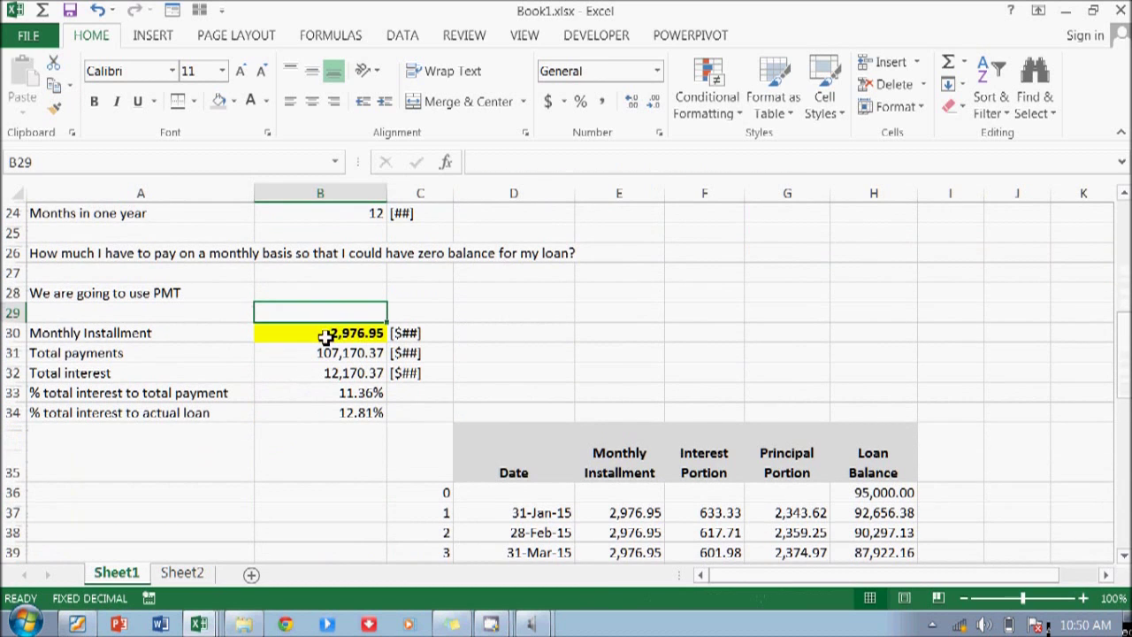
pyautogui.click(325, 335)
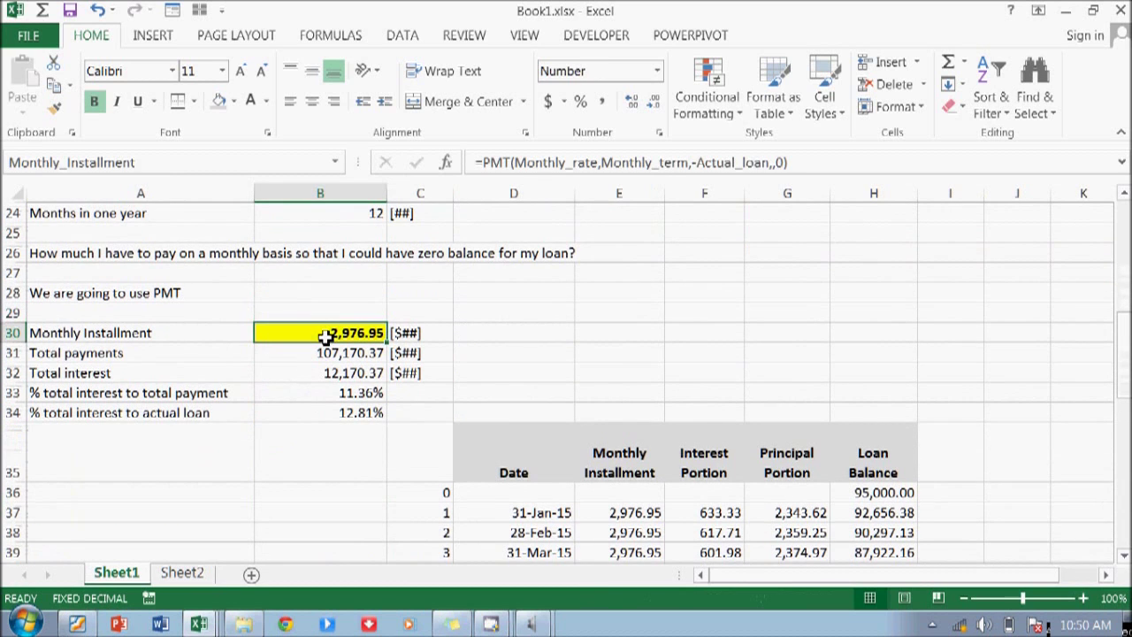
# Insert the defined name Monthly_Installment as a formula in C54 of Sheet2, formatted with thousands separators and two decimals
pyautogui.click(193, 574)
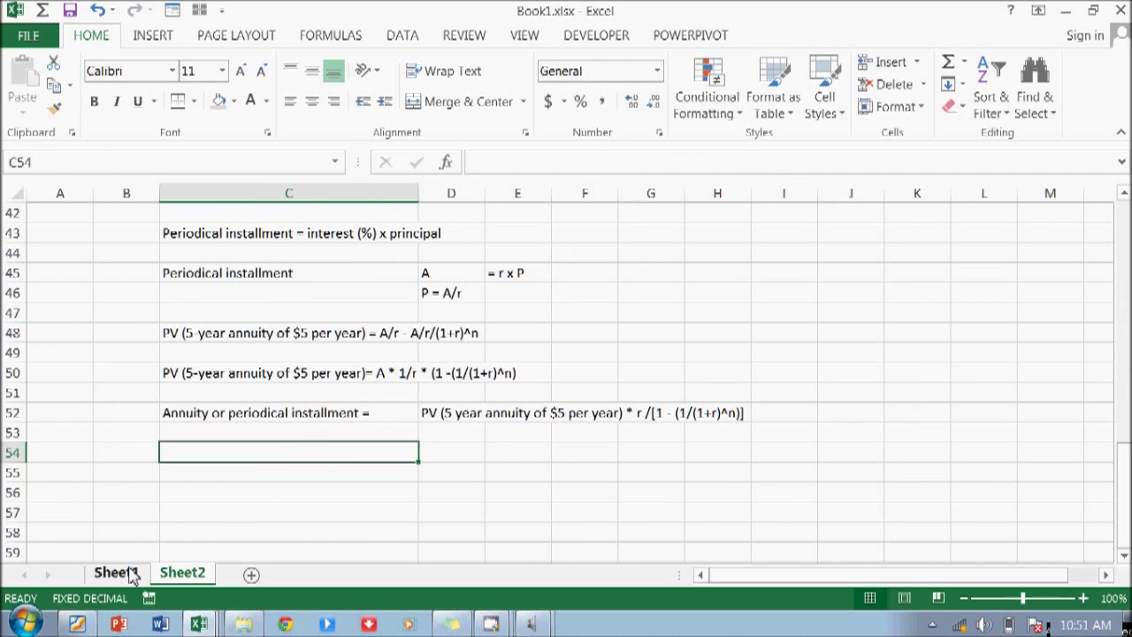
pyautogui.press('F3')
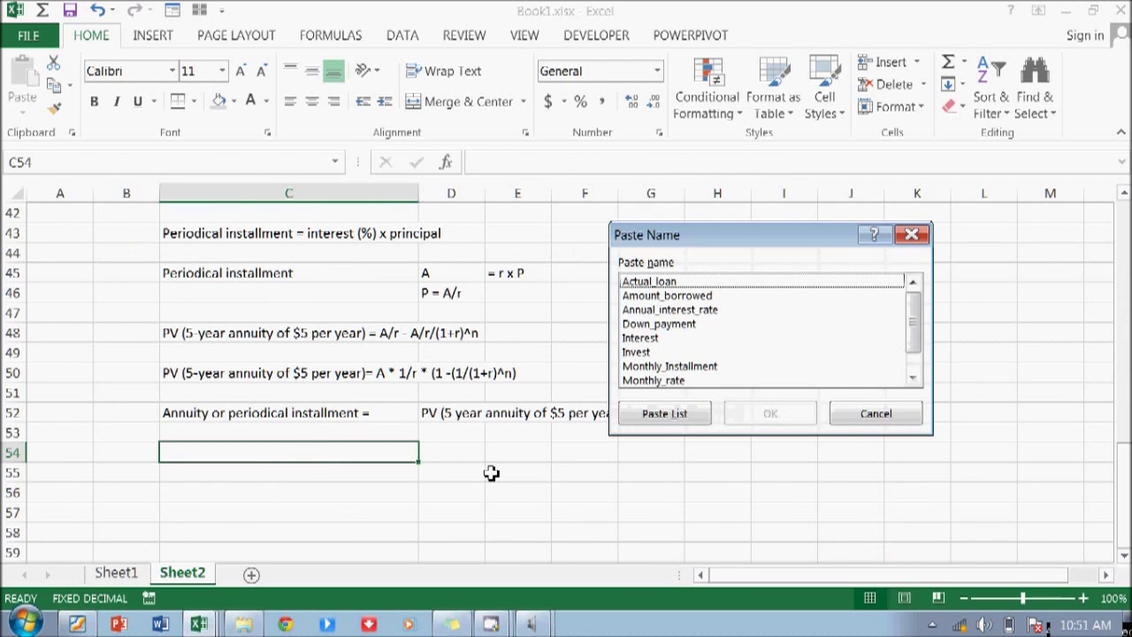
pyautogui.click(694, 367)
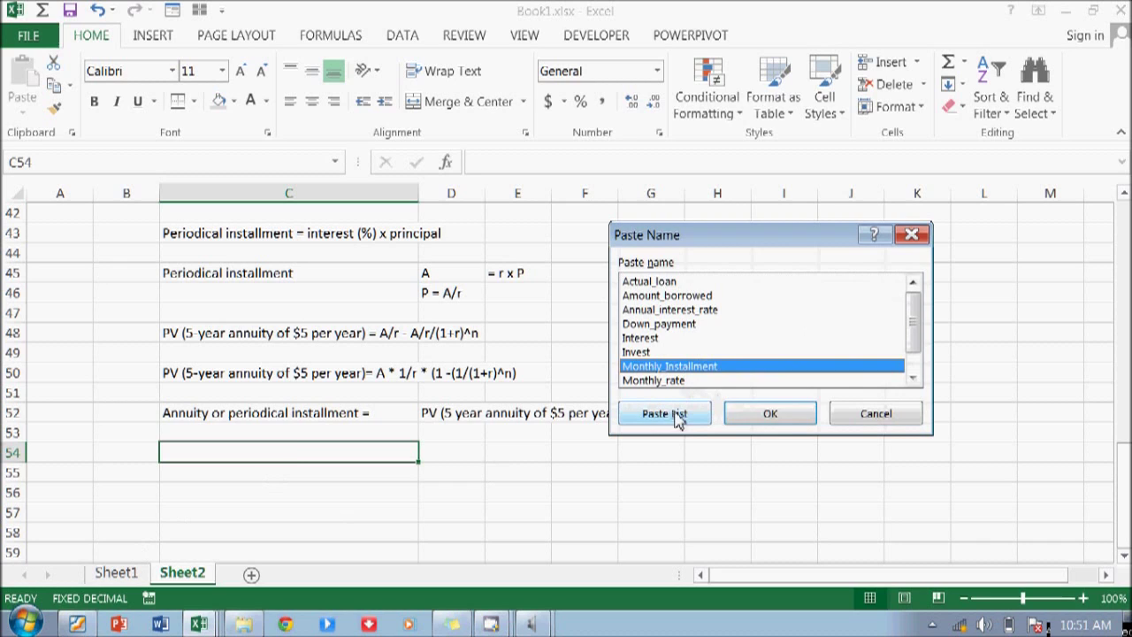
pyautogui.click(770, 413)
pyautogui.hotkey('ctrl', 'Return')
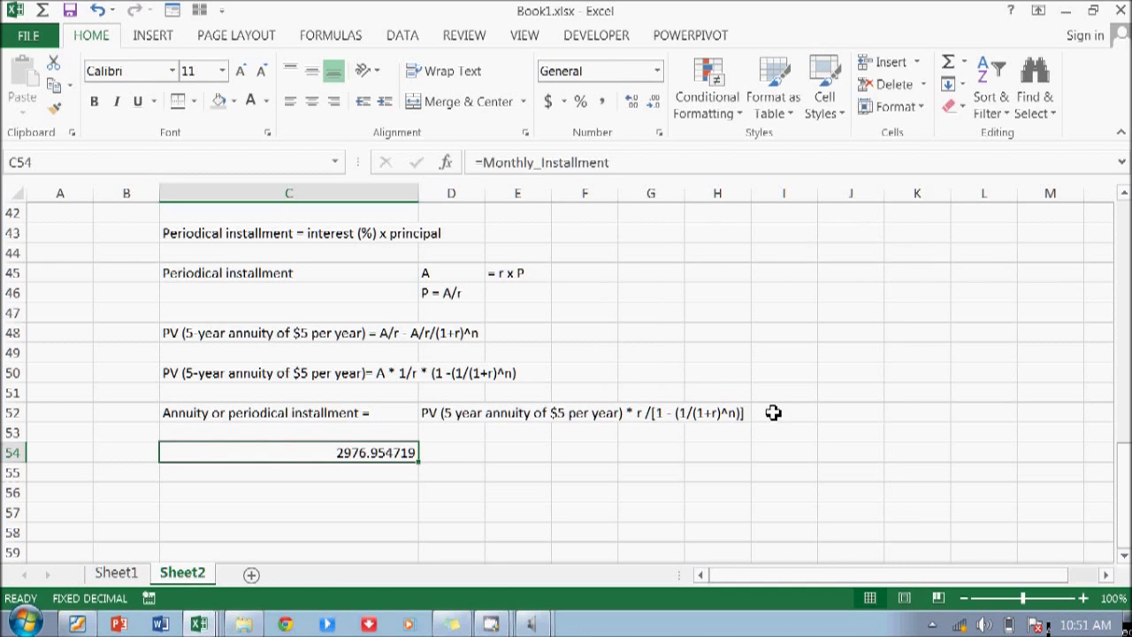
pyautogui.hotkey('ctrl', 'shift', '1')
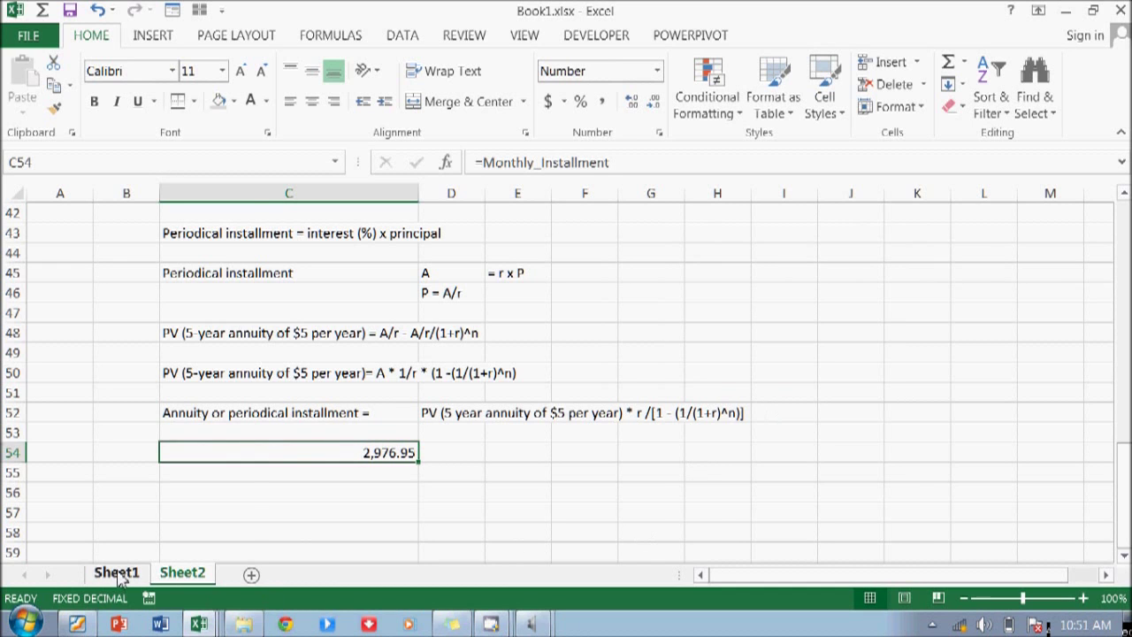
# Highlight the installment result in C54 with yellow fill and bold, matching the Monthly Installment cell on Sheet1
pyautogui.click(122, 573)
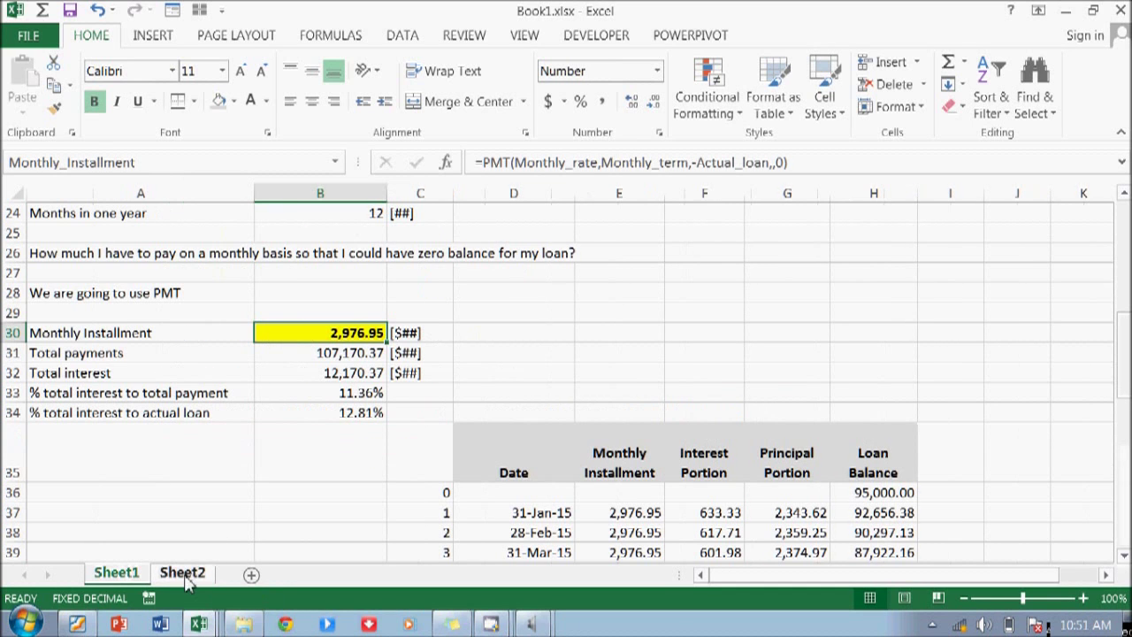
pyautogui.click(186, 573)
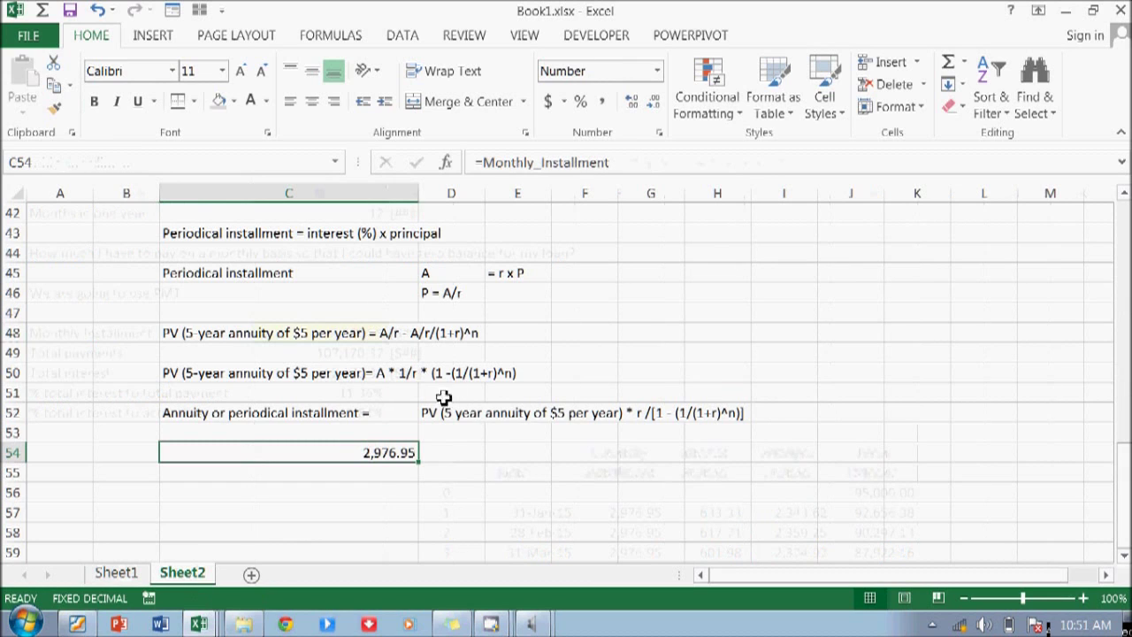
pyautogui.click(234, 100)
pyautogui.click(267, 257)
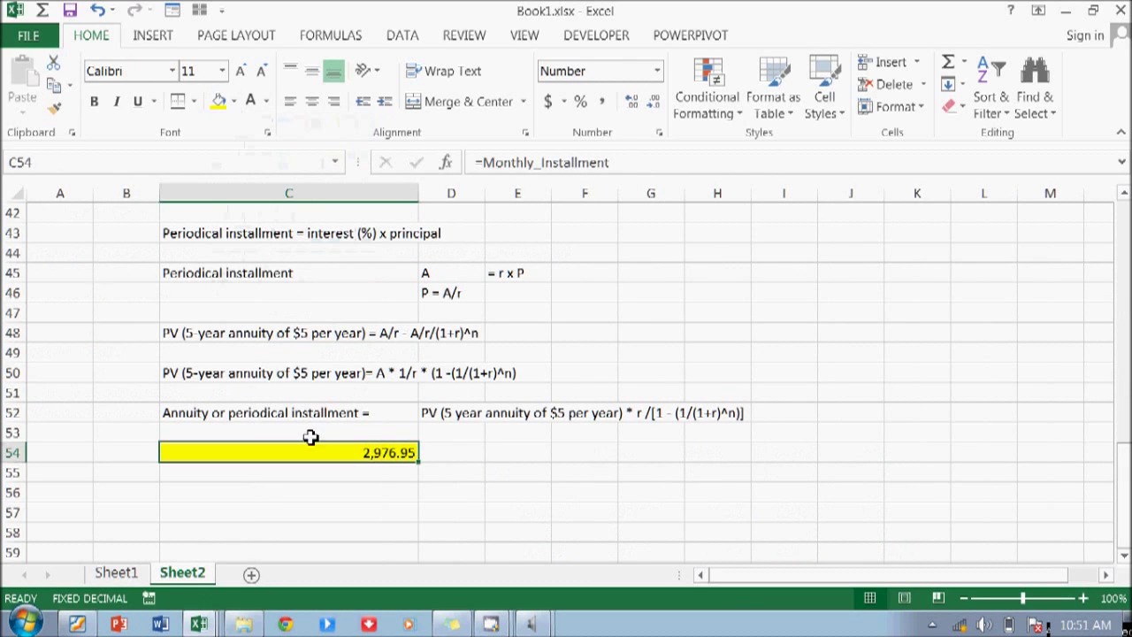
pyautogui.click(94, 101)
pyautogui.click(292, 372)
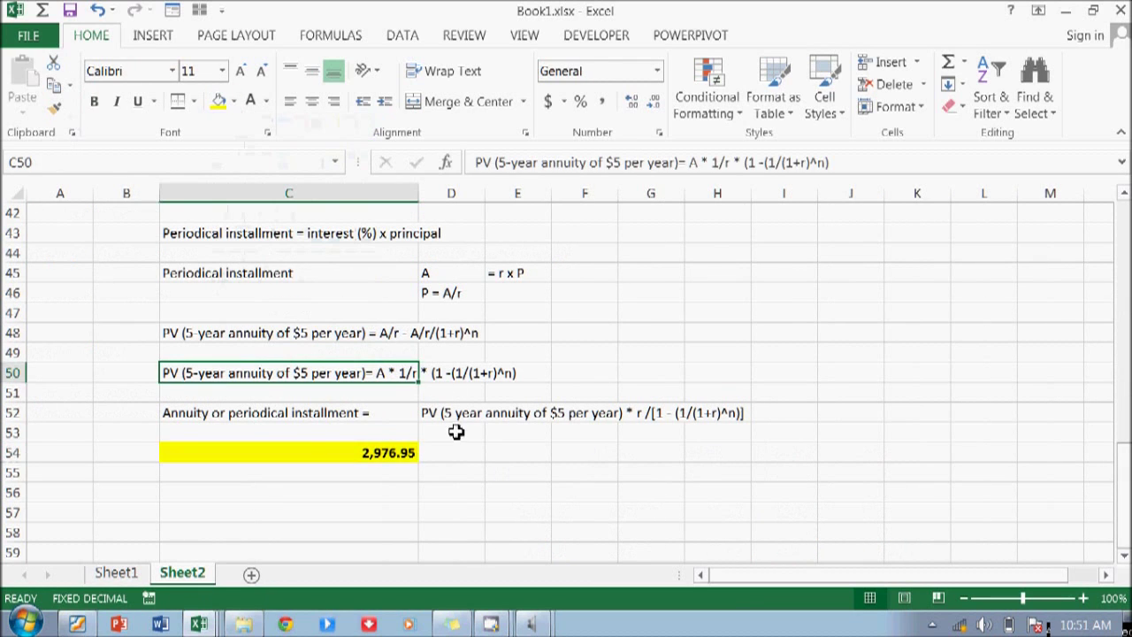
# Enter the label "PV (5 year annuity of $ 5 per year)" in D56, below the installment expression
pyautogui.click(396, 457)
pyautogui.click(335, 500)
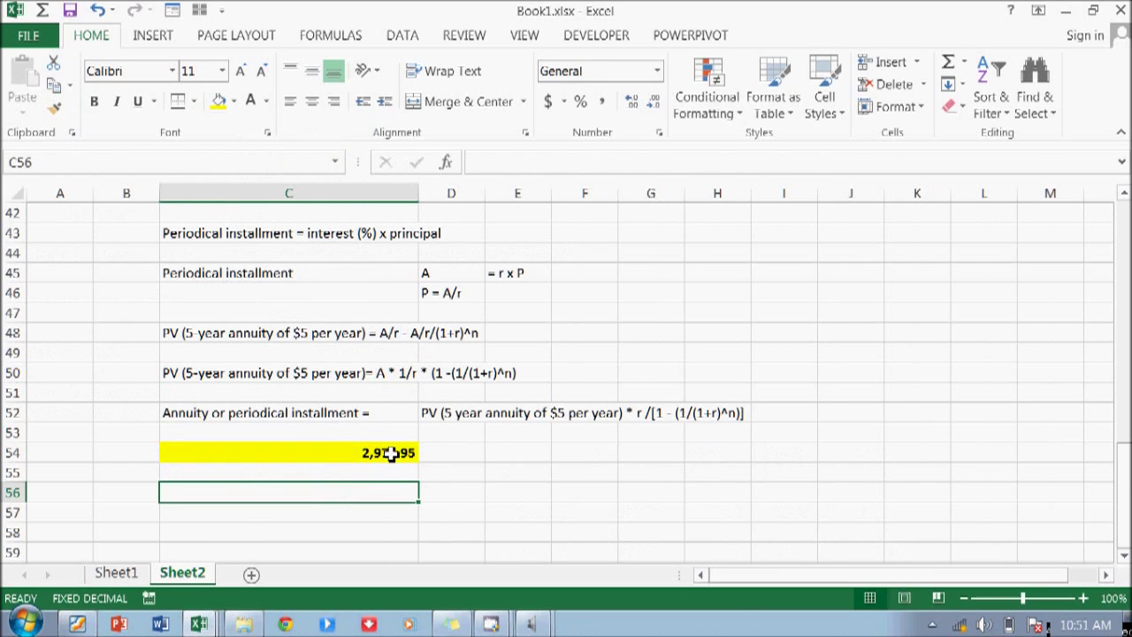
pyautogui.press('Right')
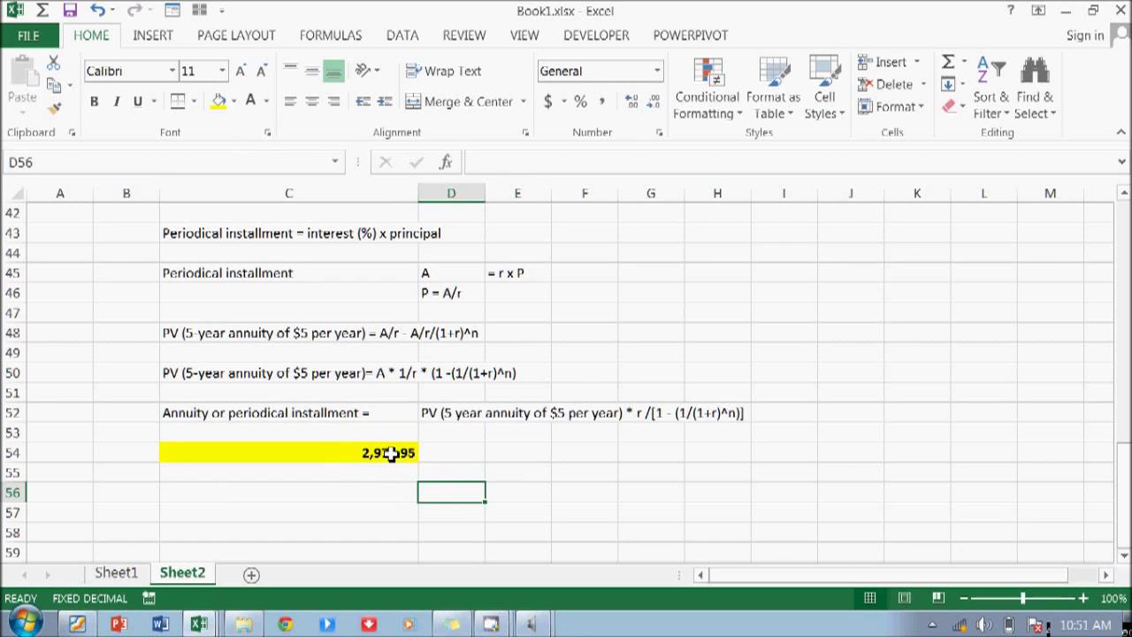
pyautogui.press('Up')
pyautogui.press('Up')
pyautogui.press('Up')
pyautogui.press('Up')
pyautogui.press('Down')
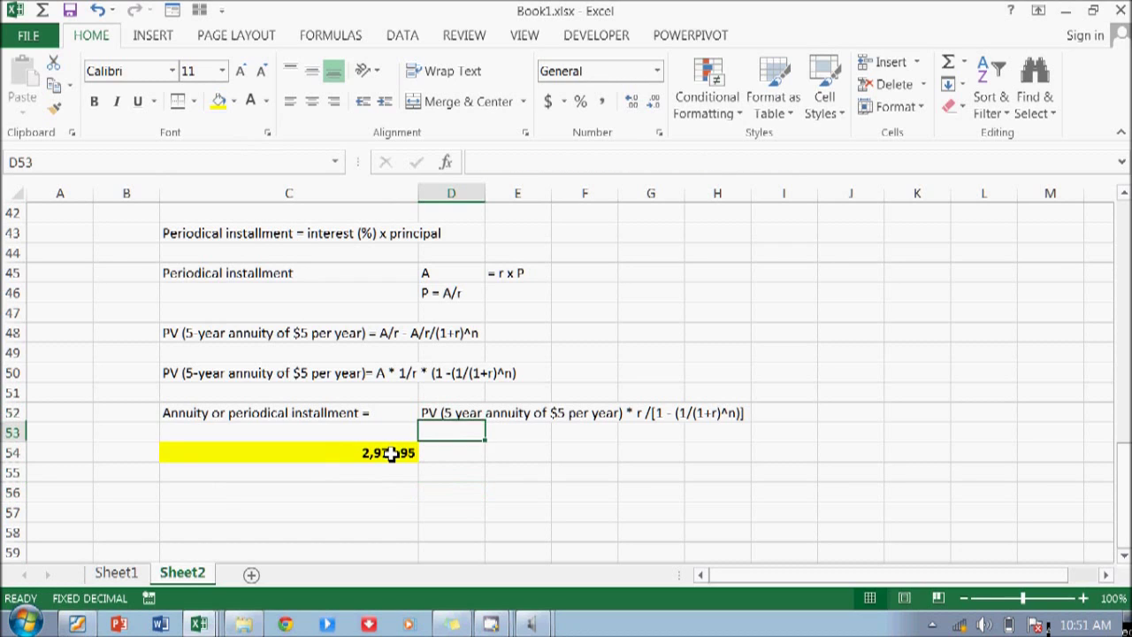
pyautogui.press('Down')
pyautogui.press('Down')
pyautogui.press('Down')
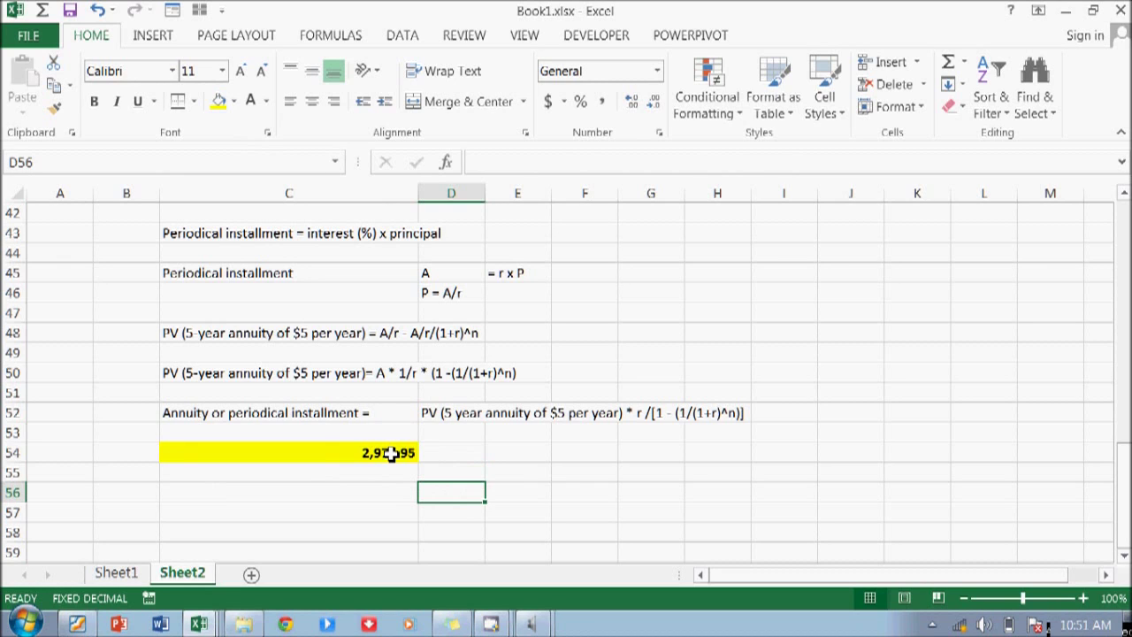
pyautogui.press('Up')
pyautogui.press('Up')
pyautogui.press('Up')
pyautogui.press('Down')
pyautogui.press('Down')
pyautogui.press('Down')
pyautogui.write('PV (5 year')
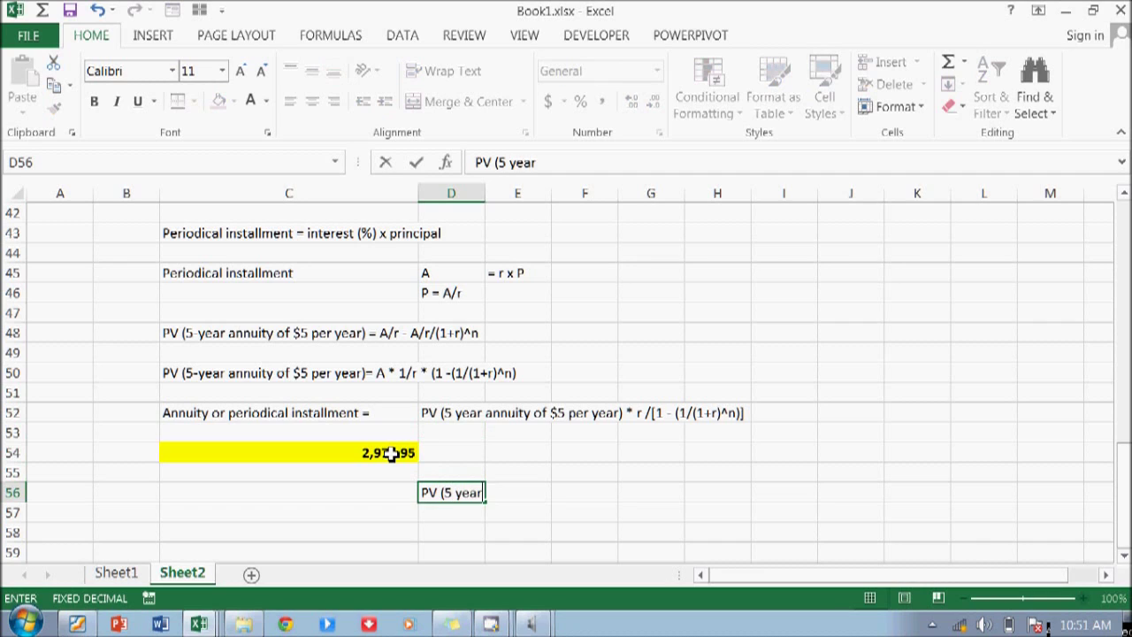
pyautogui.write(' anhui')
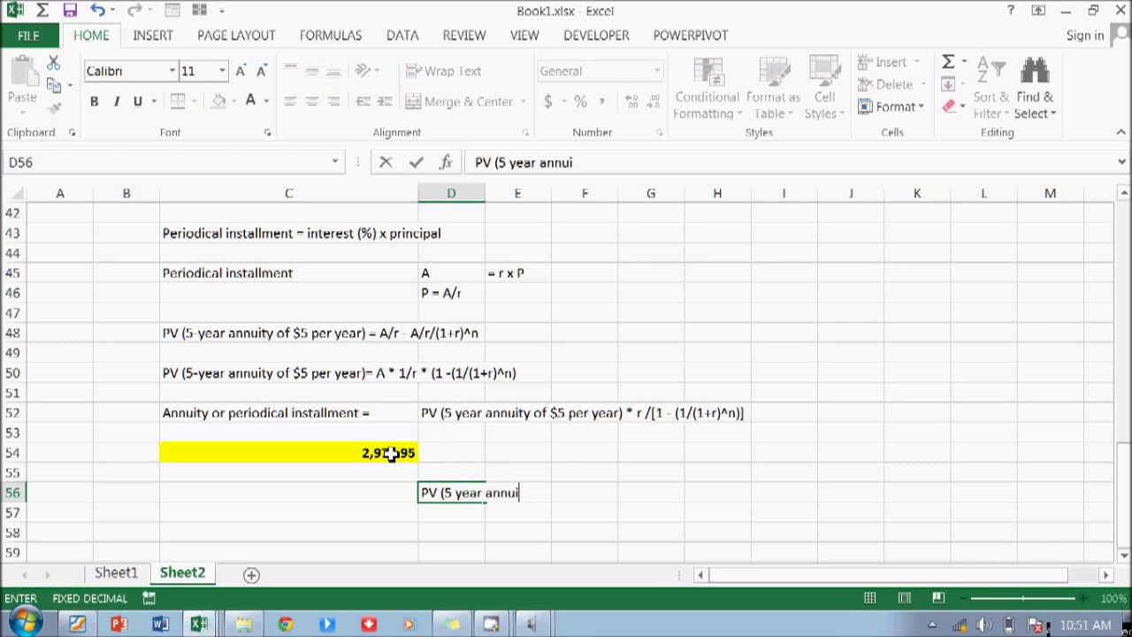
pyautogui.write('ty of $ 5 ')
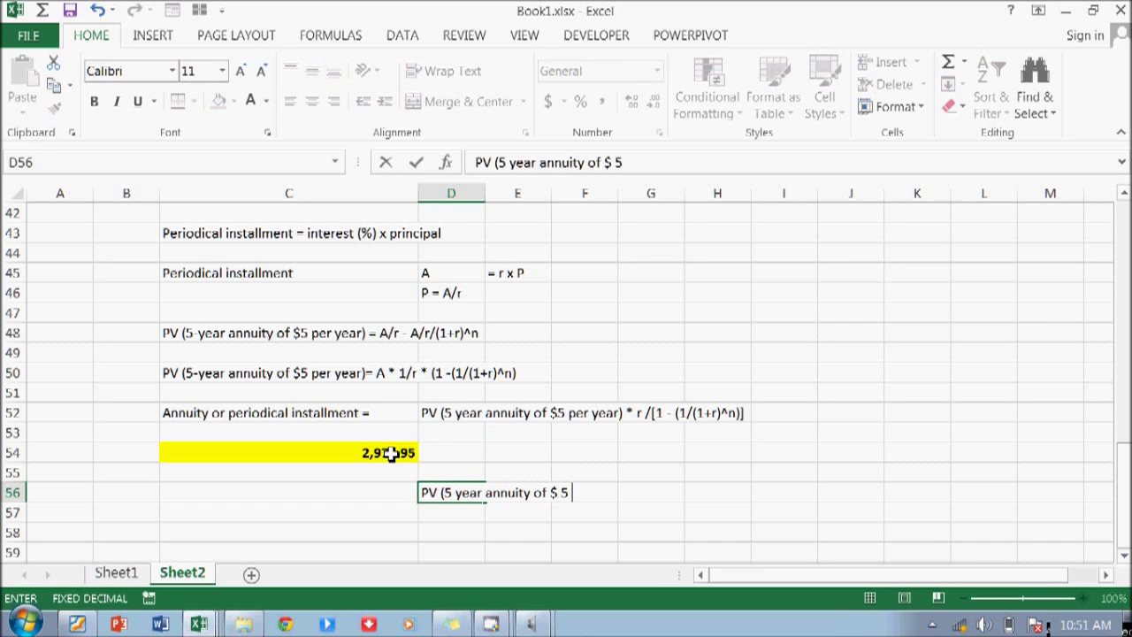
pyautogui.write('per year)')
pyautogui.press('Return')
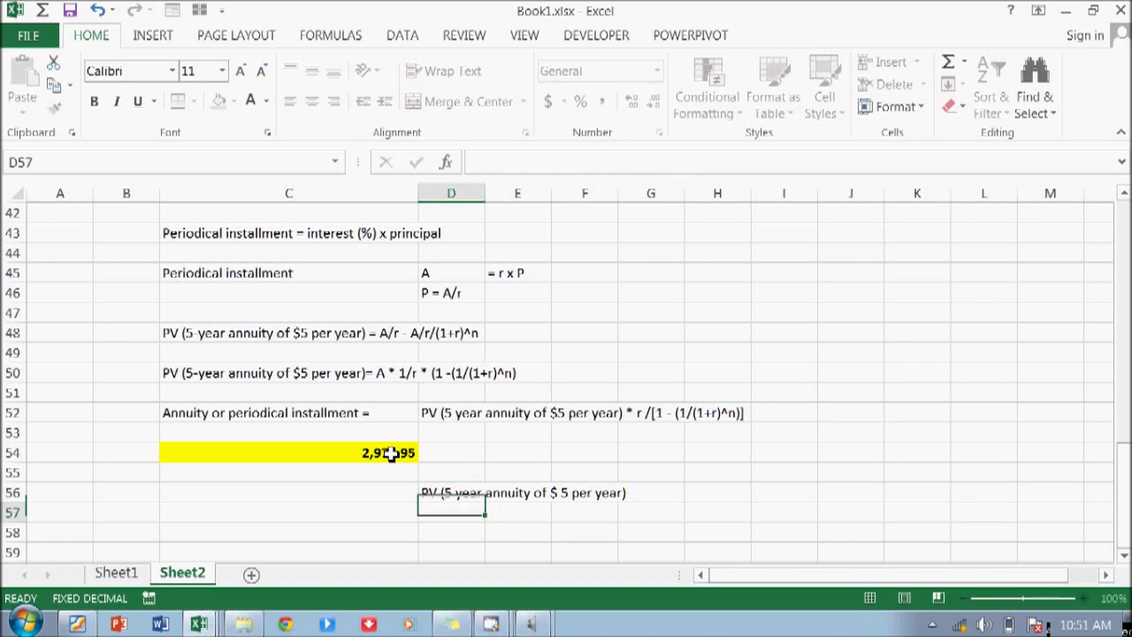
# Enter the label "Actual Loan" in H56, on the same row as the annuity's present value label
pyautogui.press('Up')
pyautogui.press('Right')
pyautogui.press('Right')
pyautogui.press('Right')
pyautogui.press('Right')
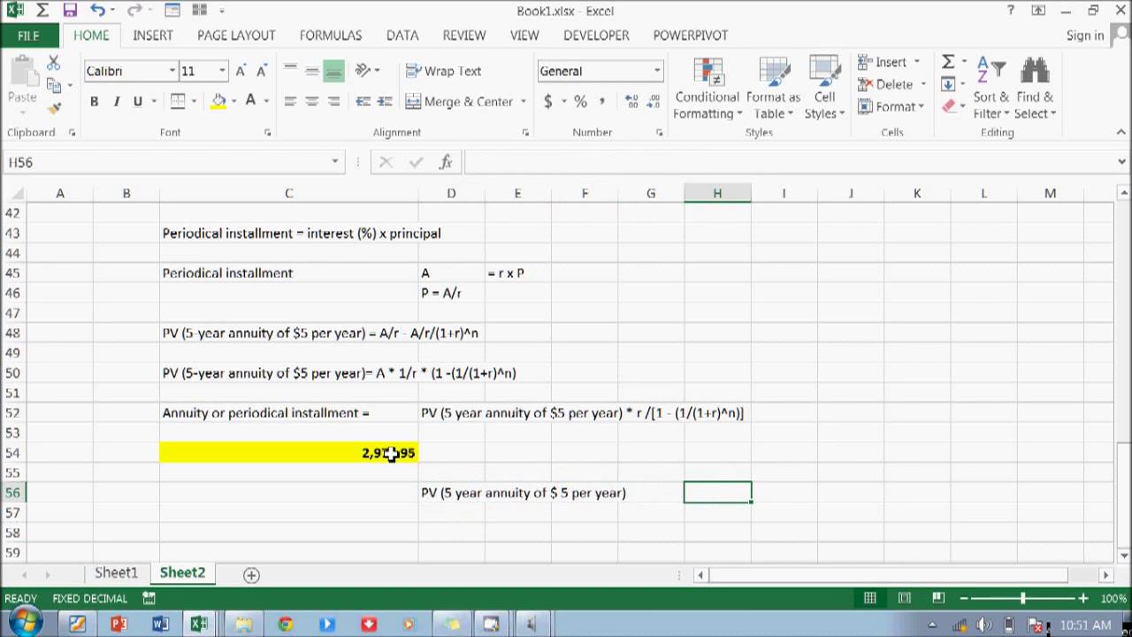
pyautogui.write('Actual Loan')
pyautogui.press('Return')
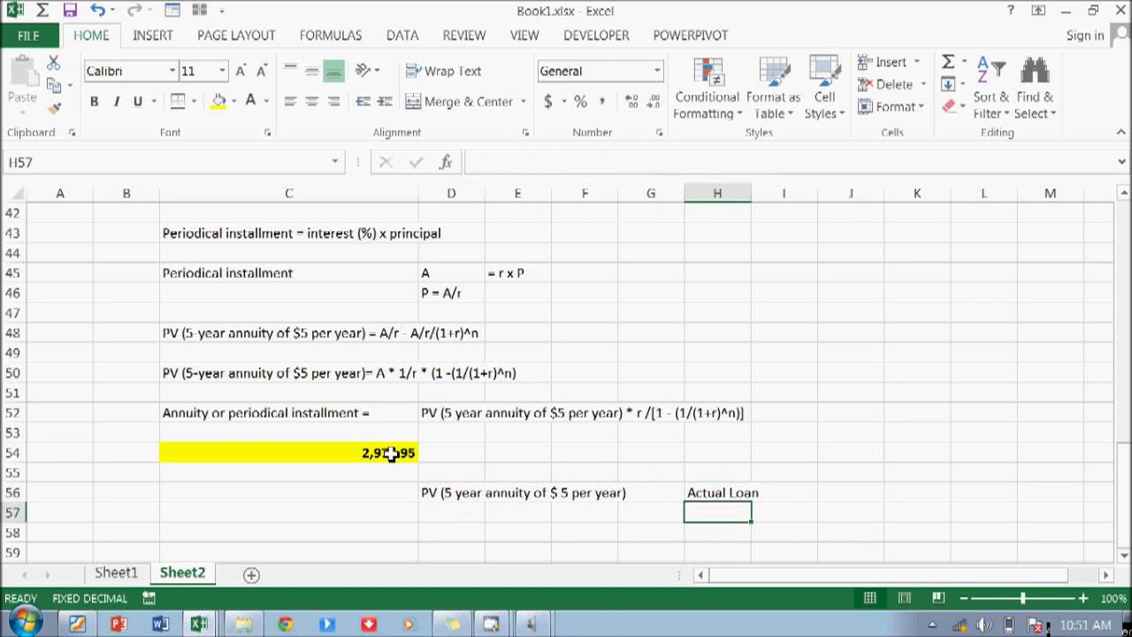
# Enter the label "r" in D57, directly below the present value label
pyautogui.press('Left')
pyautogui.press('Up')
pyautogui.press('Down')
pyautogui.press('Left')
pyautogui.press('Left')
pyautogui.press('Left')
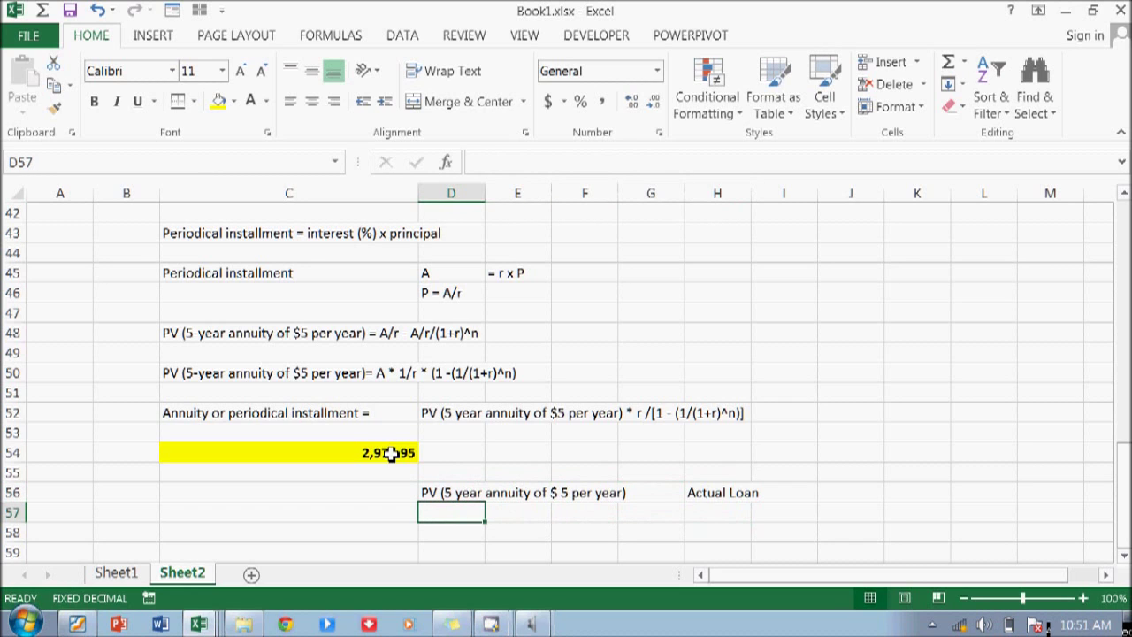
pyautogui.write('r')
pyautogui.press('Return')
# Insert the defined name Actual_loan as a formula in I56, beside the Actual Loan label
pyautogui.press('Up')
pyautogui.press('Right')
pyautogui.press('Right')
pyautogui.press('Right')
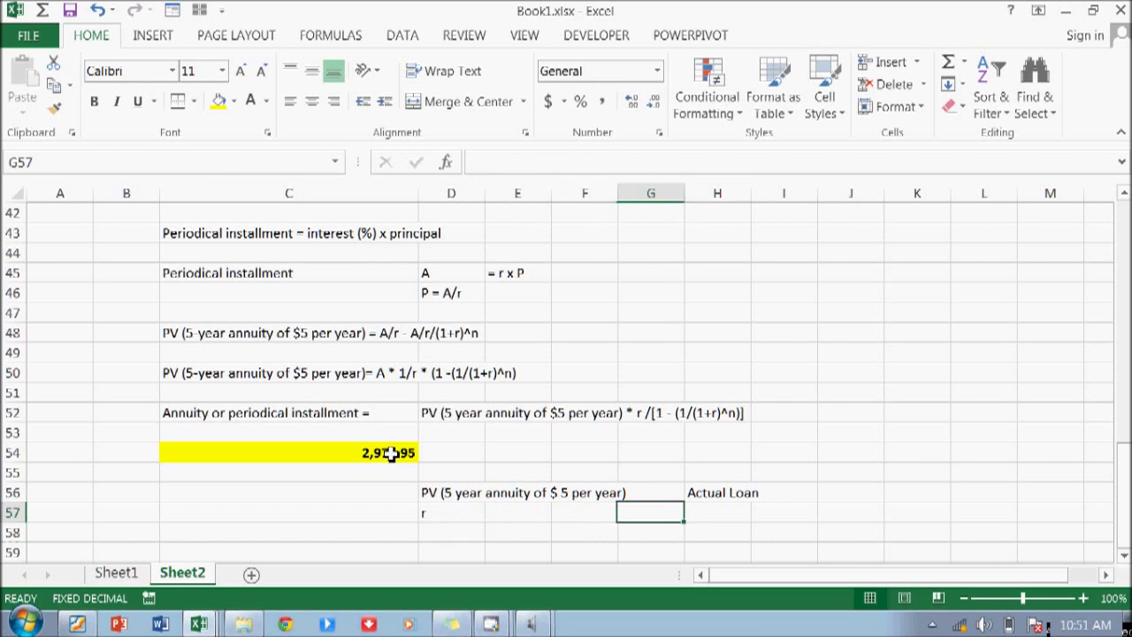
pyautogui.press('Right')
pyautogui.press('Up')
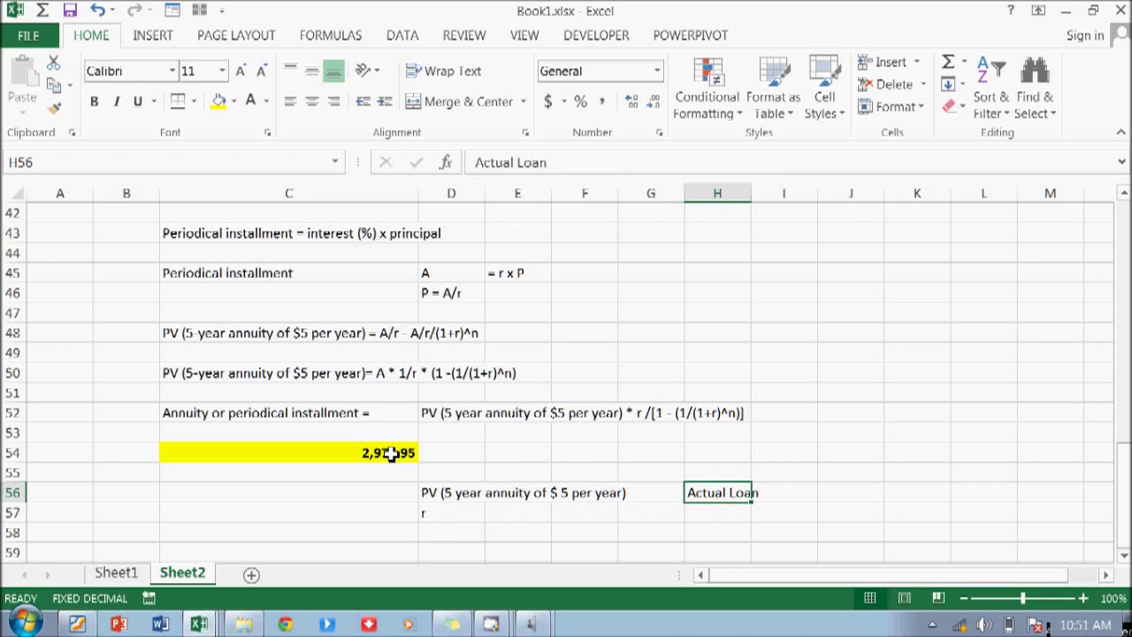
pyautogui.press('Right')
pyautogui.write('=')
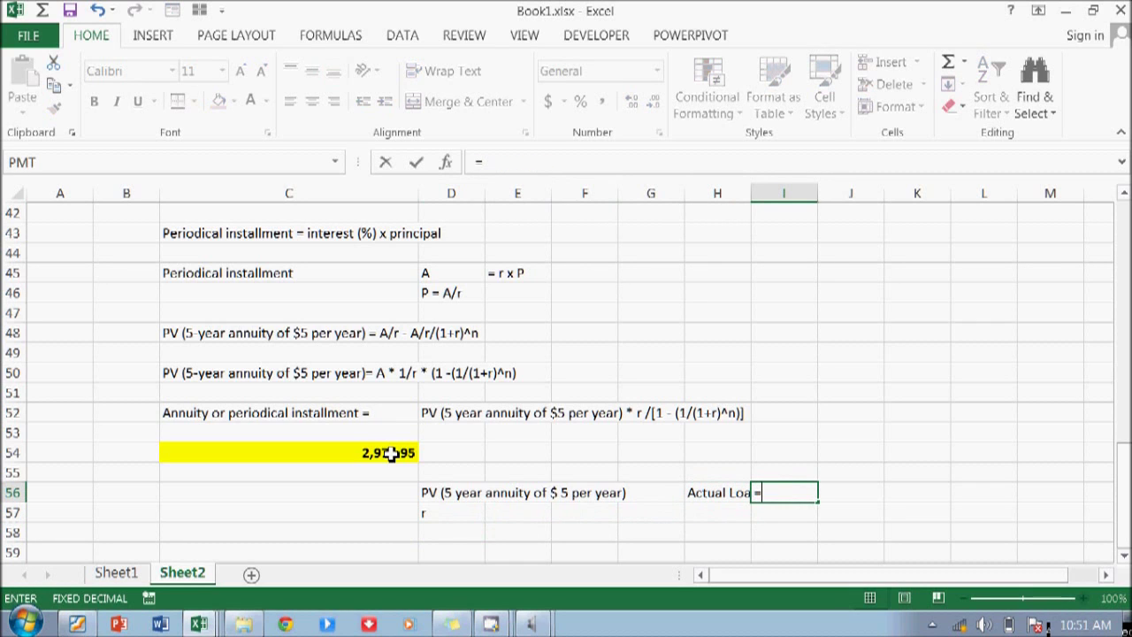
pyautogui.press('F3')
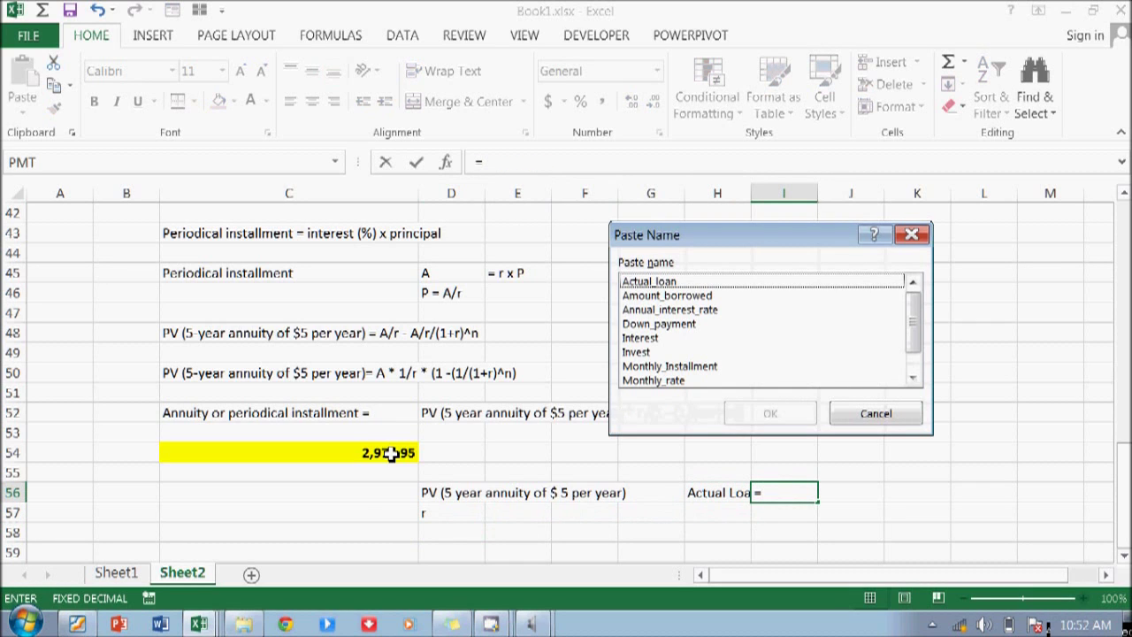
pyautogui.click(672, 281)
pyautogui.click(770, 412)
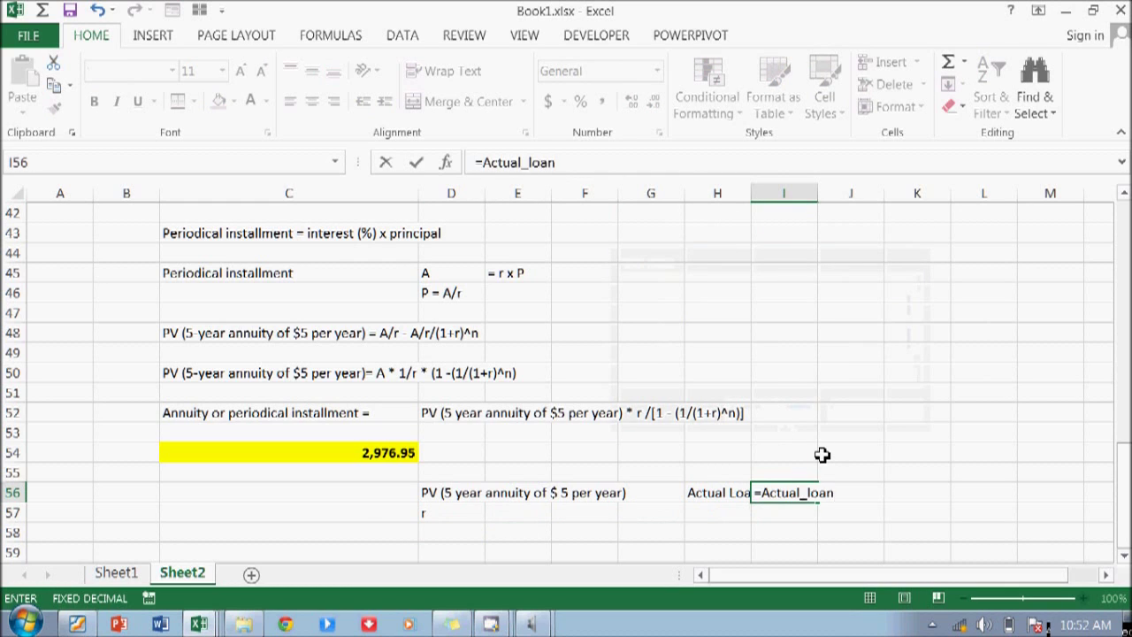
pyautogui.press('Return')
# Enter the unit "[$##]" in J56, beside the loan amount
pyautogui.press('Up')
pyautogui.press('Right')
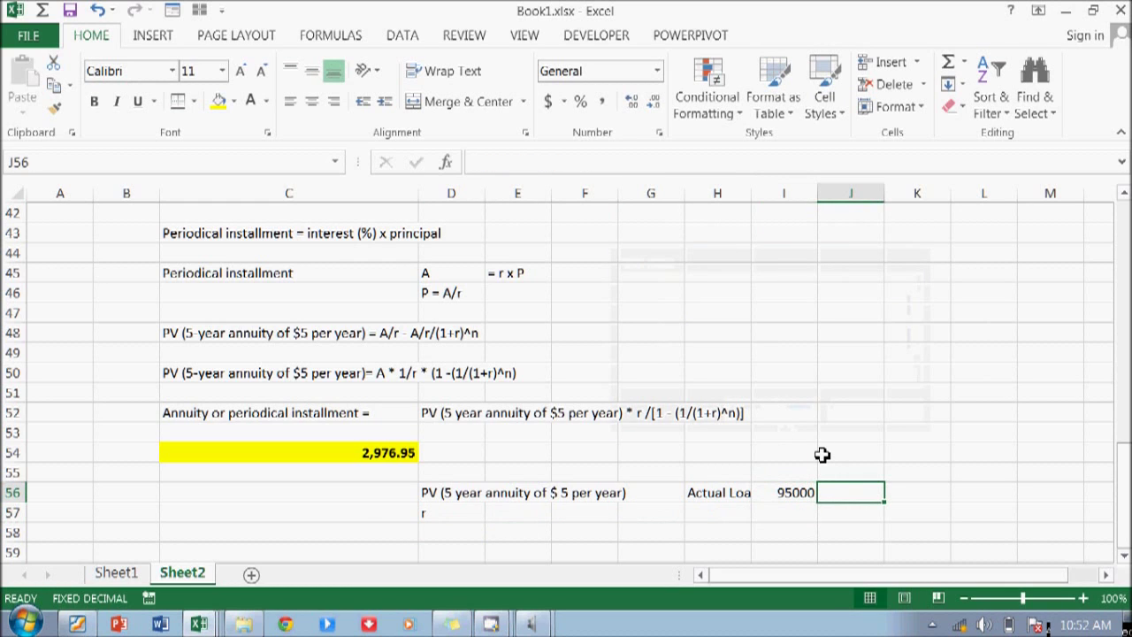
pyautogui.write('[$3')
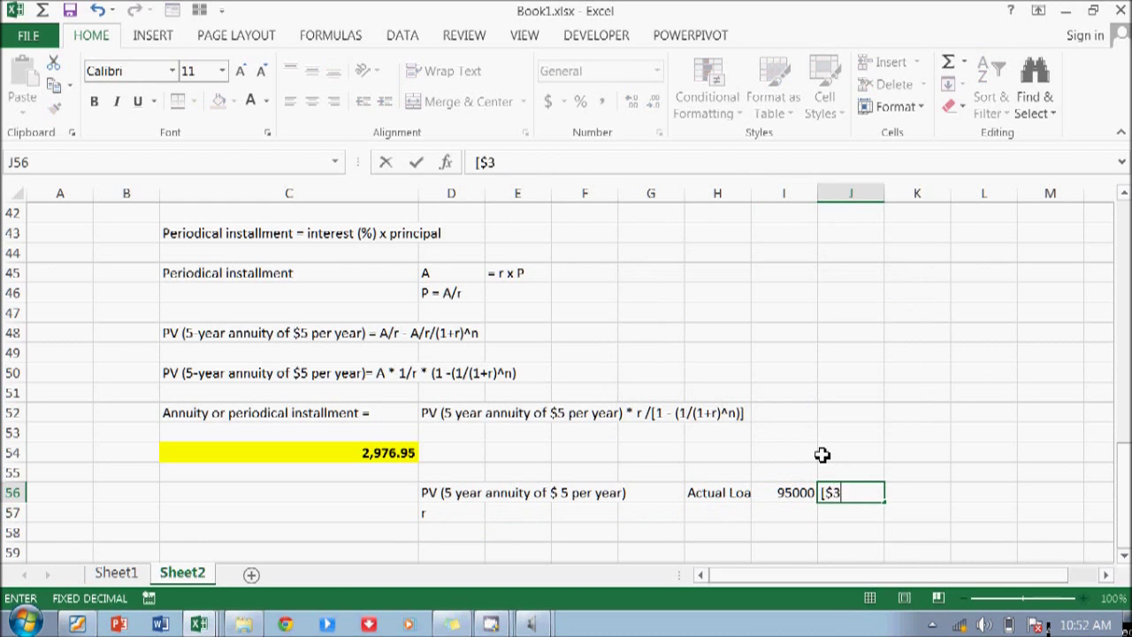
pyautogui.write('3]')
pyautogui.press('BackSpace')
pyautogui.press('BackSpace')
pyautogui.write('33')
pyautogui.press('Return')
# Format the loan amount in I56 as a number with thousands separators and two decimals
pyautogui.press('Left')
pyautogui.press('Up')
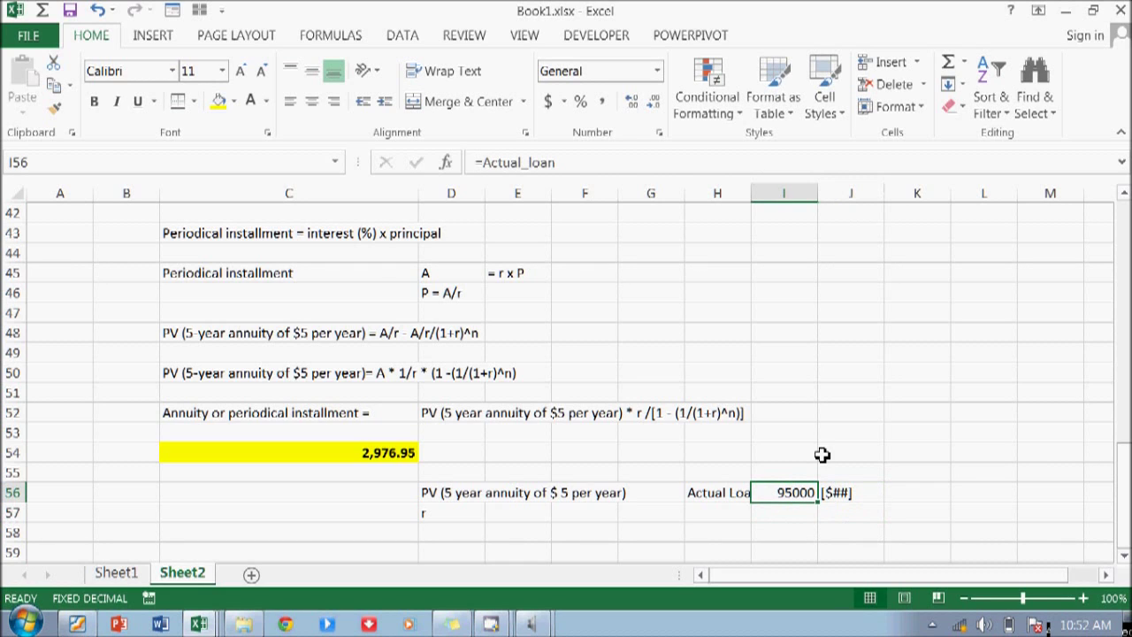
pyautogui.hotkey('ctrl', 'shift', '1')
# Enter the label "Monthly interest" in H57, directly below the Actual Loan label
pyautogui.press('Down')
pyautogui.press('Down')
pyautogui.press('Left')
pyautogui.press('Left')
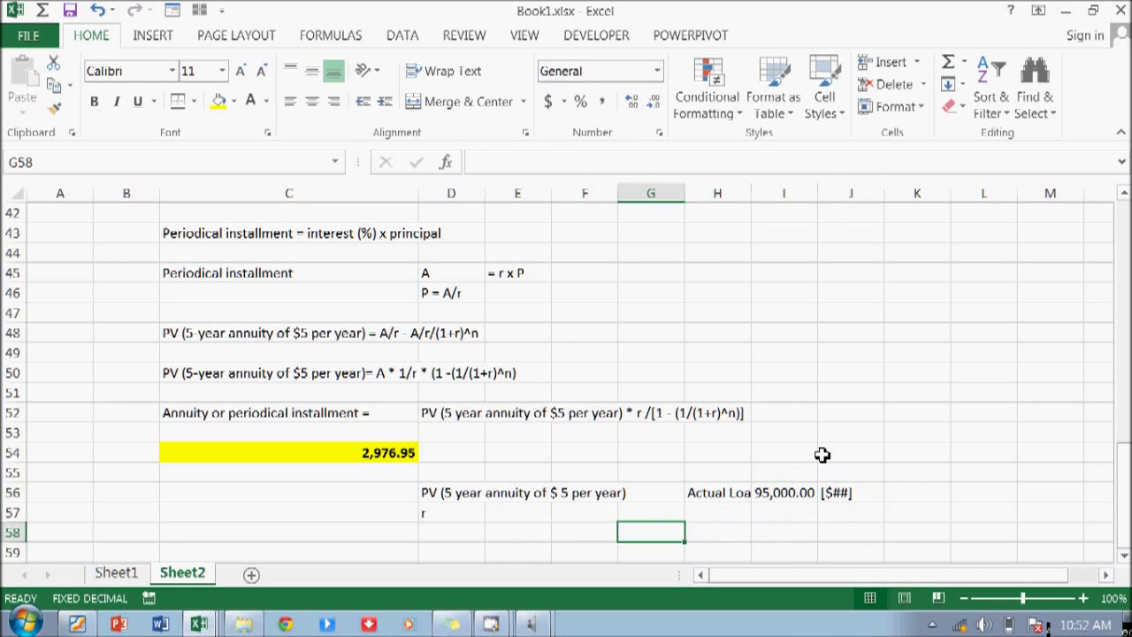
pyautogui.press('Left')
pyautogui.press('Up')
pyautogui.press('Left')
pyautogui.press('Left')
pyautogui.press('Right')
pyautogui.press('Right')
pyautogui.press('Right')
pyautogui.press('Right')
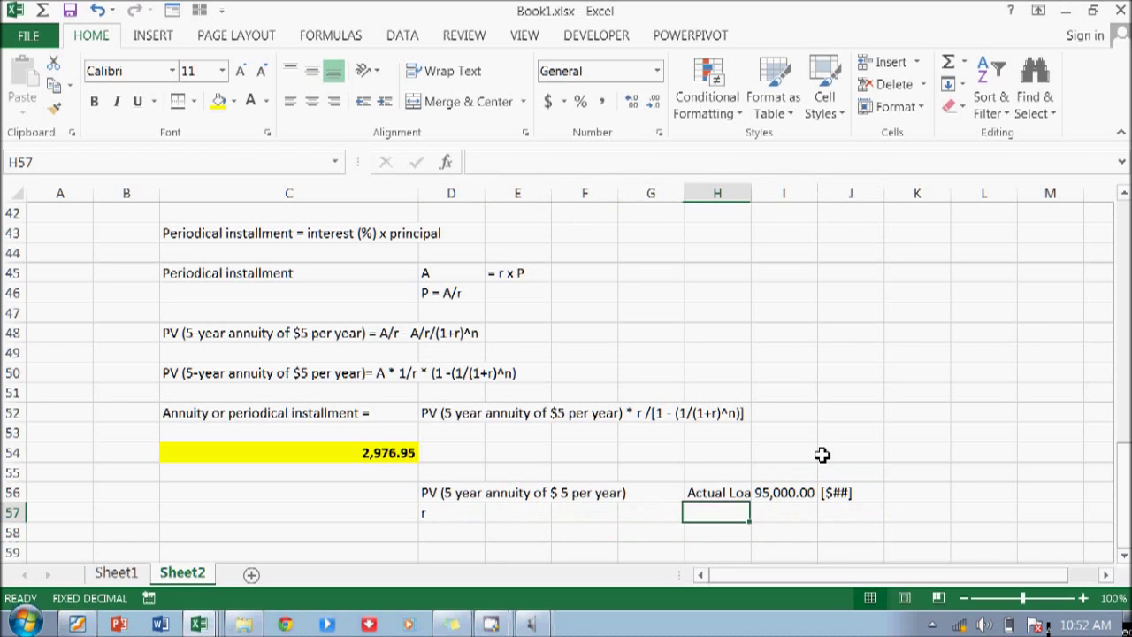
pyautogui.write('Monthly int')
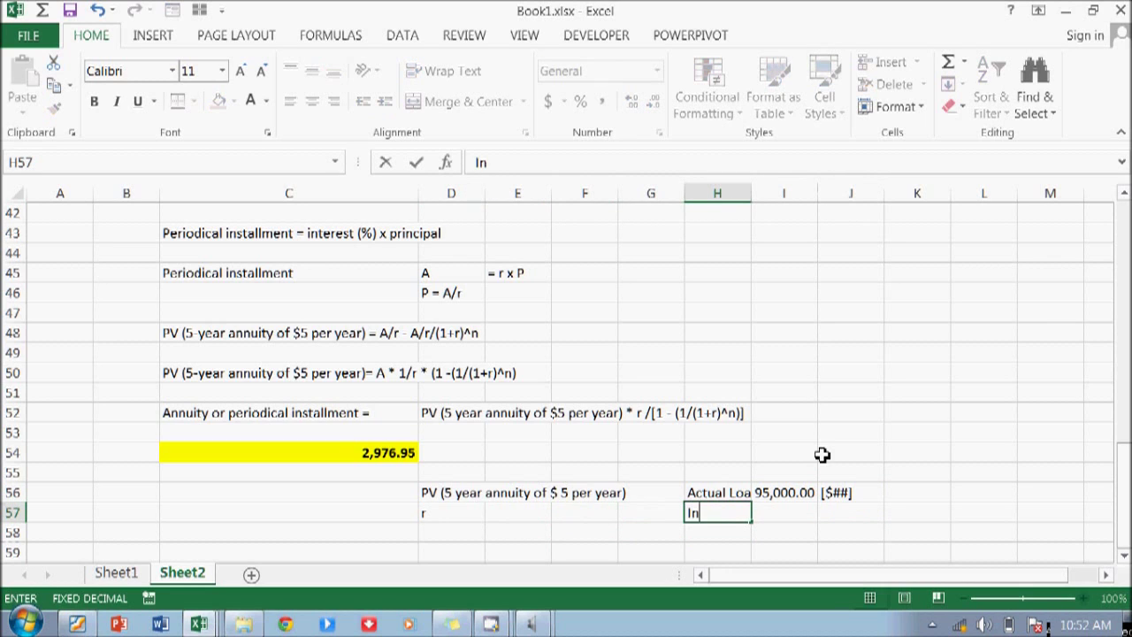
pyautogui.write('erest')
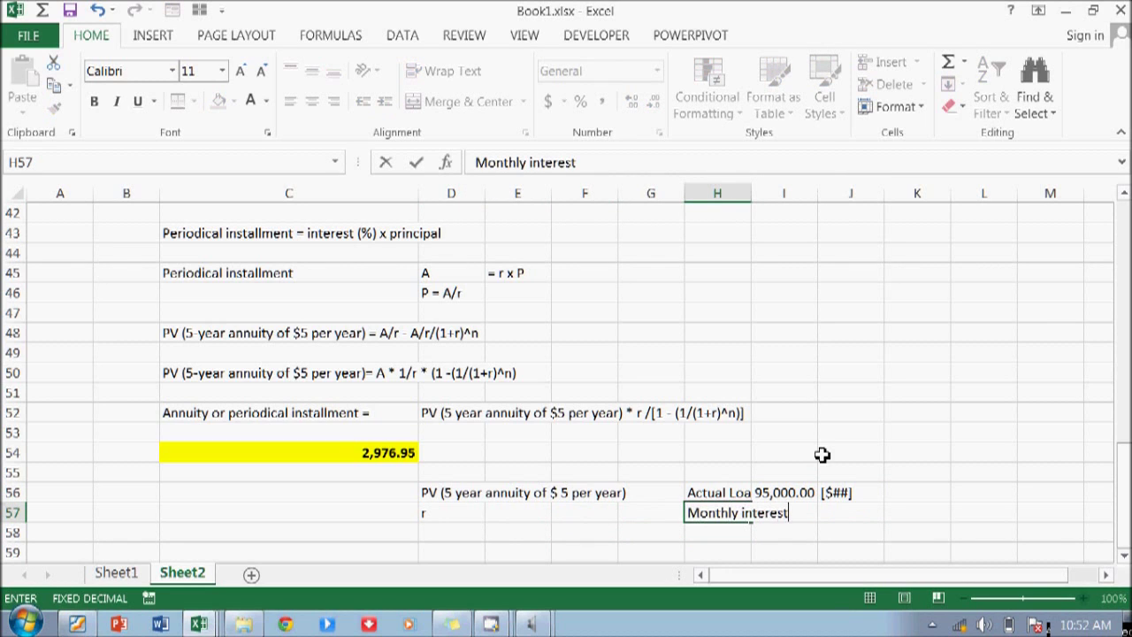
pyautogui.hotkey('ctrl', 'Return')
# Insert the defined name Monthly_rate as a formula in I57, beside the Monthly interest label
pyautogui.press('Right')
pyautogui.press('F3')
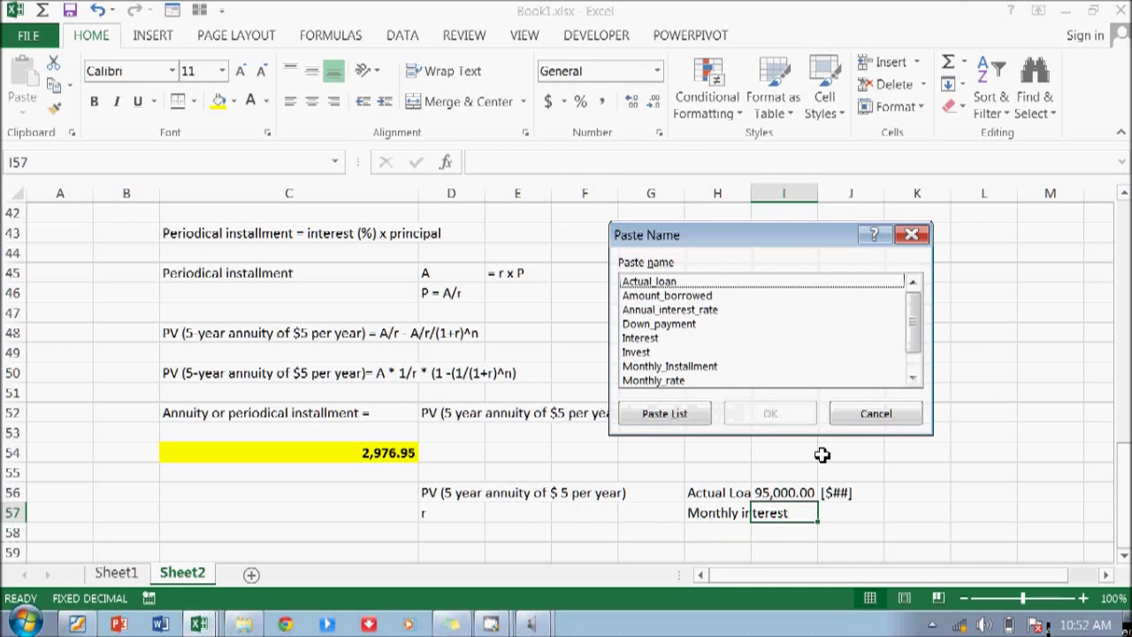
pyautogui.click(693, 380)
pyautogui.click(770, 415)
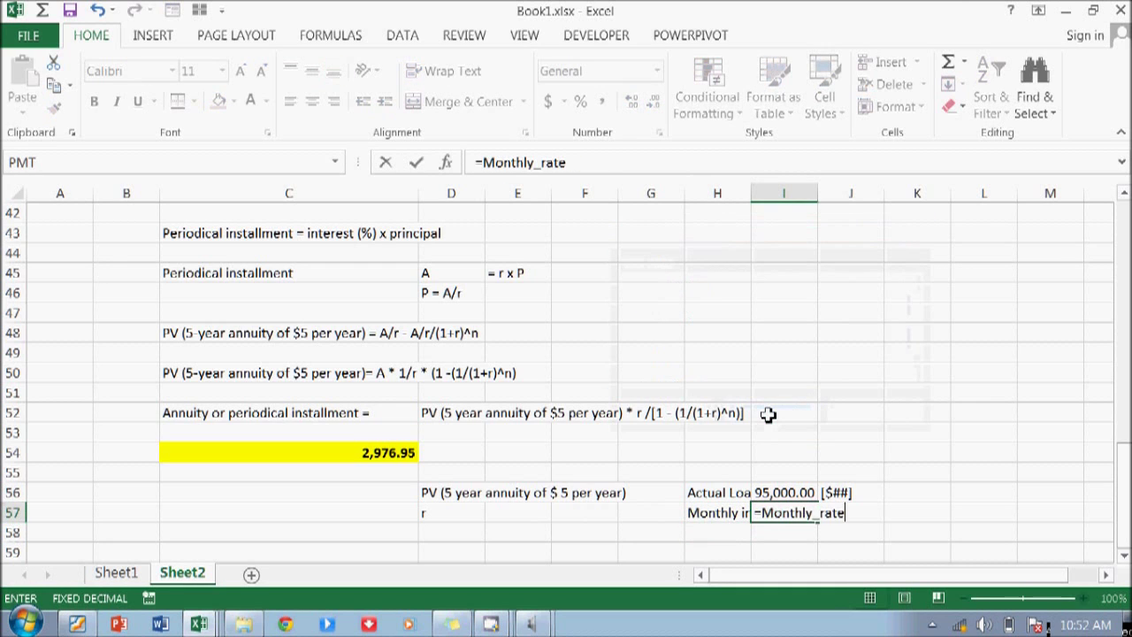
pyautogui.hotkey('ctrl', 'Return')
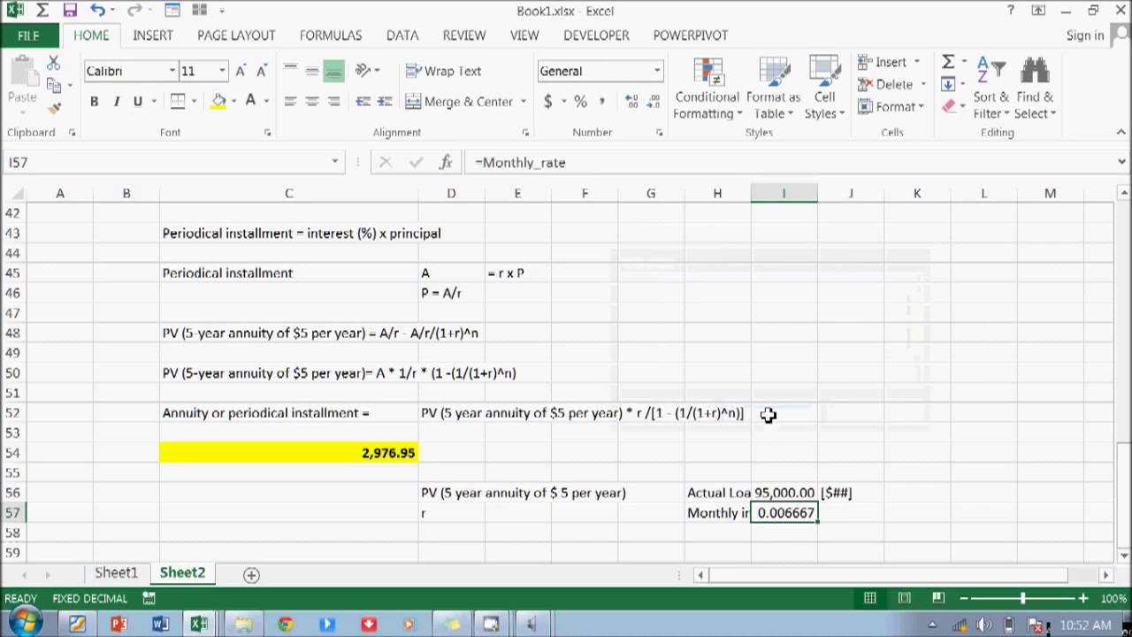
# Format the monthly interest in I57 as a percentage with two decimals and widen column H
pyautogui.hotkey('ctrl', 'shift', '5')
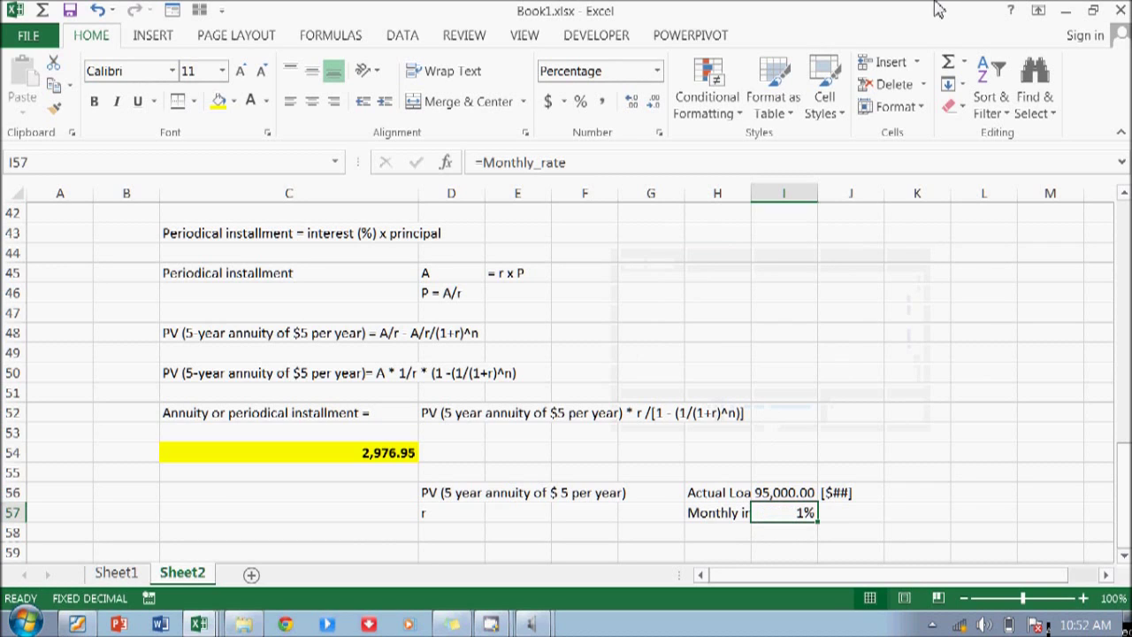
pyautogui.doubleClick(632, 101)
pyautogui.click(727, 453)
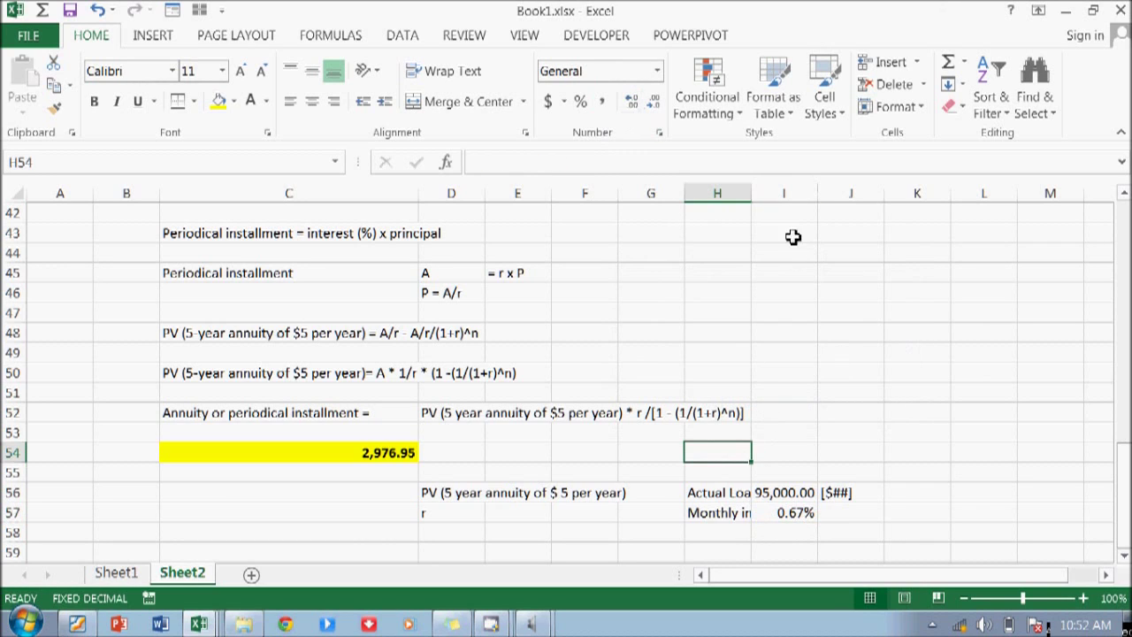
pyautogui.moveTo(752, 192); pyautogui.dragTo(785, 195)
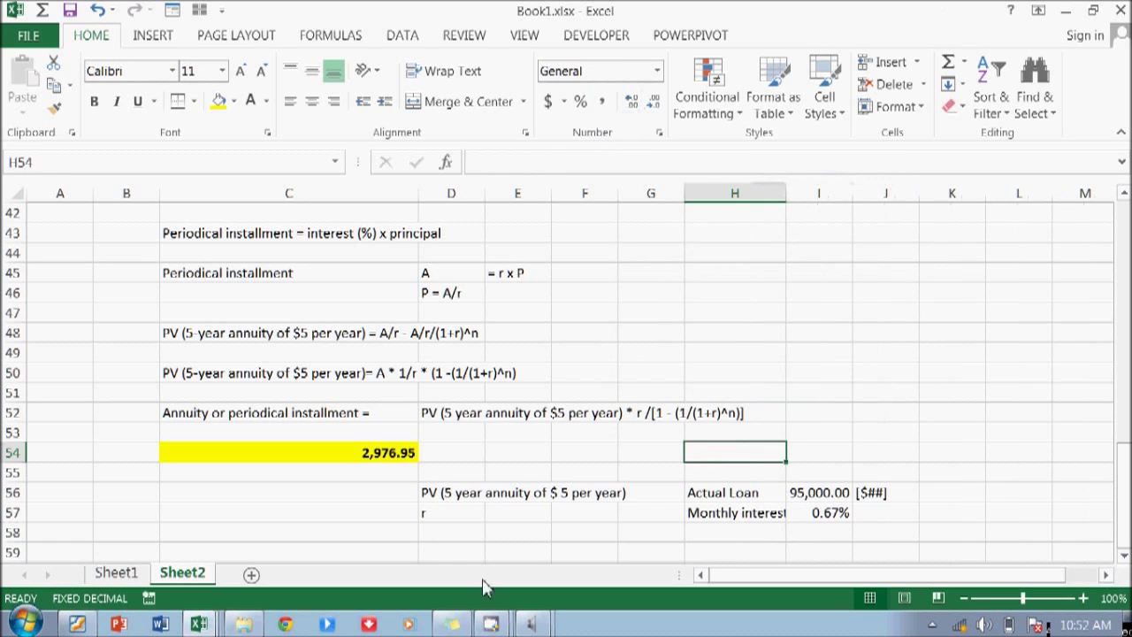
# Enter the label "n" in D58, directly below the "r" label
pyautogui.click(454, 529)
pyautogui.write('N')
pyautogui.press('BackSpace')
pyautogui.write('pe')
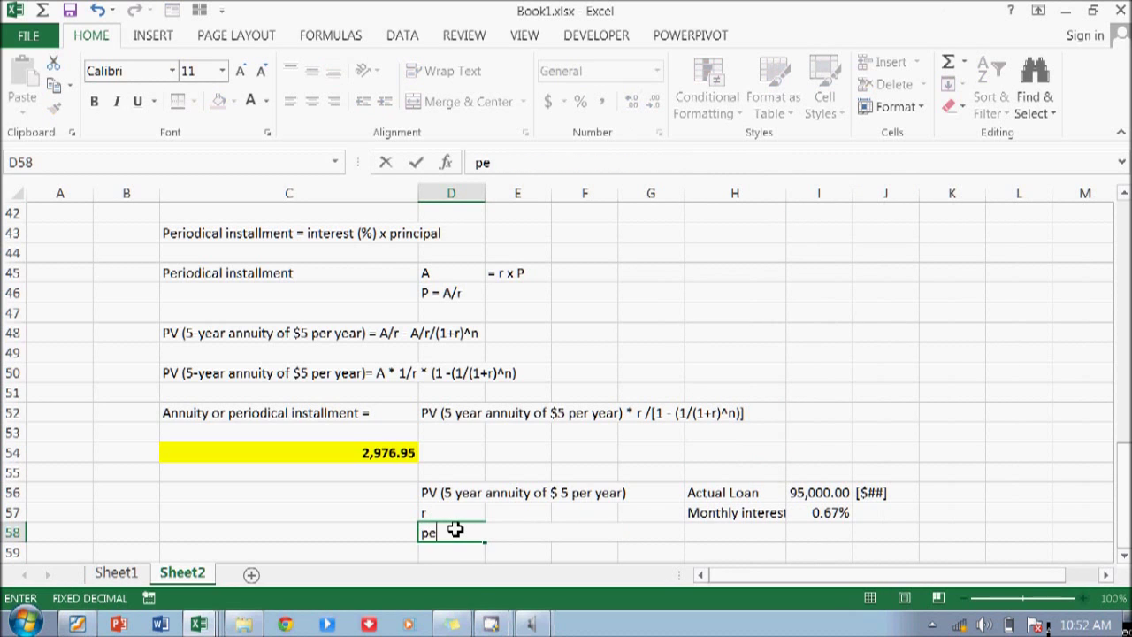
pyautogui.press('BackSpace')
pyautogui.press('BackSpace')
pyautogui.write('n')
pyautogui.press('Return')
# Enter the label "Monthly term" in H58, on the same row as "n"
pyautogui.press('Up')
pyautogui.press('Right')
pyautogui.press('Right')
pyautogui.press('Right')
pyautogui.press('Right')
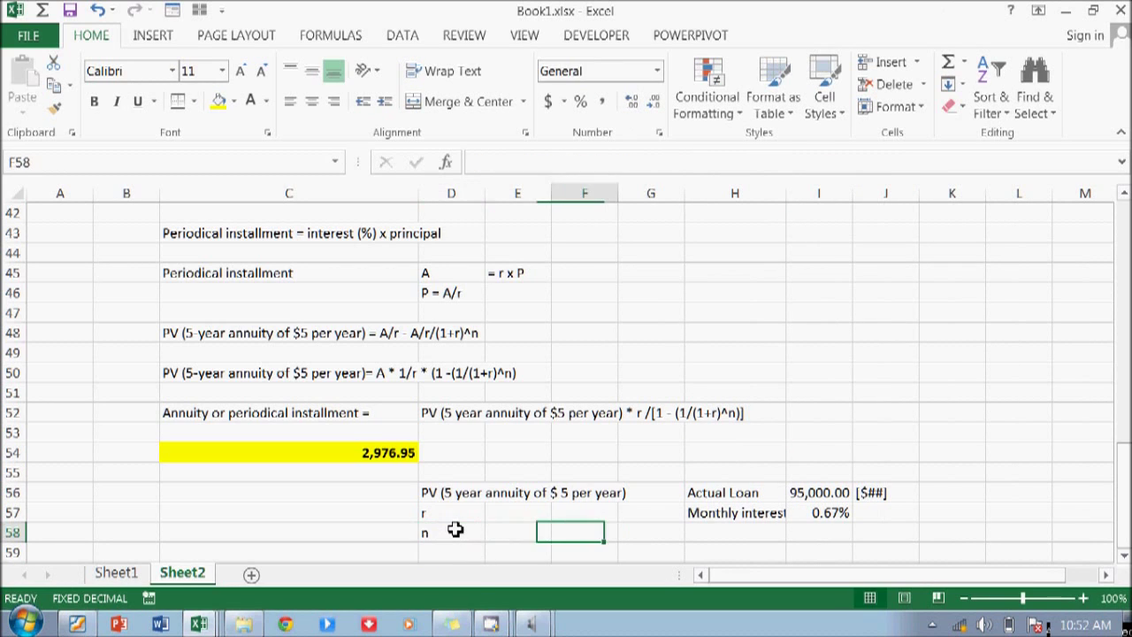
pyautogui.write('Ter')
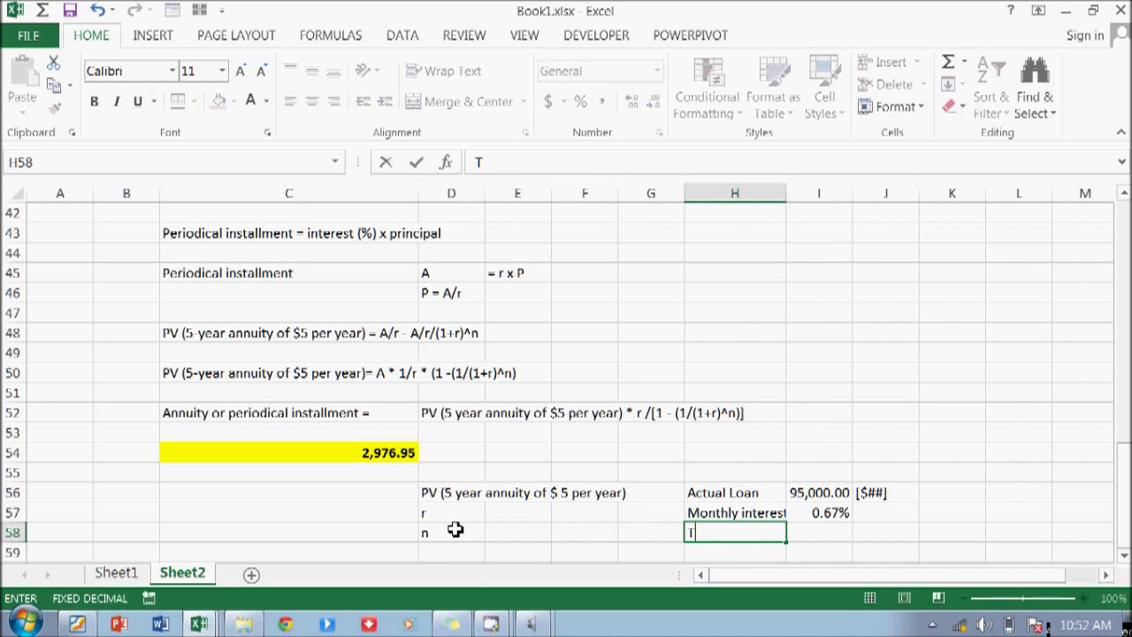
pyautogui.press('BackSpace')
pyautogui.write('Monthly term')
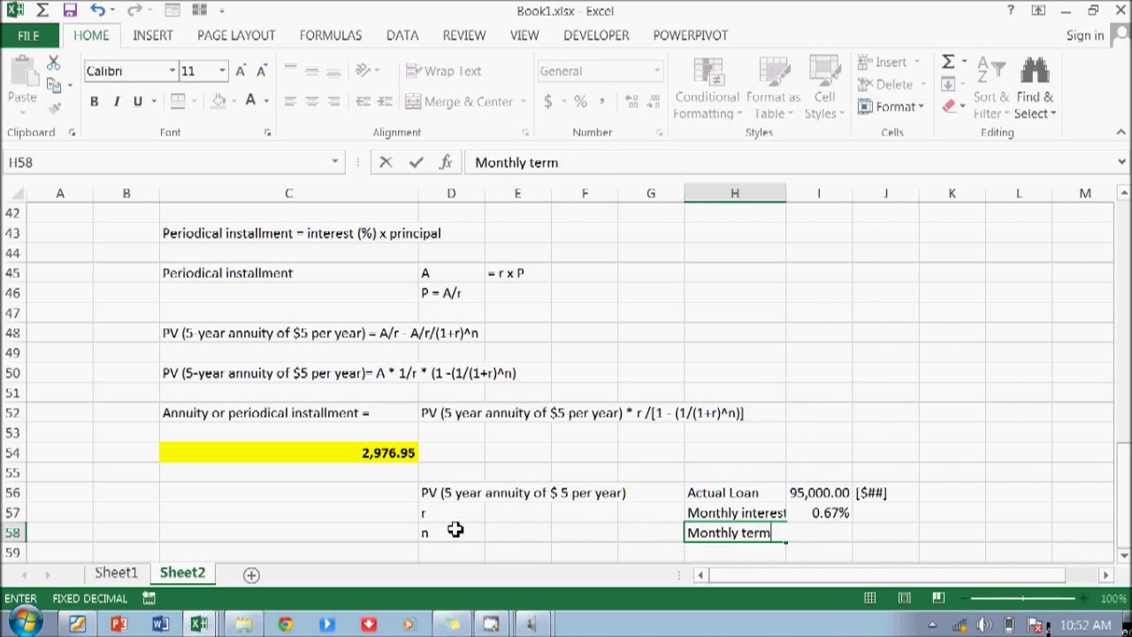
# Insert the defined name Monthly_term as a formula in I58 and widen column H further to fit its labels
pyautogui.press('Tab')
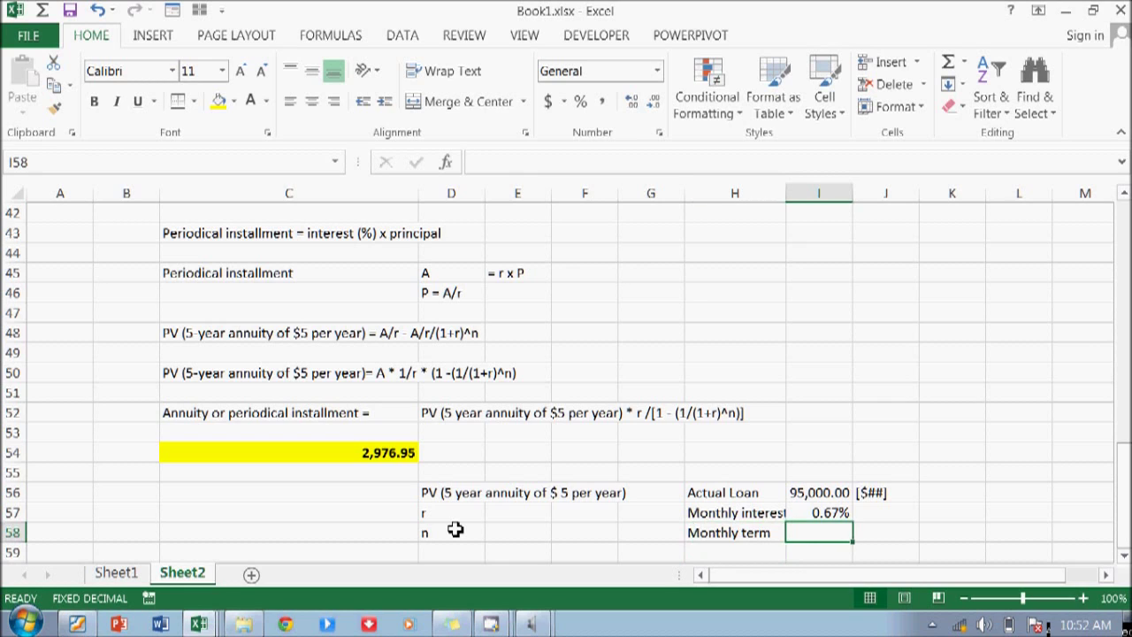
pyautogui.press('F3')
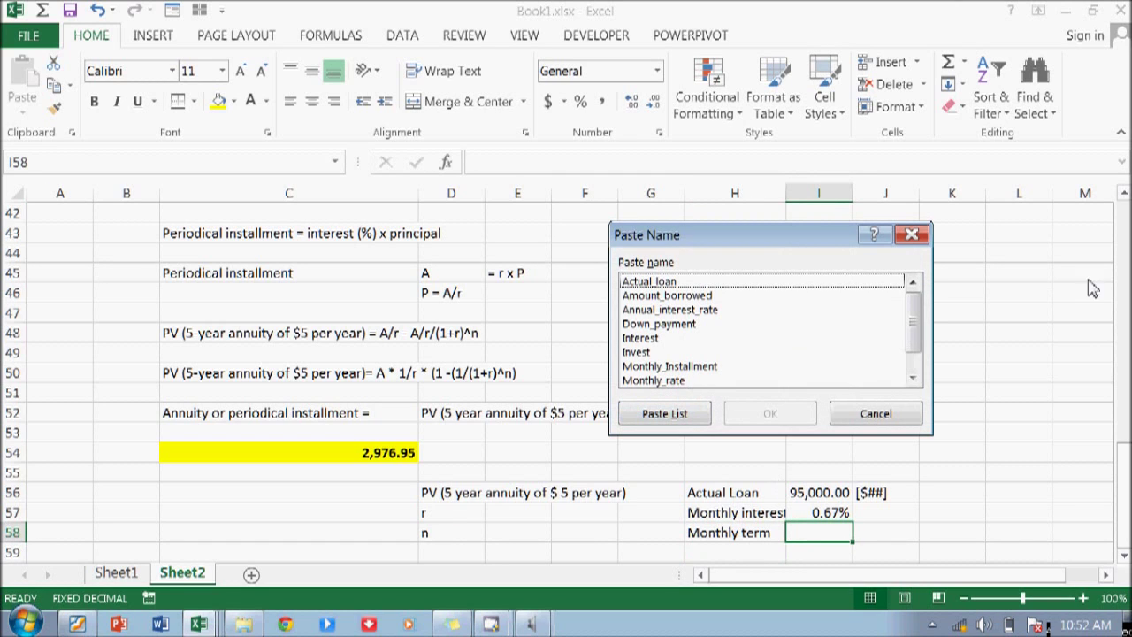
pyautogui.moveTo(913, 330); pyautogui.dragTo(913, 352)
pyautogui.click(725, 367)
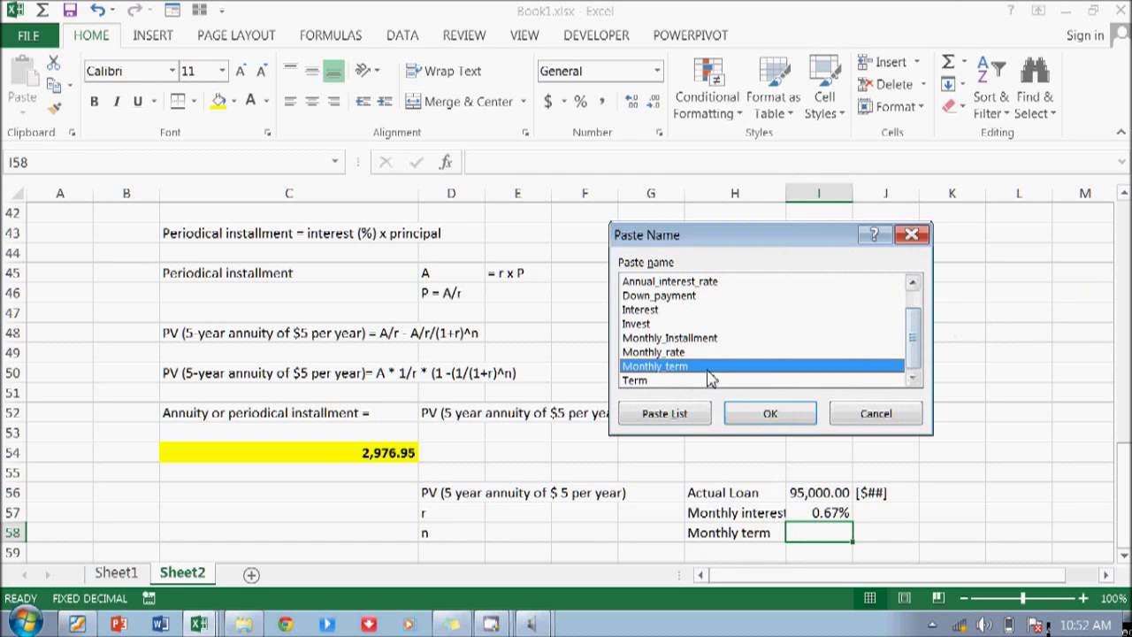
pyautogui.click(769, 413)
pyautogui.press('Return')
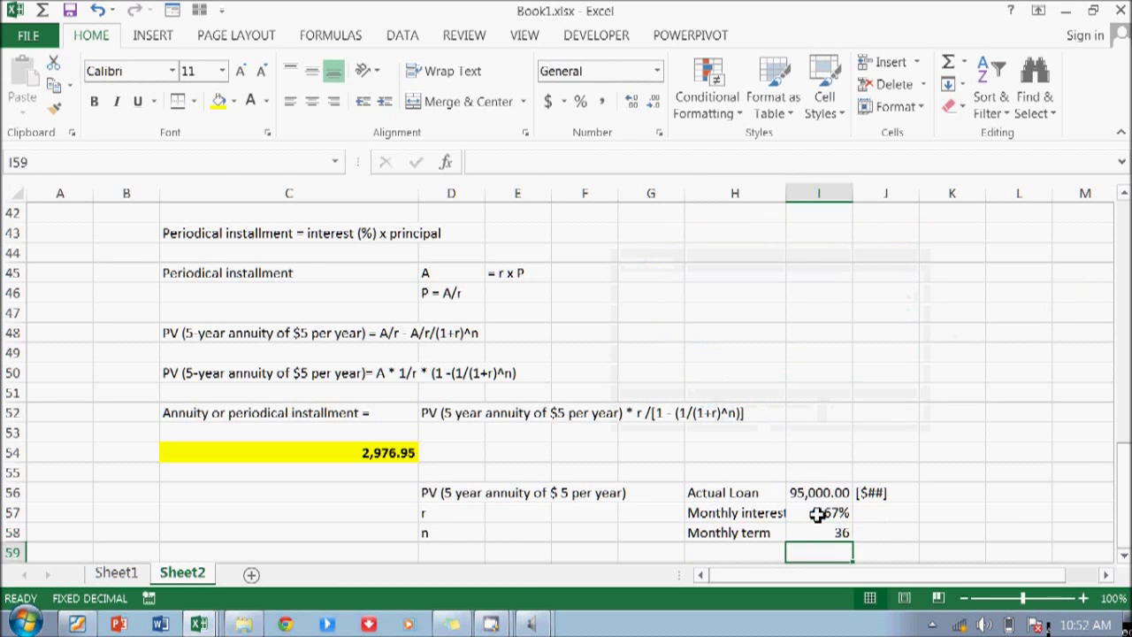
pyautogui.press('Up')
pyautogui.moveTo(786, 189); pyautogui.dragTo(818, 189)
# Copy the label "Annuity or periodical installment =" from C52 to C60
pyautogui.scroll(-2, 520, 471)
pyautogui.click(447, 473)
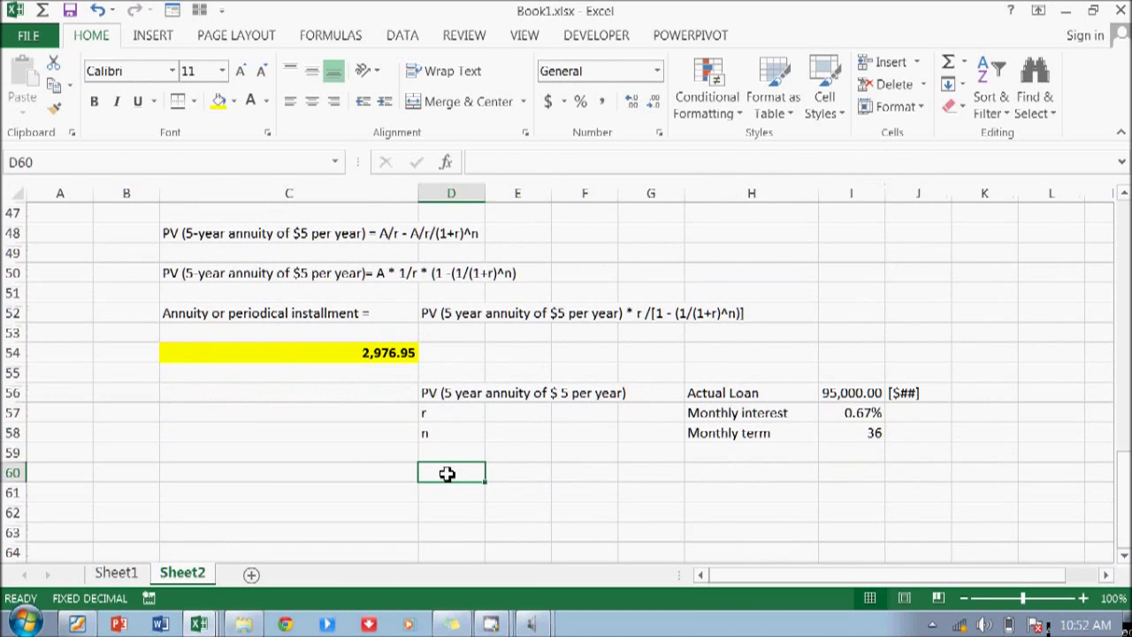
pyautogui.press('Left')
pyautogui.press('Left')
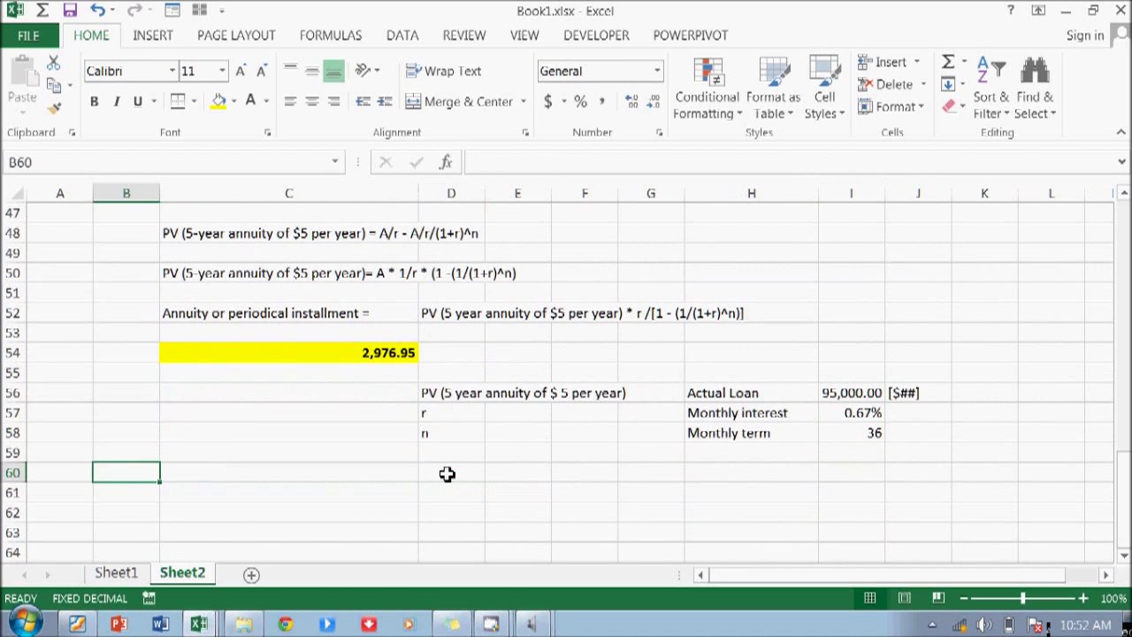
pyautogui.press('Right')
pyautogui.press('Up')
pyautogui.press('Up')
pyautogui.press('Up')
pyautogui.press('Up')
pyautogui.press('Up')
pyautogui.press('Up')
pyautogui.press('Up')
pyautogui.press('Up')
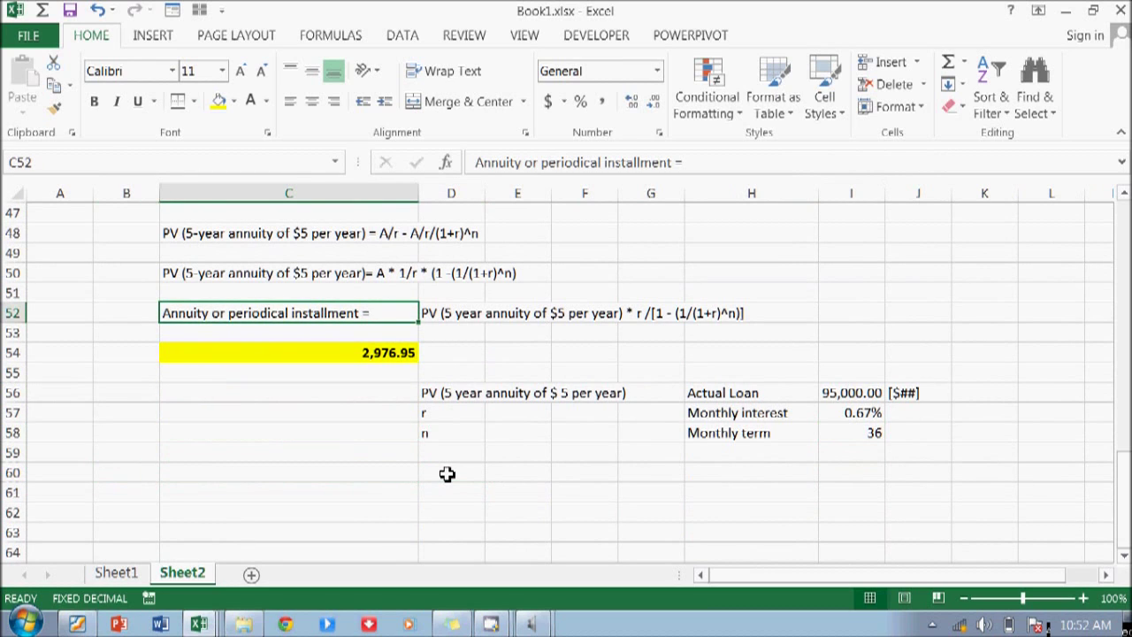
pyautogui.hotkey('ctrl', 'c')
pyautogui.press('Down')
pyautogui.press('Down')
pyautogui.press('Down')
pyautogui.press('Down')
pyautogui.press('Down')
pyautogui.press('Down')
pyautogui.press('Down')
pyautogui.press('Down')
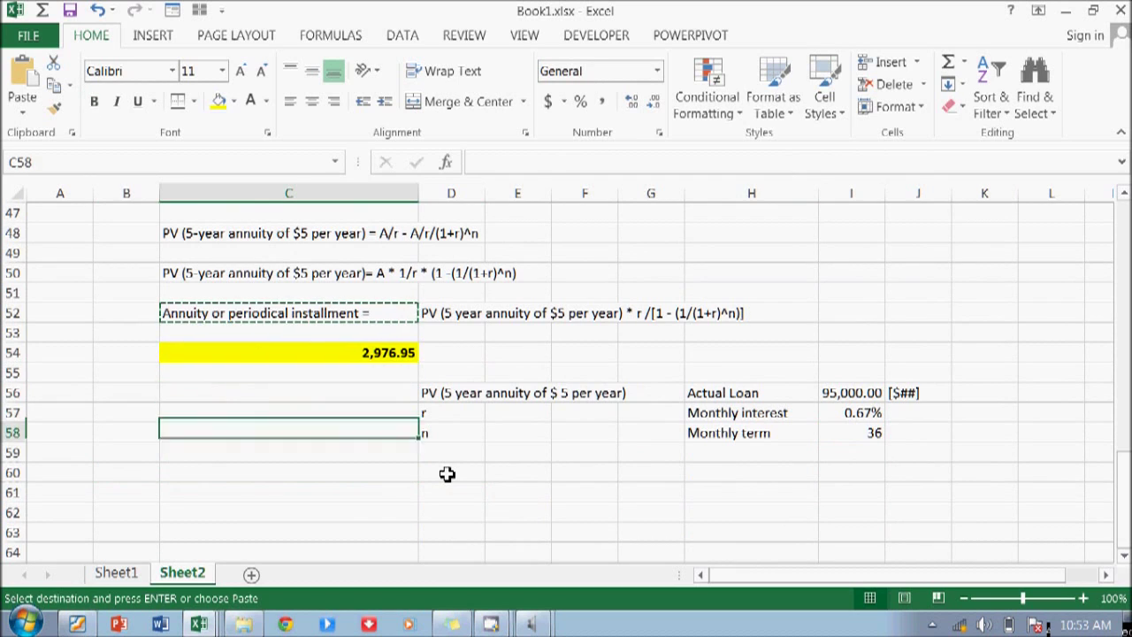
pyautogui.hotkey('ctrl', 'v')
pyautogui.press('Right')
pyautogui.press('Right')
pyautogui.press('Left')
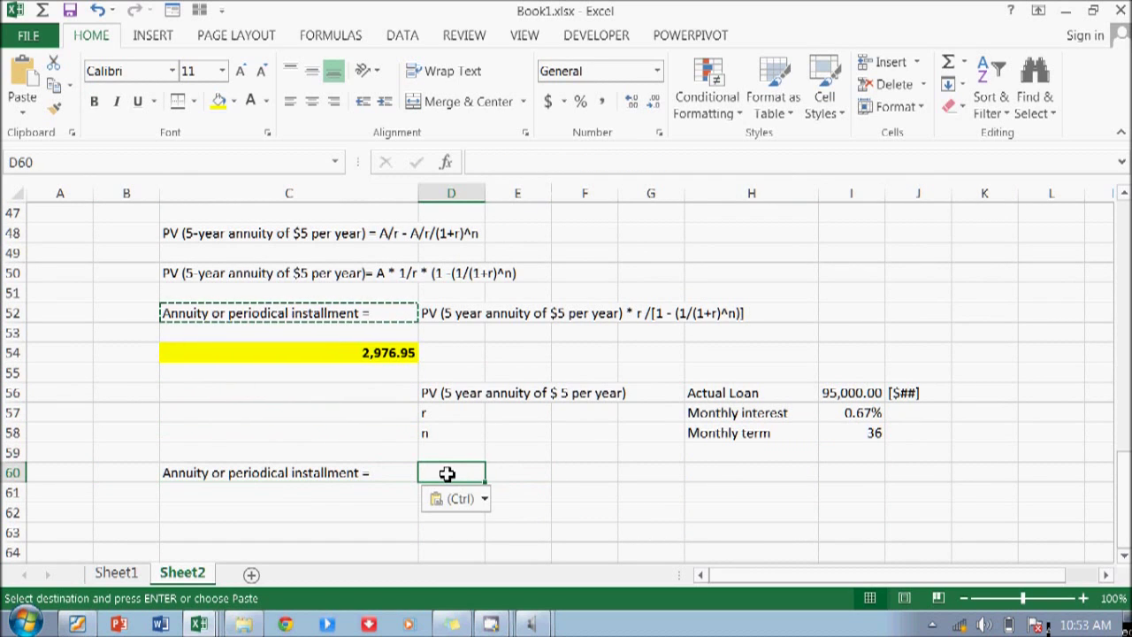
pyautogui.press('Right')
pyautogui.press('Right')
pyautogui.press('Right')
pyautogui.press('Right')
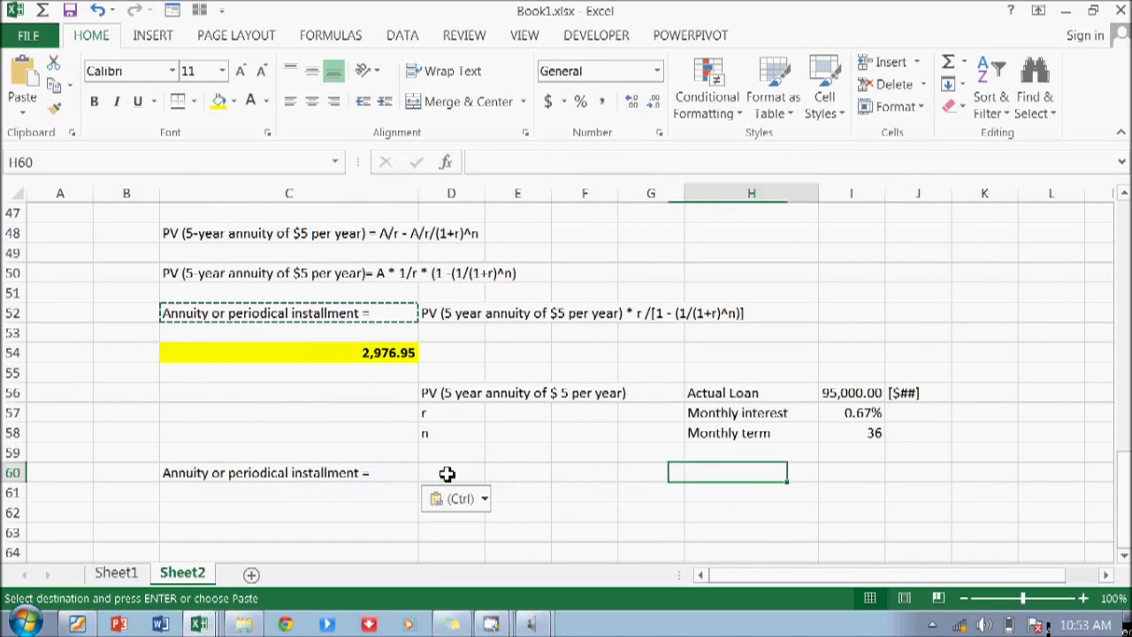
pyautogui.press('Left')
pyautogui.press('Left')
pyautogui.press('Left')
pyautogui.press('Left')
# Move the yellow-highlighted monthly installment from C54 to D54, under the installment formula
pyautogui.press('Up')
pyautogui.press('Up')
pyautogui.press('Up')
pyautogui.press('Up')
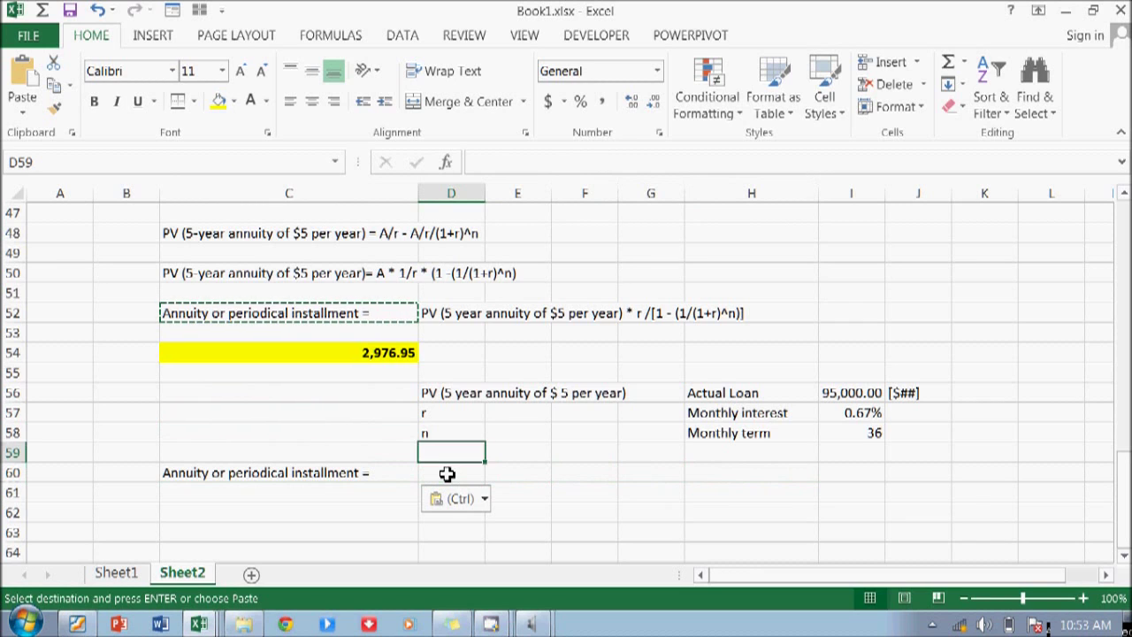
pyautogui.press('Up')
pyautogui.press('Up')
pyautogui.press('Left')
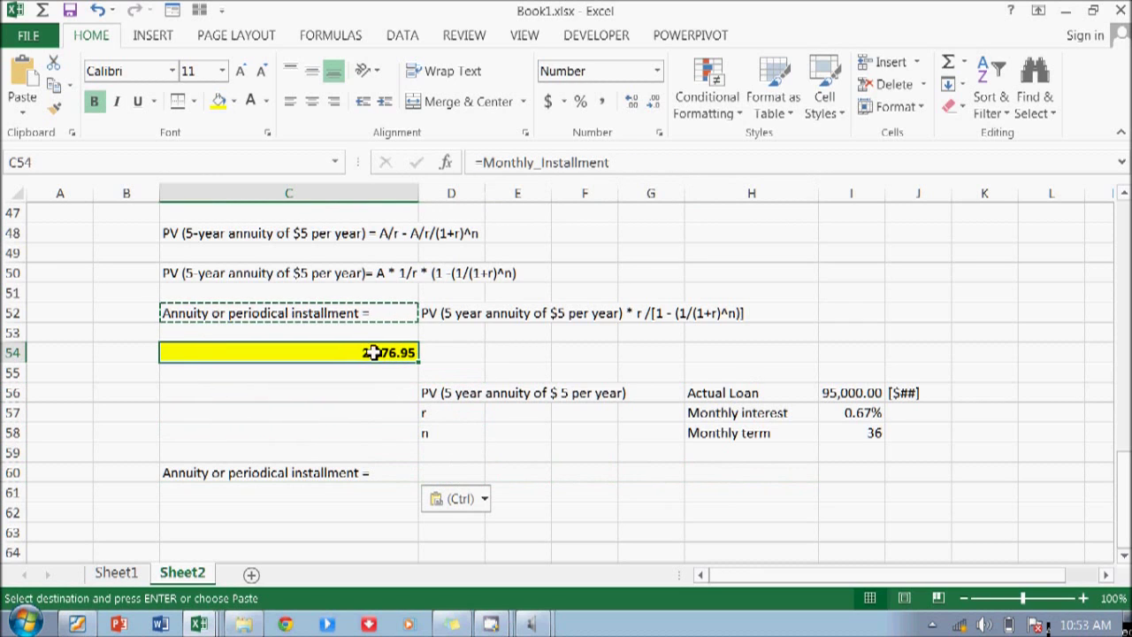
pyautogui.moveTo(357, 343); pyautogui.dragTo(451, 354)
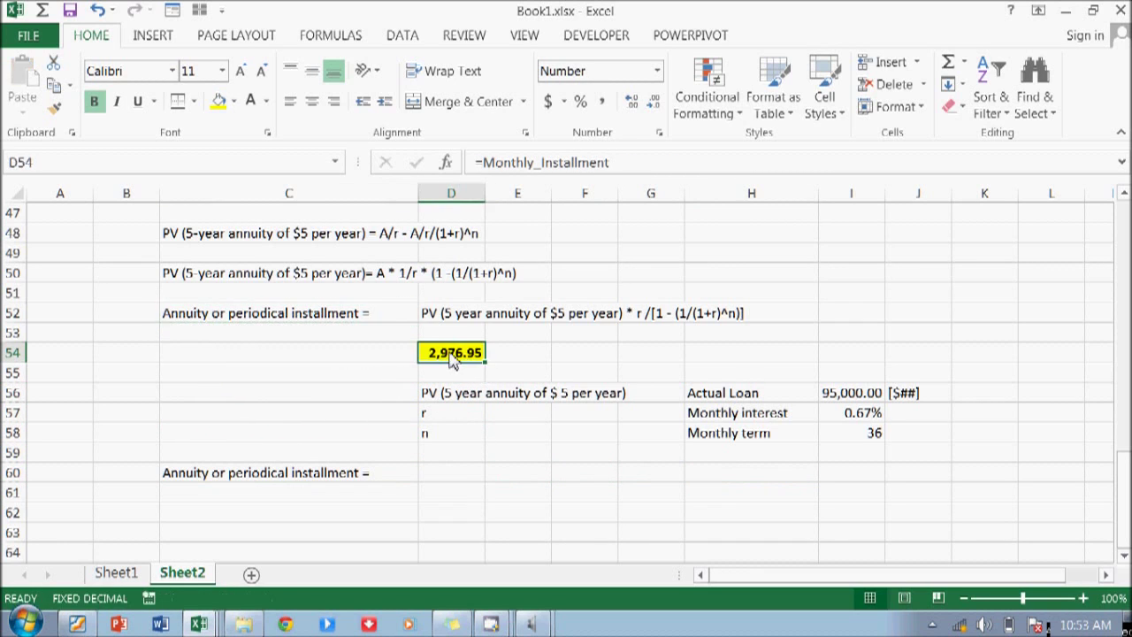
# Enter the unit "[$##]" in E54, beside the highlighted installment, and select D60
pyautogui.click(445, 471)
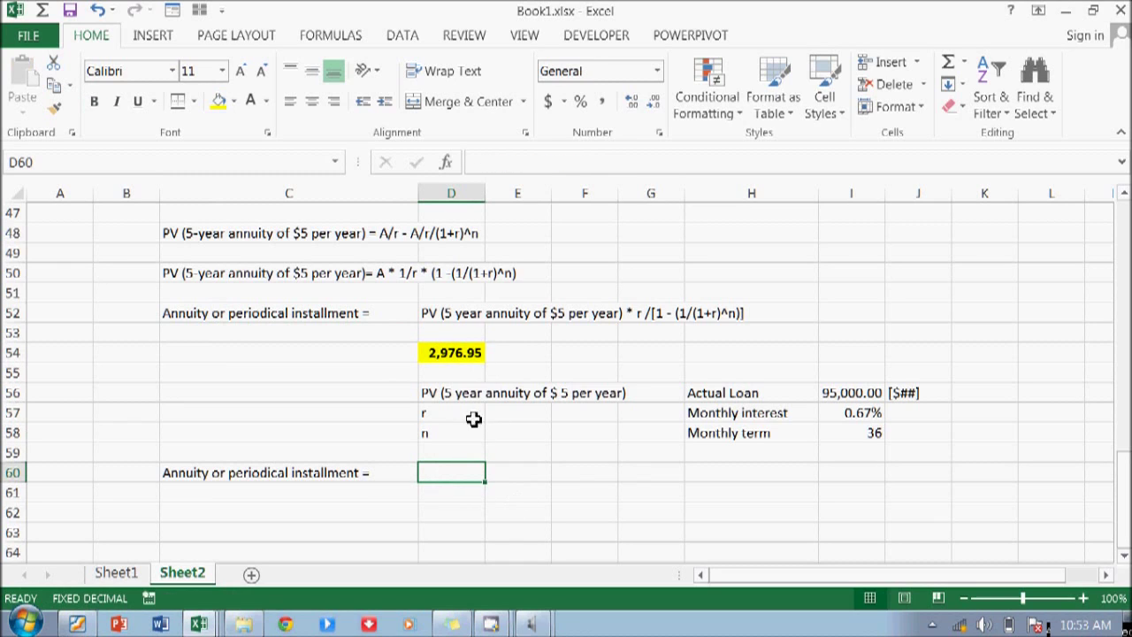
pyautogui.click(525, 356)
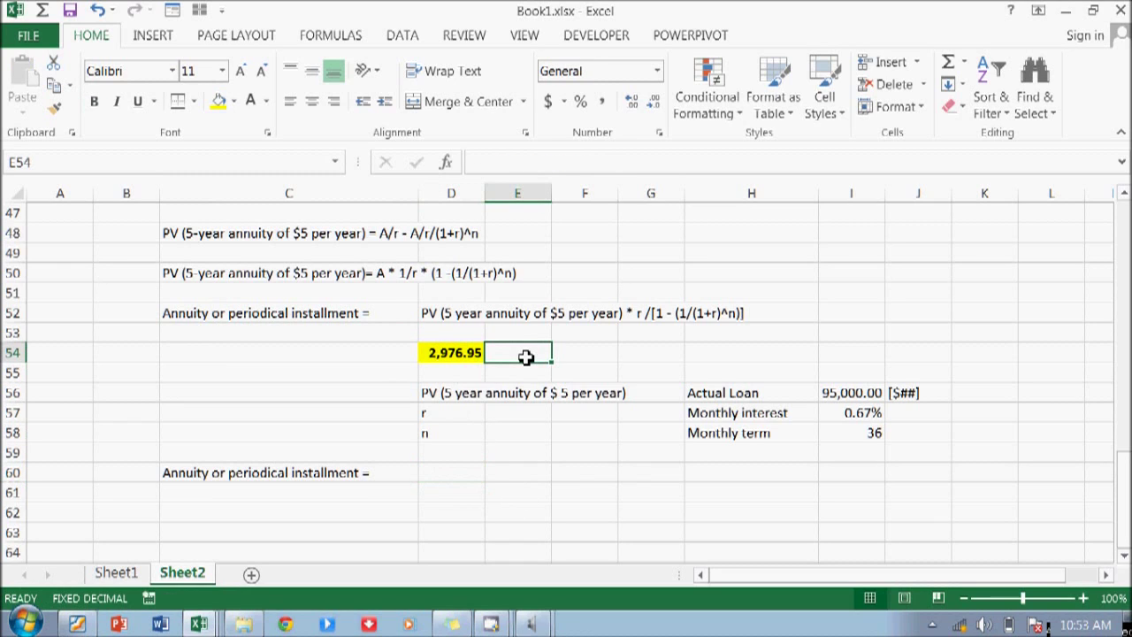
pyautogui.write('[$')
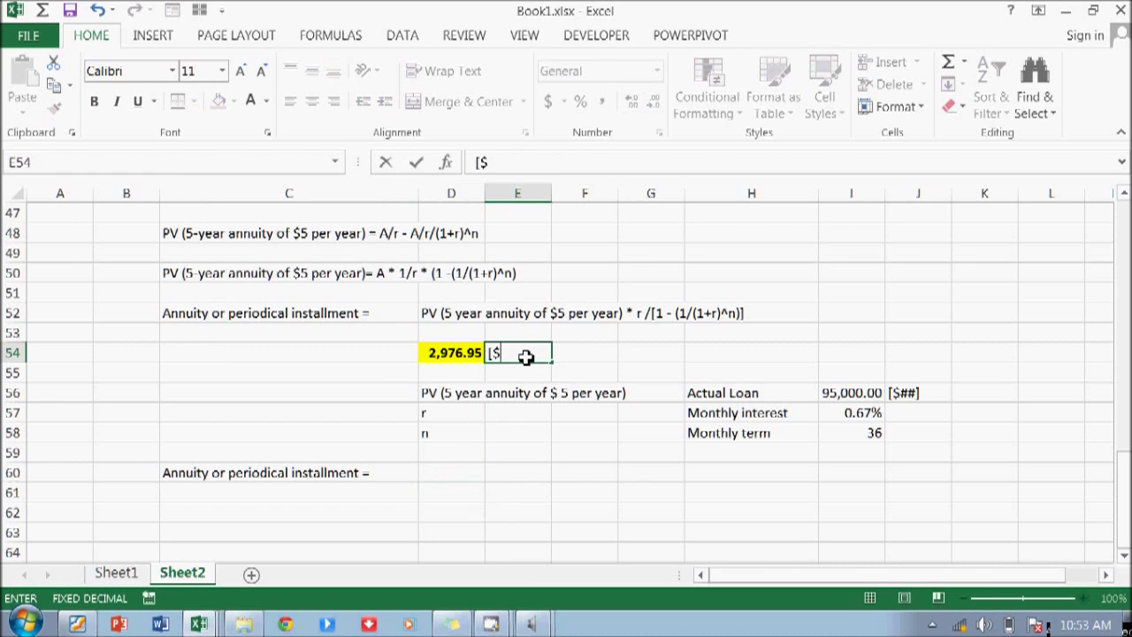
pyautogui.write('33')
pyautogui.press('BackSpace')
pyautogui.press('BackSpace')
pyautogui.write('##}')
pyautogui.press('Return')
pyautogui.press('Down')
pyautogui.press('Down')
pyautogui.press('Down')
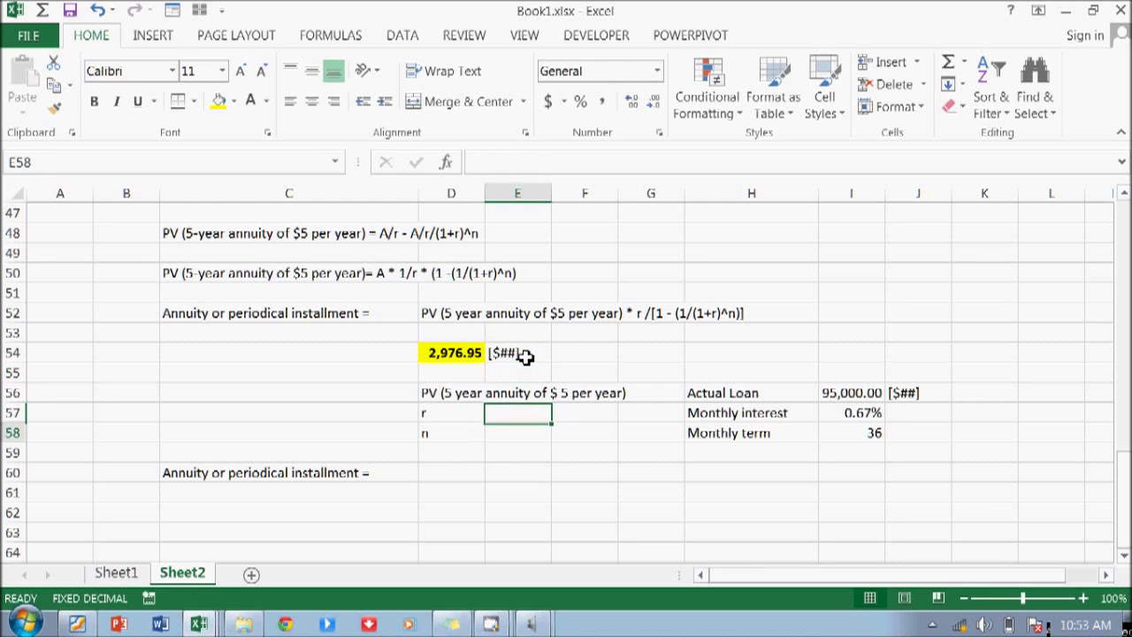
pyautogui.press('Down')
pyautogui.press('Left')
pyautogui.press('Left')
pyautogui.press('Down')
pyautogui.press('Right')
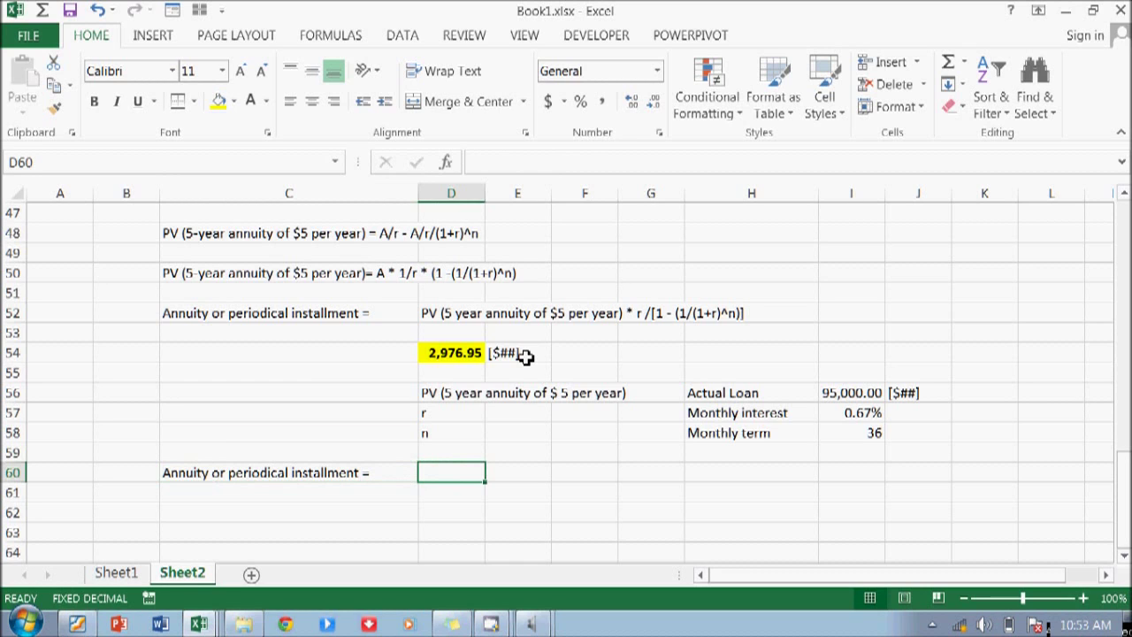
pyautogui.write('=')
pyautogui.press('Right')
pyautogui.press('Right')
pyautogui.press('Right')
pyautogui.press('Right')
pyautogui.press('Right')
pyautogui.press('Left')
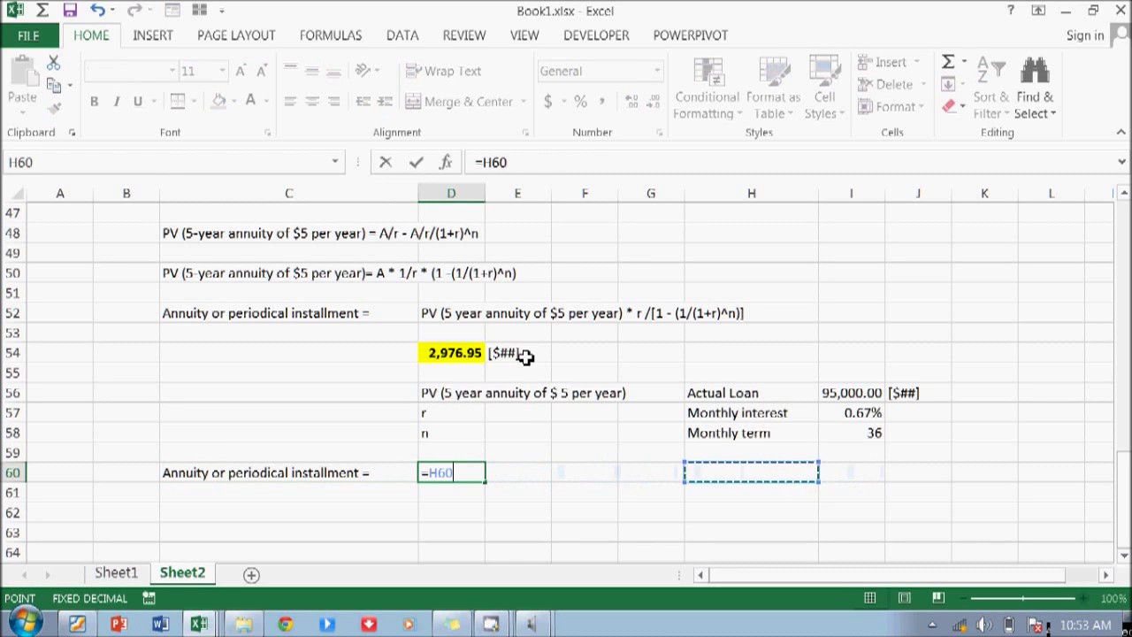
pyautogui.press('Escape')
# Start a new formula in D60 with the defined name Actual_loan
pyautogui.press('Left')
pyautogui.press('Right')
pyautogui.press('F3')
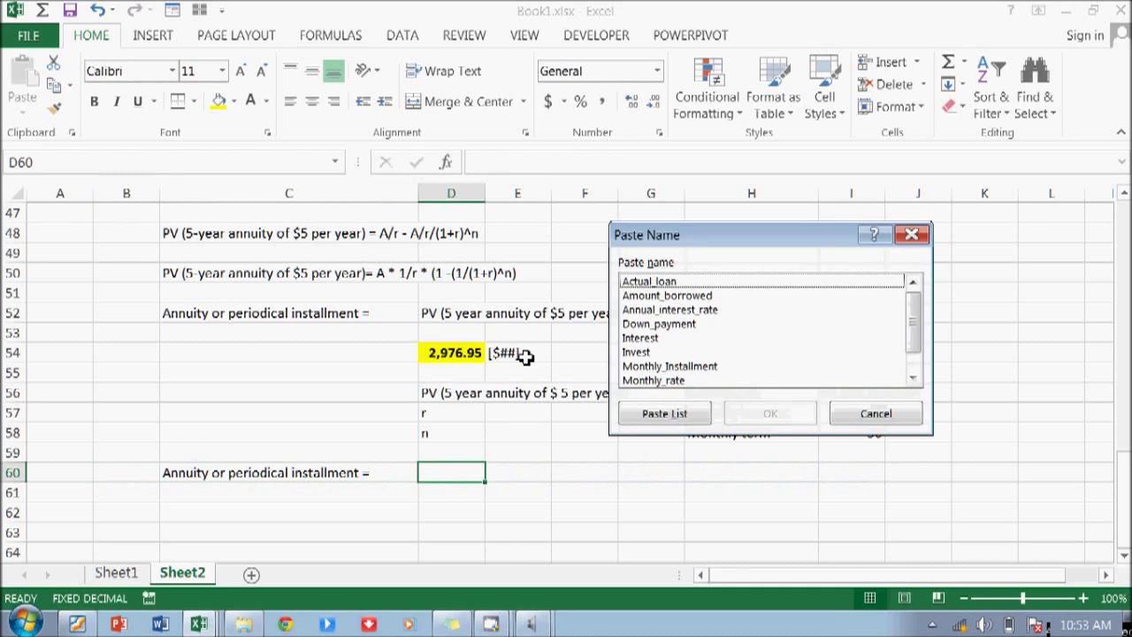
pyautogui.click(671, 281)
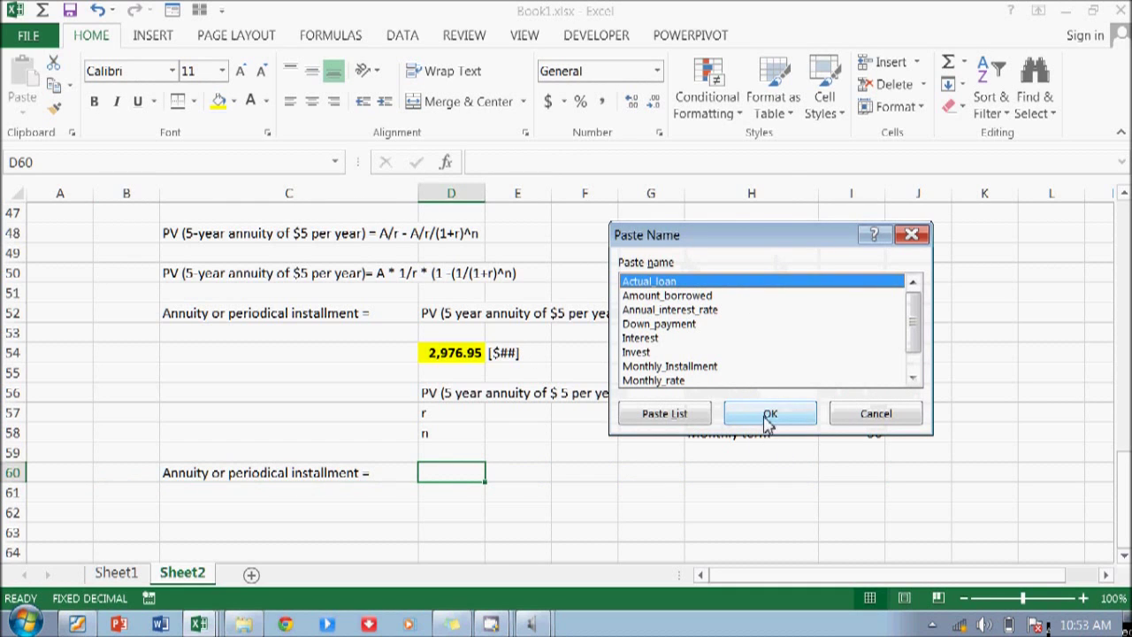
pyautogui.click(769, 415)
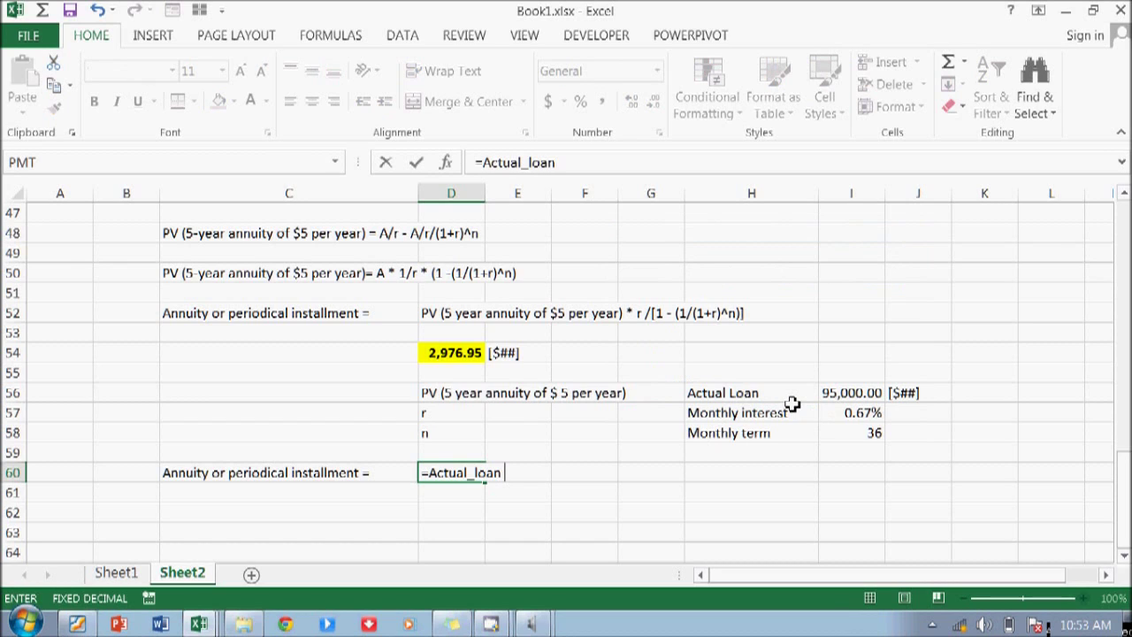
# Multiply Actual_loan in the D60 formula by the defined name Monthly_rate
pyautogui.press('BackSpace')
pyautogui.write('*')
pyautogui.click(862, 412)
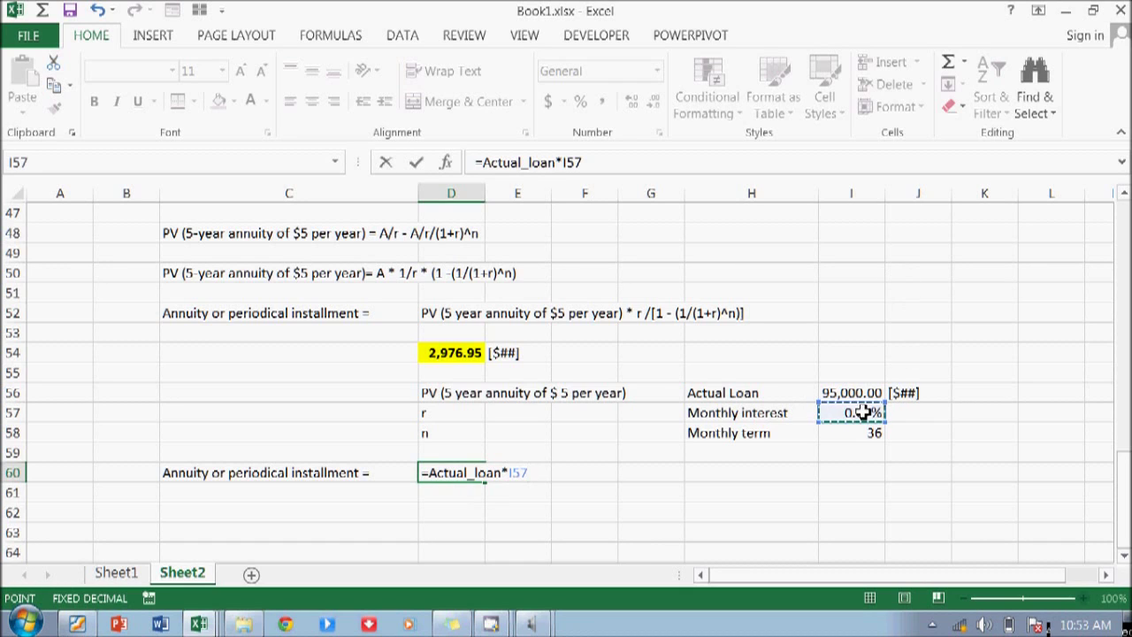
pyautogui.press('BackSpace')
pyautogui.press('BackSpace')
pyautogui.press('BackSpace')
pyautogui.press('F3')
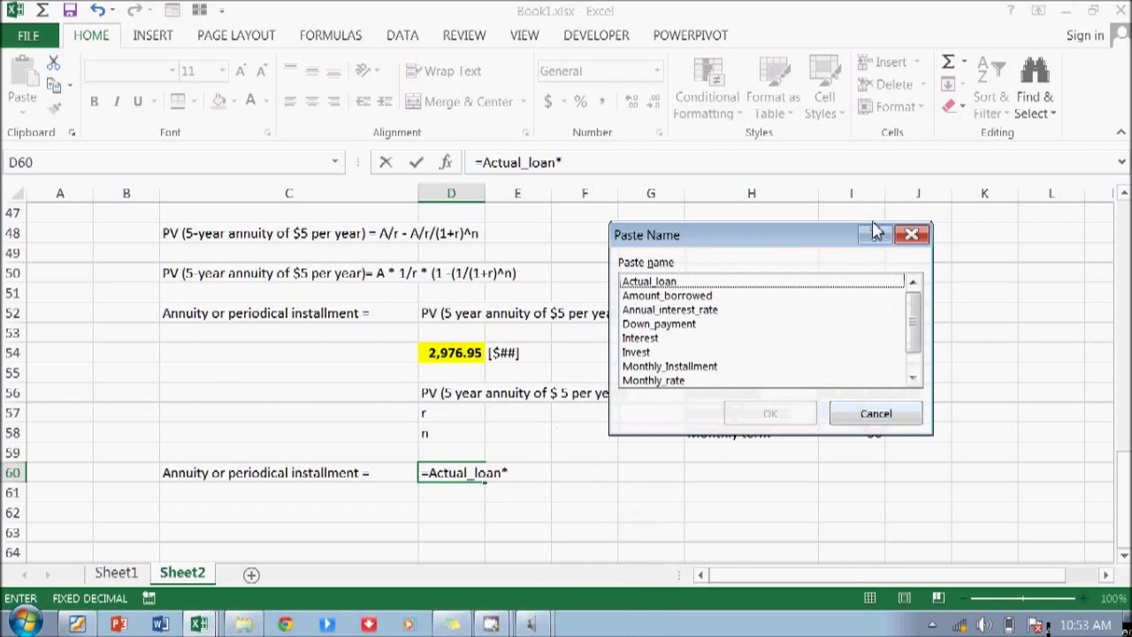
pyautogui.click(686, 380)
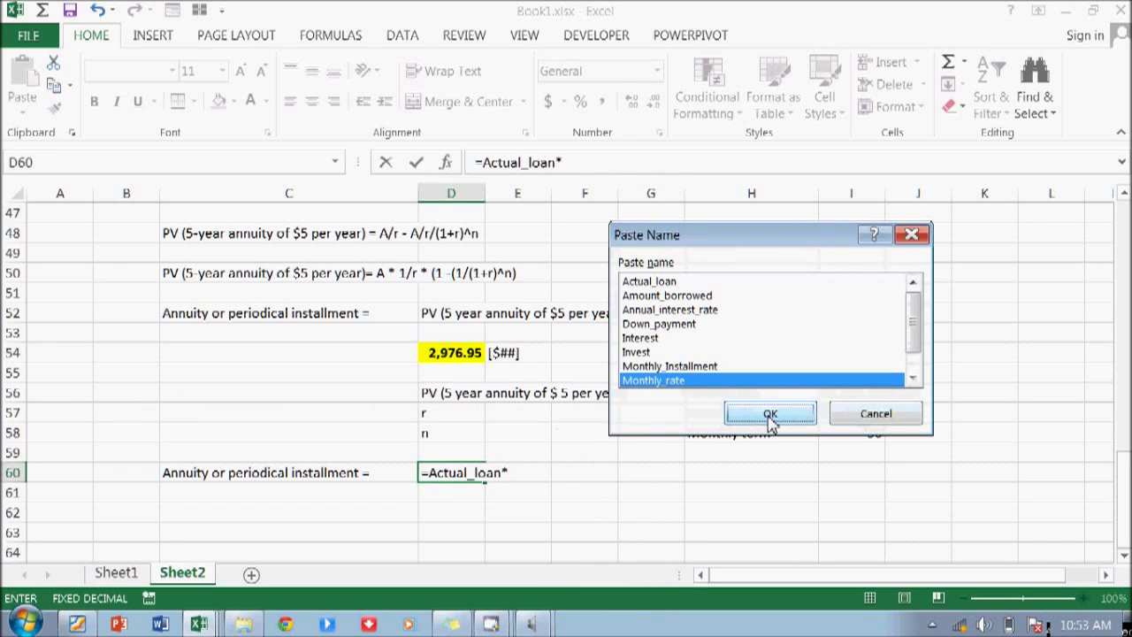
pyautogui.click(770, 415)
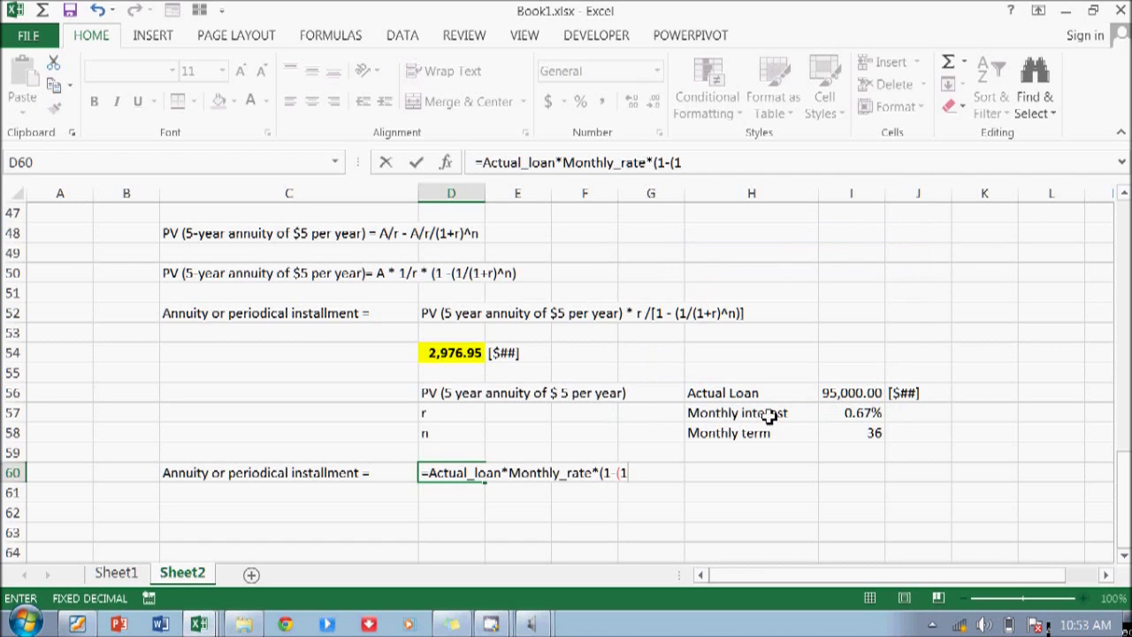
# Extend the D60 formula with *(1-(1/(1+Monthly_rate), inserting the rate as a defined name
pyautogui.write('(1+')
pyautogui.press('F3')
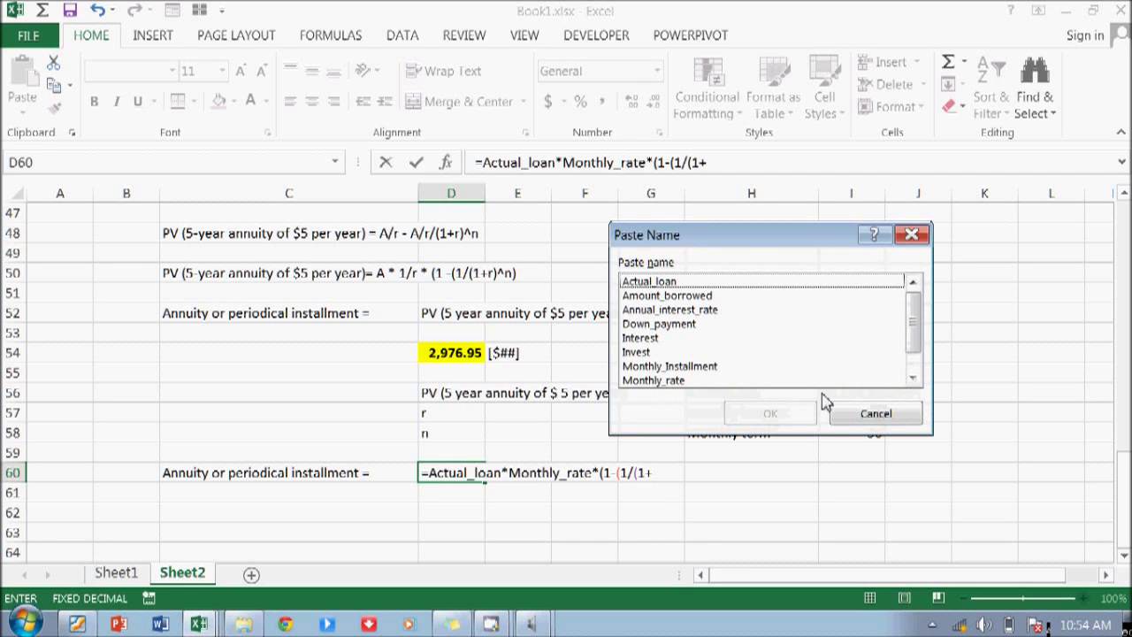
pyautogui.click(695, 375)
pyautogui.click(773, 412)
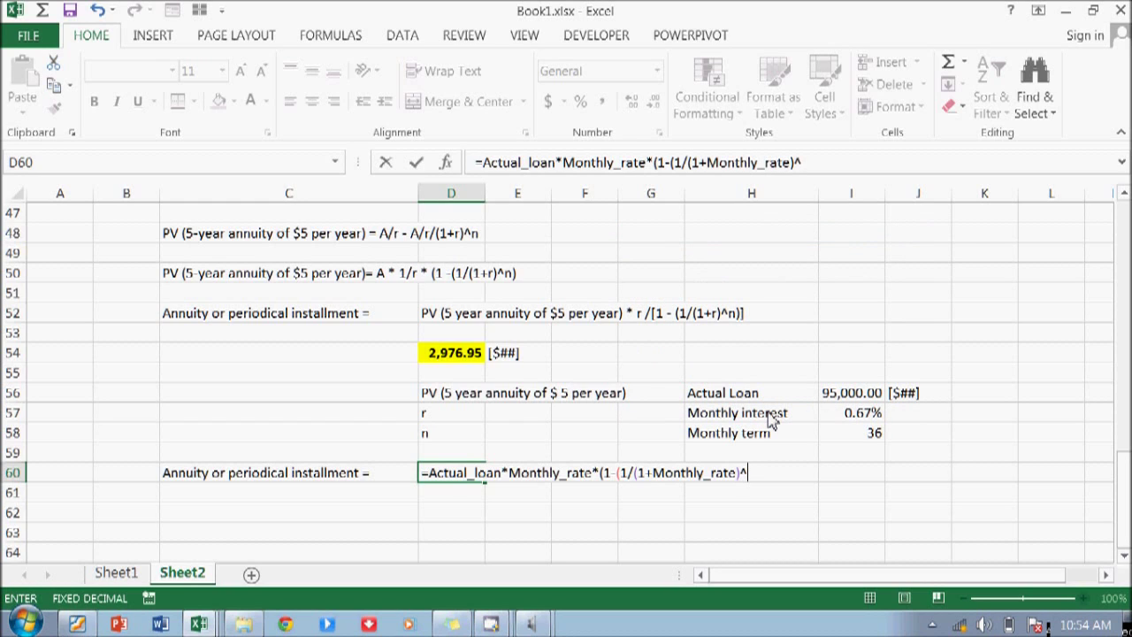
# Complete the D60 formula with the defined name Monthly_term as the exponent, and commit it with the suggested closing-parenthesis correction
pyautogui.press('F3')
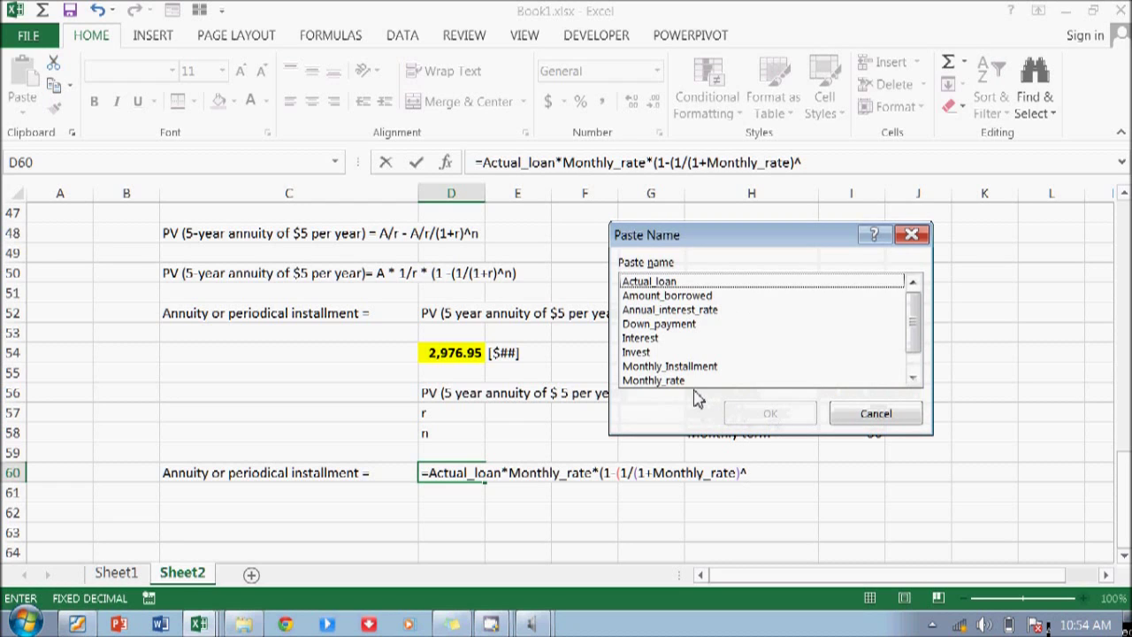
pyautogui.moveTo(919, 333); pyautogui.dragTo(919, 362)
pyautogui.click(659, 366)
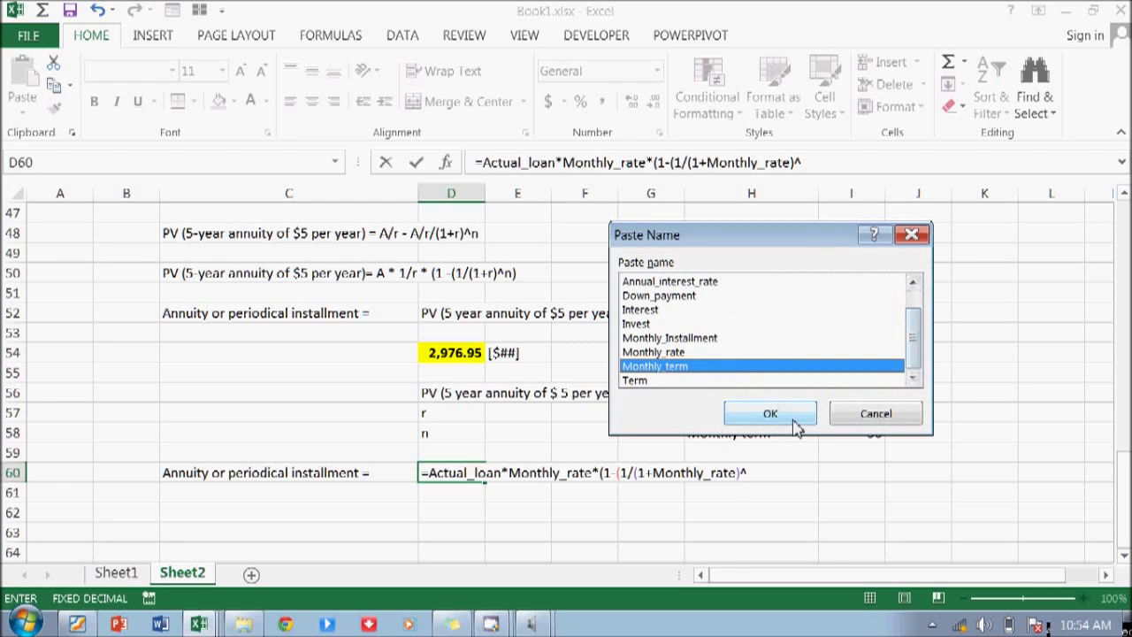
pyautogui.click(770, 413)
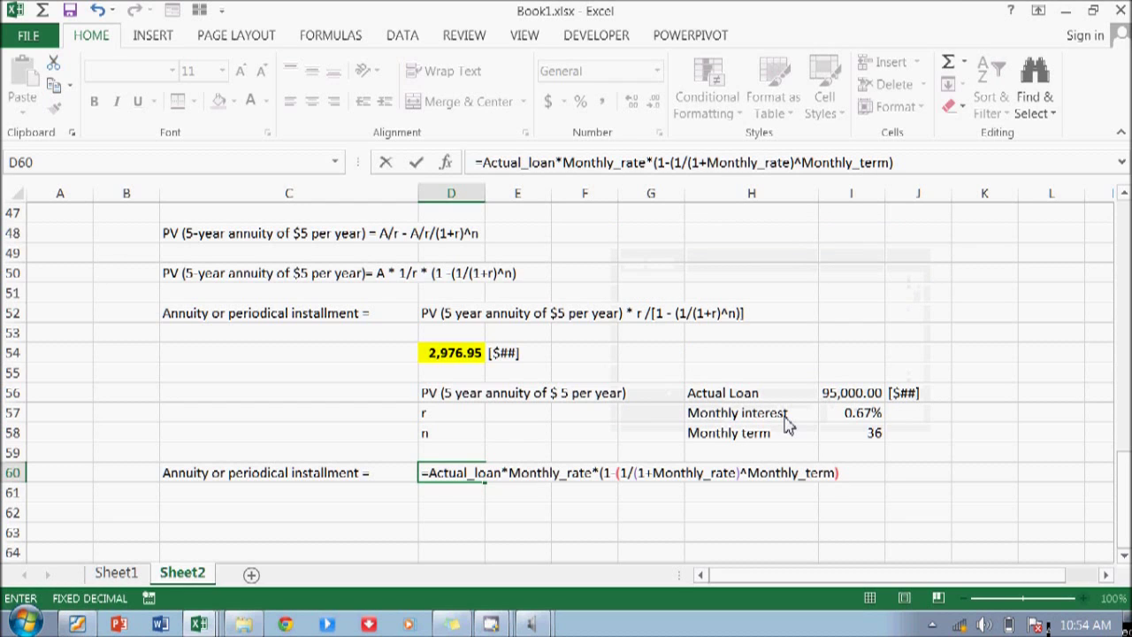
pyautogui.press('Return')
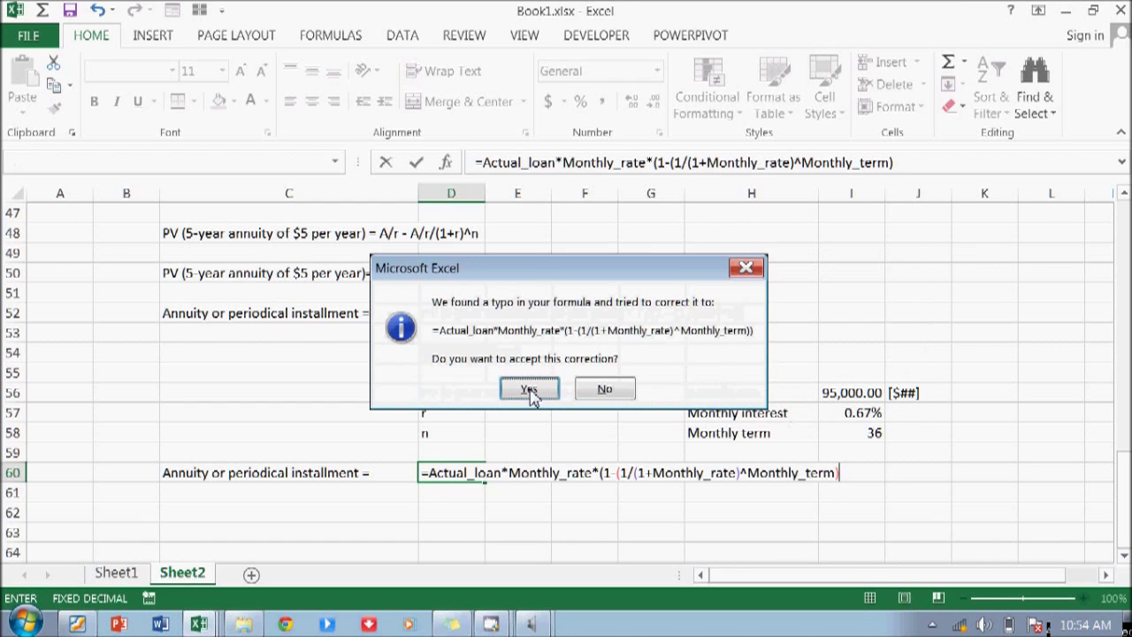
pyautogui.click(529, 393)
pyautogui.press('Up')
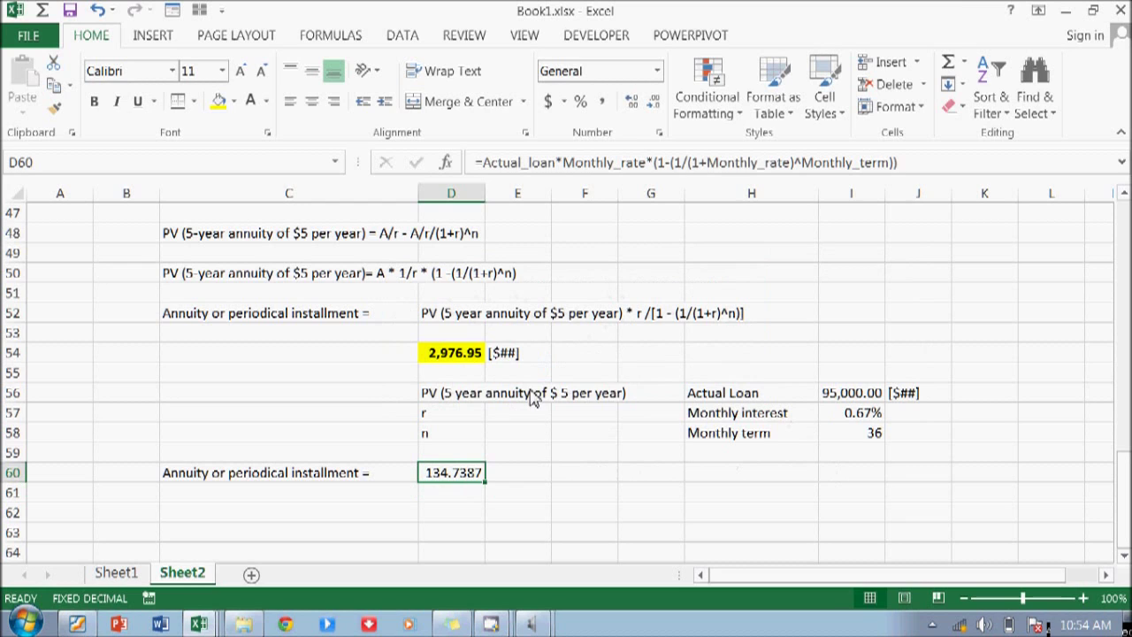
pyautogui.click(491, 624)
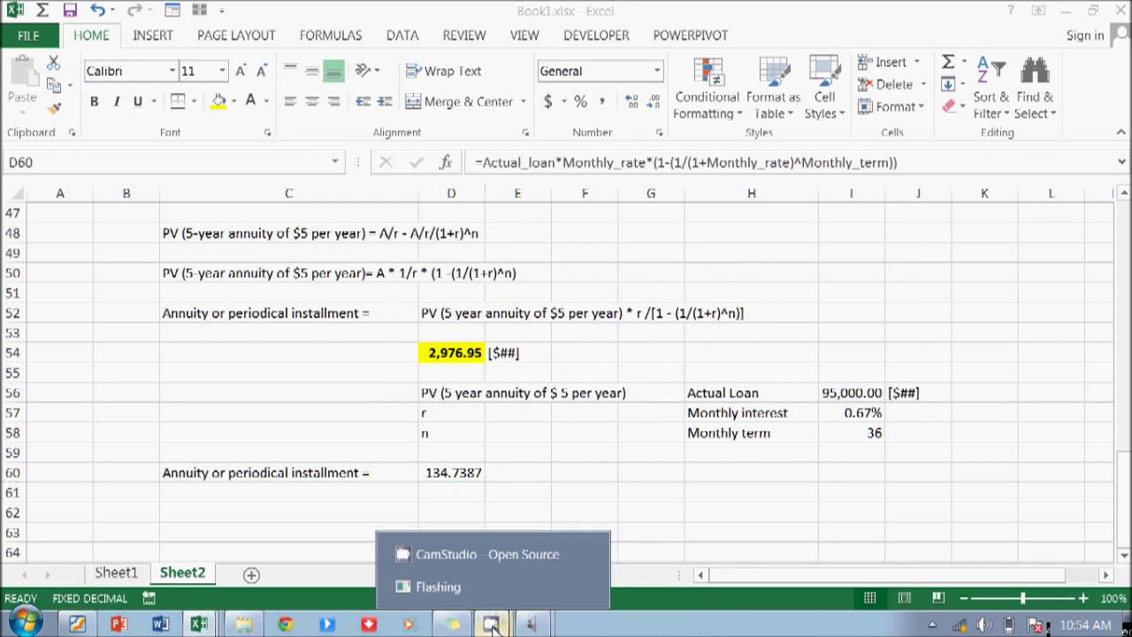
pyautogui.click(437, 555)
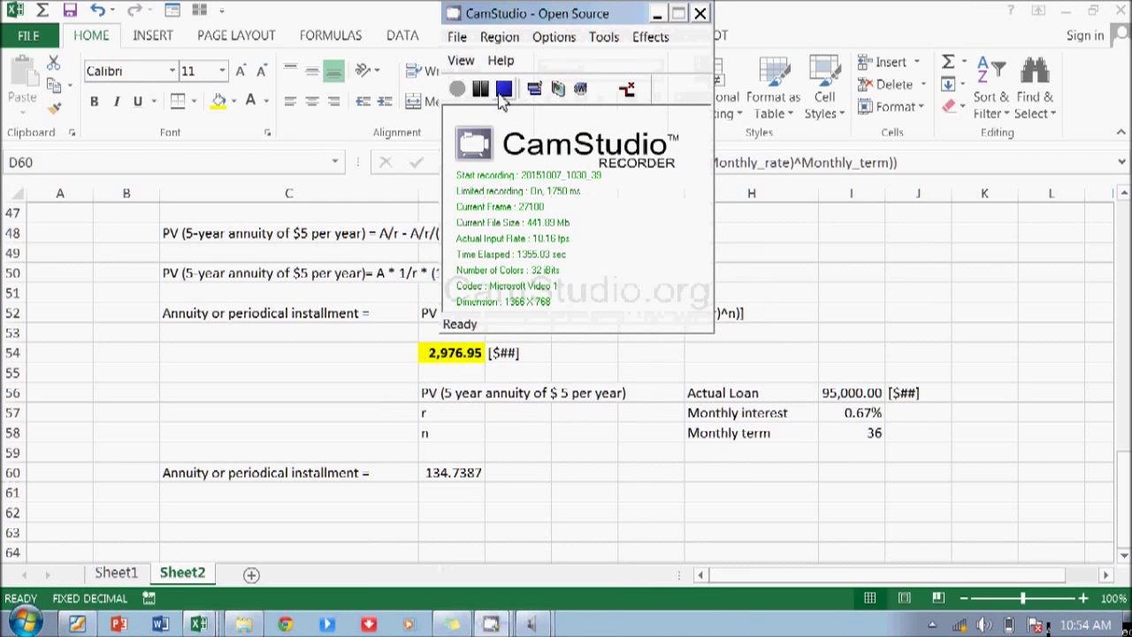